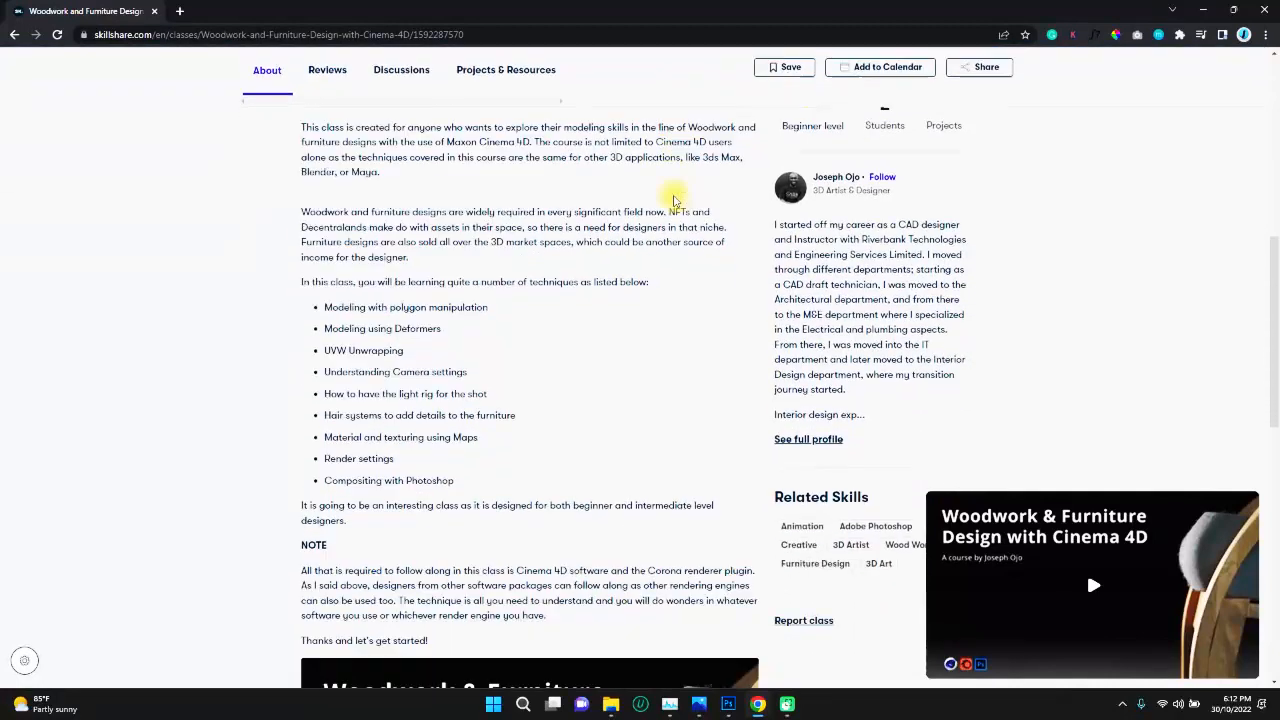
Review the class description and the lesson list of the Woodwork and Furniture Design with Cinema 4D course.
scroll(673, 202, down, 3)
scroll(673, 202, up, 5)
scroll(673, 202, down, 1)
scroll(673, 202, up, 3)
scroll(673, 202, up, 6)
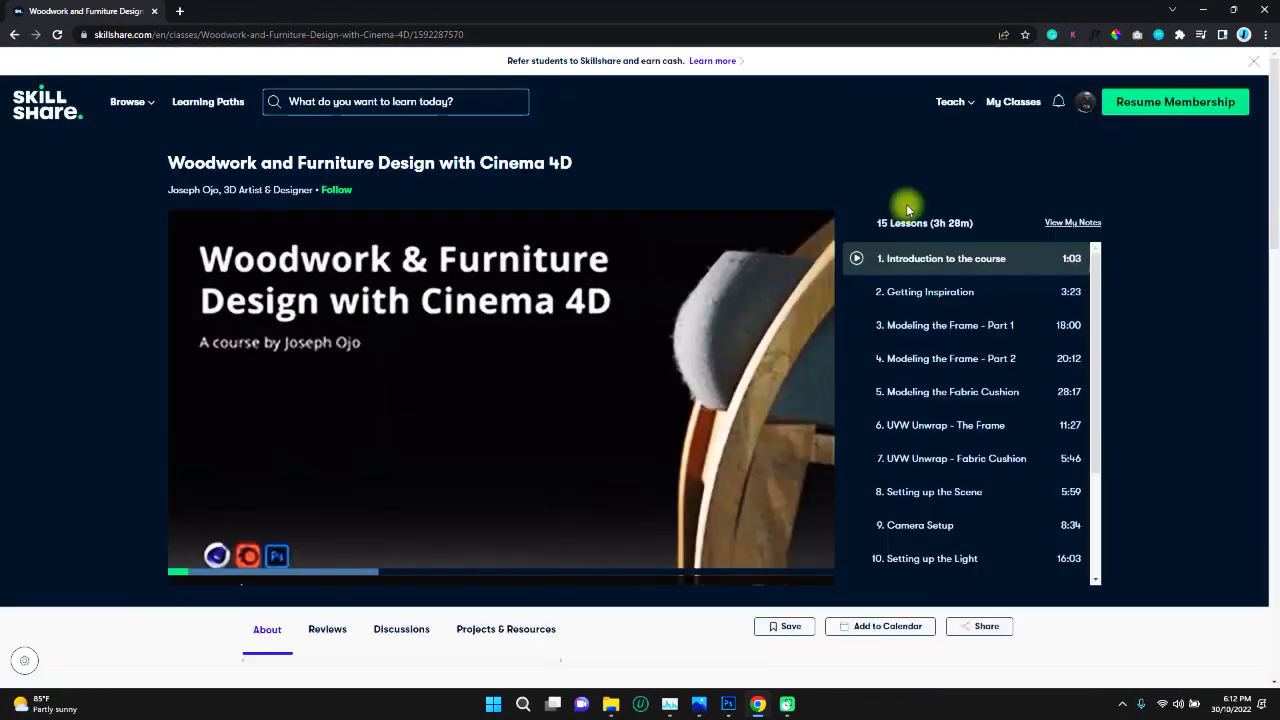
scroll(930, 315, down, 2)
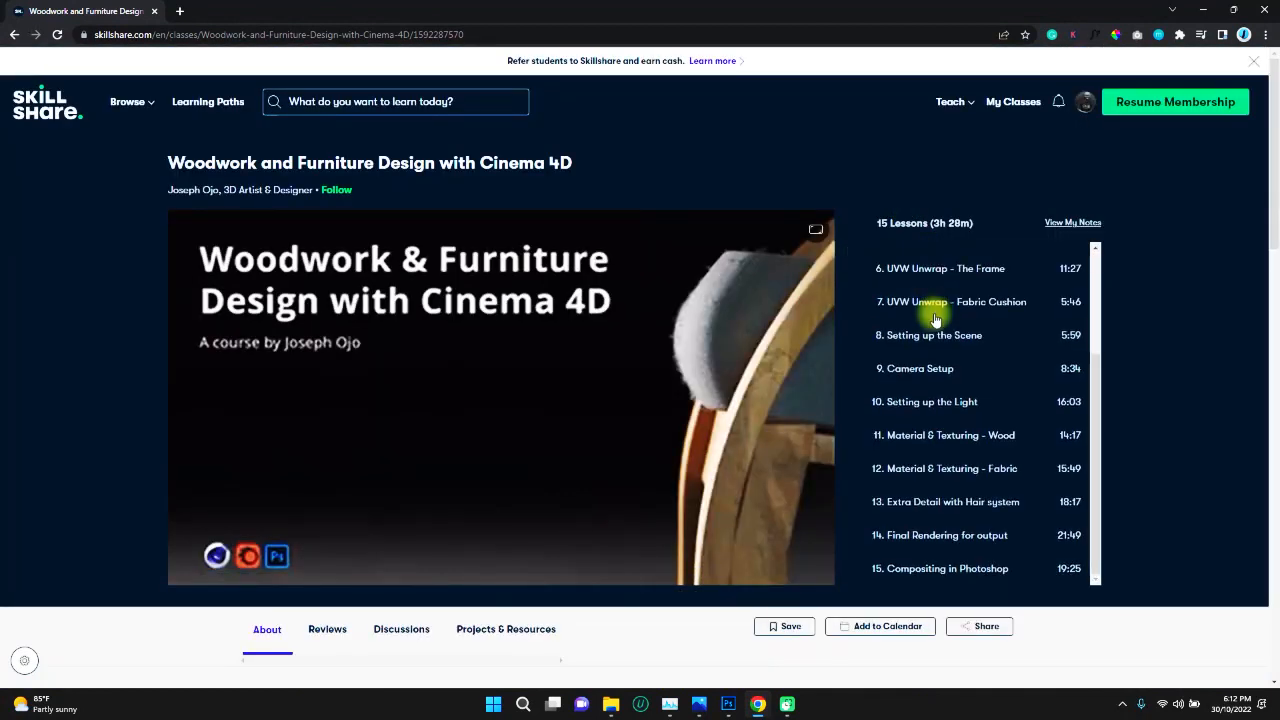
scroll(125, 395, down, 2)
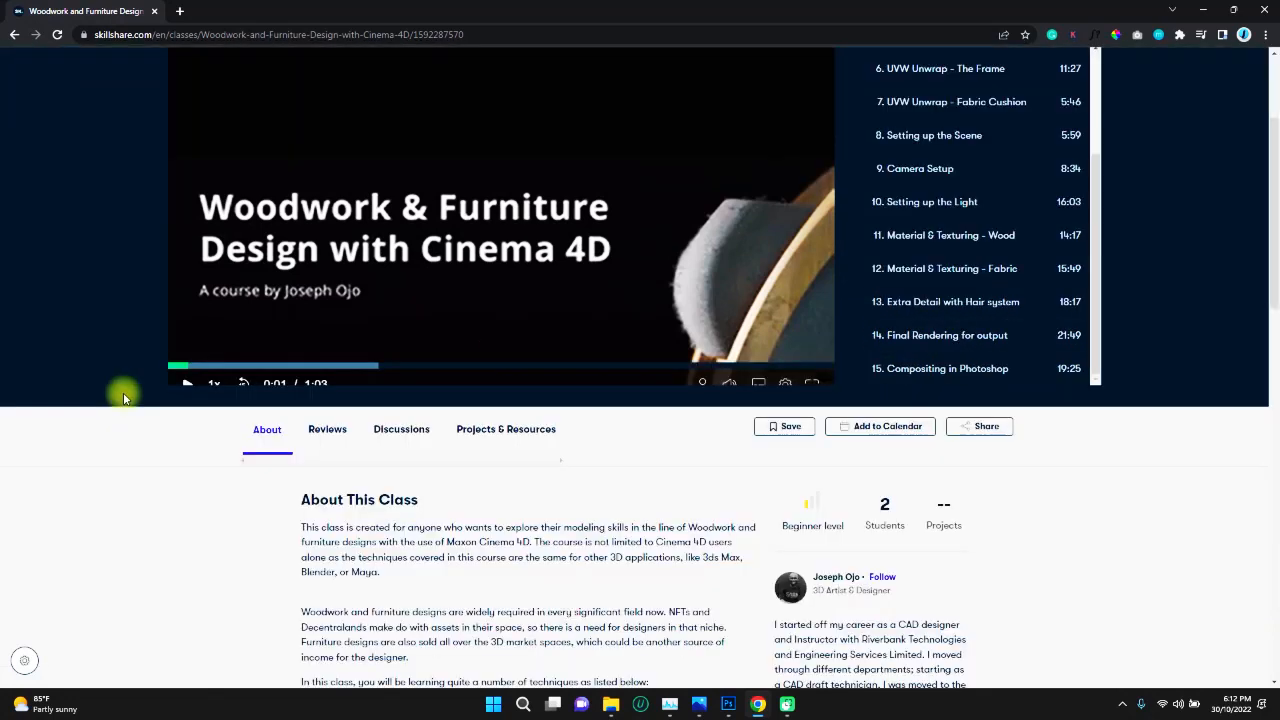
scroll(331, 323, down, 1)
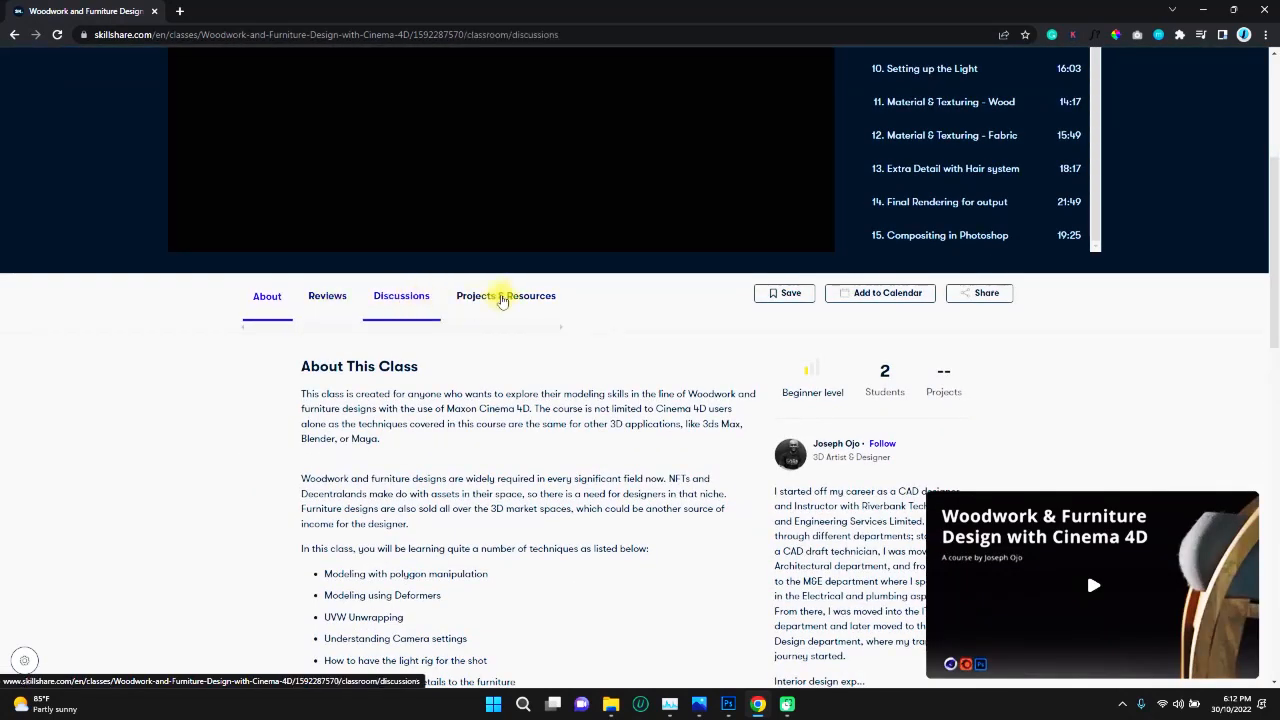
Open the class's projects and resources and look through the downloadable texture and HDRI files.
click(503, 297)
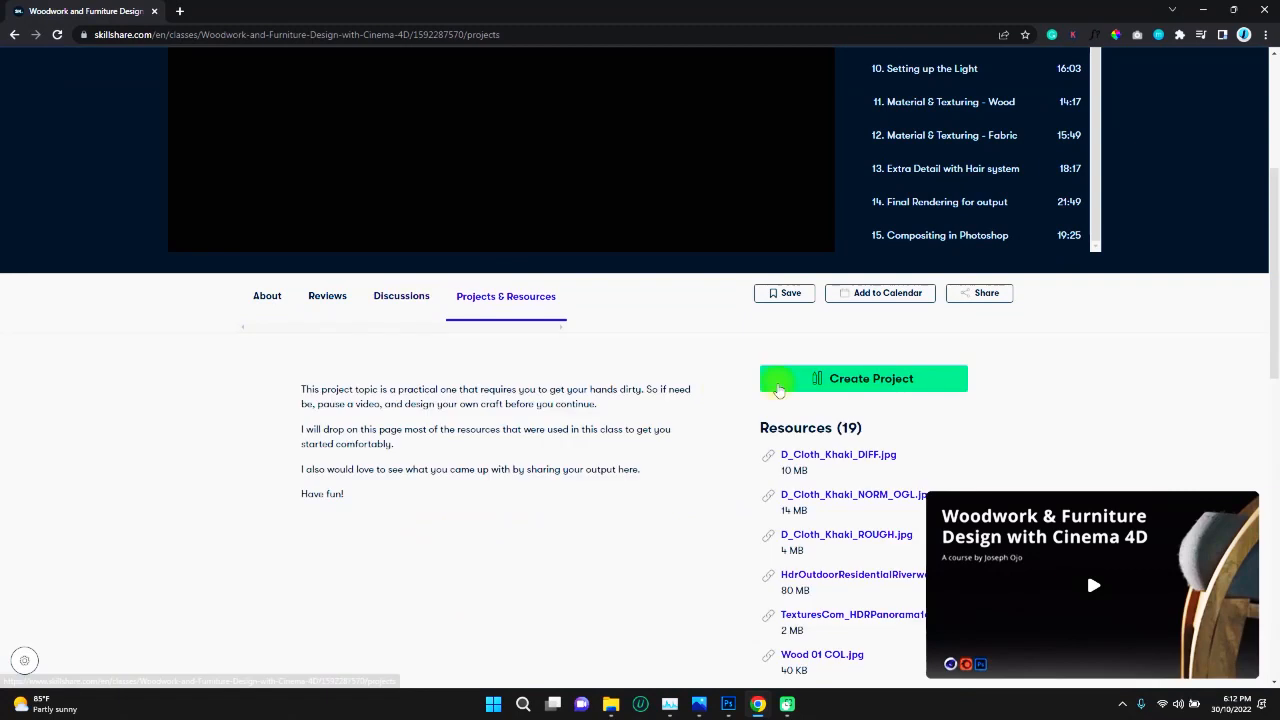
scroll(755, 459, down, 2)
scroll(755, 459, down, 2)
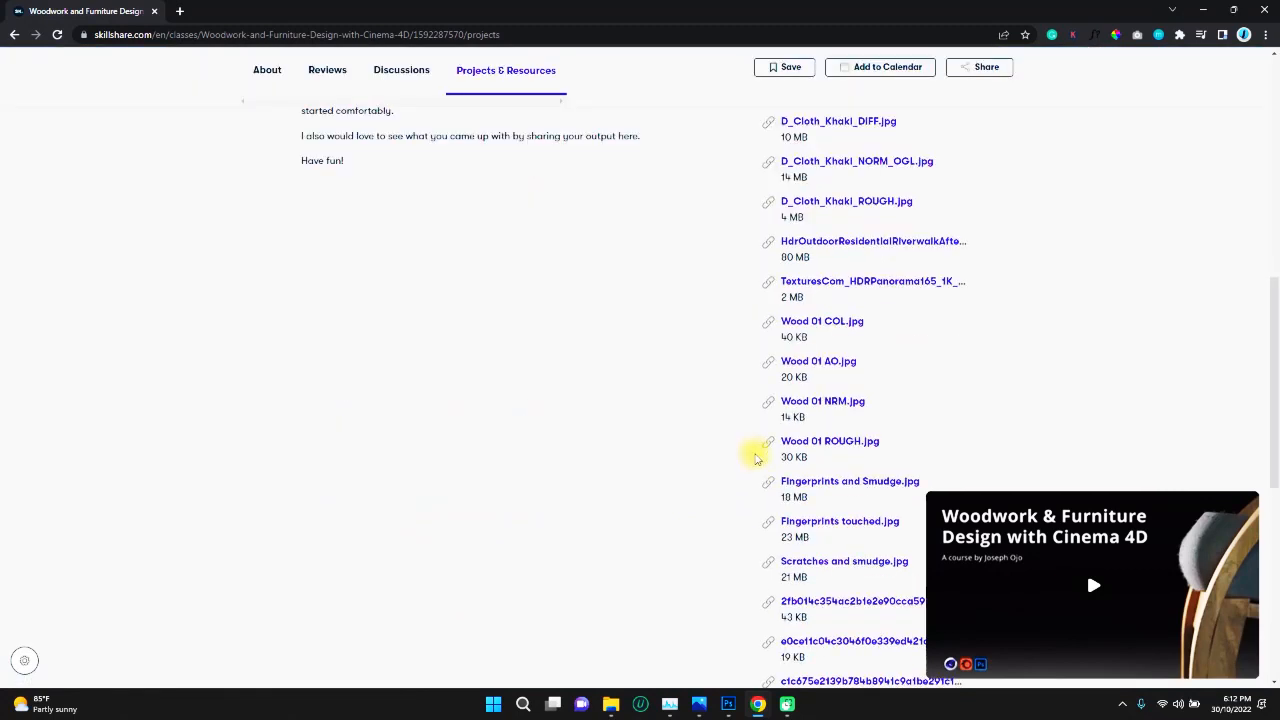
scroll(755, 459, up, 4)
scroll(755, 458, up, 3)
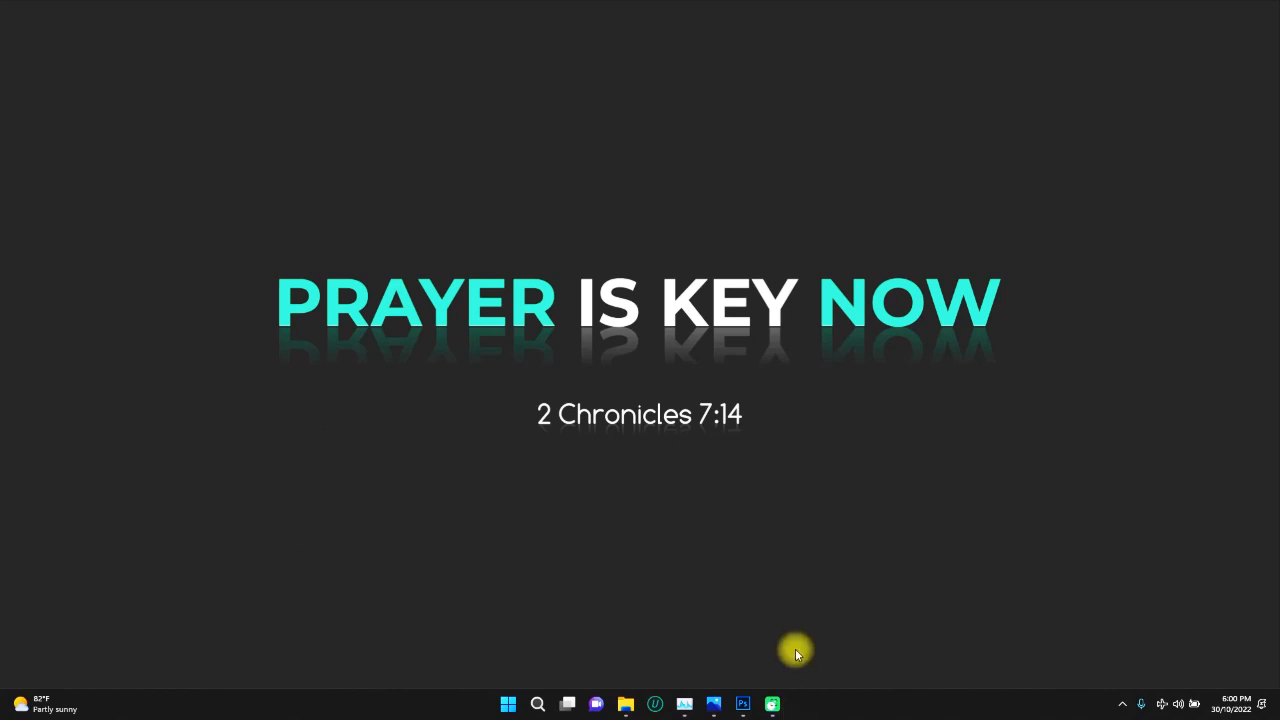
Open the reference render Adding details to furniture.png and examine the fabric fuzz along the seat edges up close.
mouse_move(724, 713)
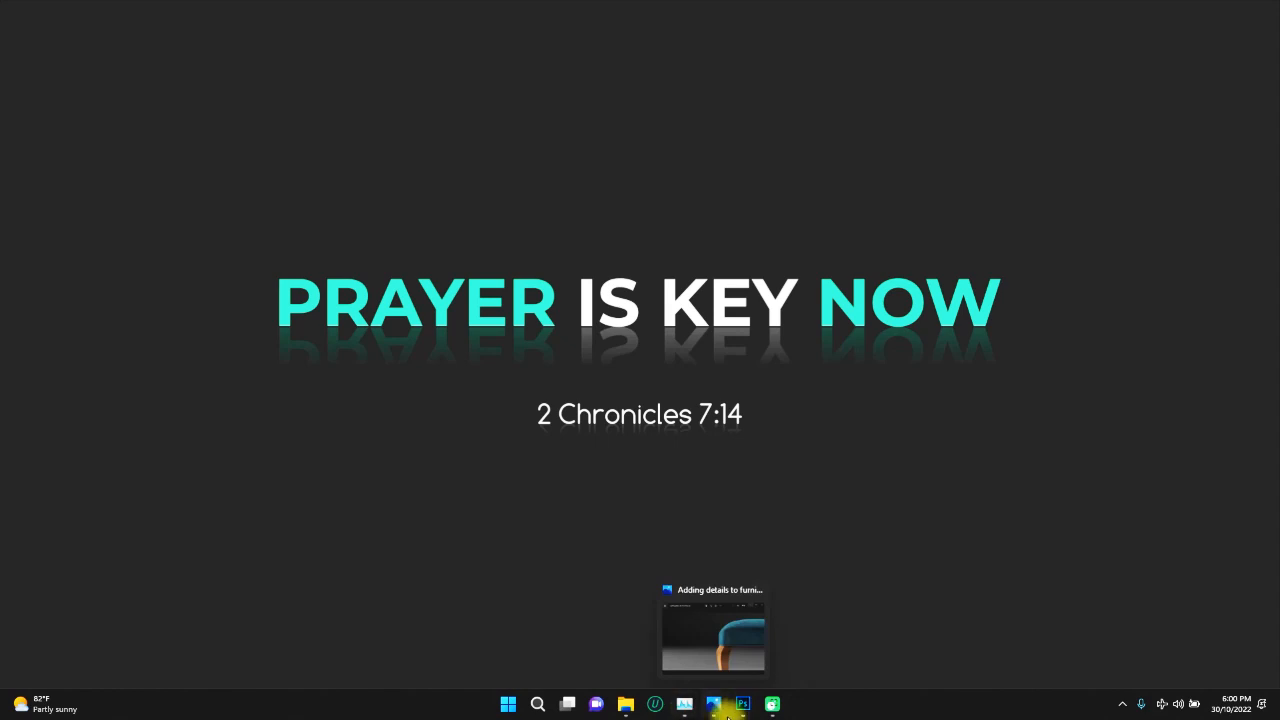
click(713, 704)
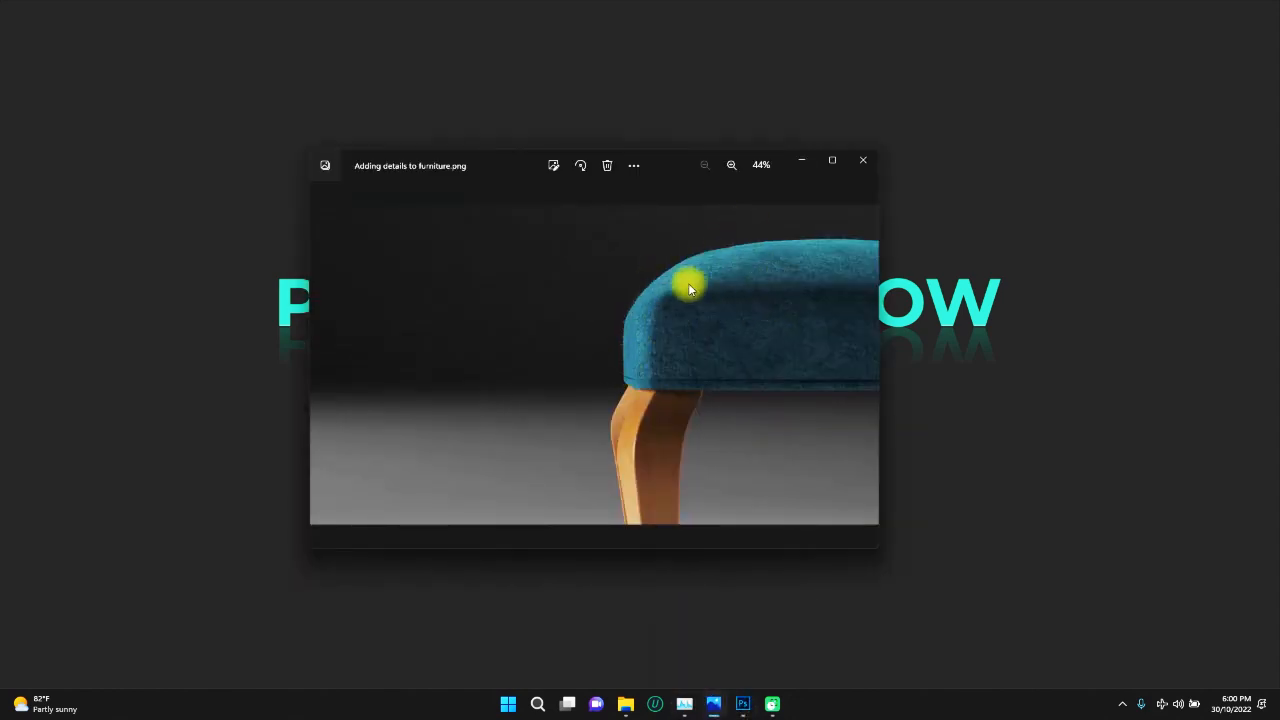
scroll(676, 296, up, 4)
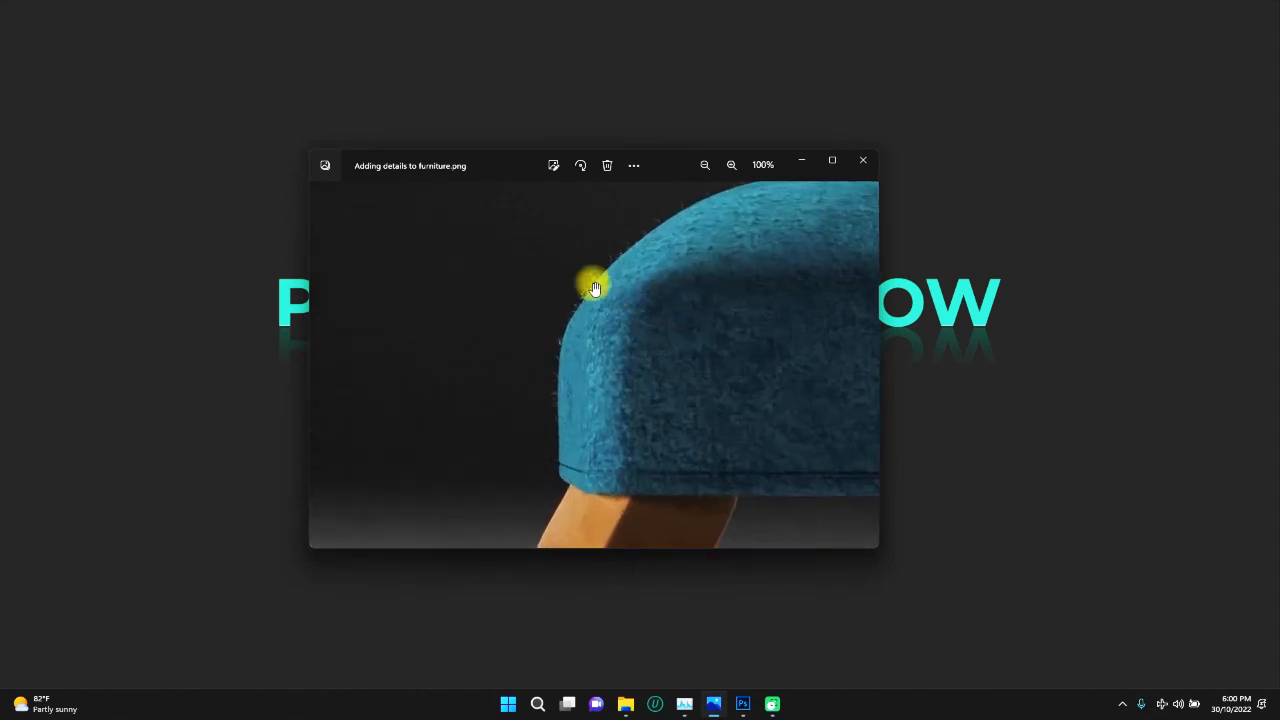
drag(718, 296, 465, 396)
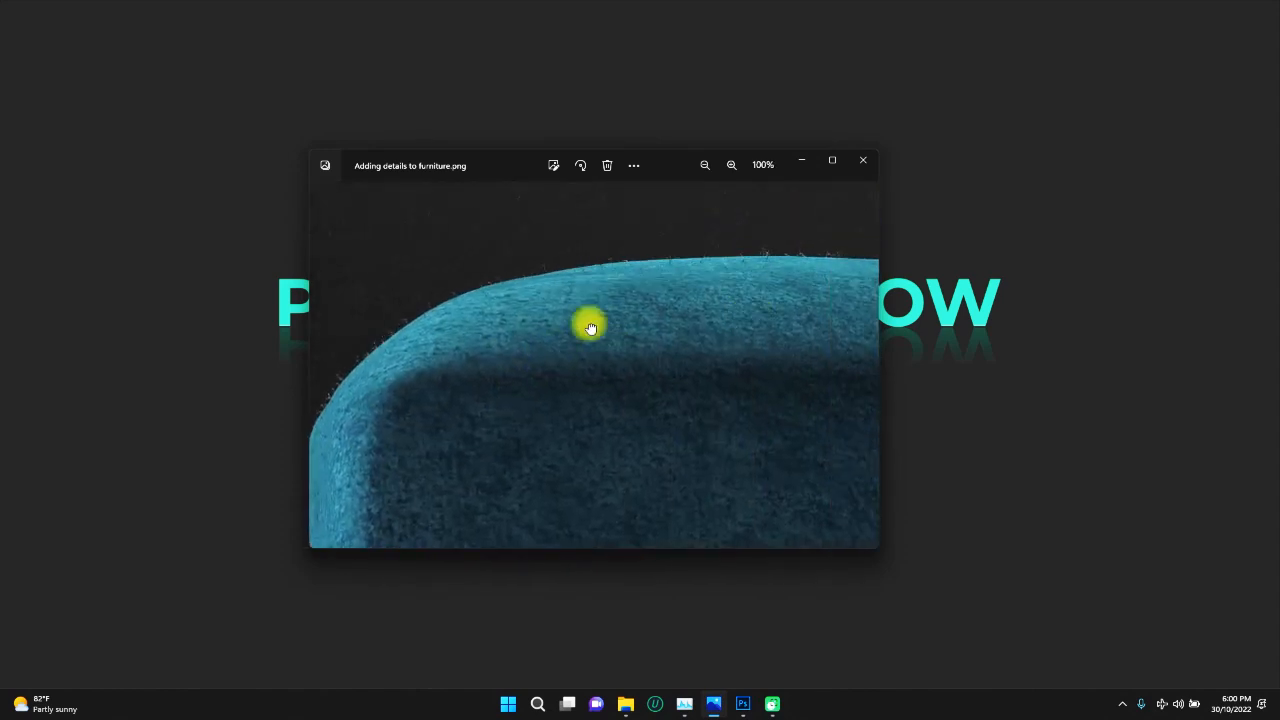
scroll(549, 314, down, 2)
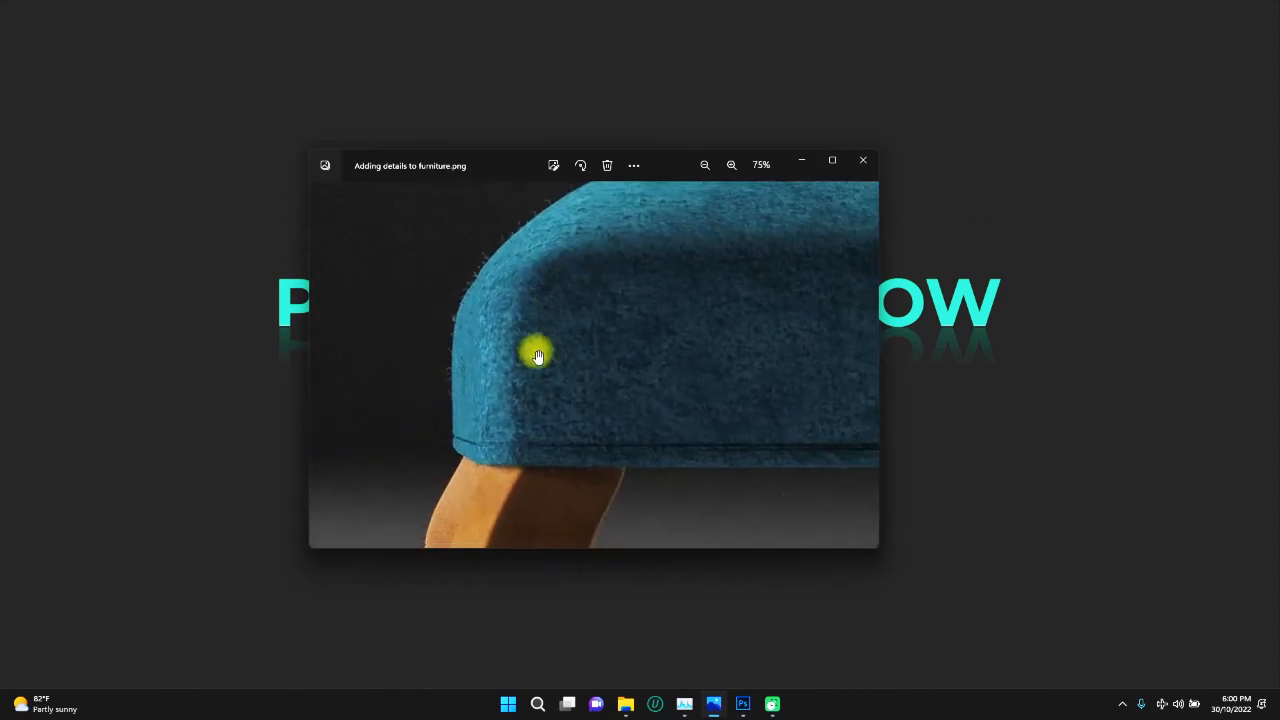
scroll(538, 356, down, 2)
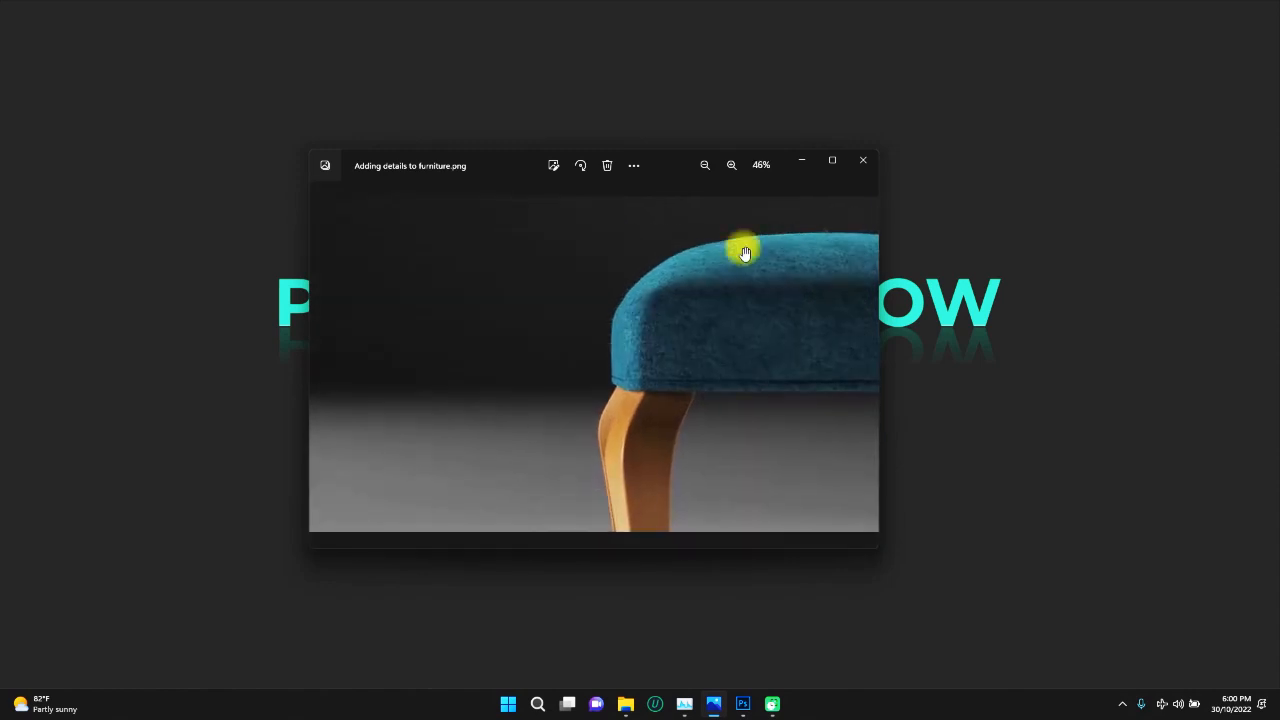
click(834, 160)
click(1203, 14)
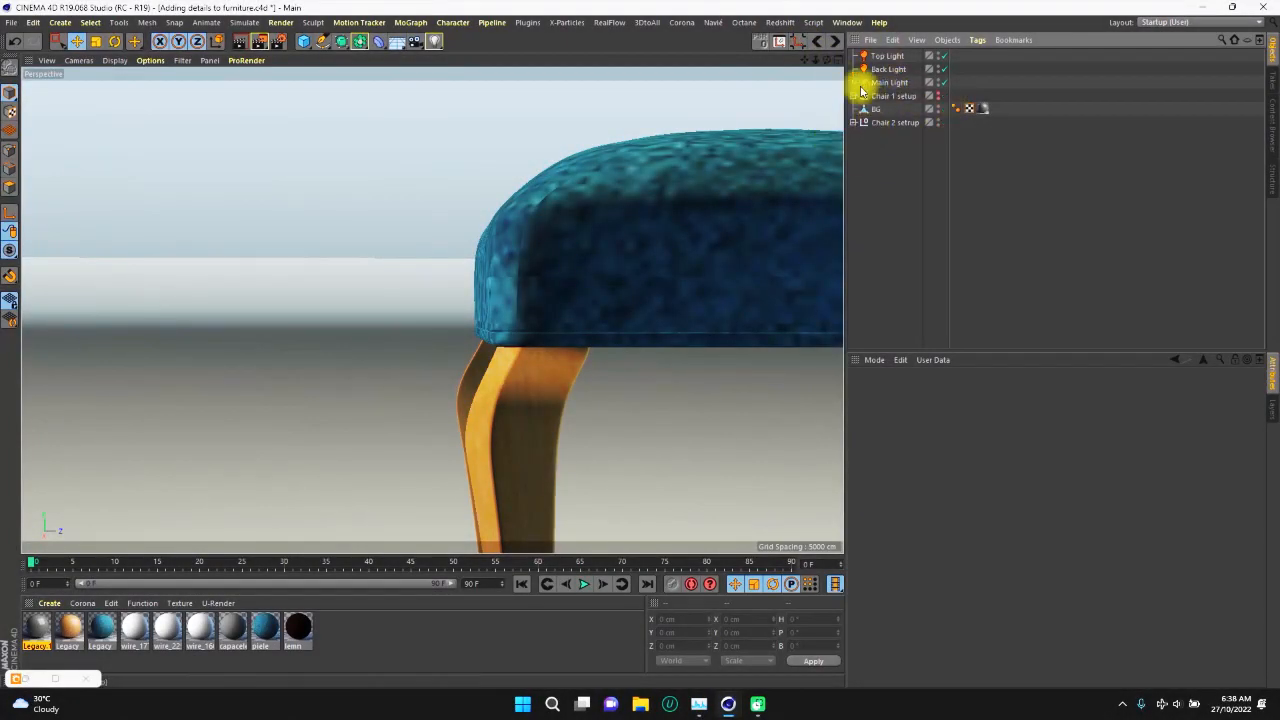
Inspect the Chair 2 setup from a free view outside its camera, and return to the camera view.
click(854, 123)
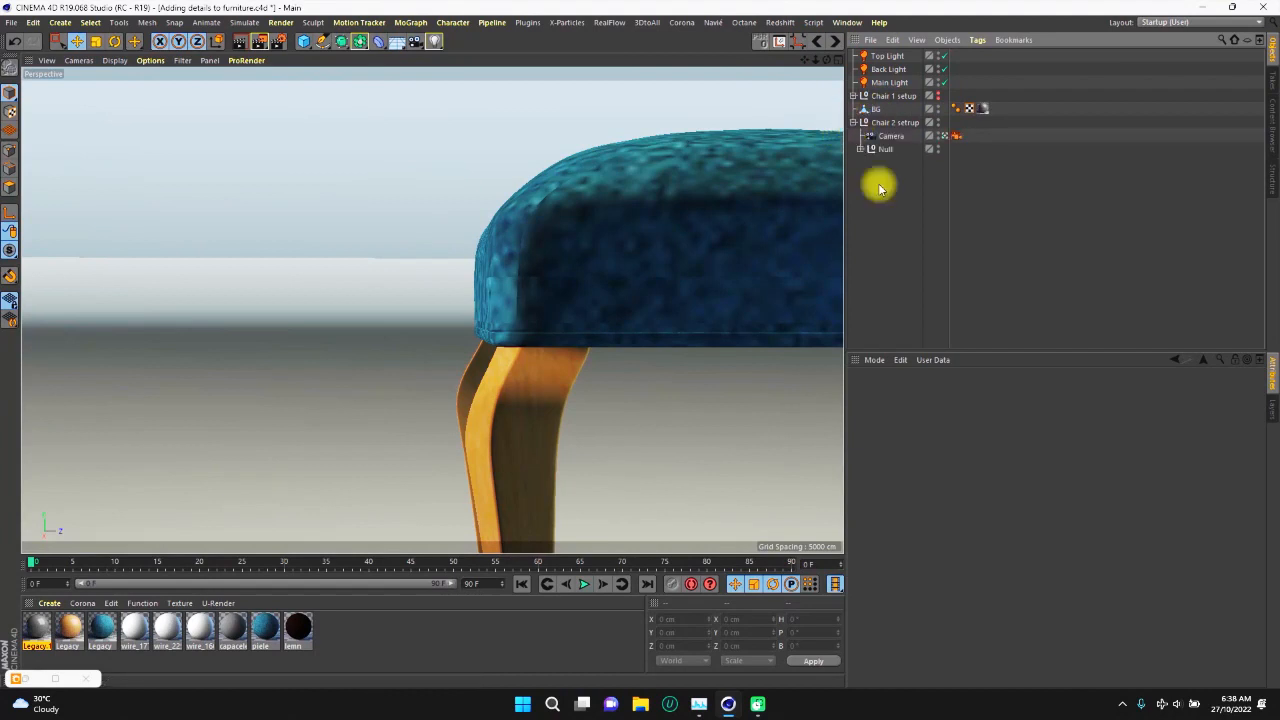
click(943, 135)
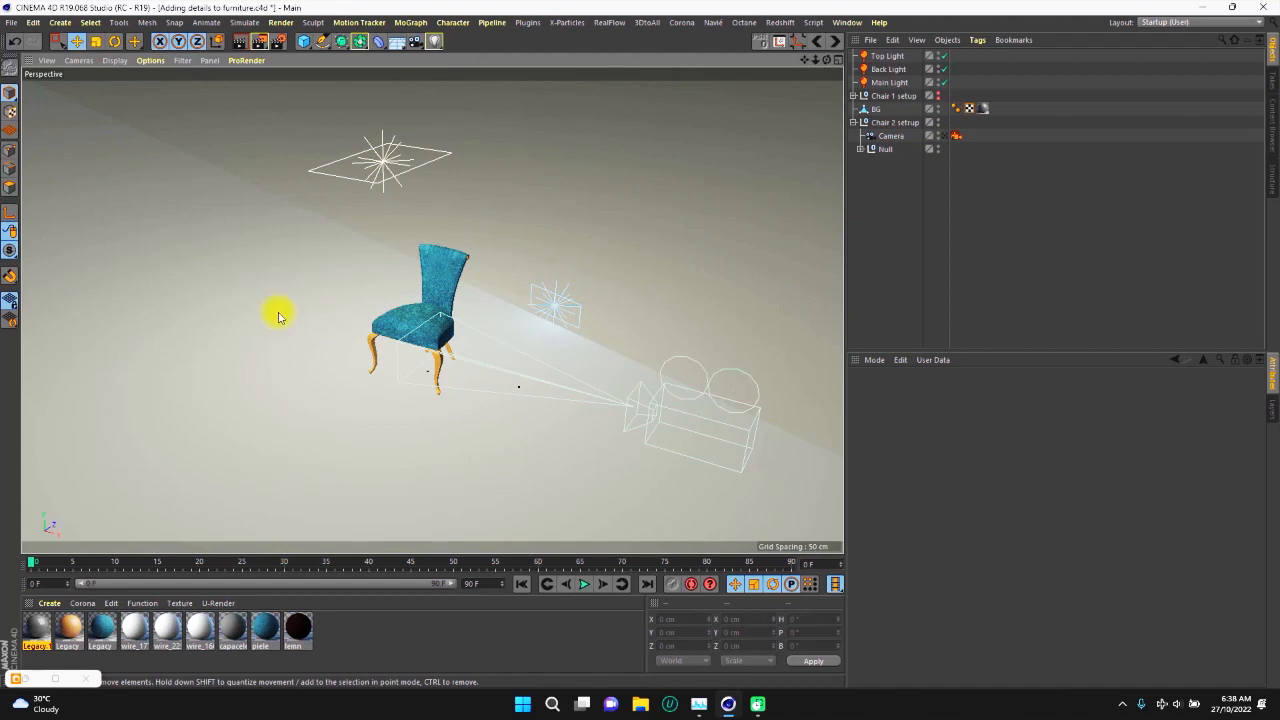
alt+drag(384, 334, 400, 290)
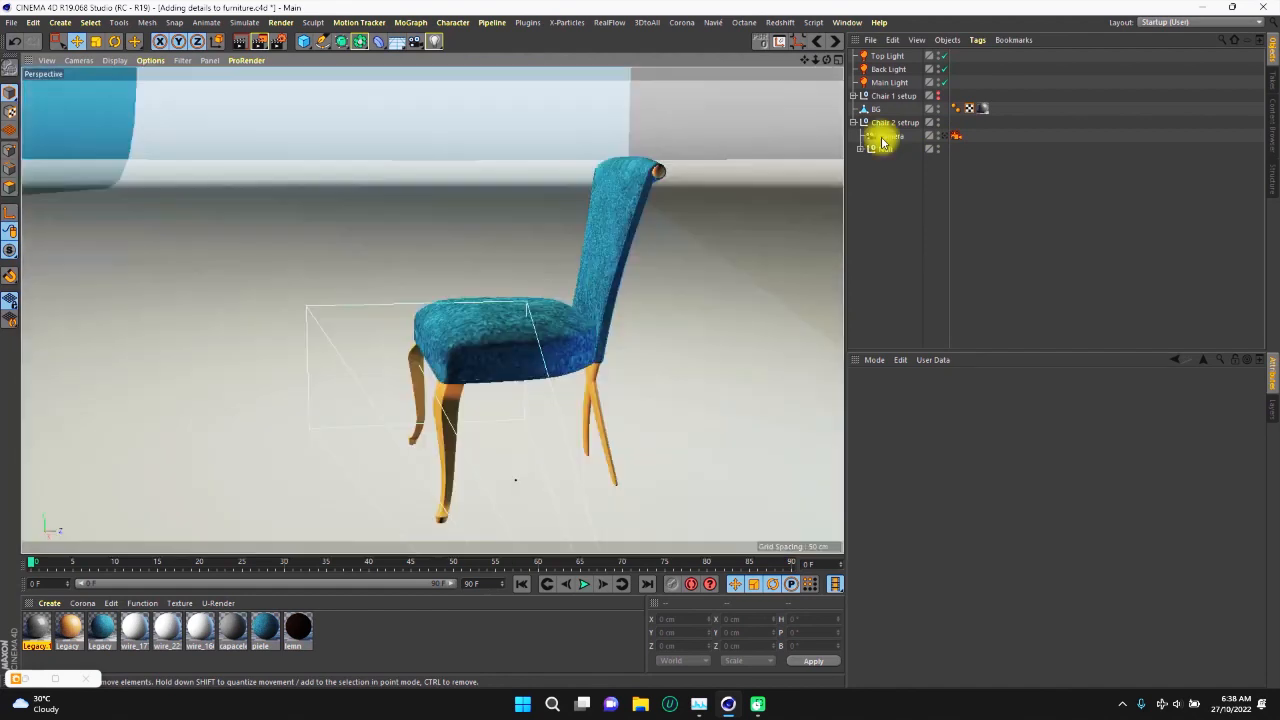
click(943, 136)
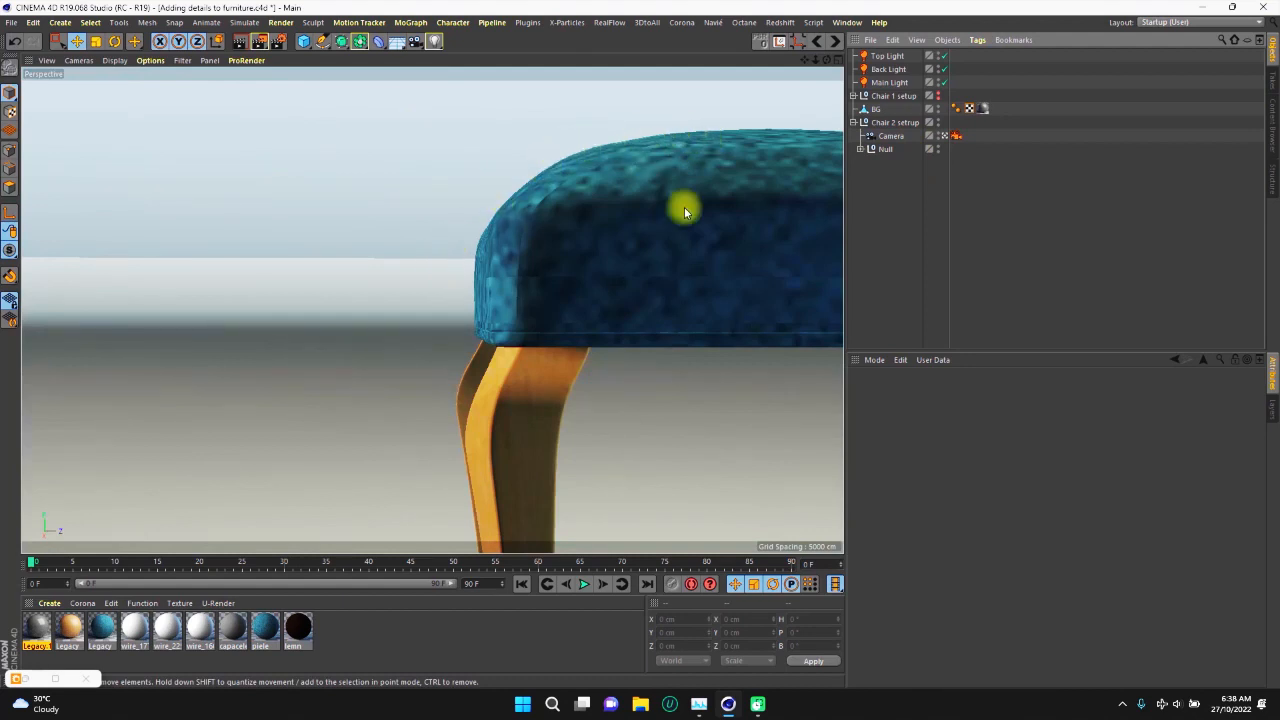
click(852, 122)
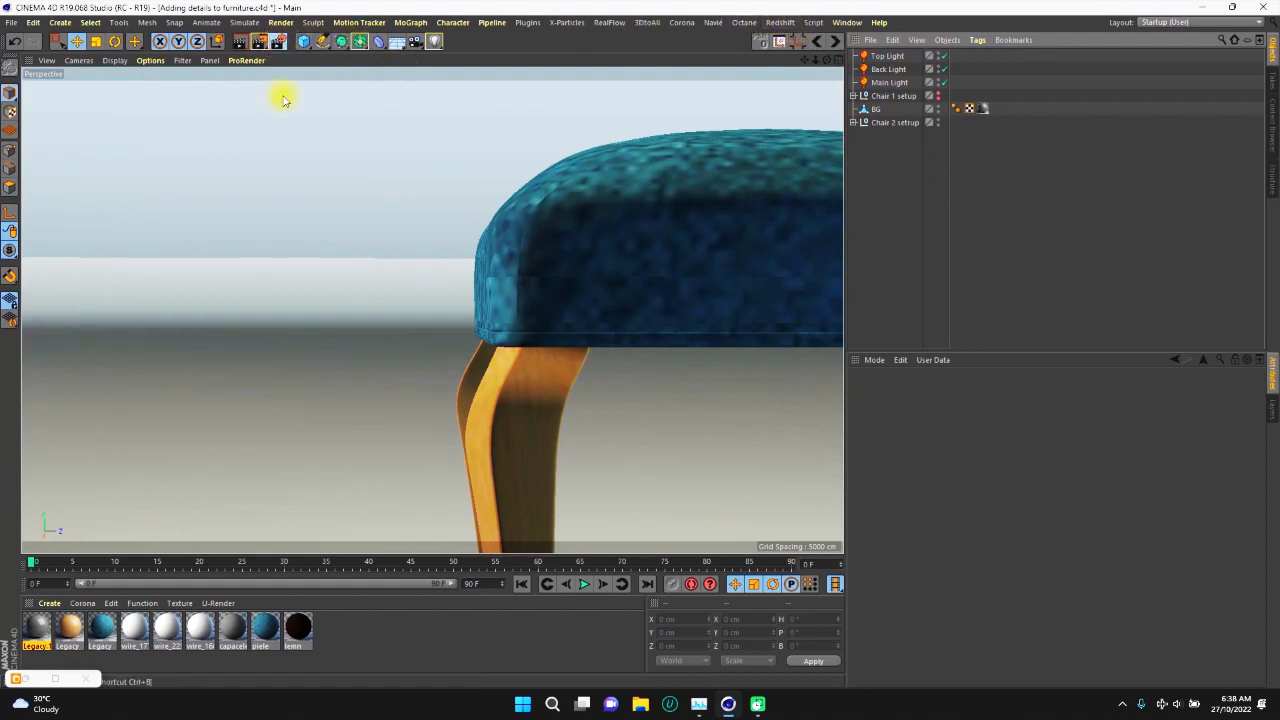
Check the output render settings and run a Corona interactive test render of the chair seat, stopping and minimizing it when done.
key(ctrl+b)
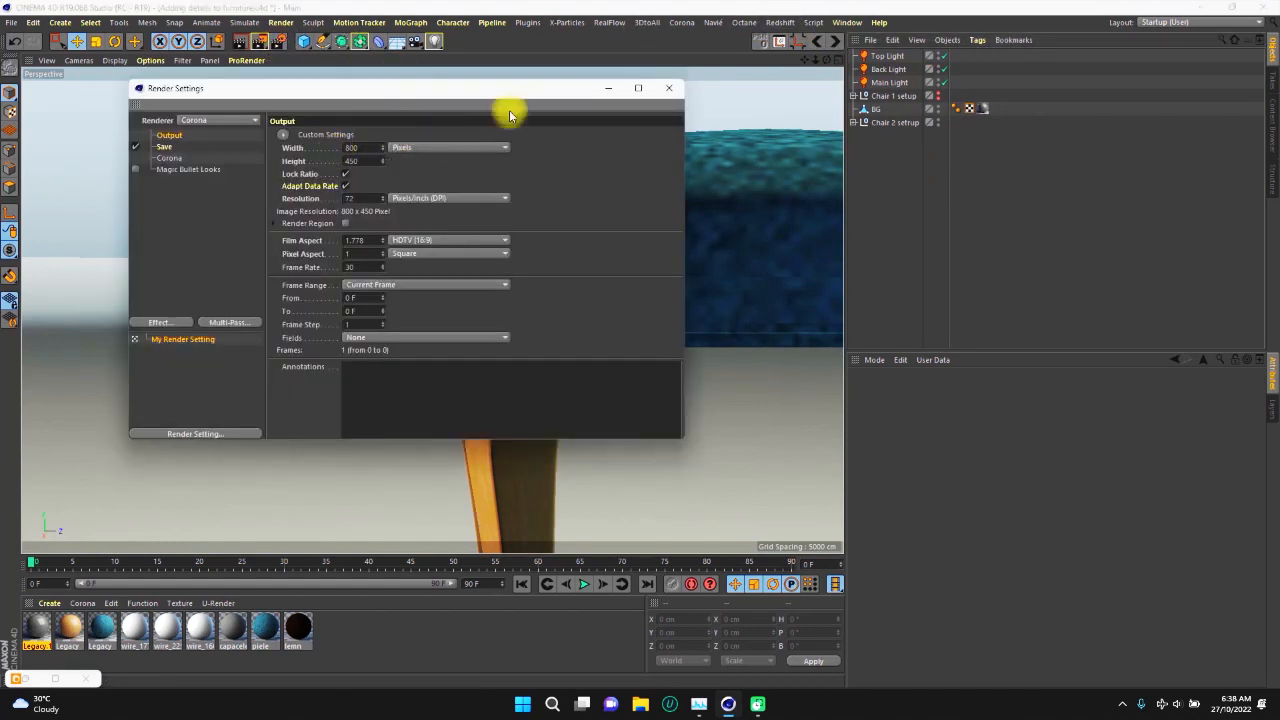
click(668, 91)
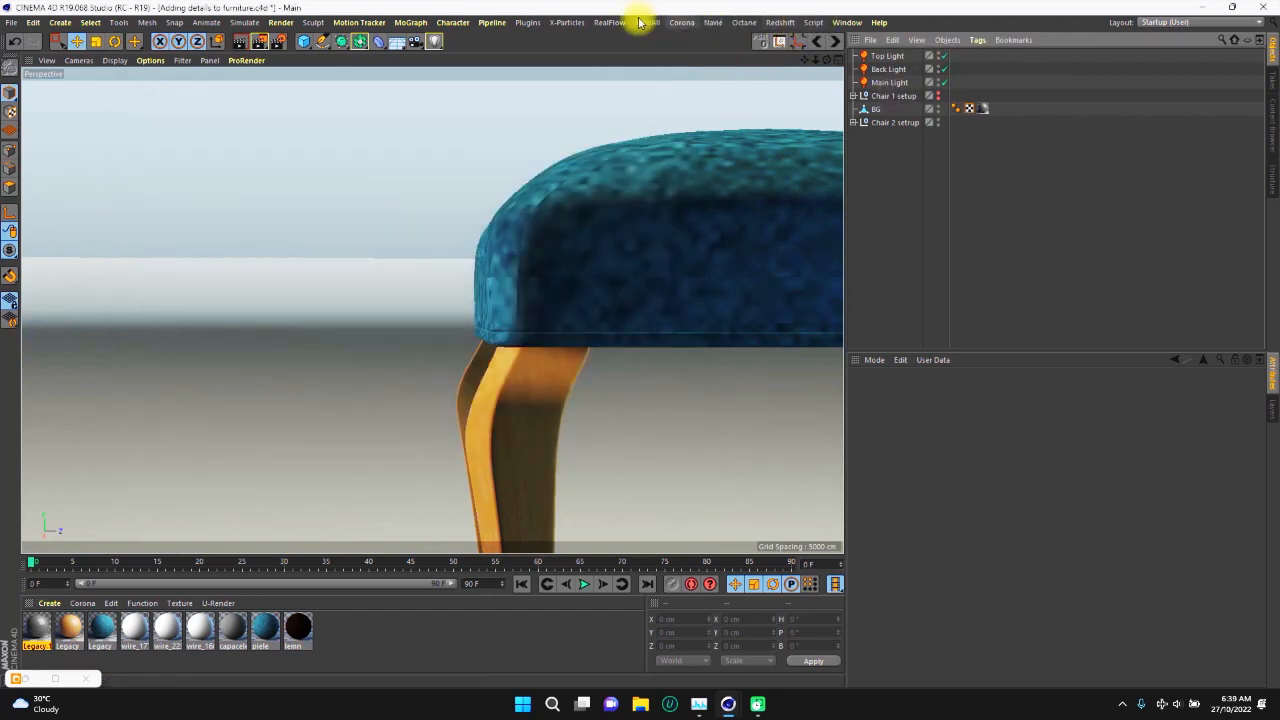
click(682, 24)
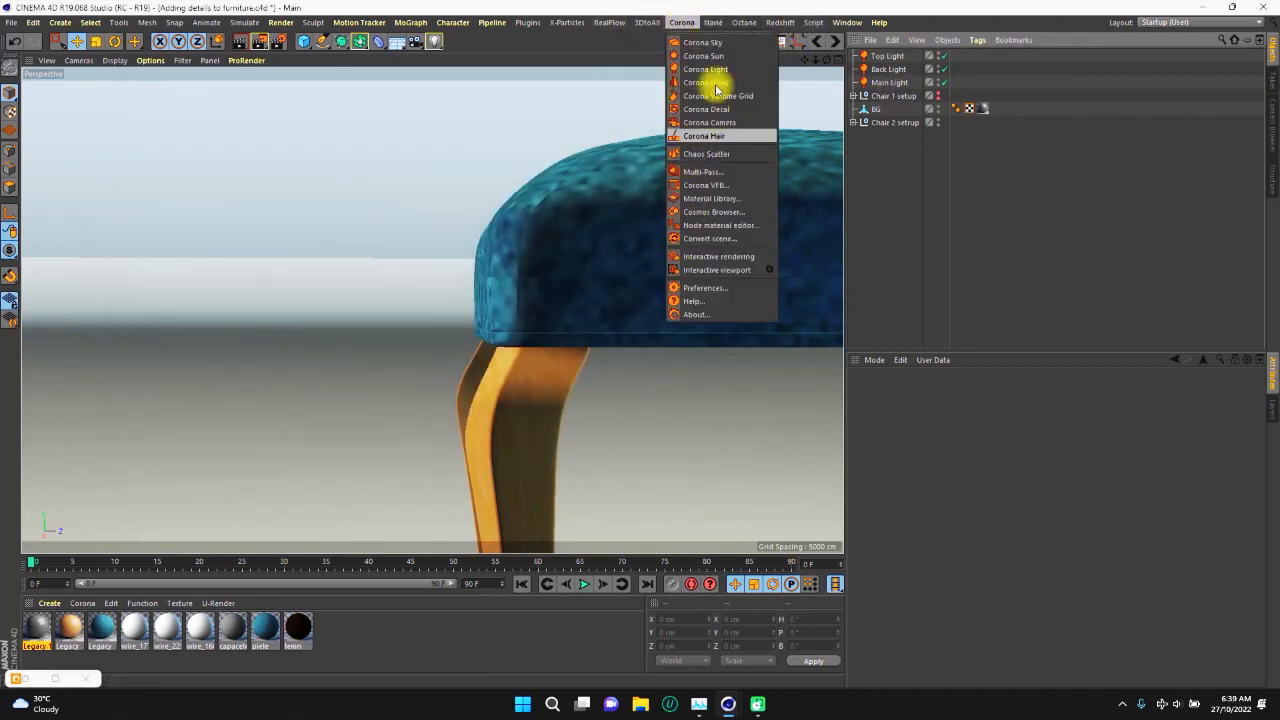
click(710, 258)
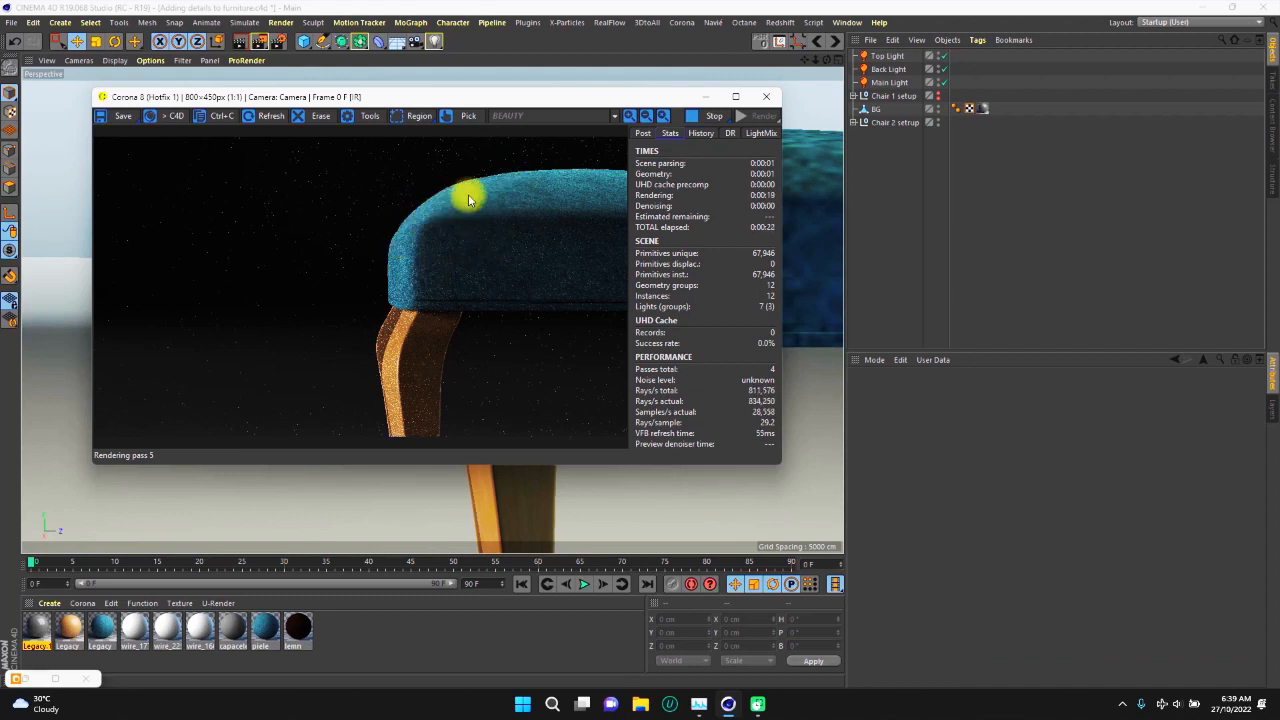
click(714, 115)
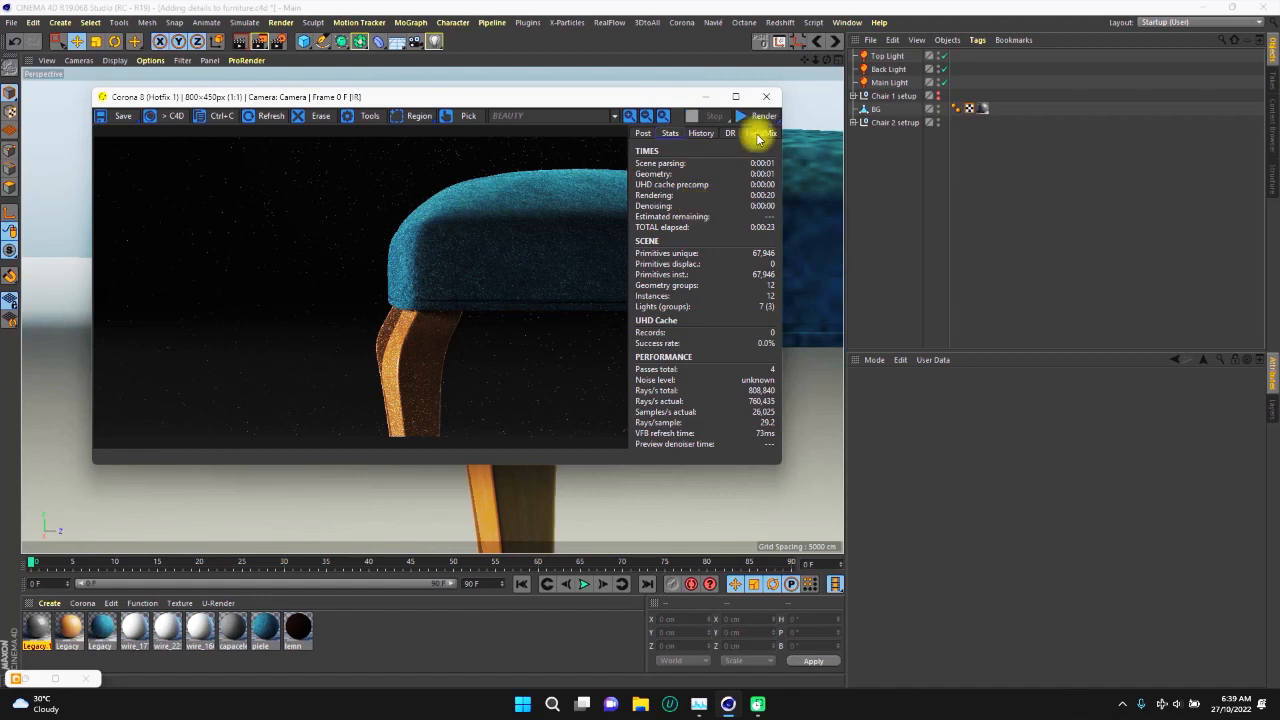
click(709, 98)
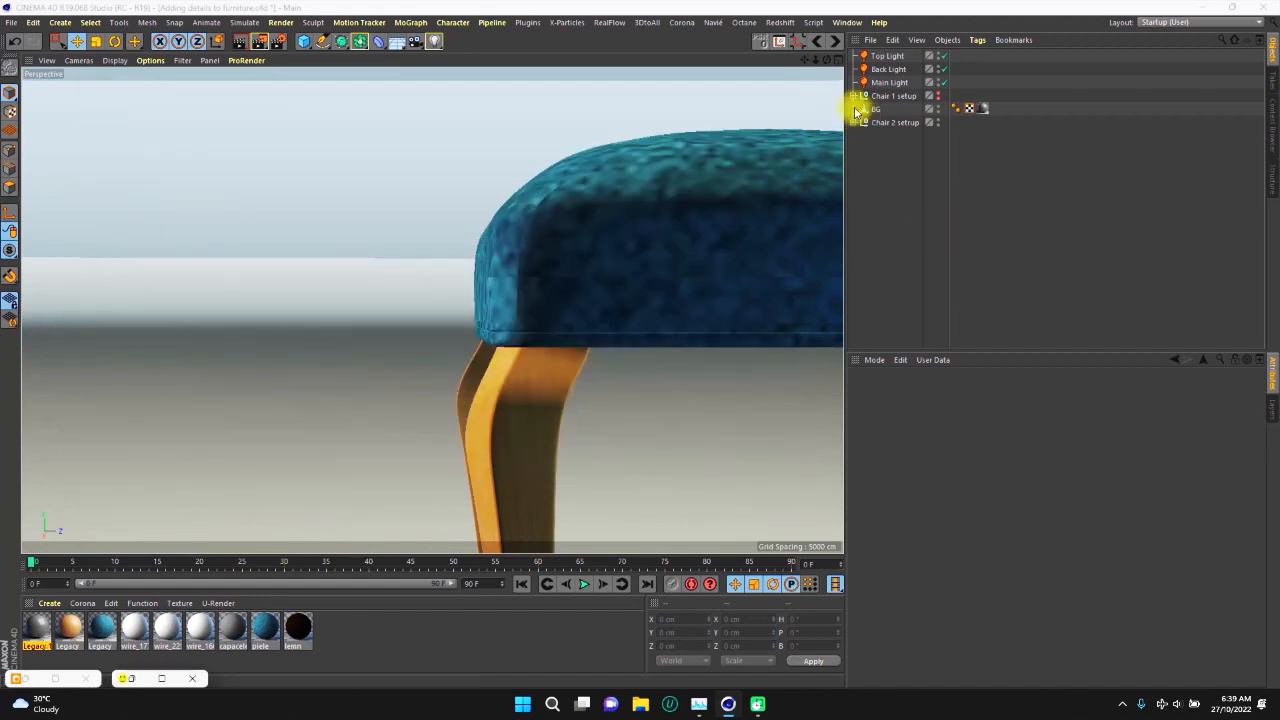
Leave the camera view, hide the Chair 2 camera, and select the chair's seat cushion.
click(853, 123)
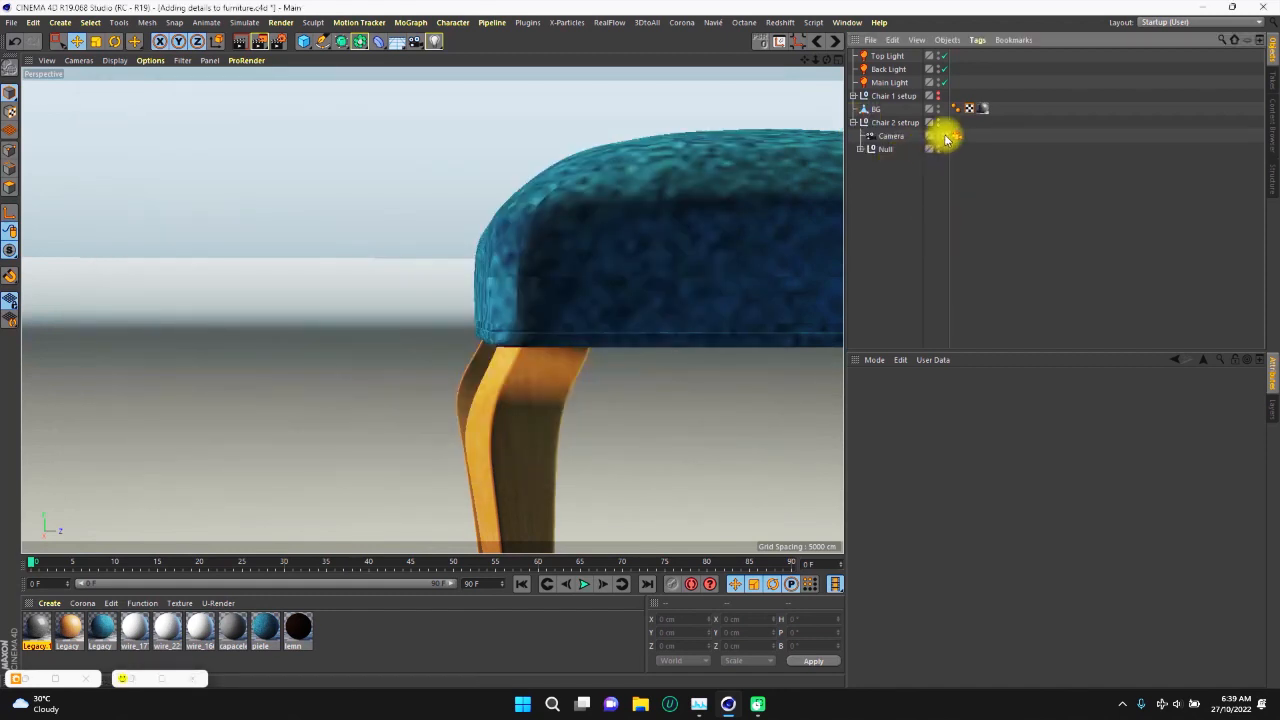
scroll(736, 208, down, 5)
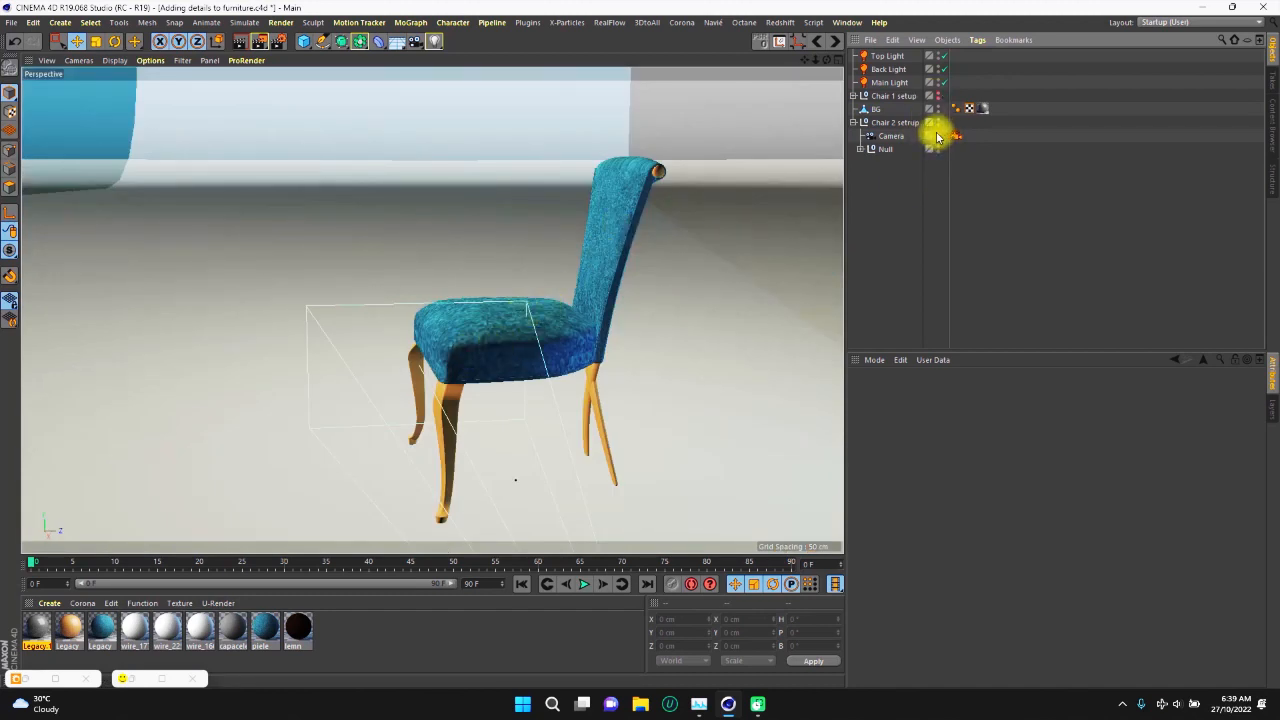
double_click(937, 133)
alt+drag(489, 374, 423, 320)
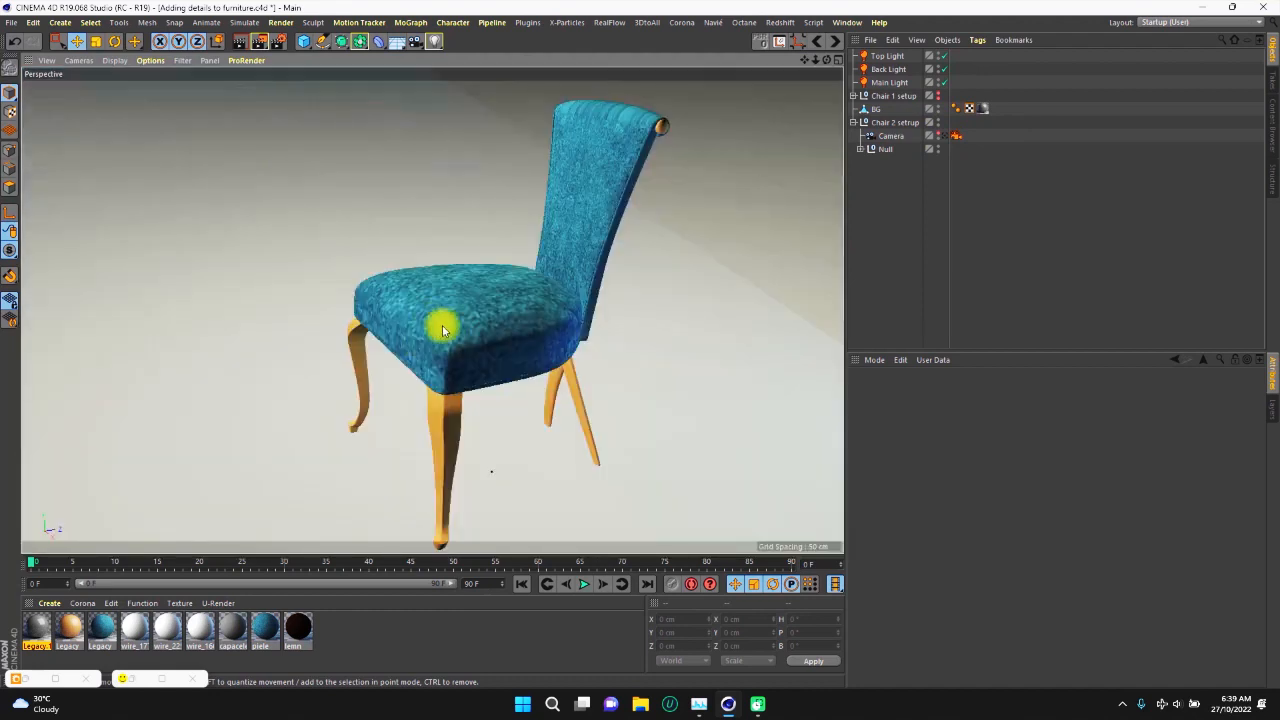
click(430, 338)
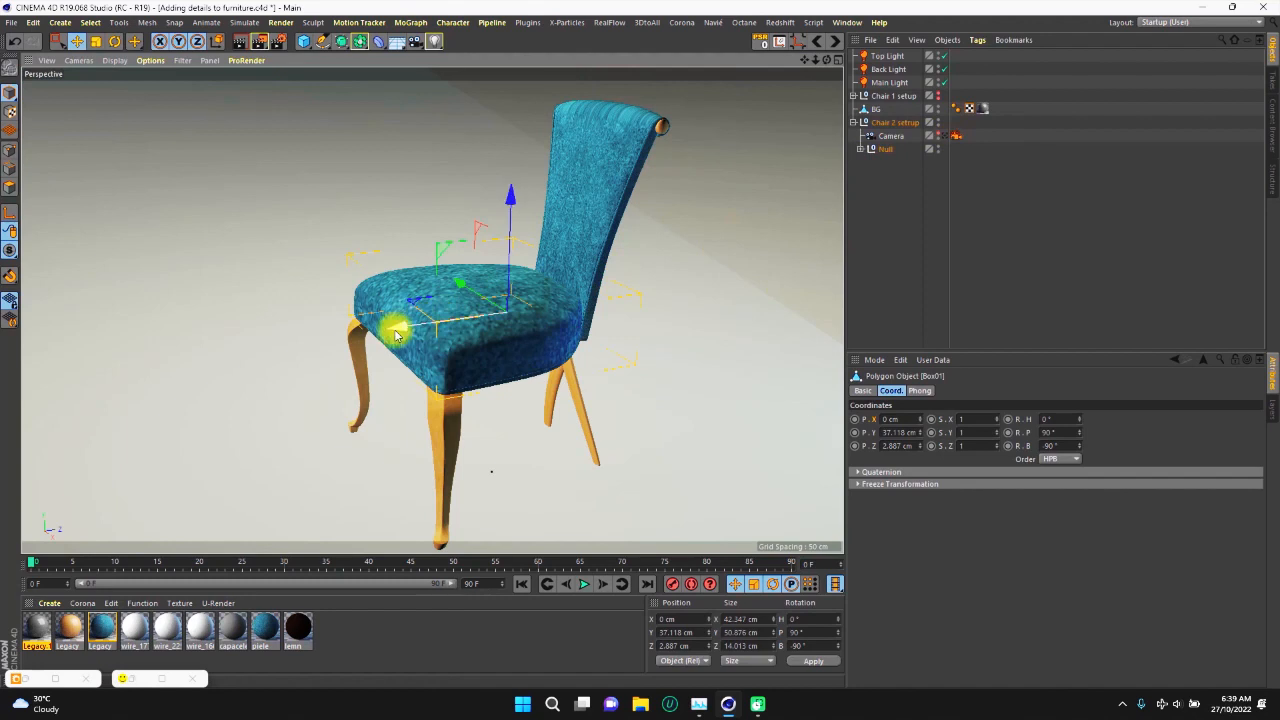
mouse_move(335, 340)
mouse_down()
mouse_move(251, 346)
mouse_move(342, 356)
mouse_up()
key(ctrl+z)
key(ctrl+z)
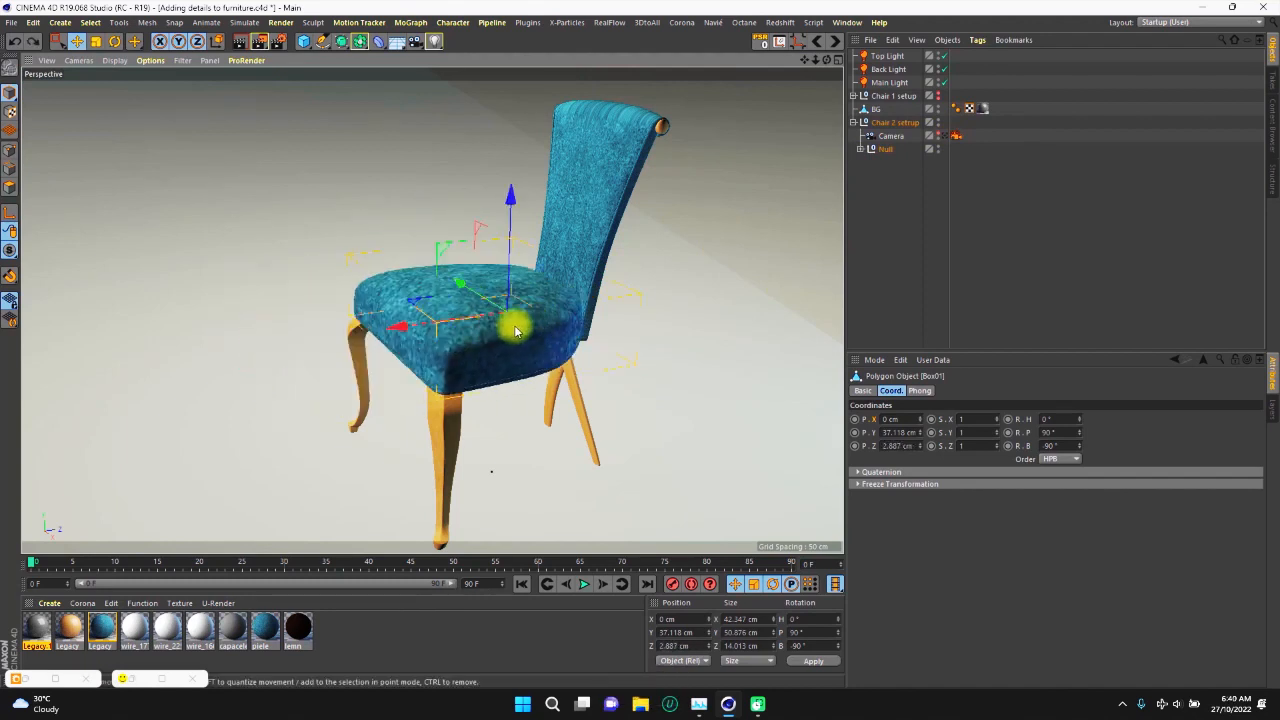
Detach the Hair Objects commands as a floating palette and add hair to the selected seat cushion.
alt+middle_drag(575, 303, 588, 287)
alt+drag(588, 287, 547, 303)
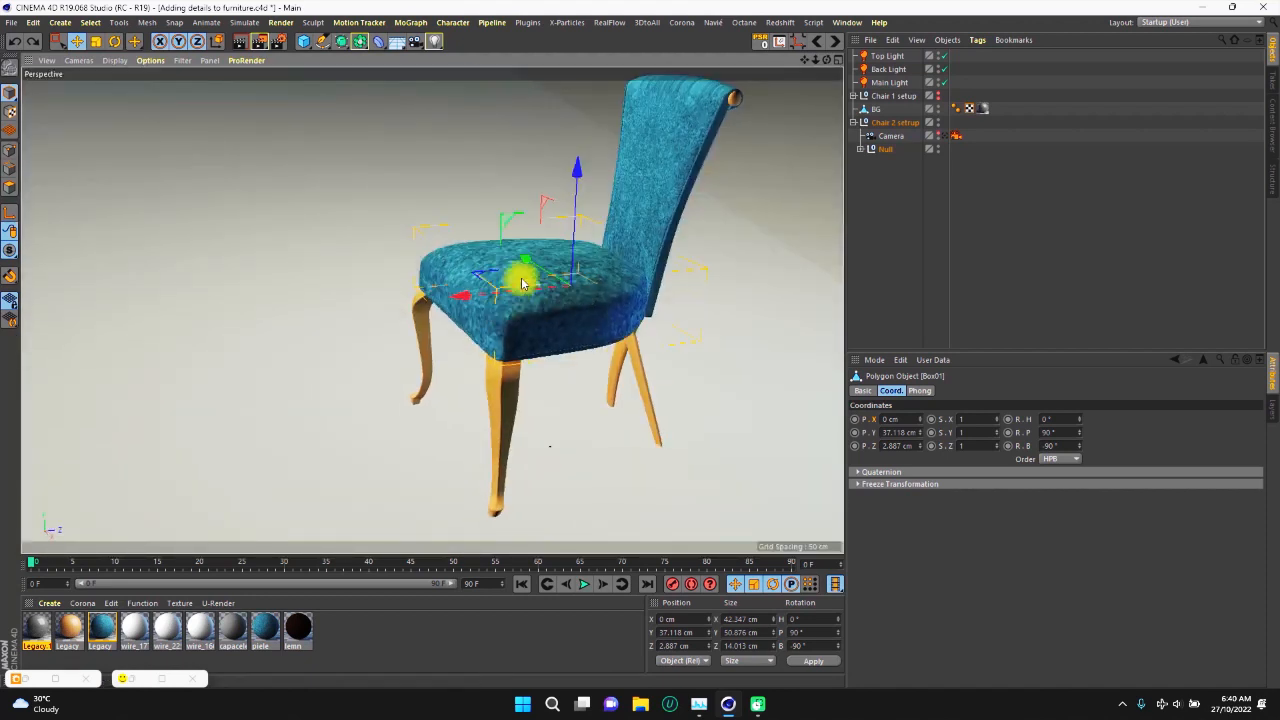
scroll(527, 267, up, 3)
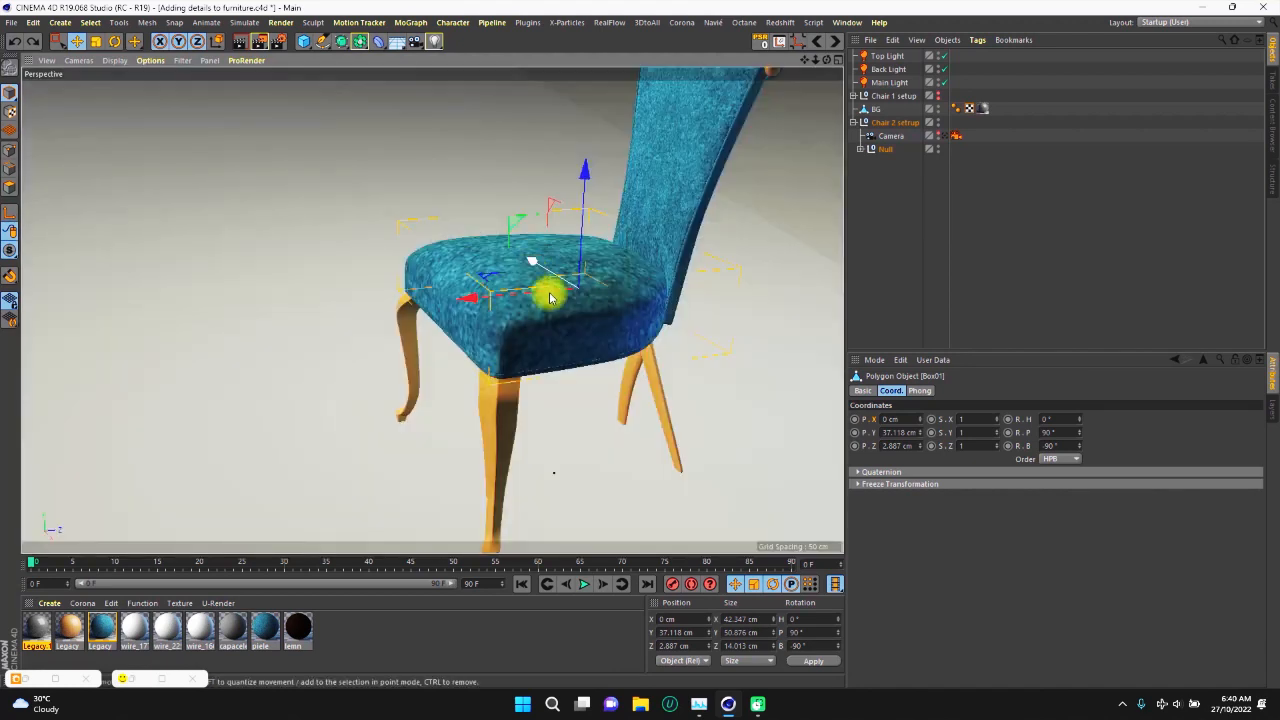
alt+middle_drag(545, 295, 533, 287)
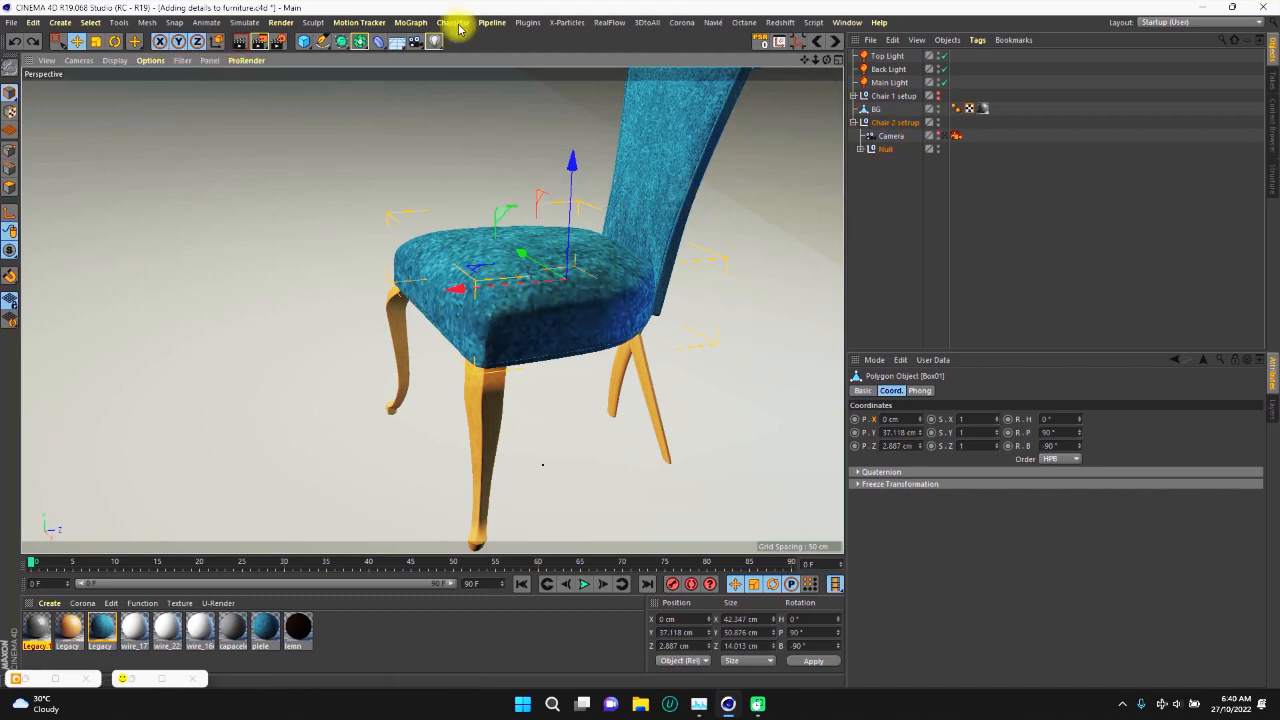
click(245, 23)
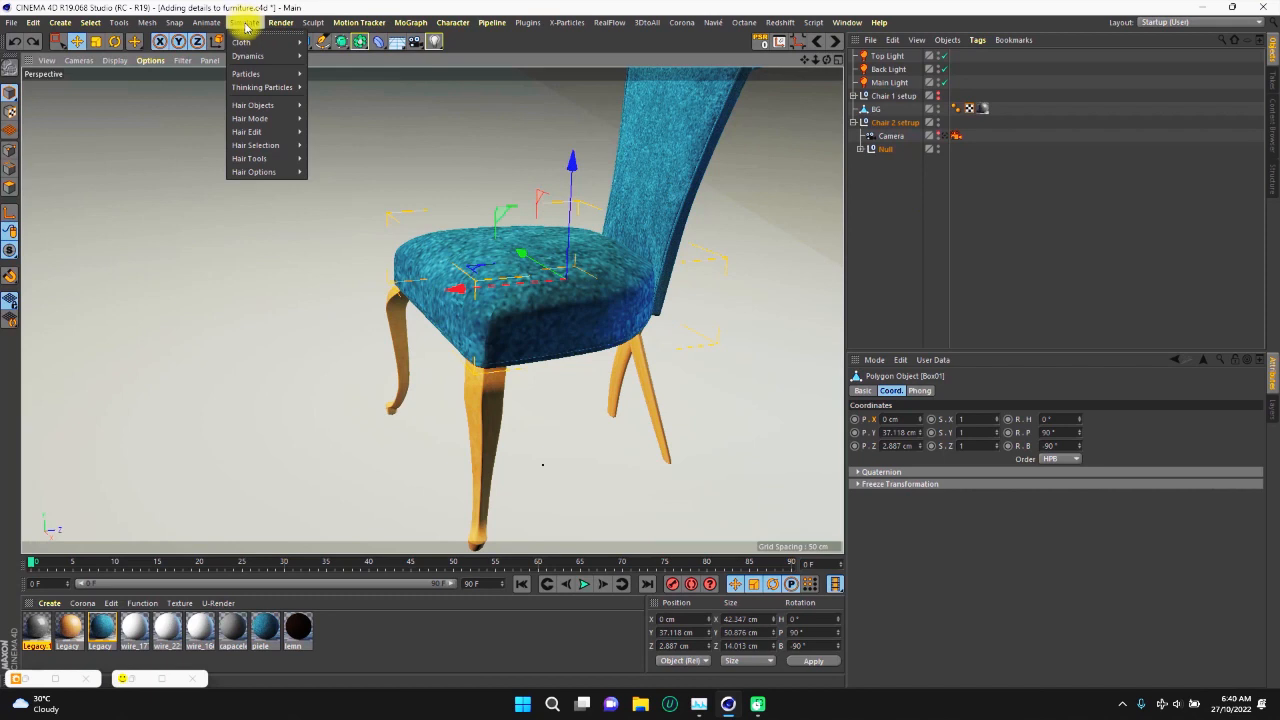
mouse_move(243, 106)
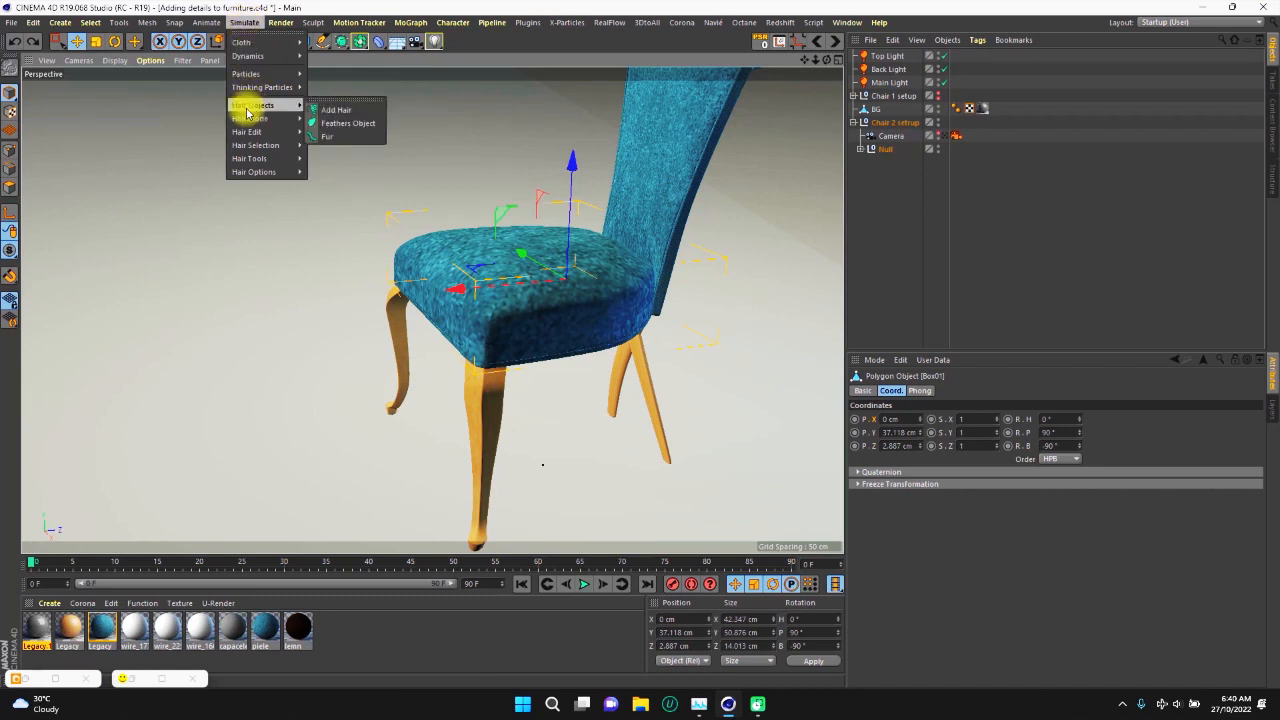
click(337, 101)
drag(315, 90, 66, 151)
click(60, 175)
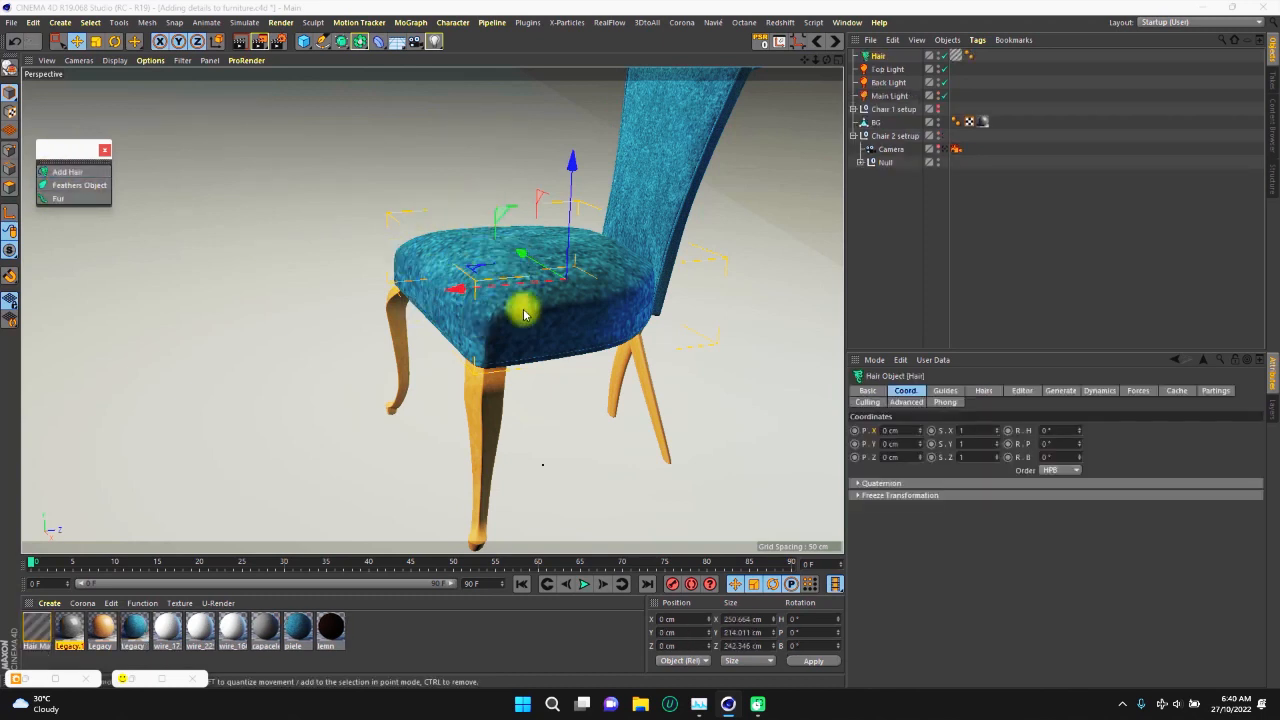
Shorten the hair guides on the seat cushion to a length of 10 cm.
alt+right_drag(545, 300, 465, 365)
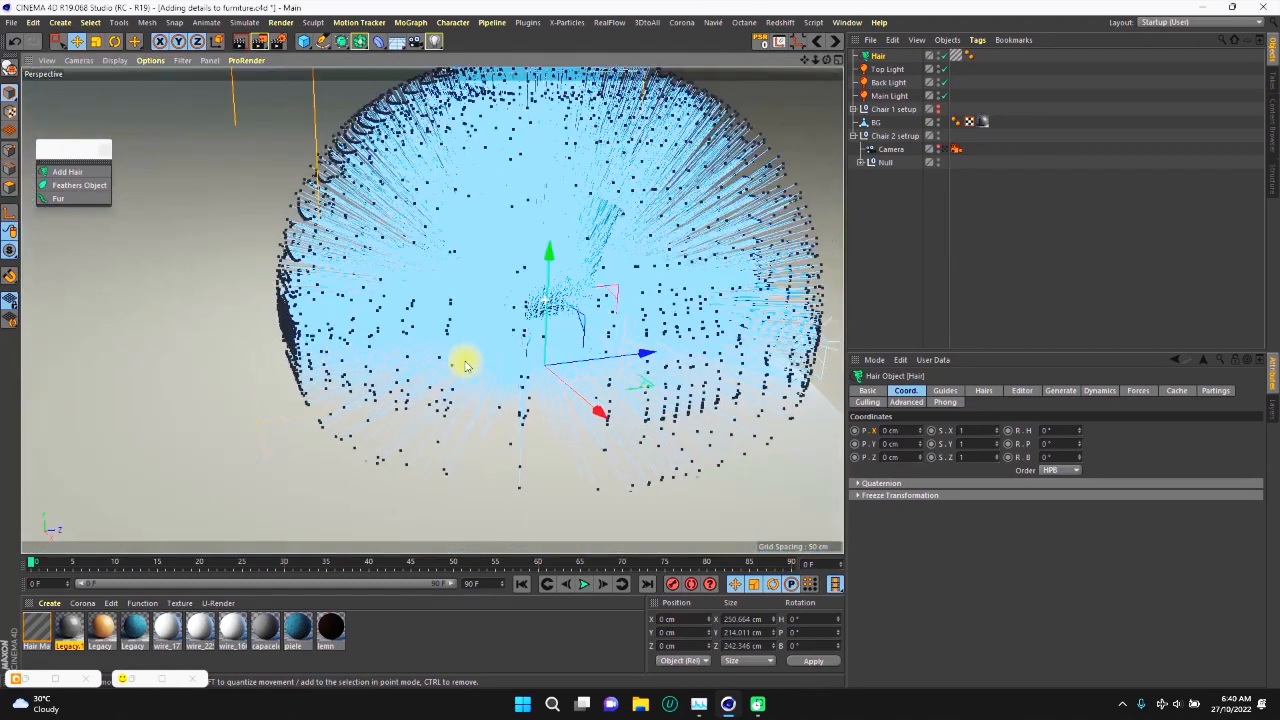
alt+drag(521, 333, 829, 77)
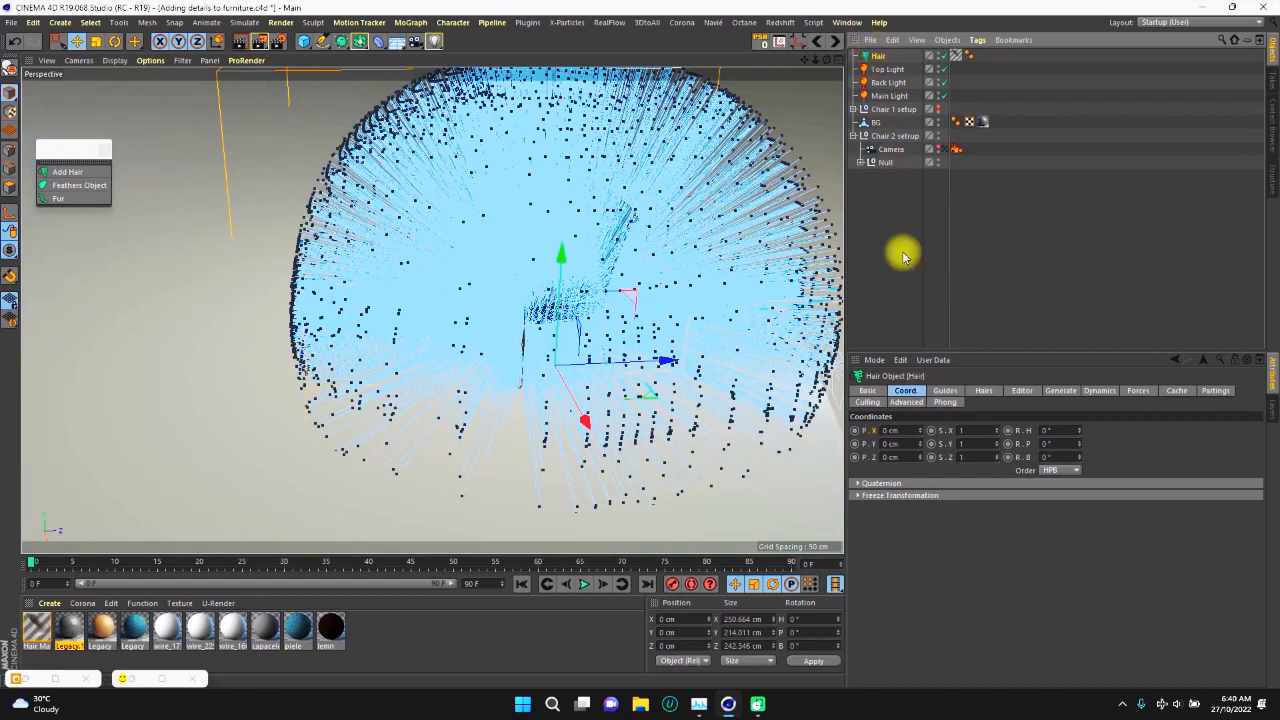
click(944, 392)
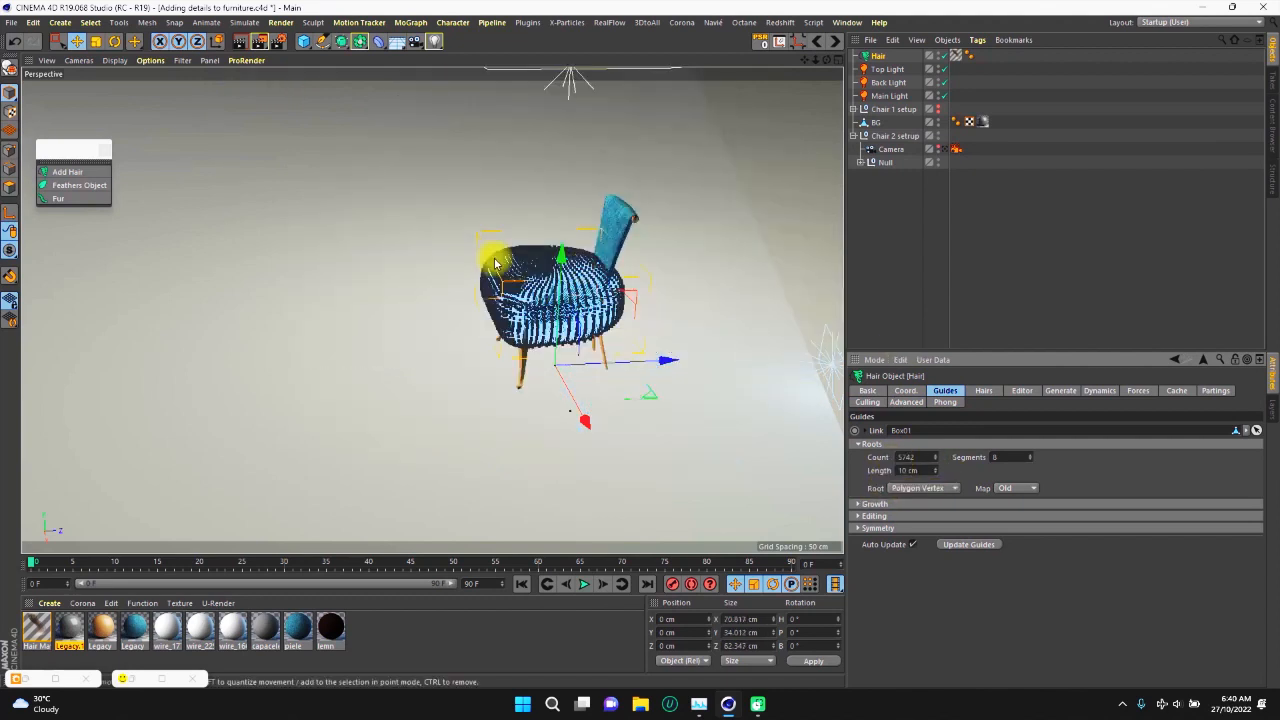
scroll(530, 250, up, 5)
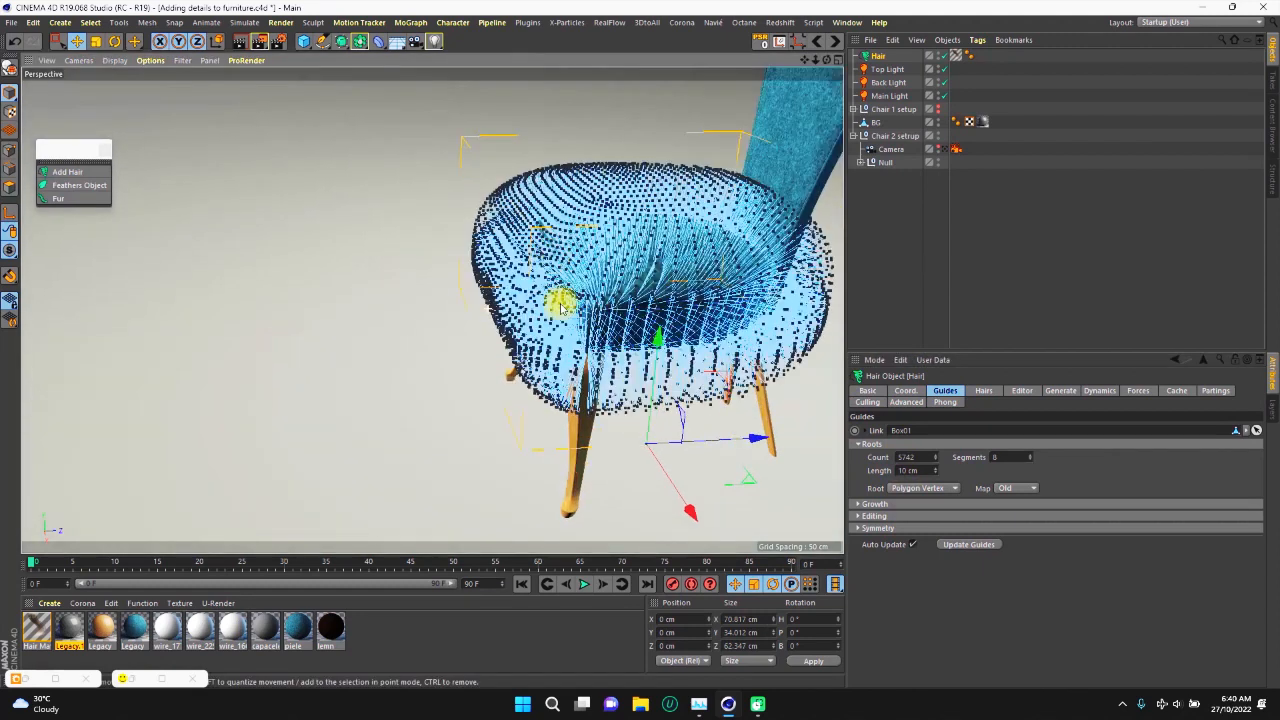
mouse_move(561, 308)
alt+mouse_down()
mouse_move(558, 283)
mouse_move(568, 302)
alt+mouse_up()
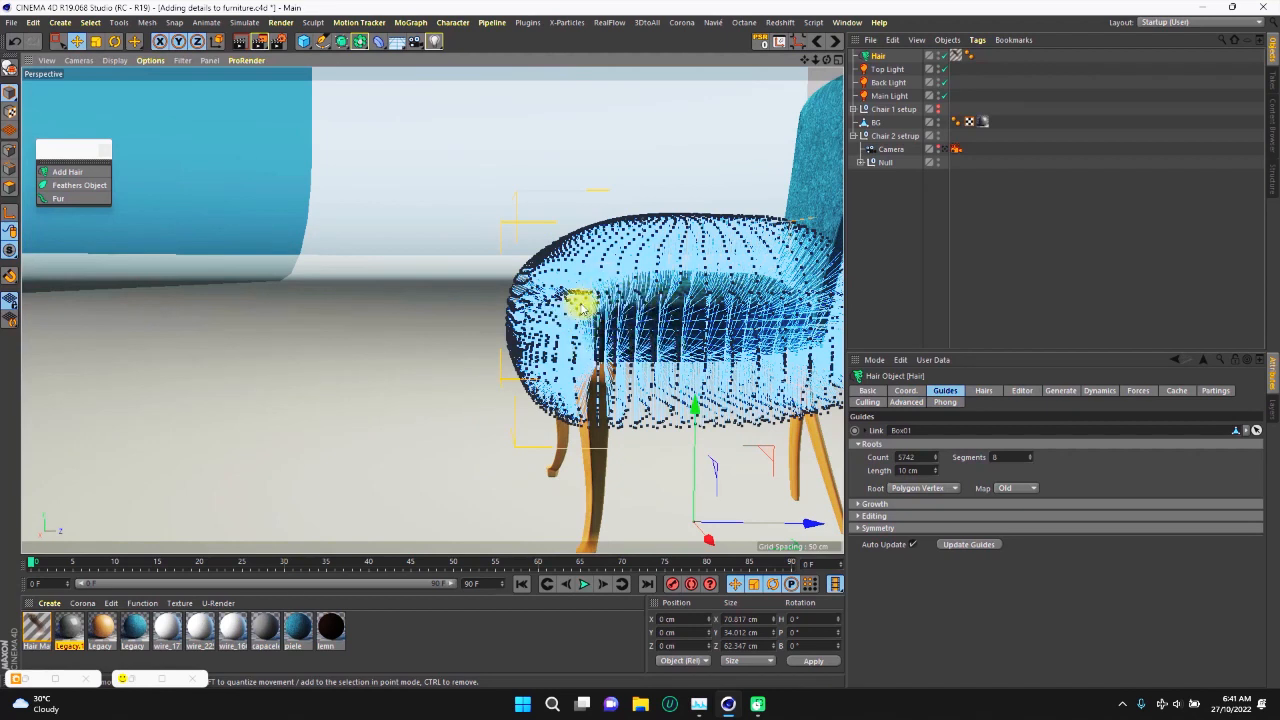
Set the guide roots to Polygon Area, and re-root and regrow the guides on the seat.
click(931, 490)
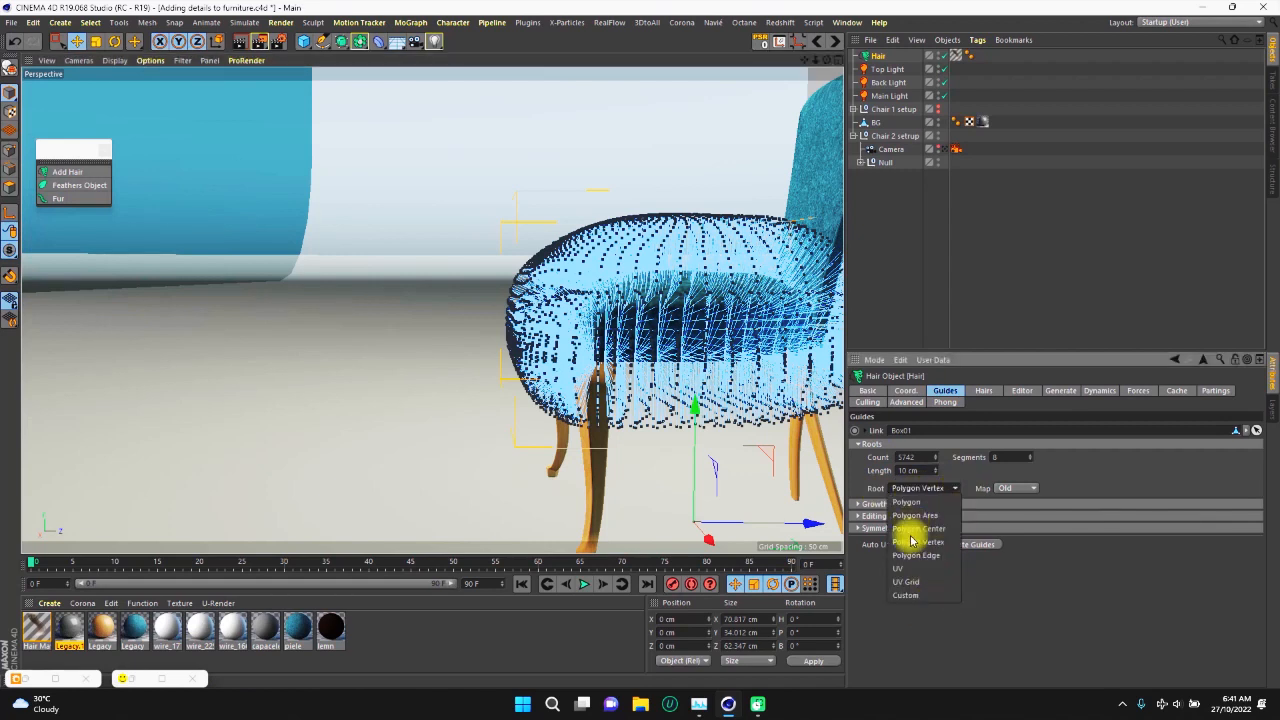
click(910, 514)
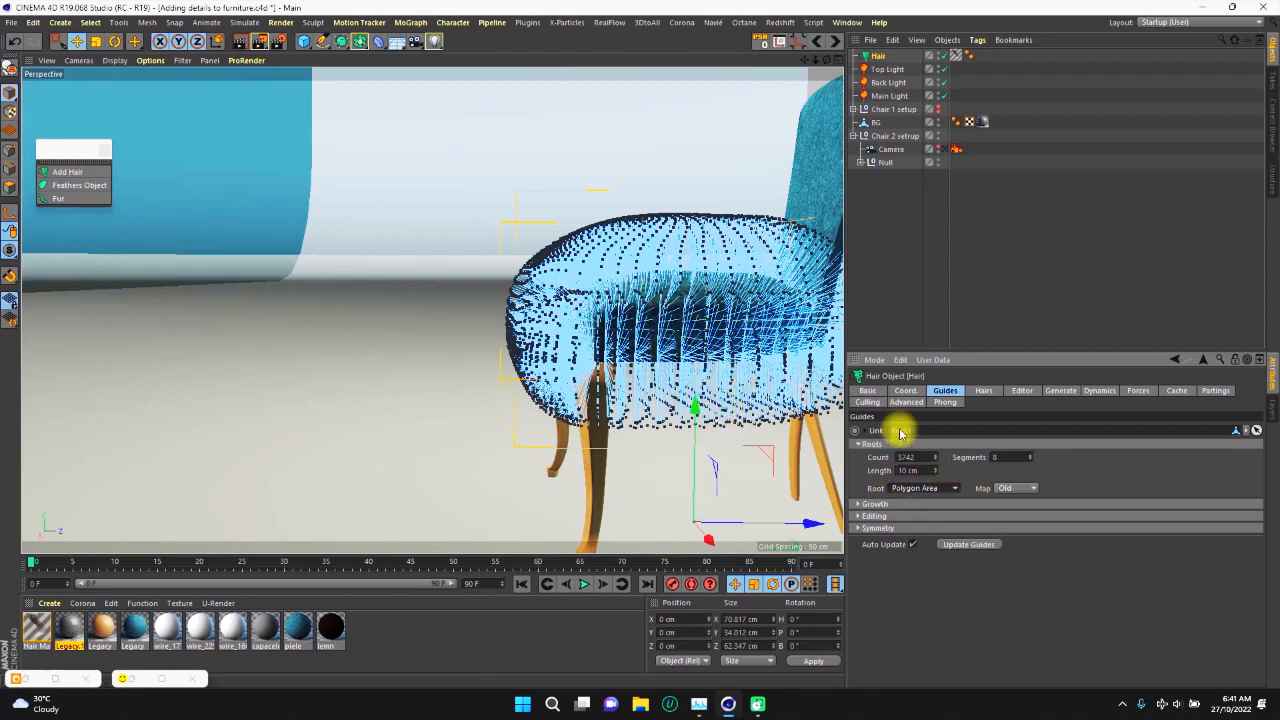
click(913, 490)
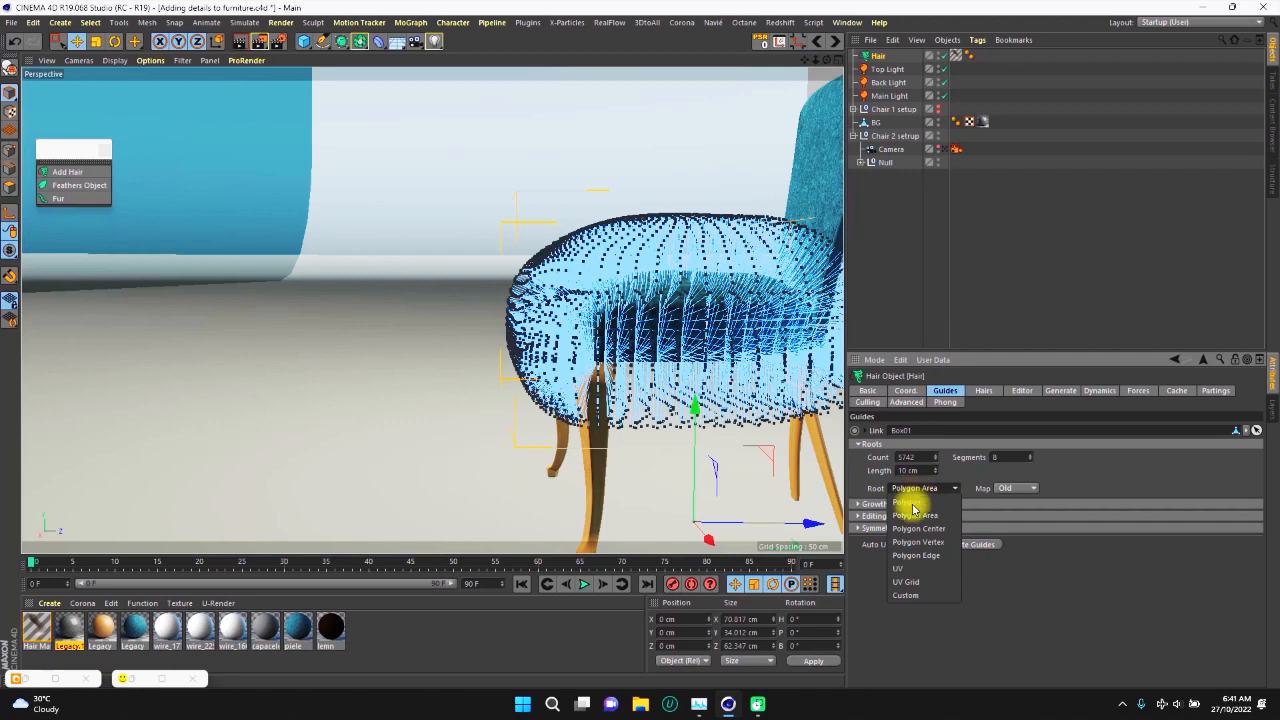
click(1060, 471)
click(862, 516)
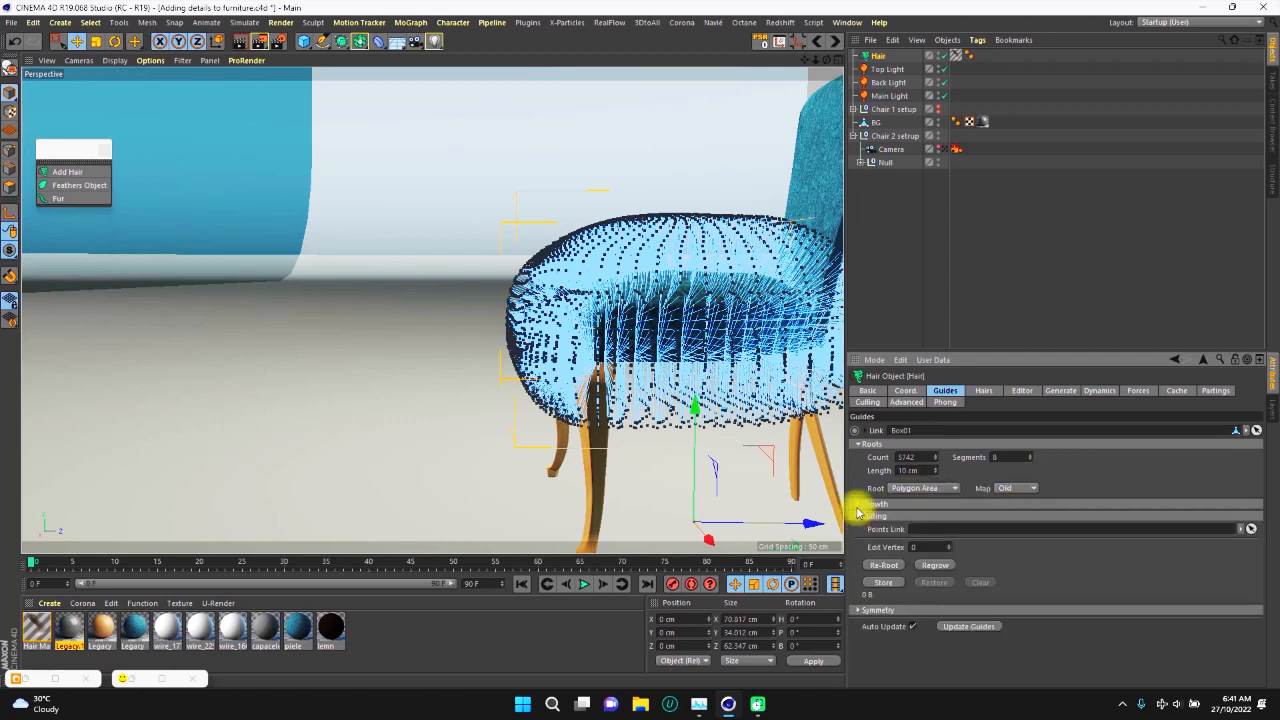
click(880, 566)
click(930, 566)
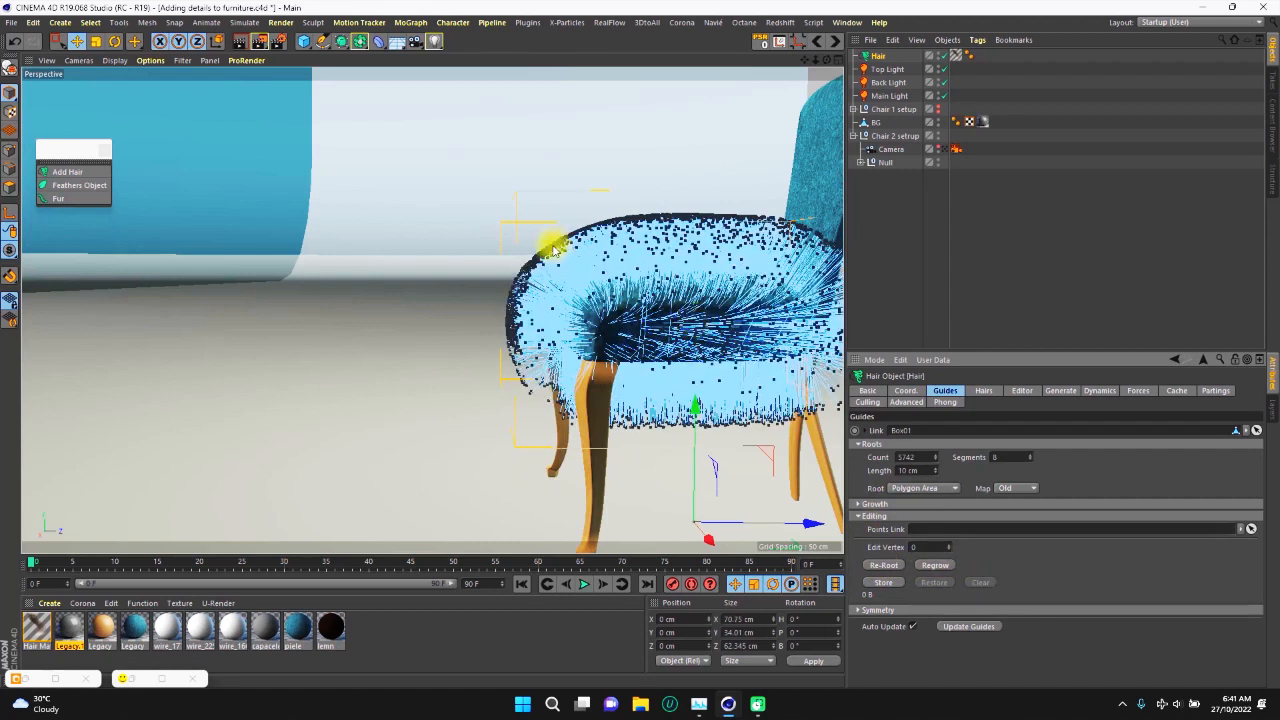
Reduce the number of hair guides on the seat cushion to 2.
alt+drag(651, 294, 624, 358)
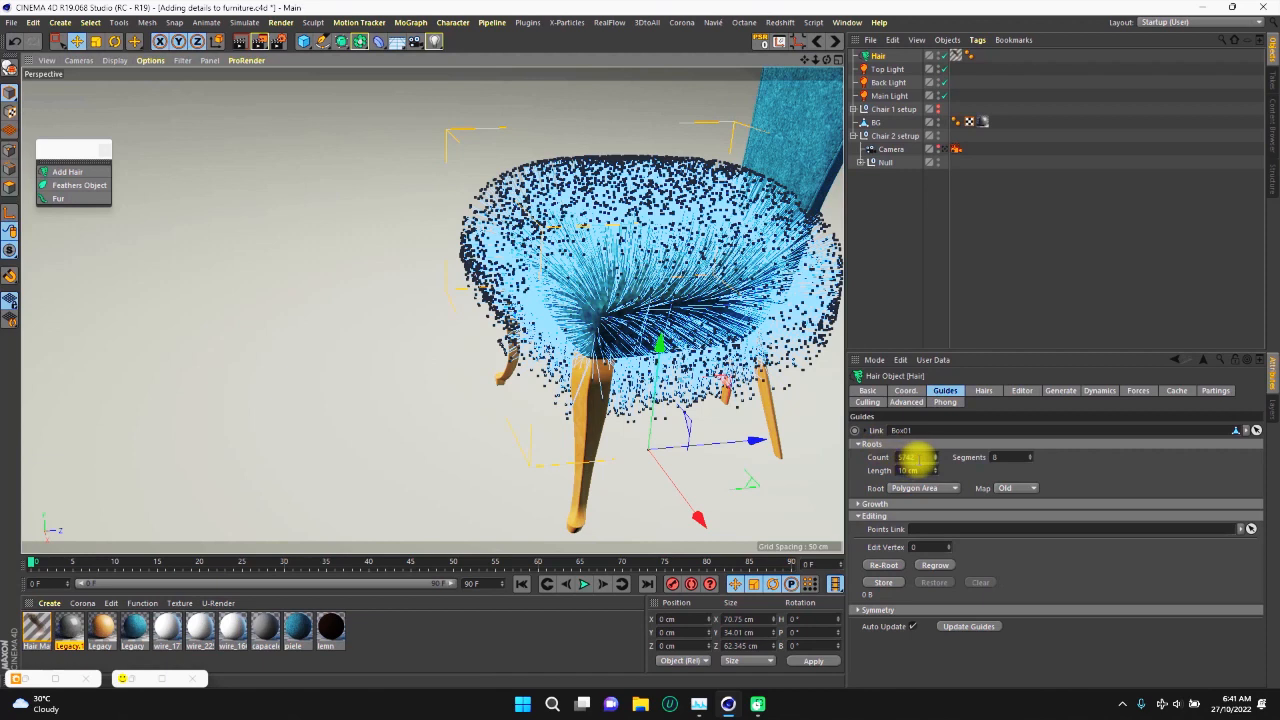
double_click(908, 457)
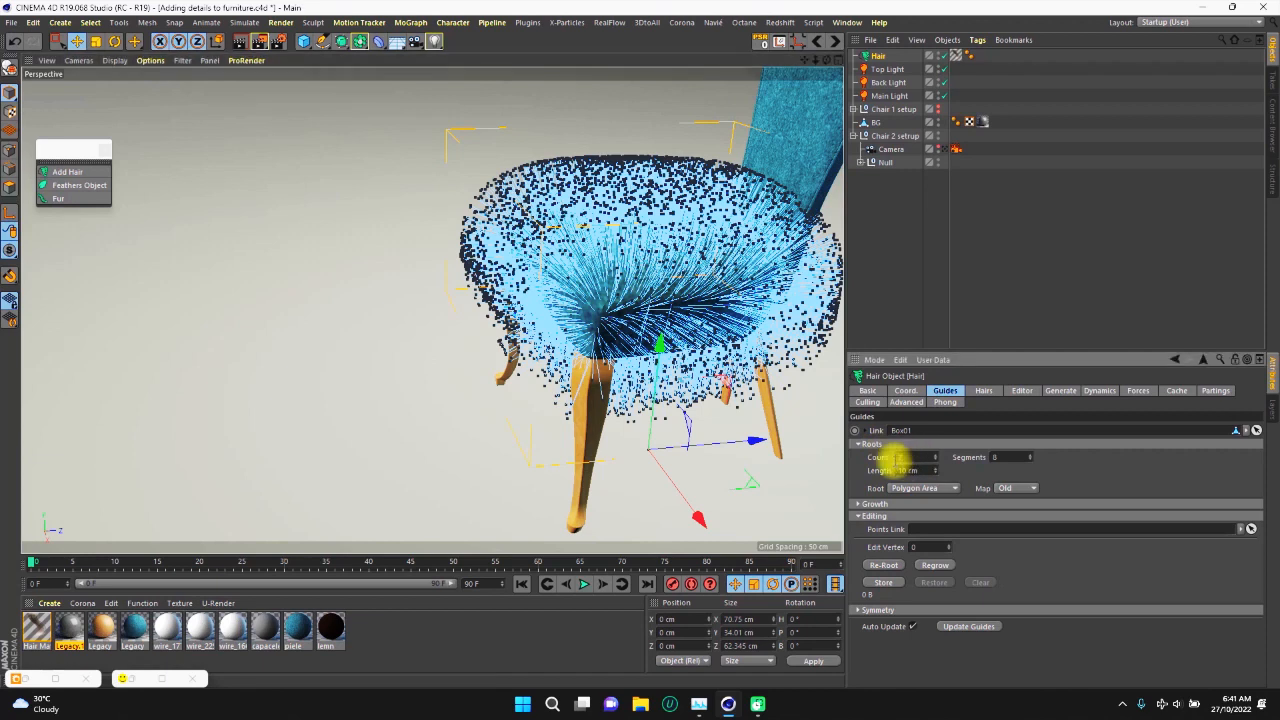
text(2)
key(Return)
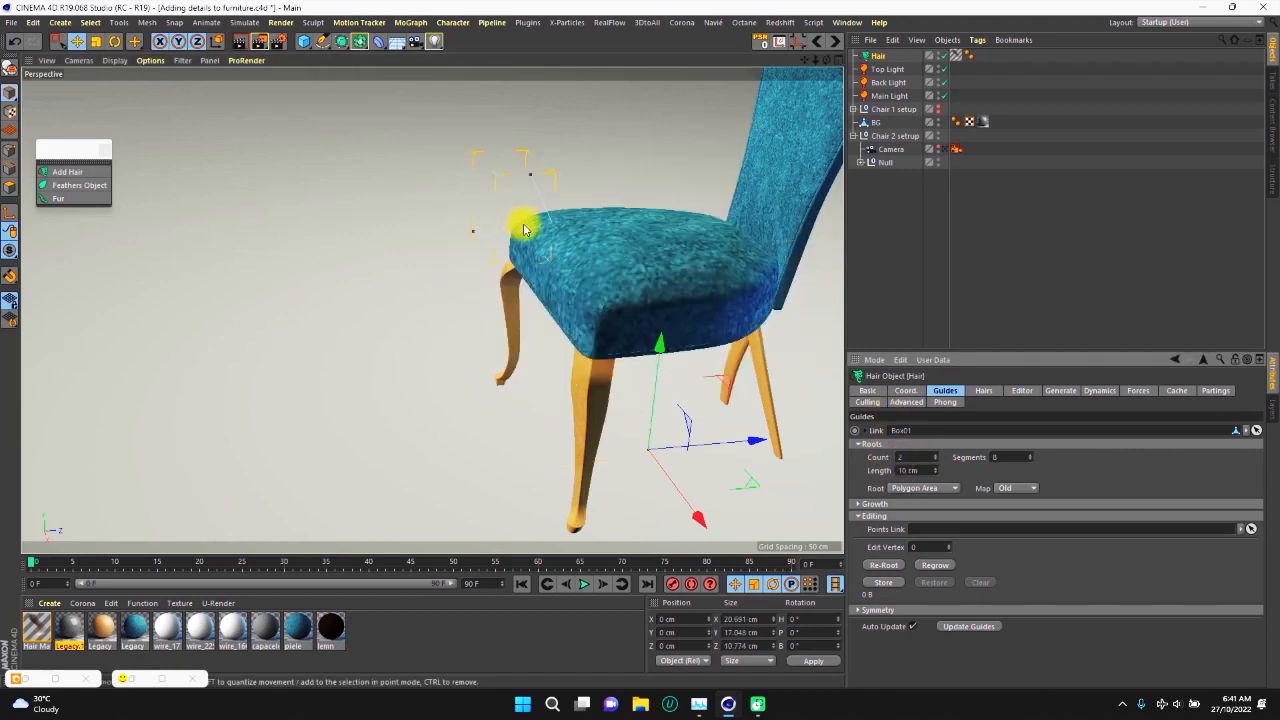
scroll(530, 220, up, 5)
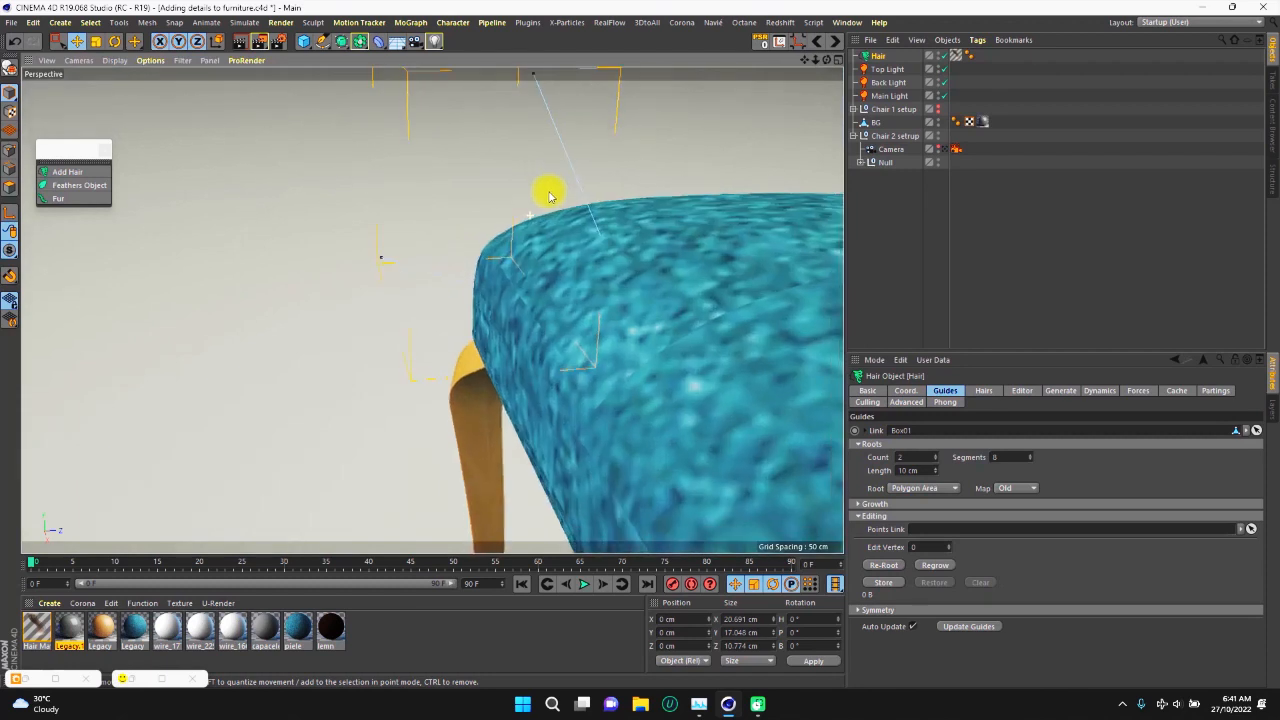
alt+drag(556, 243, 529, 178)
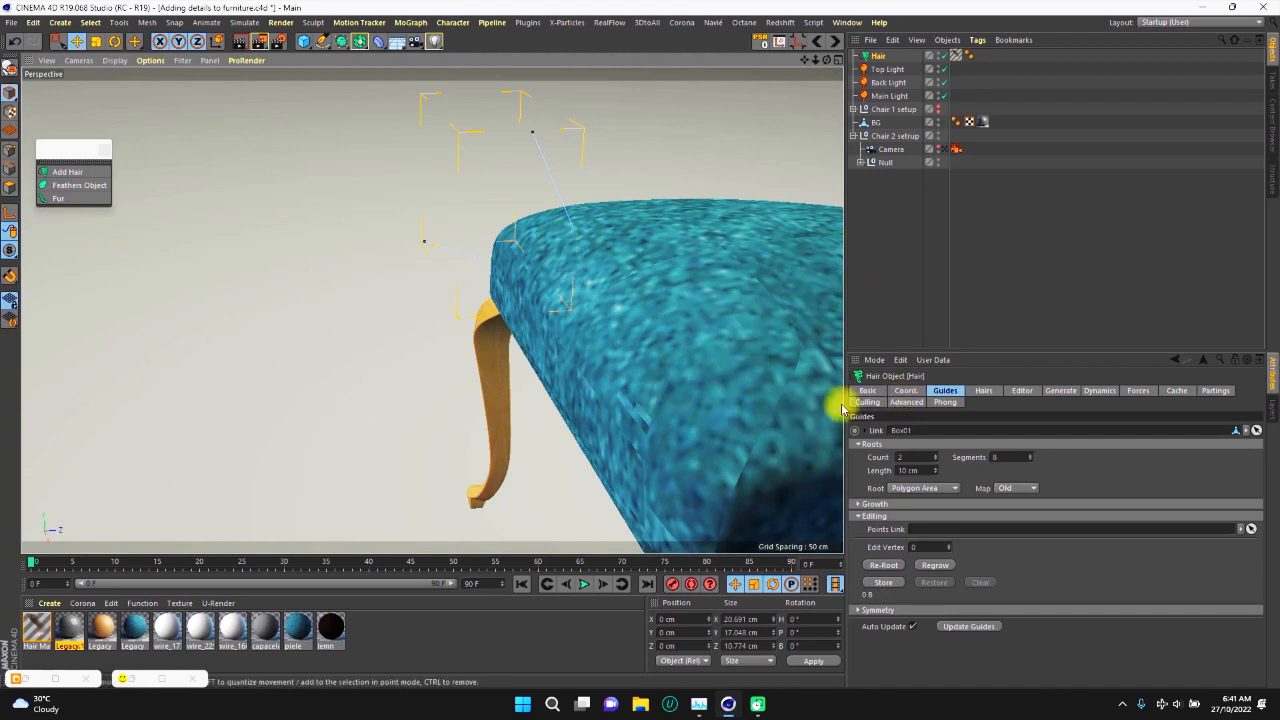
Disable dynamics for the hair object and set its hairs count to 2.
click(1099, 390)
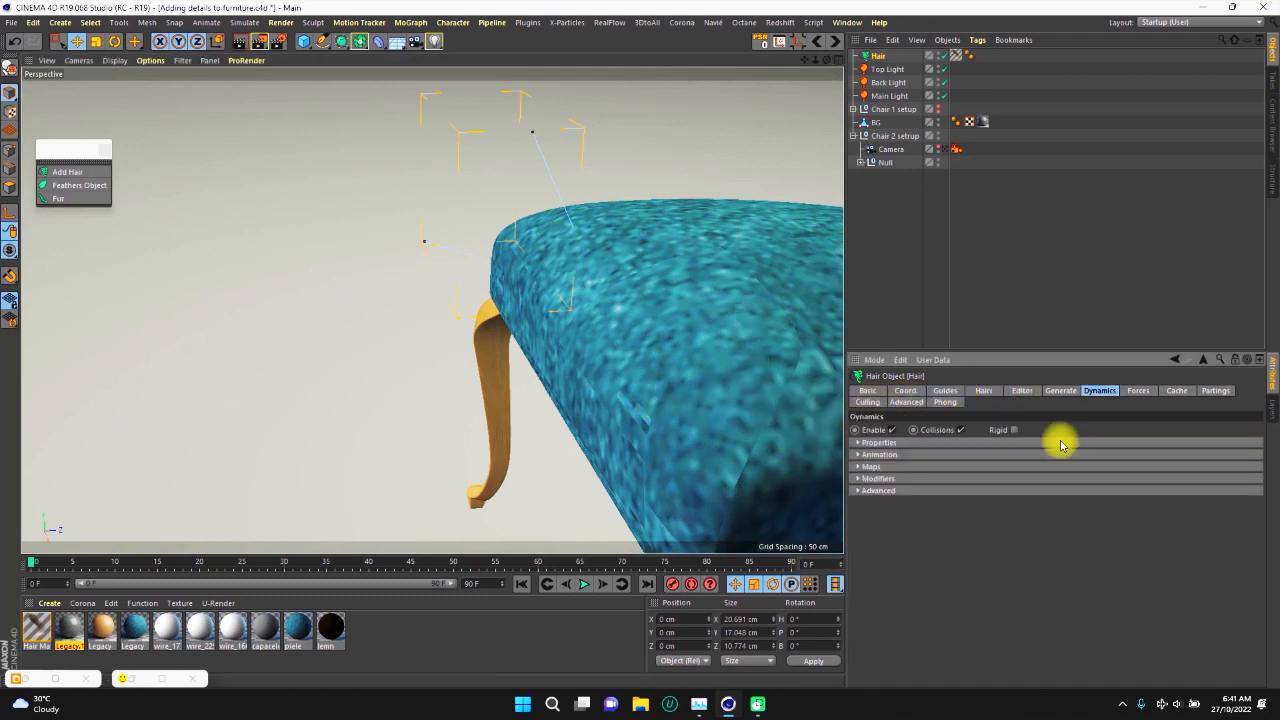
click(892, 430)
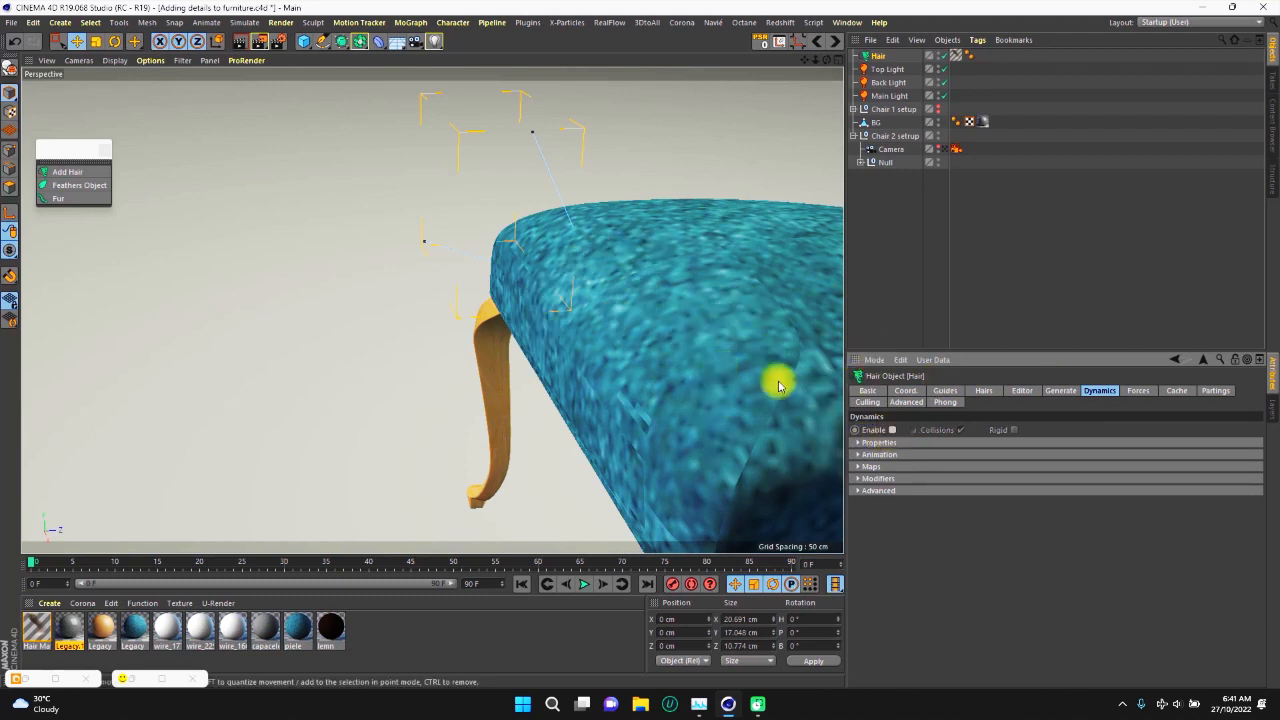
click(984, 391)
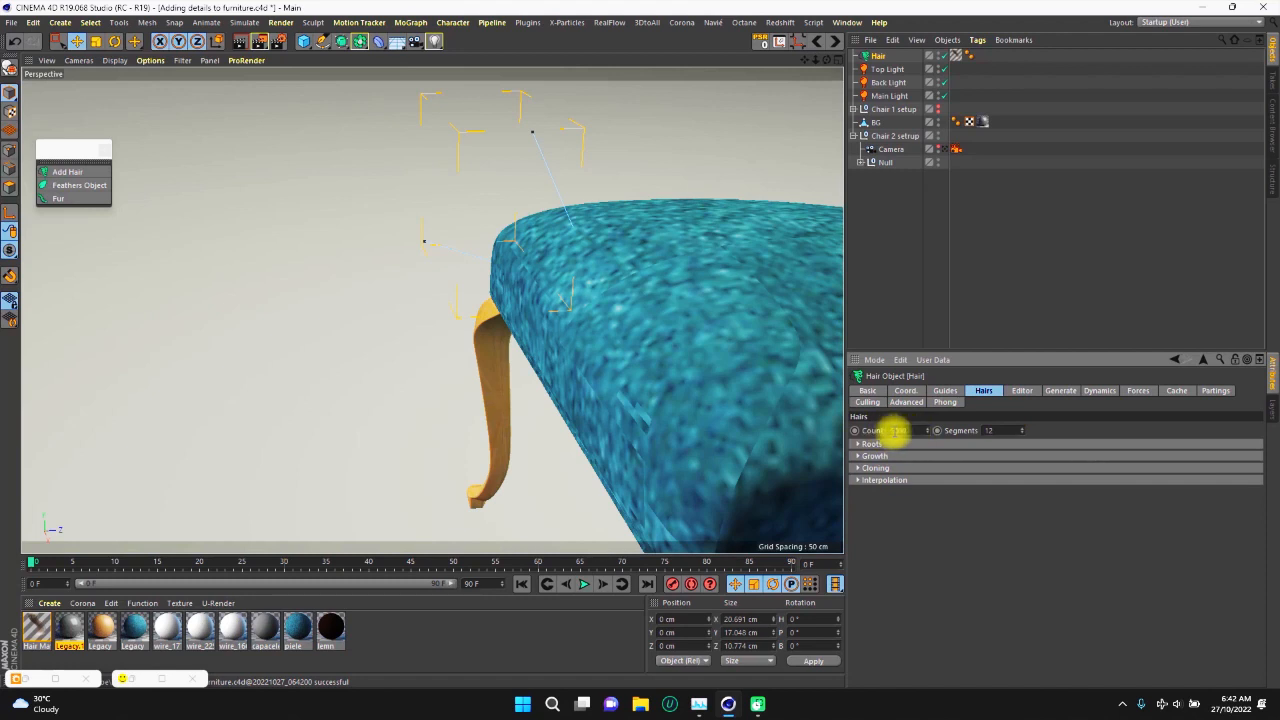
click(947, 391)
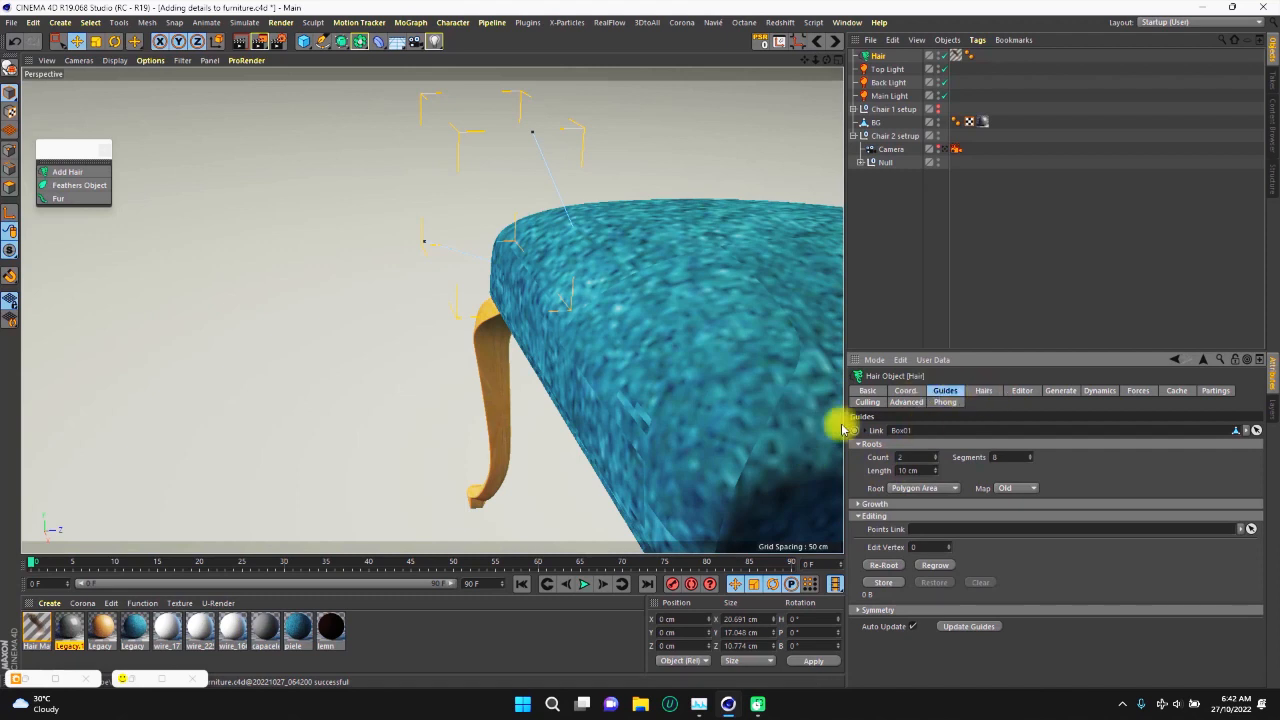
click(983, 390)
click(945, 391)
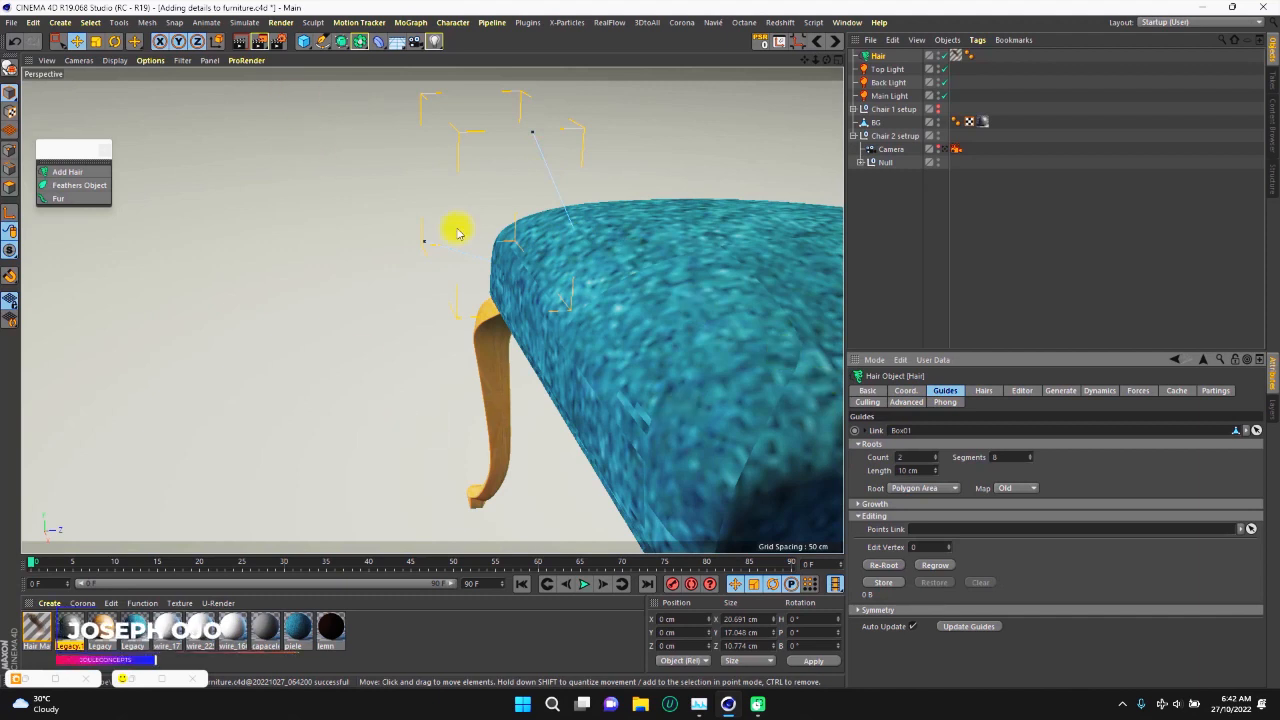
click(977, 390)
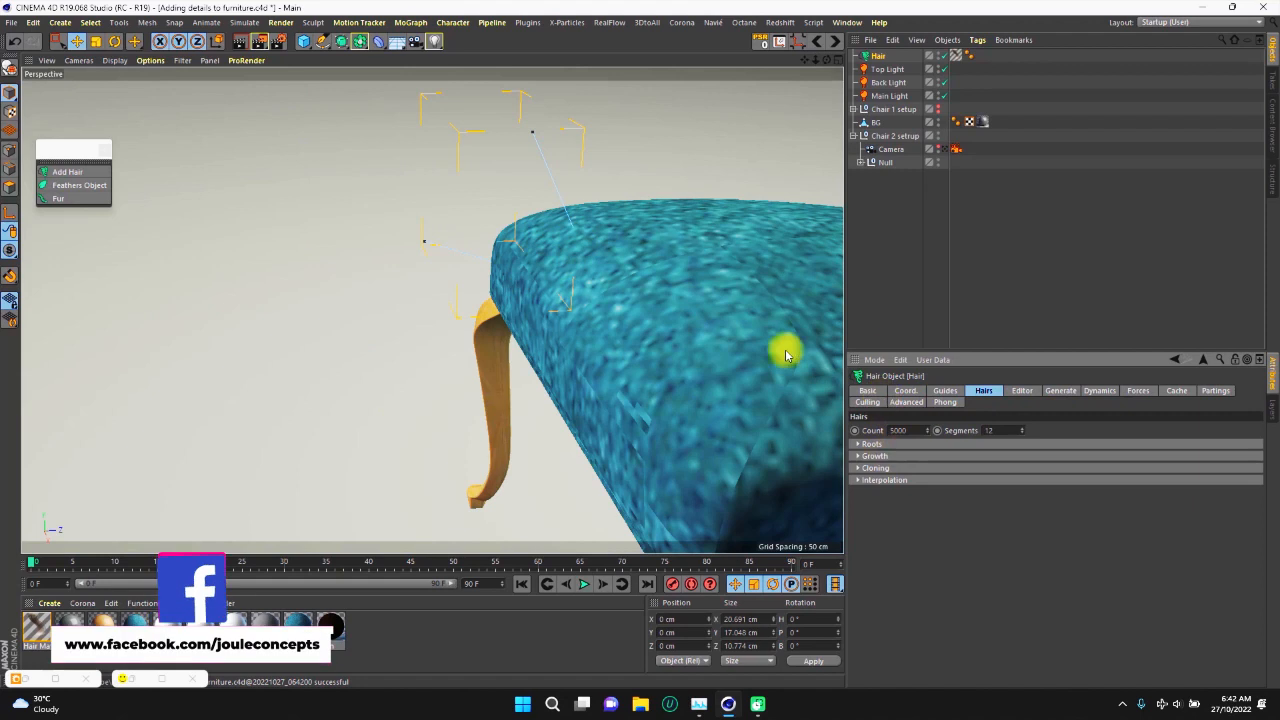
drag(908, 431, 873, 438)
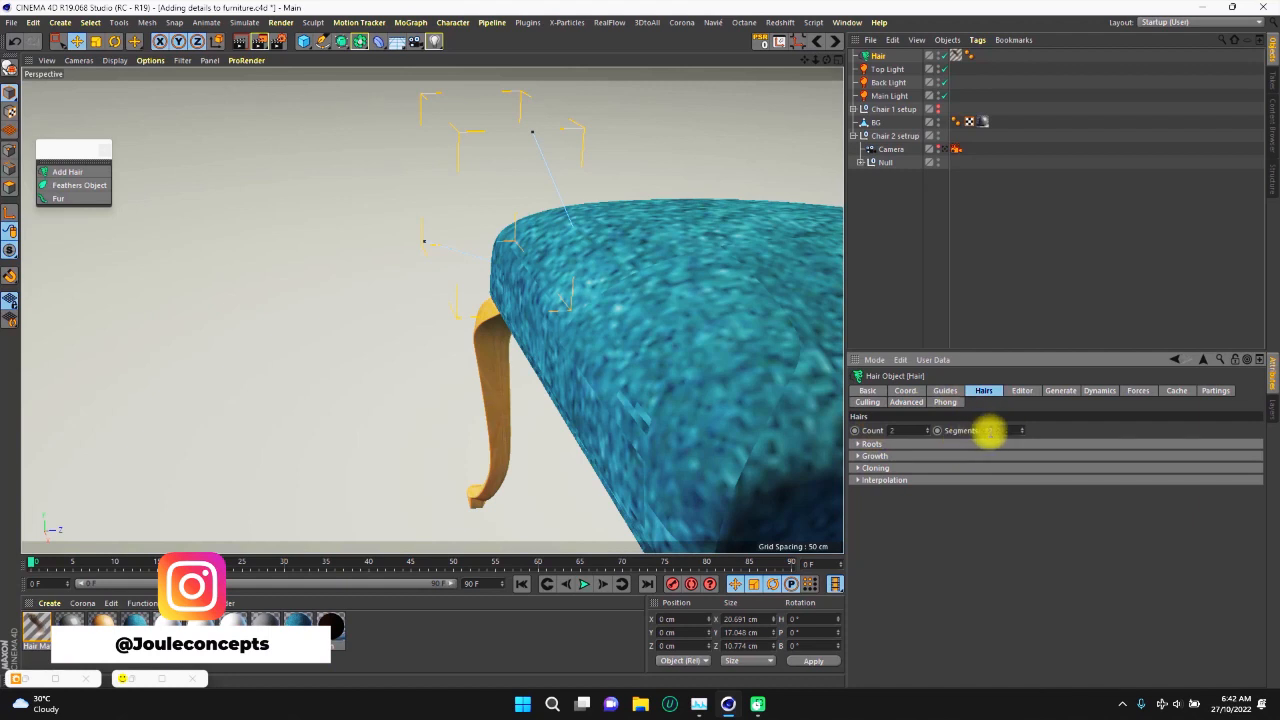
Examine the two guides at the seat's front corner up close, and deselect the hair object to view them unselected.
click(945, 391)
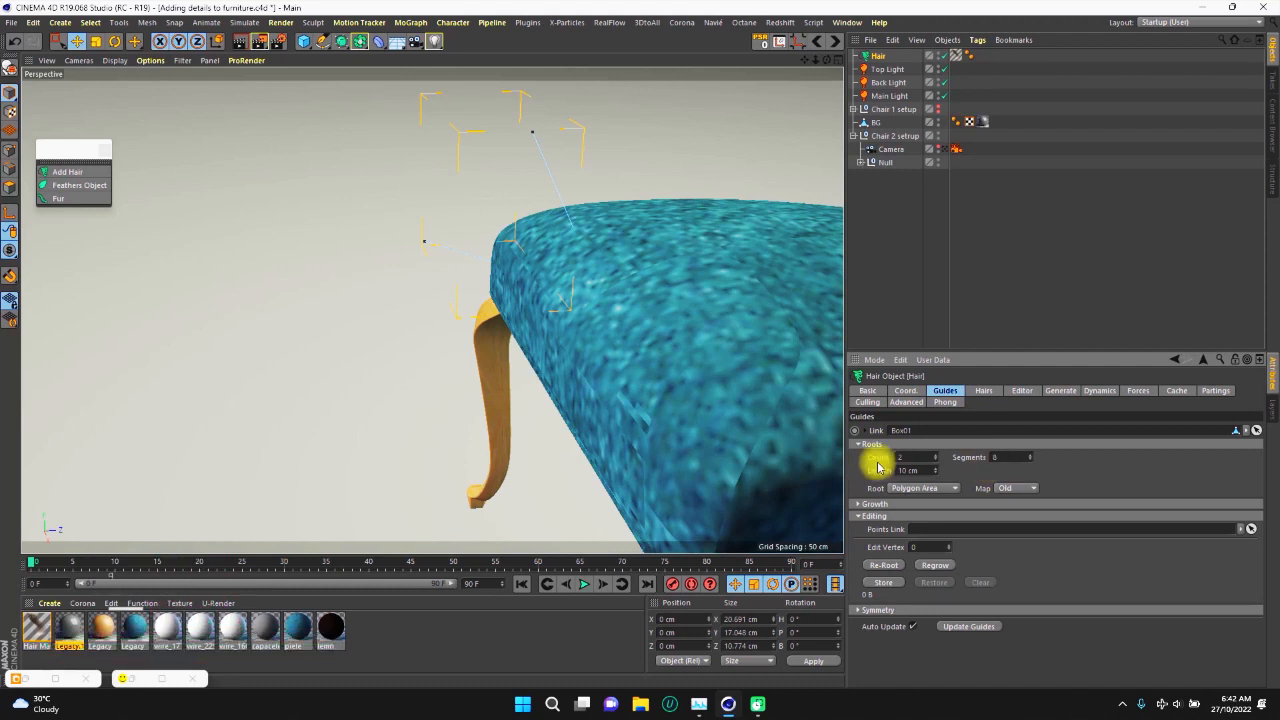
alt+middle_drag(538, 278, 547, 331)
scroll(563, 278, up, 2)
scroll(574, 271, up, 2)
scroll(574, 271, down, 2)
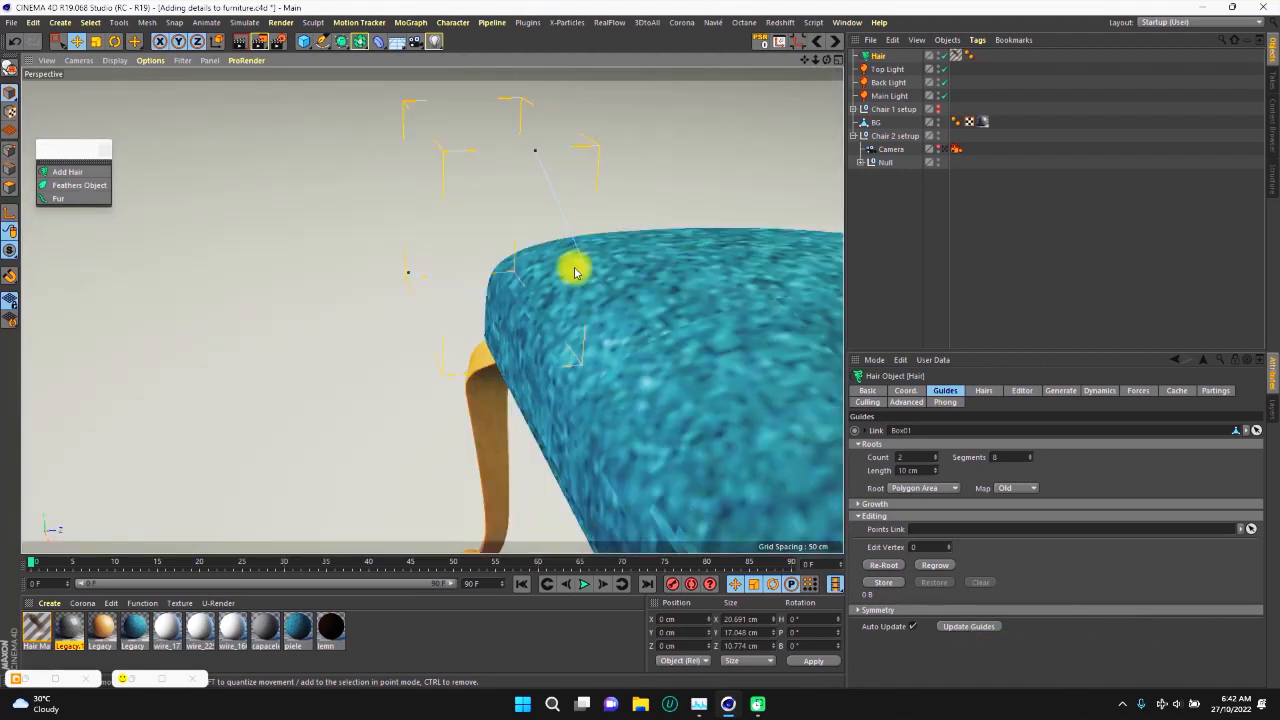
alt+drag(588, 311, 598, 309)
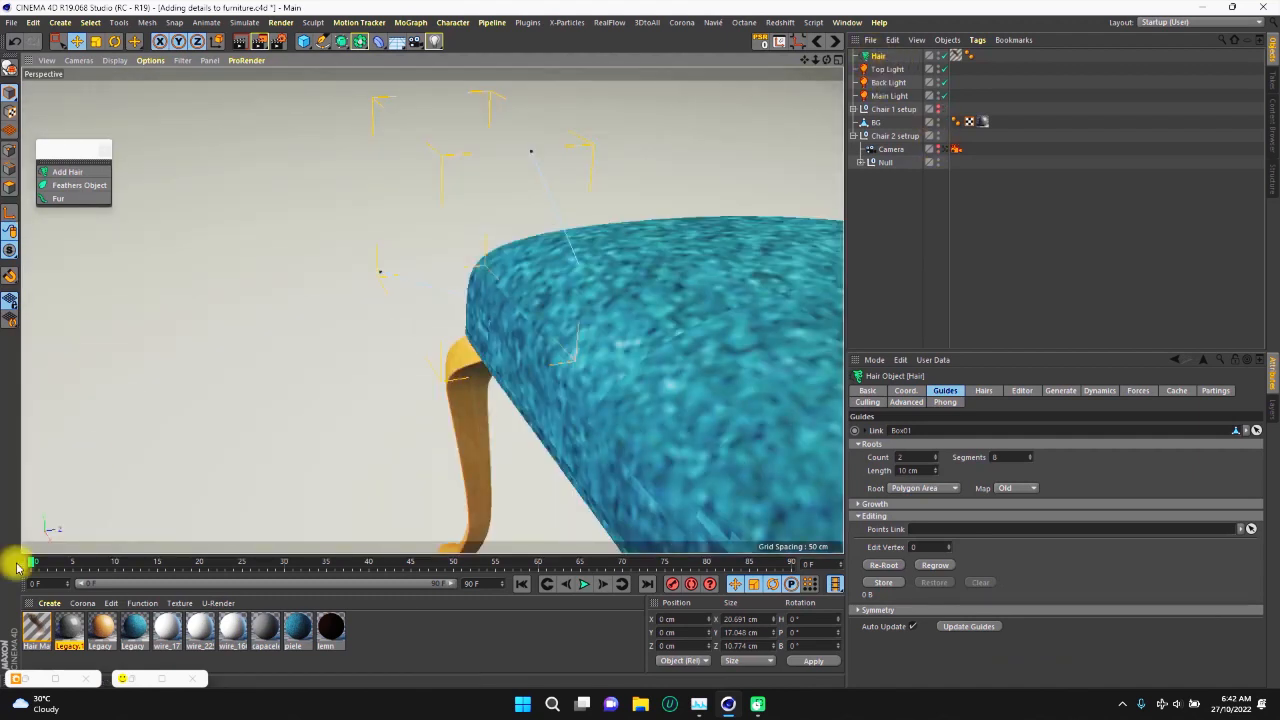
drag(37, 630, 970, 53)
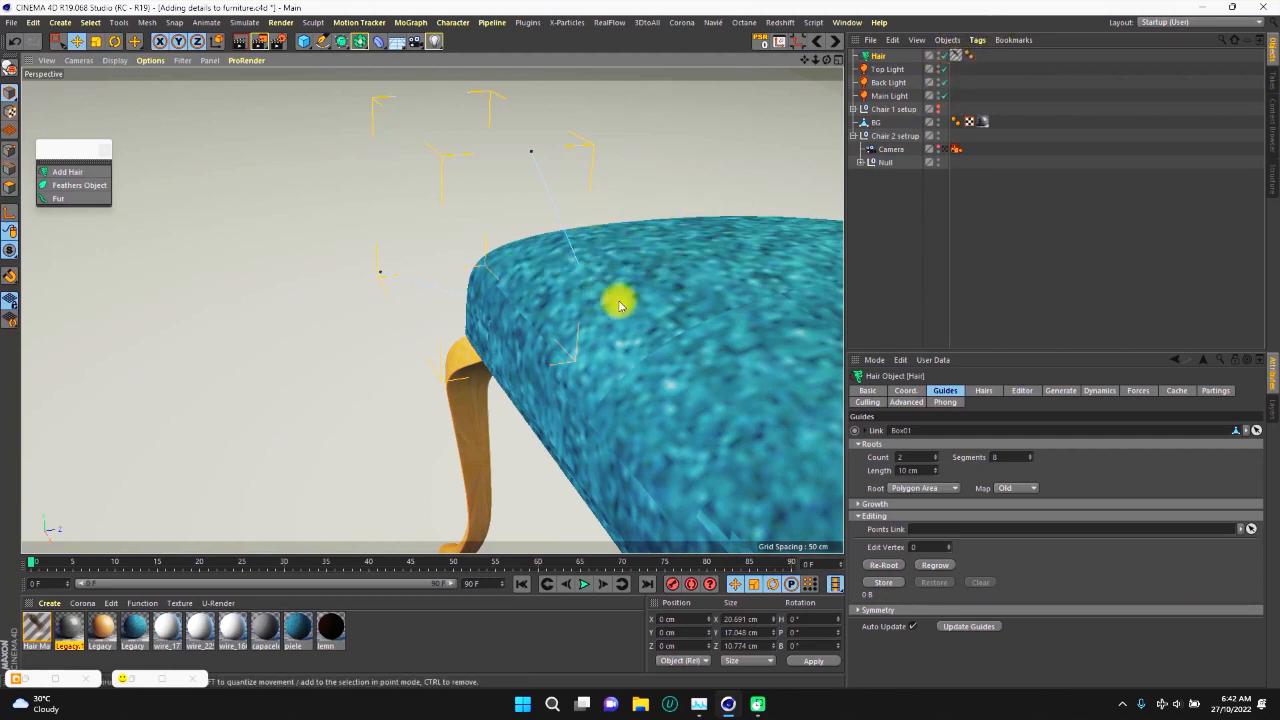
scroll(604, 291, down, 3)
drag(816, 60, 819, 63)
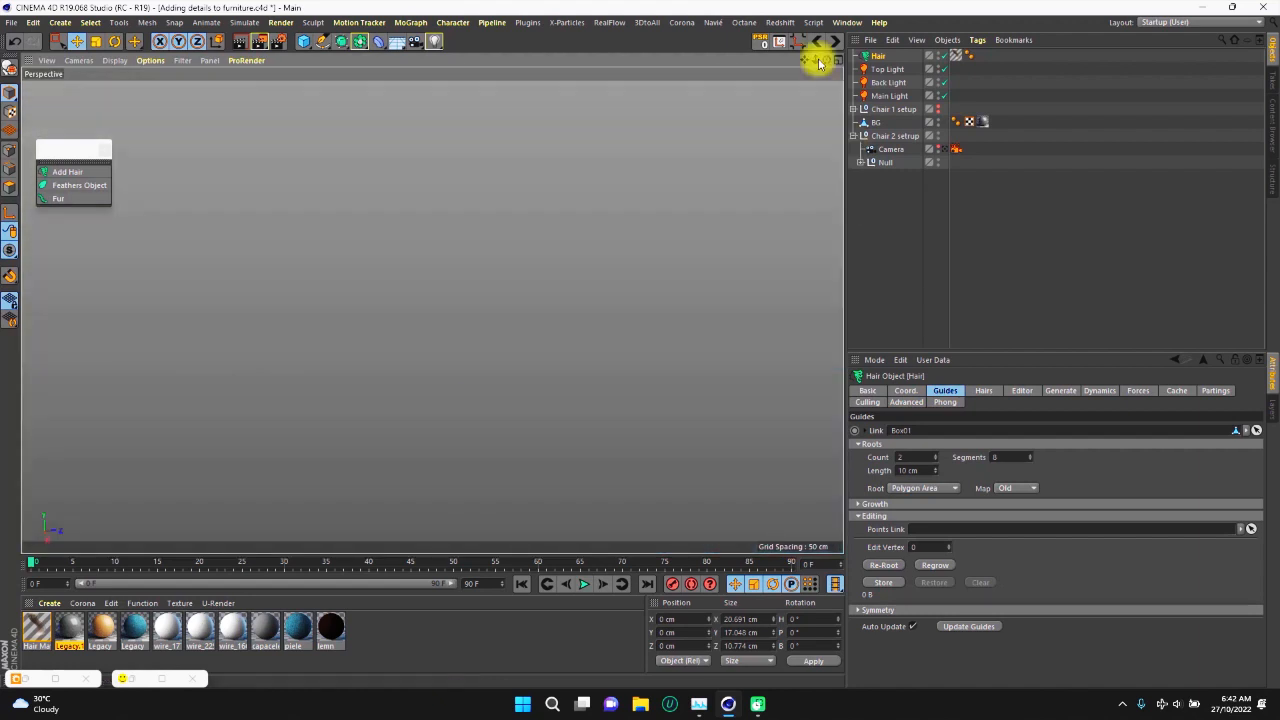
click(894, 200)
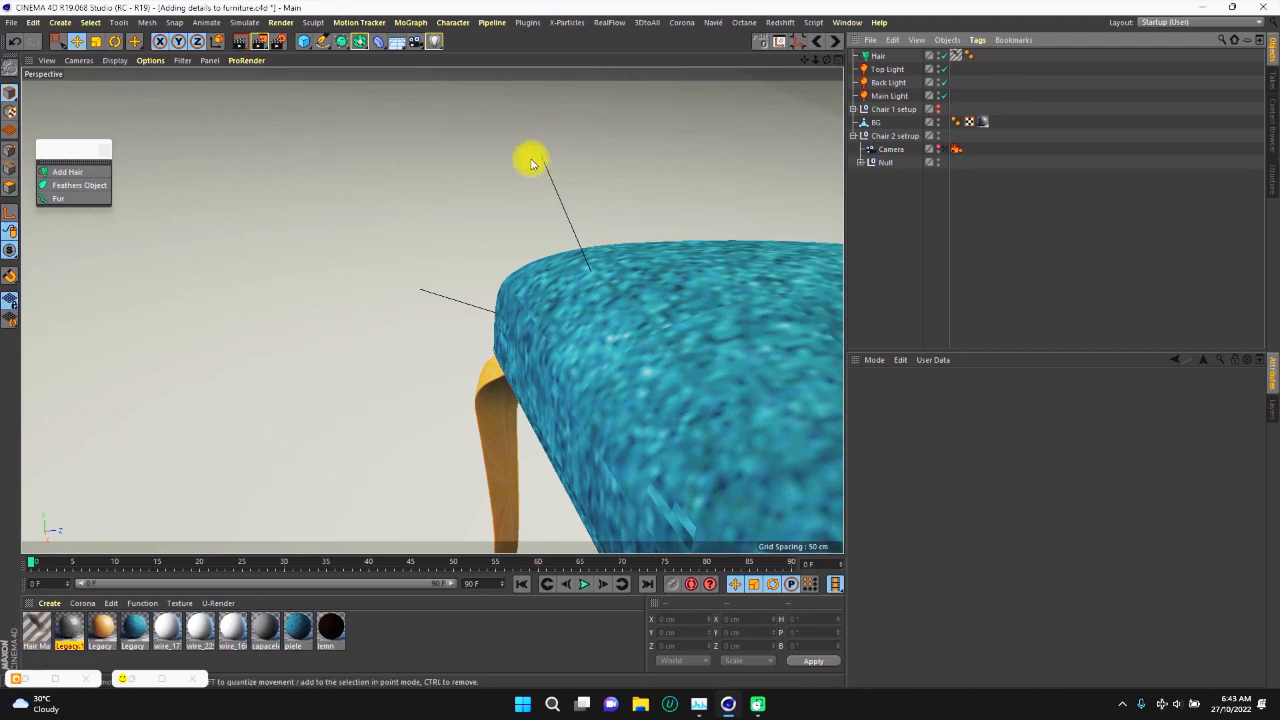
drag(537, 166, 545, 168)
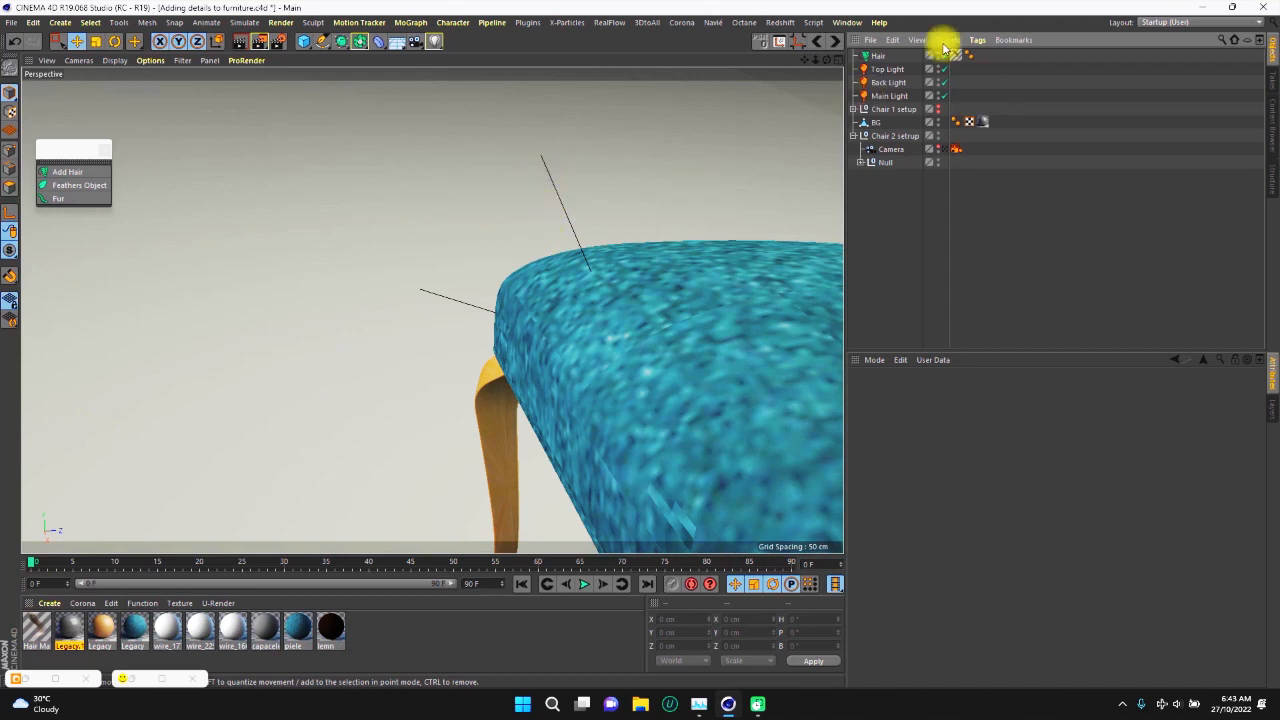
Set the hair object's viewport display to Hair Lines.
click(874, 58)
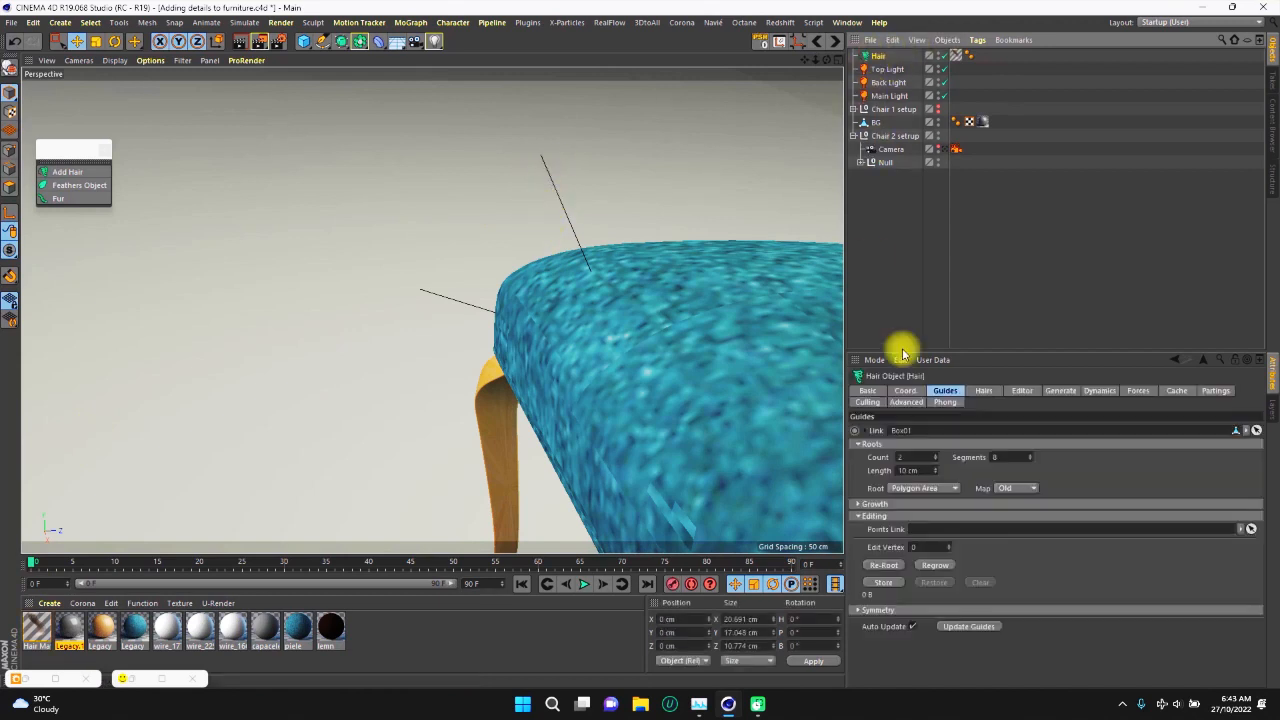
click(1021, 391)
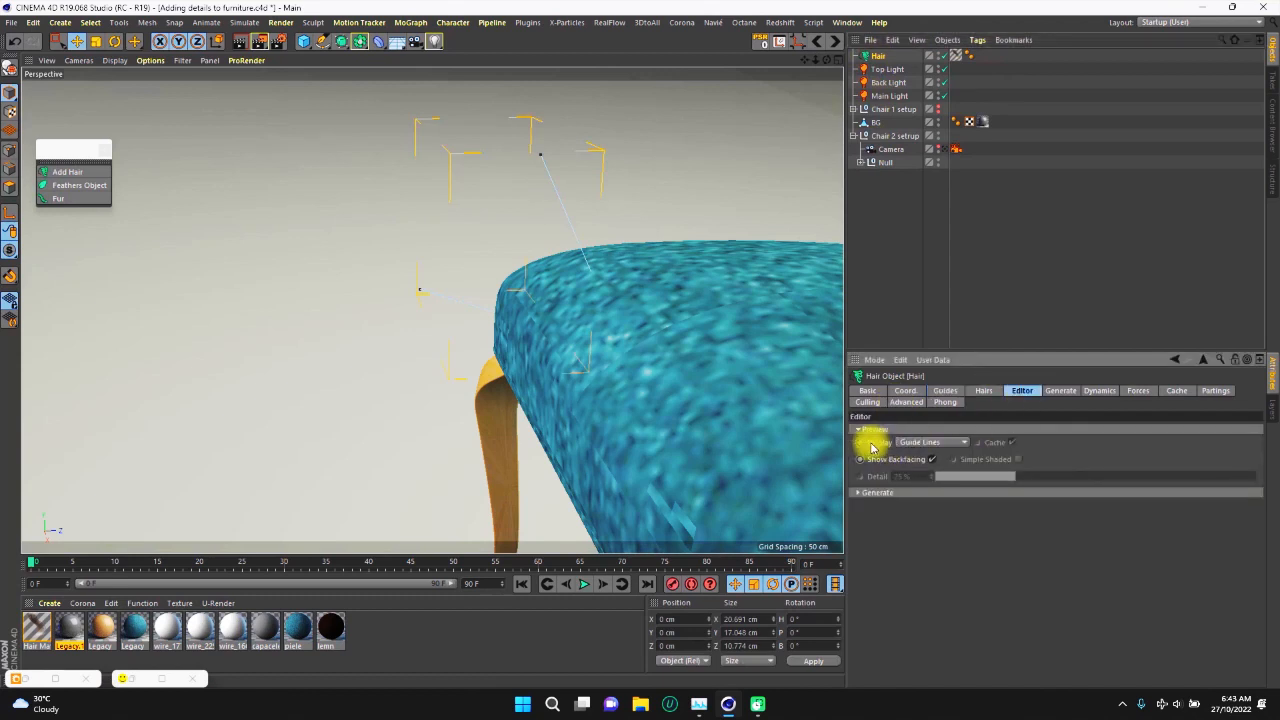
click(935, 442)
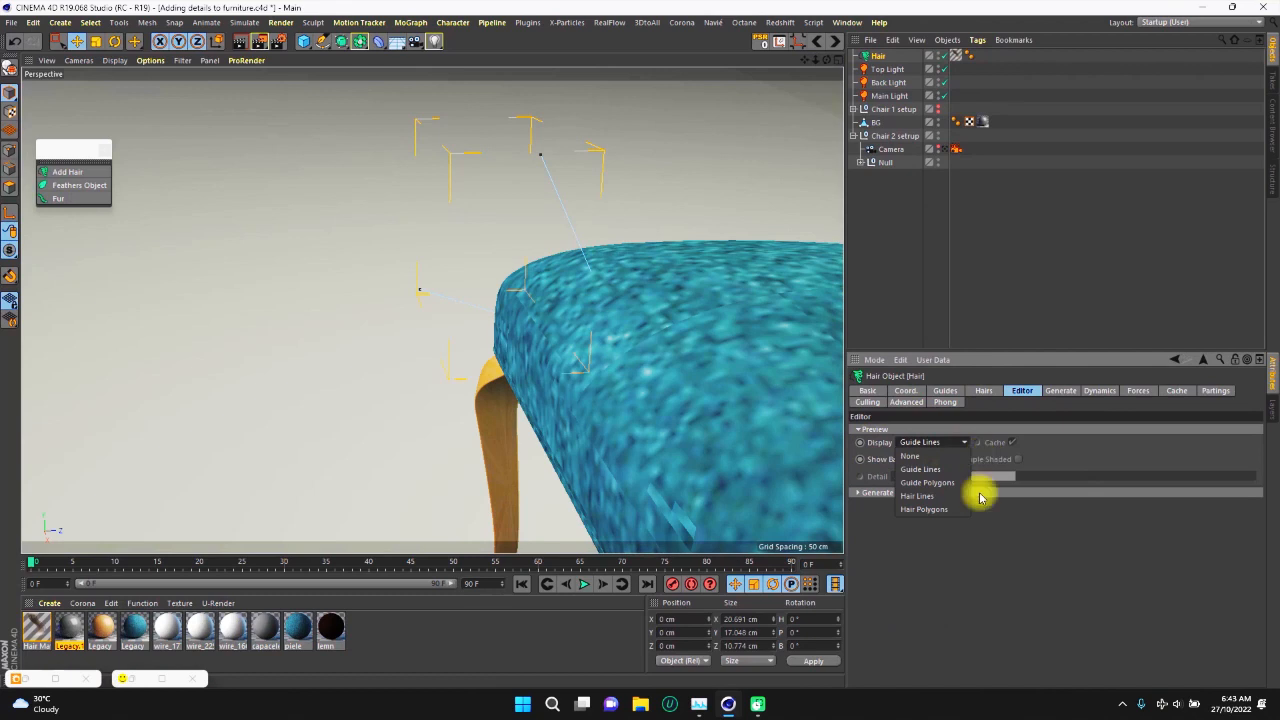
click(918, 497)
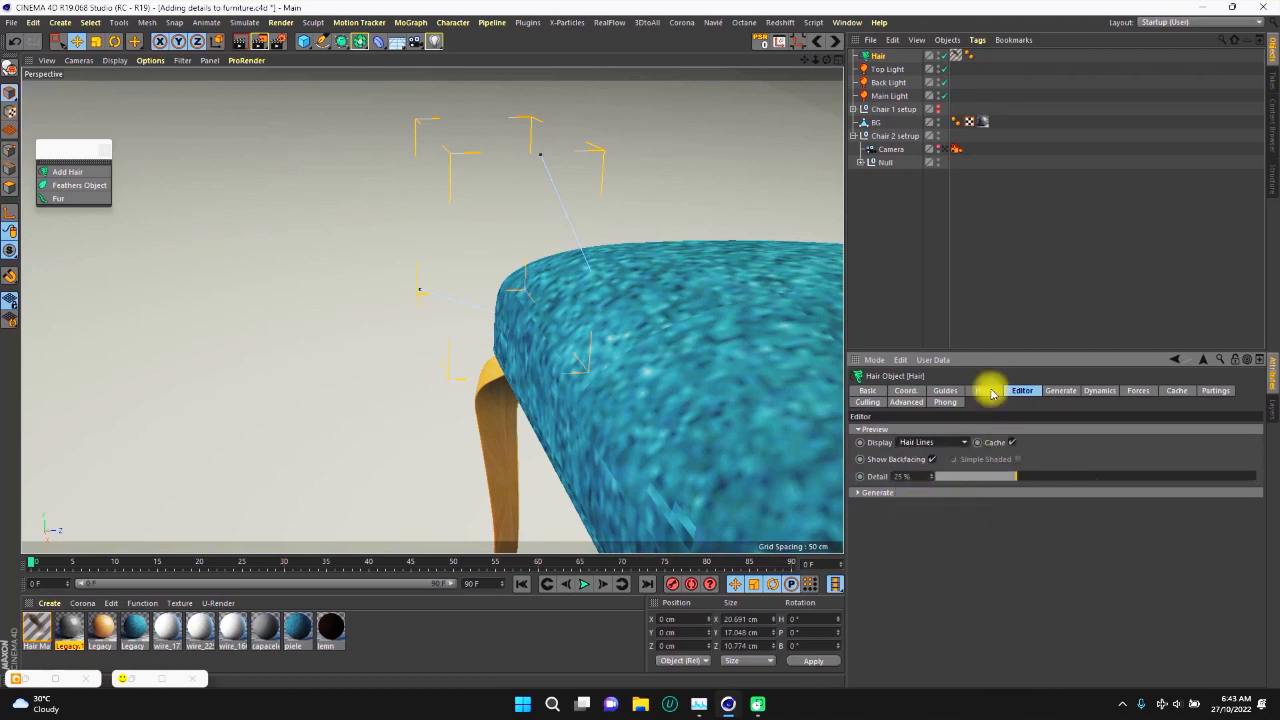
Deselect the hair object and examine its hair lines at the seat's front corner from several distances and angles.
key(ctrl+shift+a)
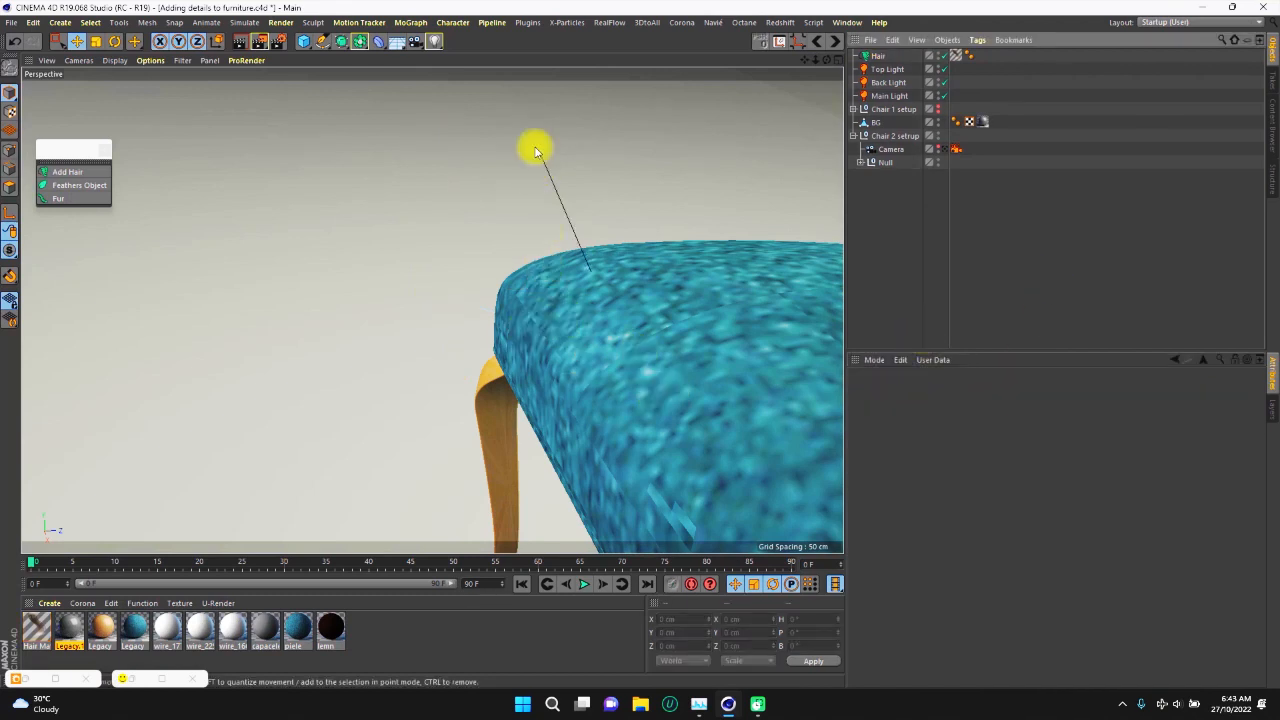
scroll(495, 222, down, 3)
mouse_move(551, 243)
alt+mouse_down()
mouse_move(589, 210)
mouse_move(535, 229)
alt+mouse_up()
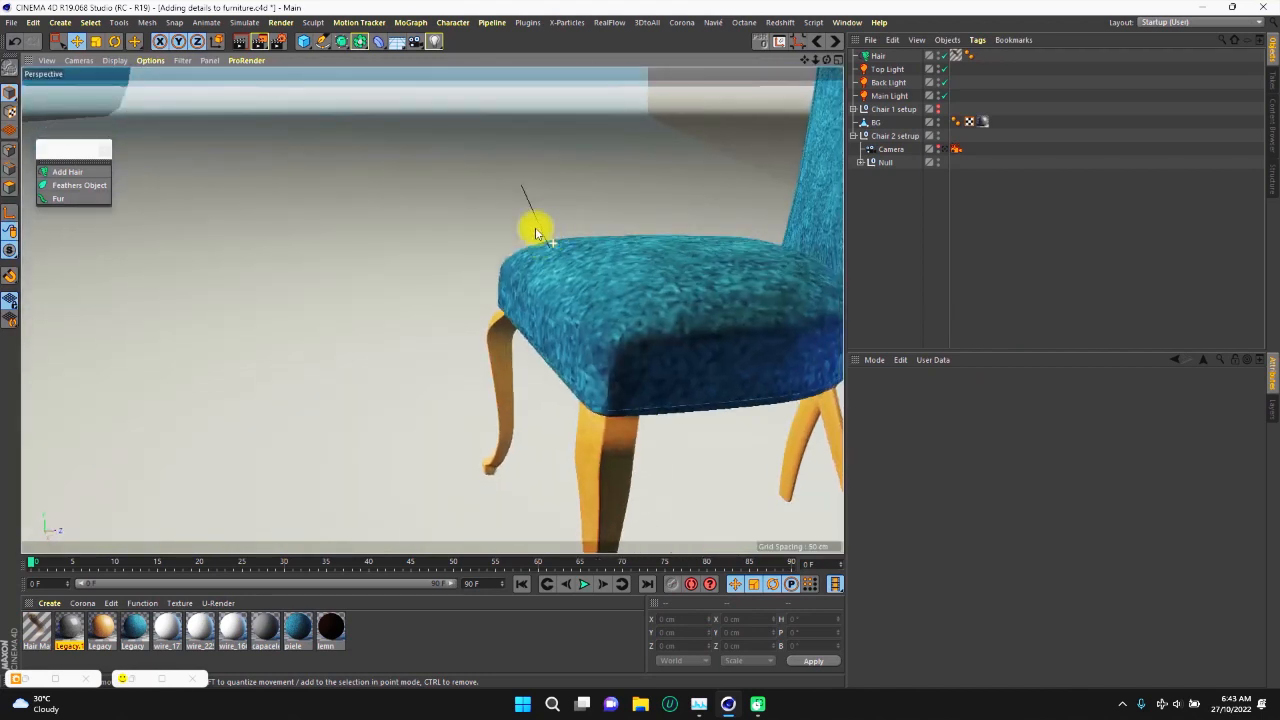
scroll(531, 190, up, 4)
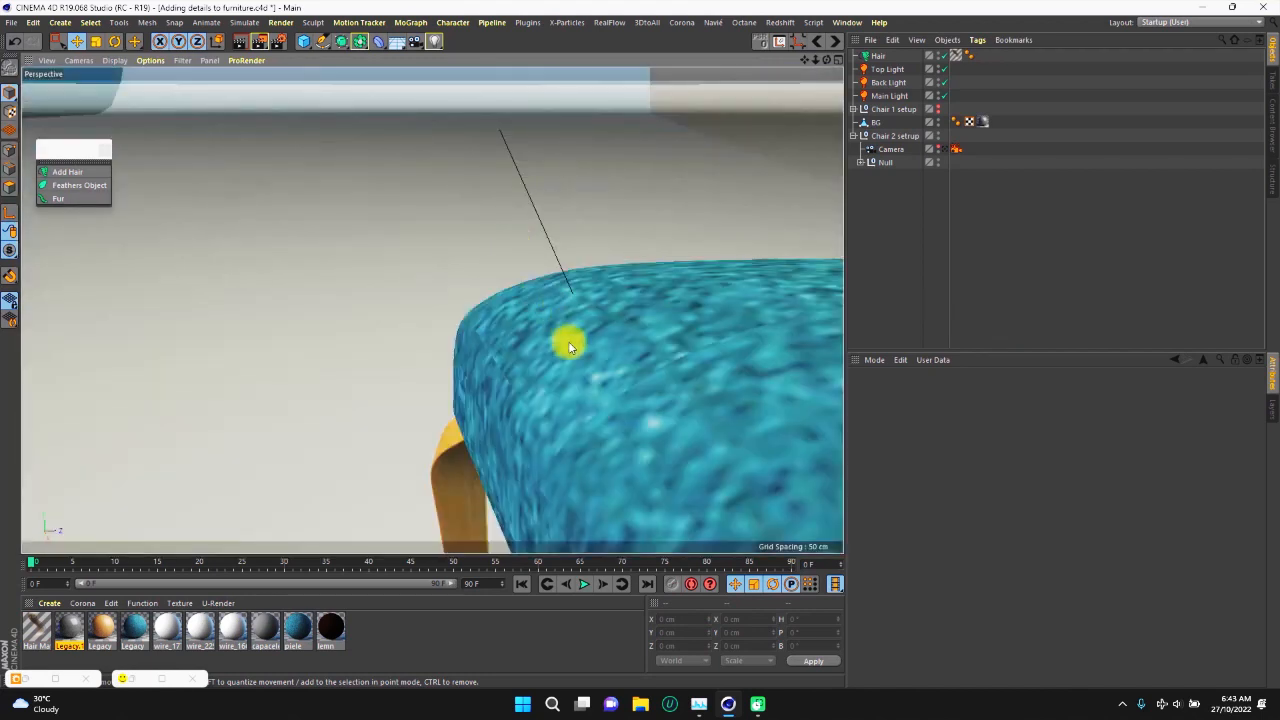
scroll(575, 367, up, 1)
scroll(552, 372, down, 2)
scroll(550, 368, up, 1)
alt+drag(554, 362, 557, 347)
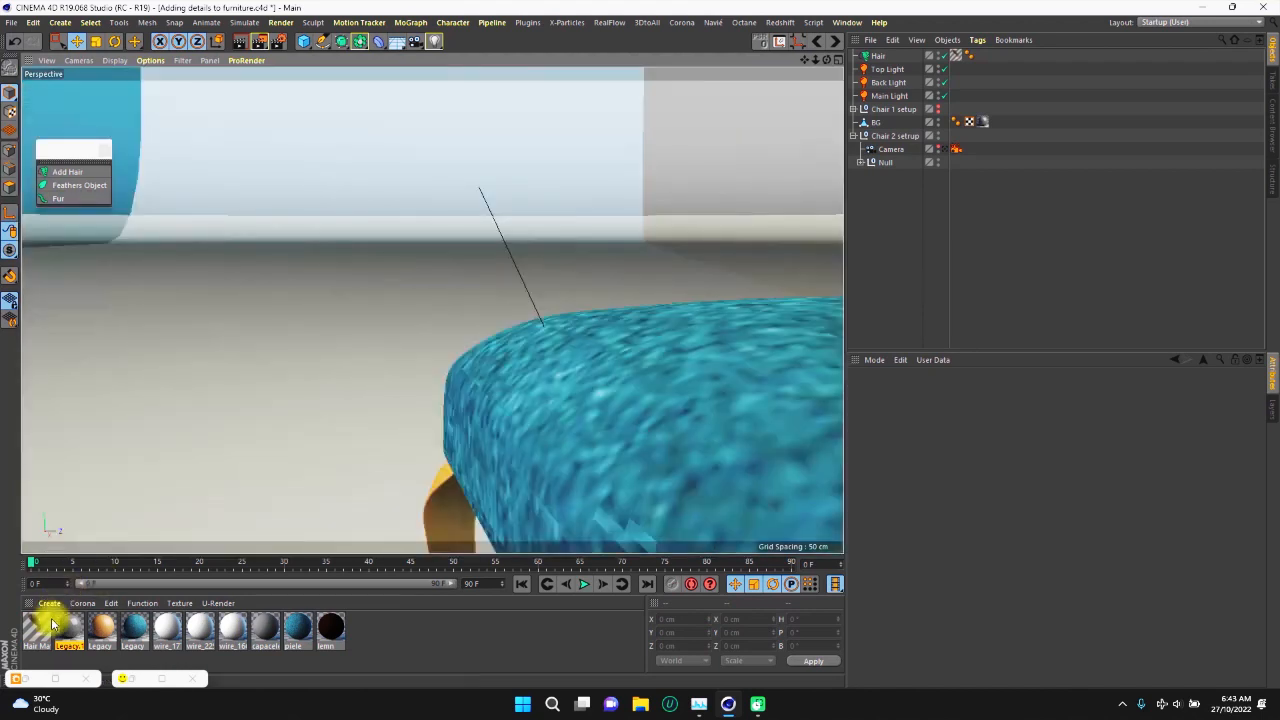
Open the Hair Mat material for editing, disable its Specular channel, and show its Thickness settings.
click(40, 627)
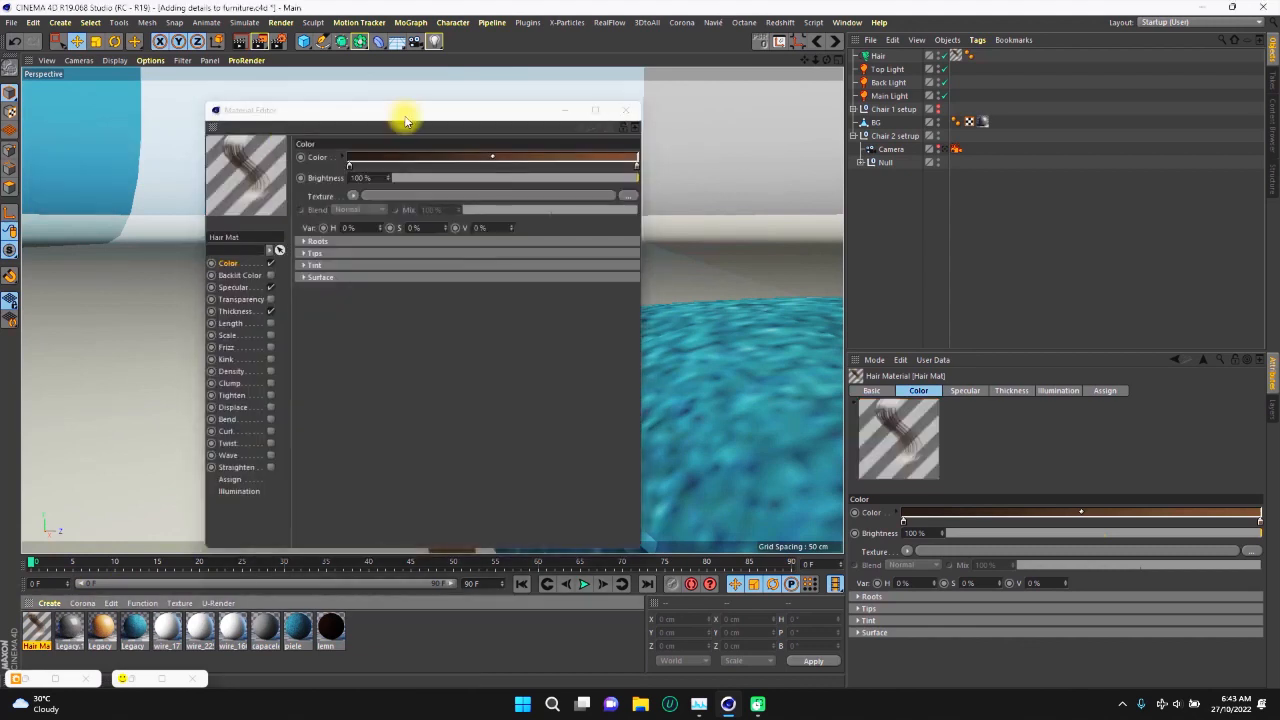
drag(263, 106, 200, 100)
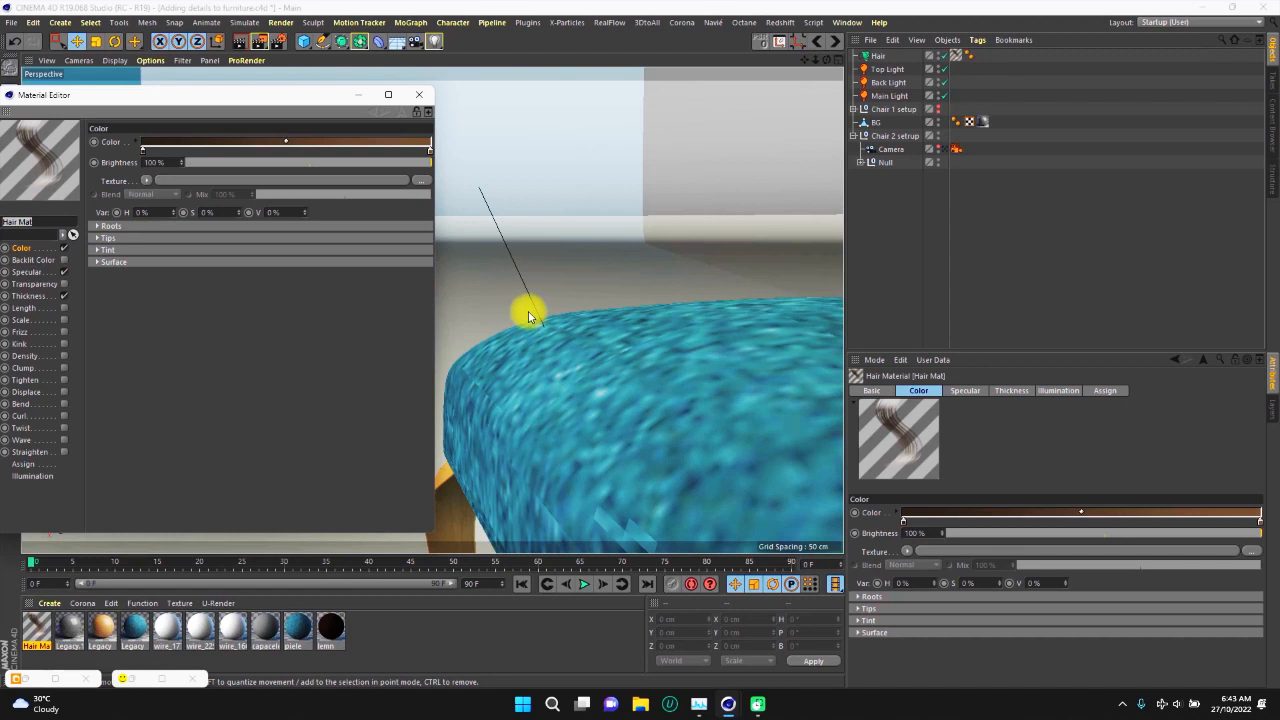
click(64, 272)
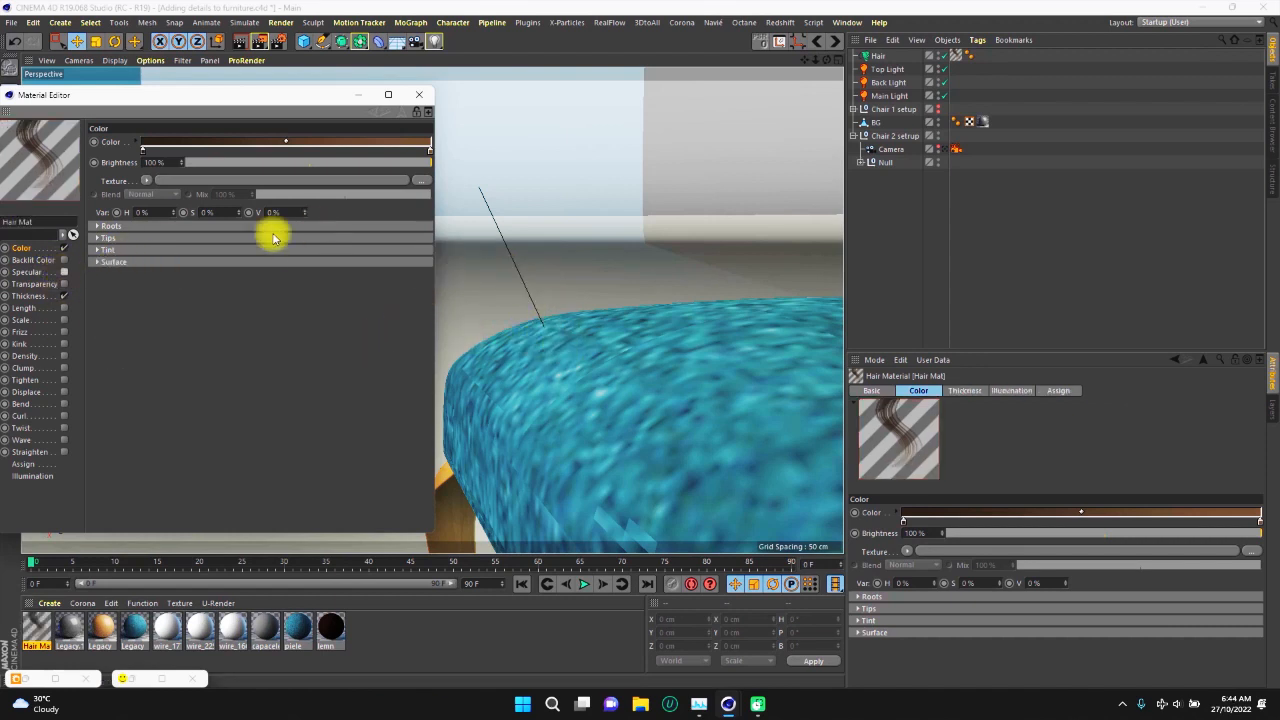
click(26, 295)
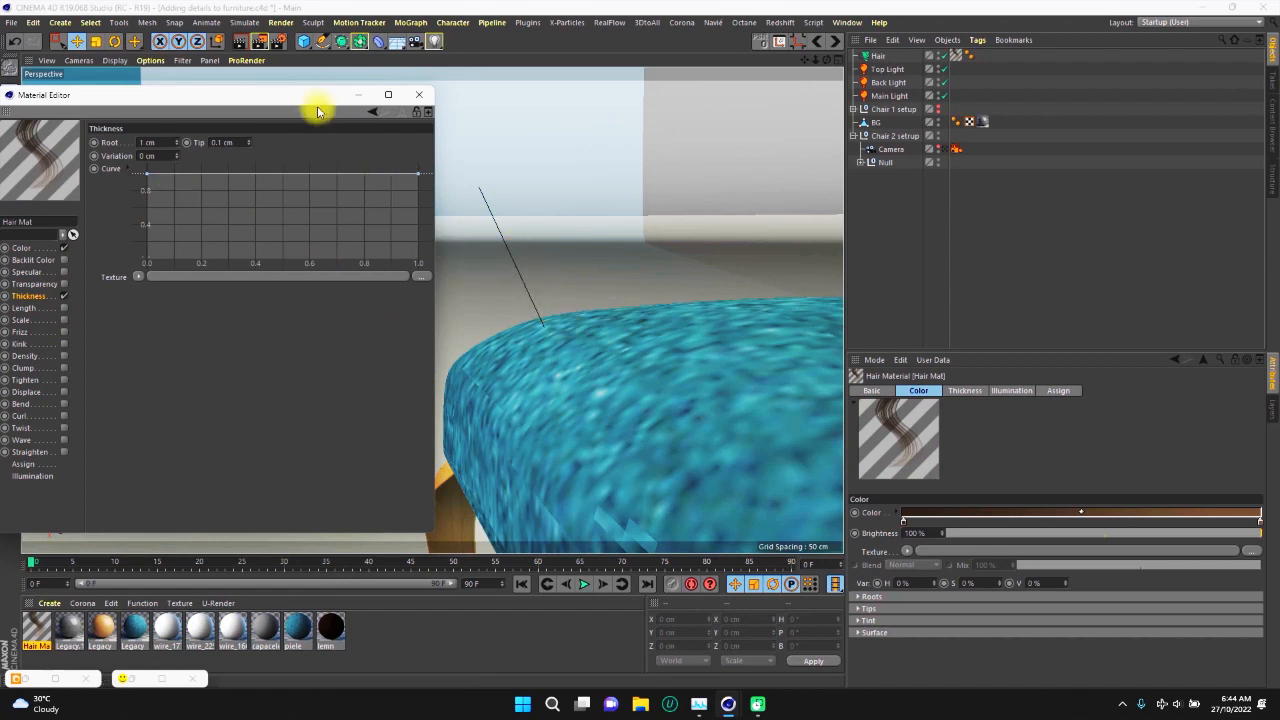
mouse_move(294, 101)
mouse_down()
mouse_move(314, 94)
mouse_move(297, 96)
mouse_up()
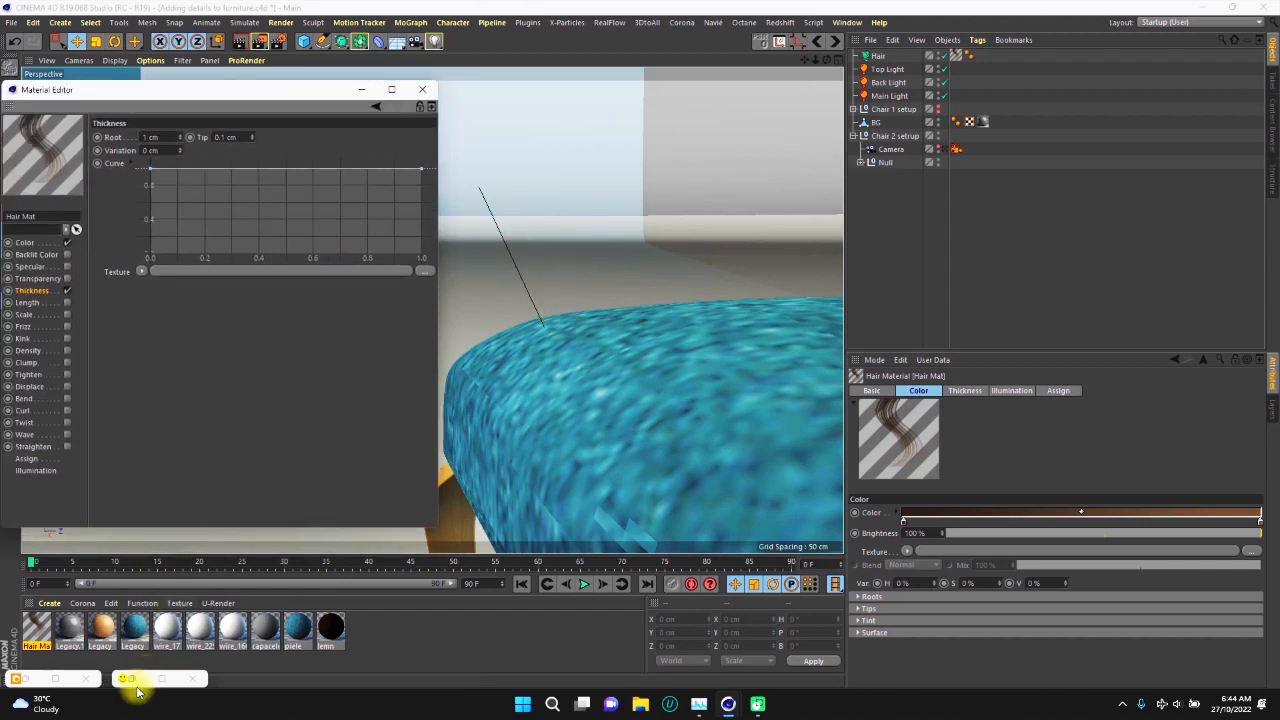
Start interactive rendering in the Corona frame buffer and limit it to a region around the hair on the seat's front corner.
click(132, 681)
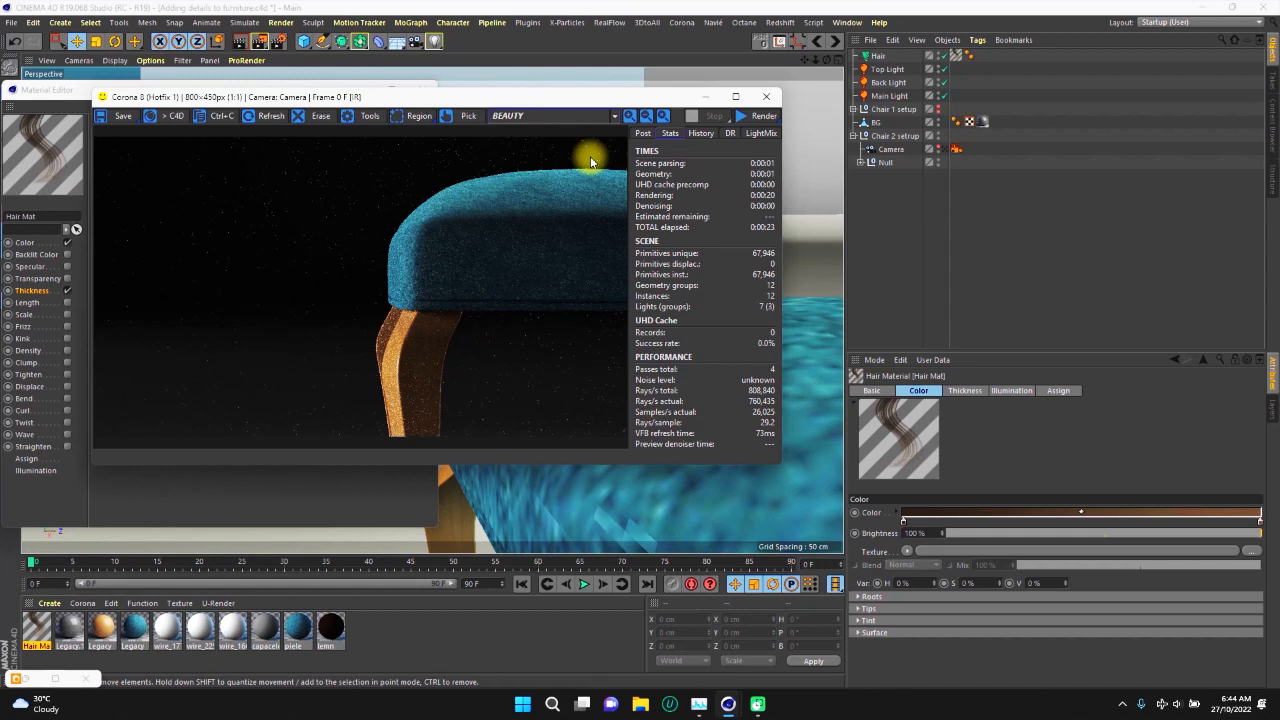
click(746, 118)
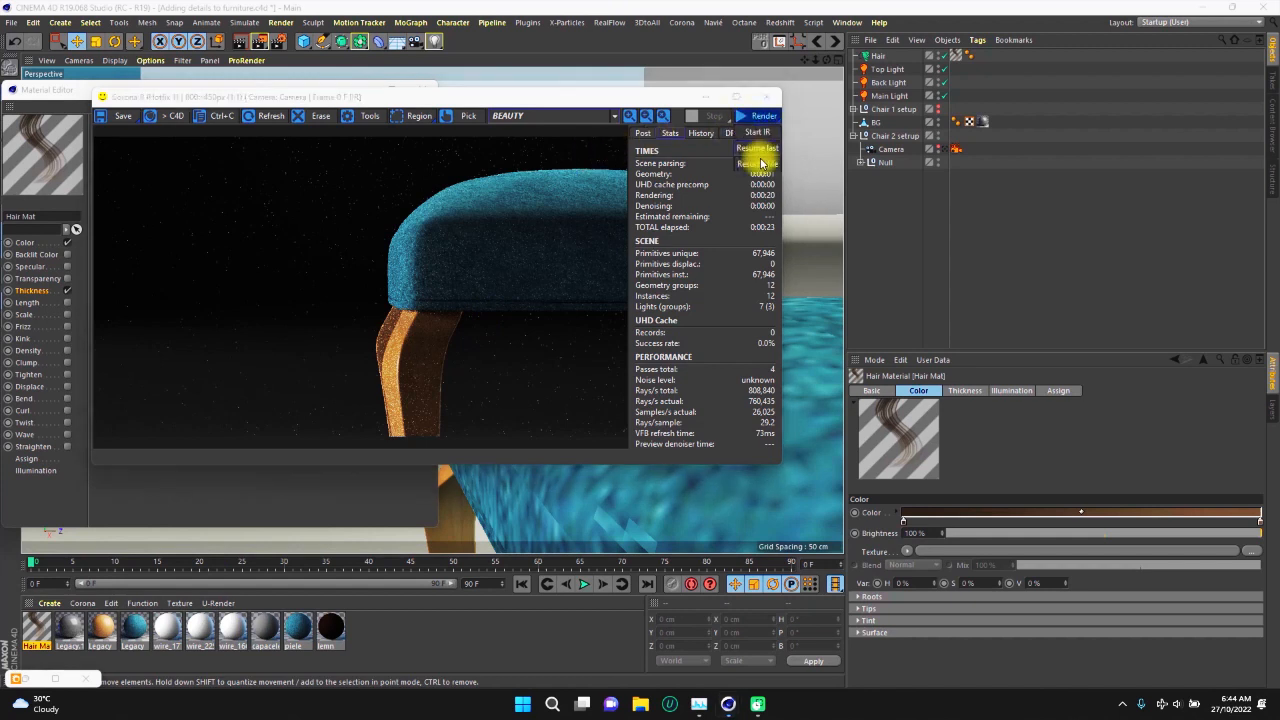
click(757, 133)
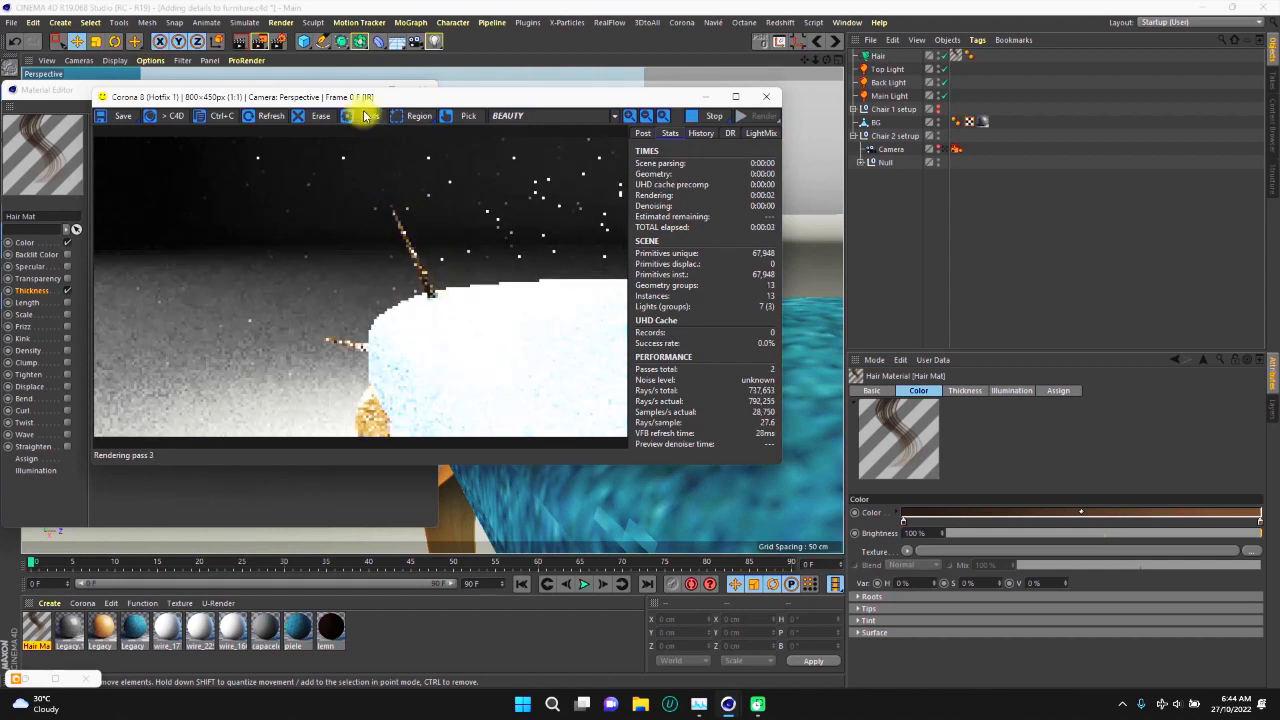
click(410, 117)
drag(344, 186, 467, 347)
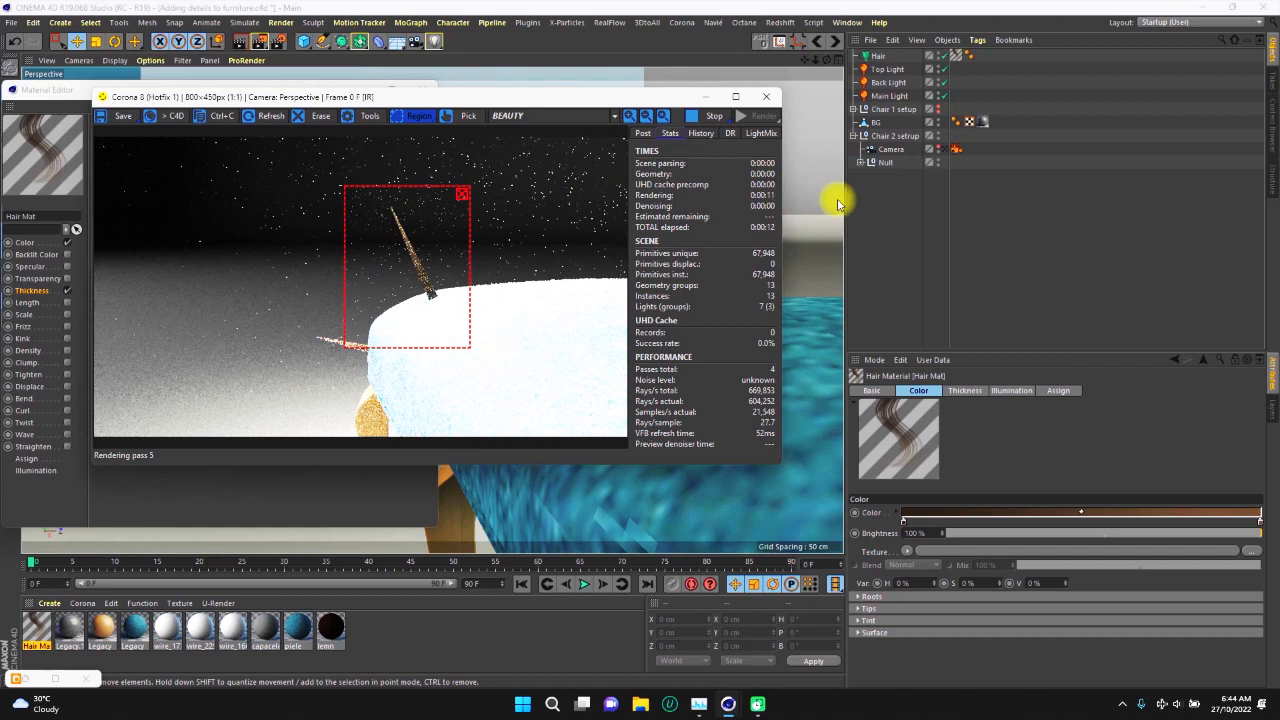
Preview the render region through the scene camera, return to the perspective view, and move the render window clear of the material settings.
click(947, 149)
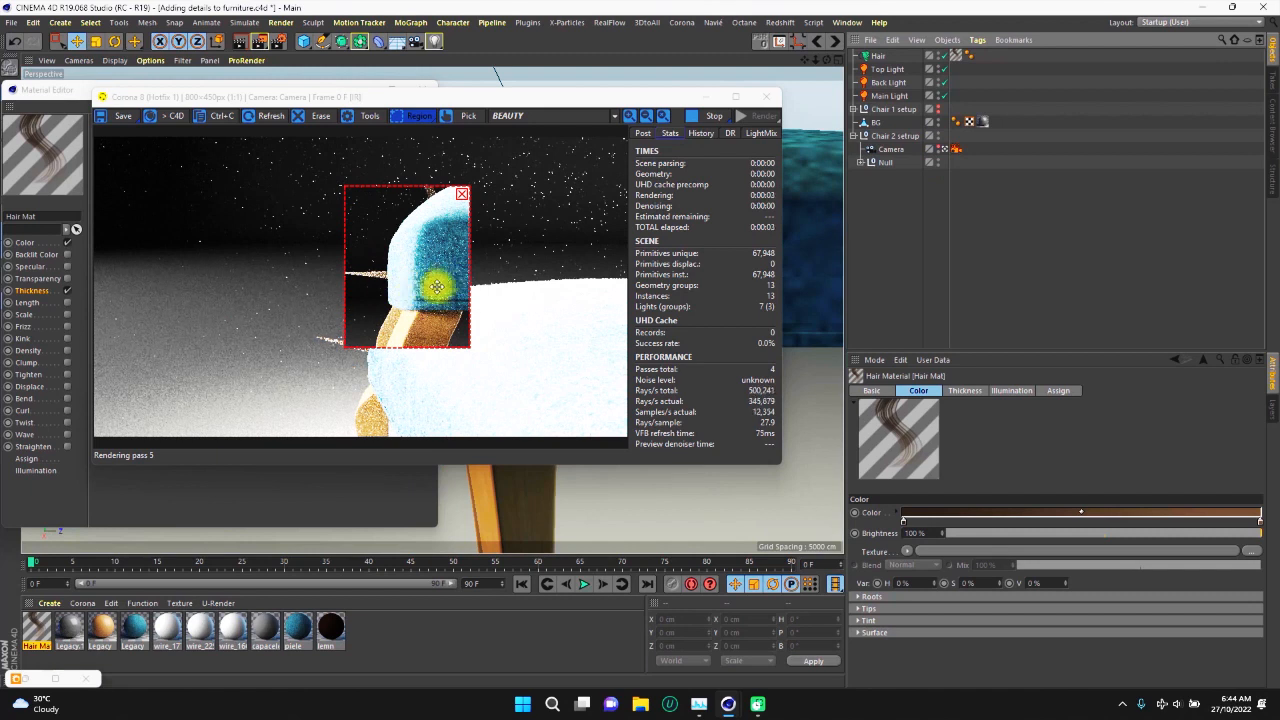
click(946, 150)
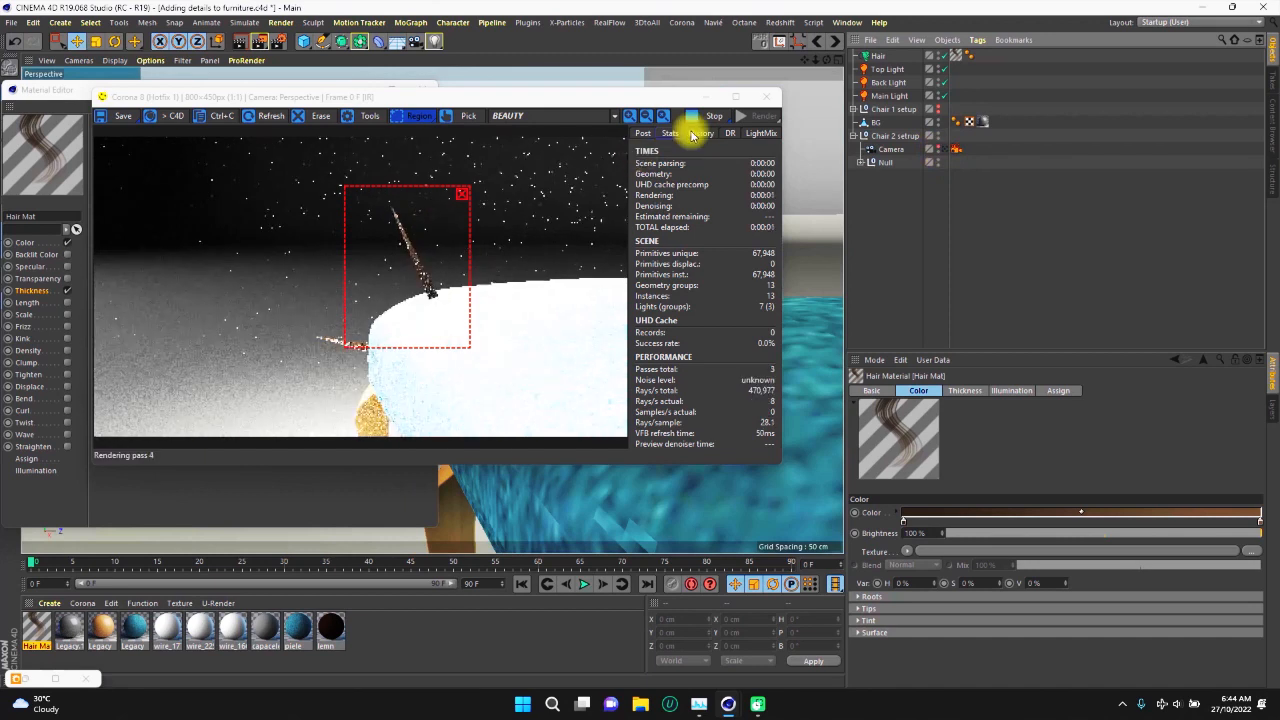
drag(443, 98, 856, 107)
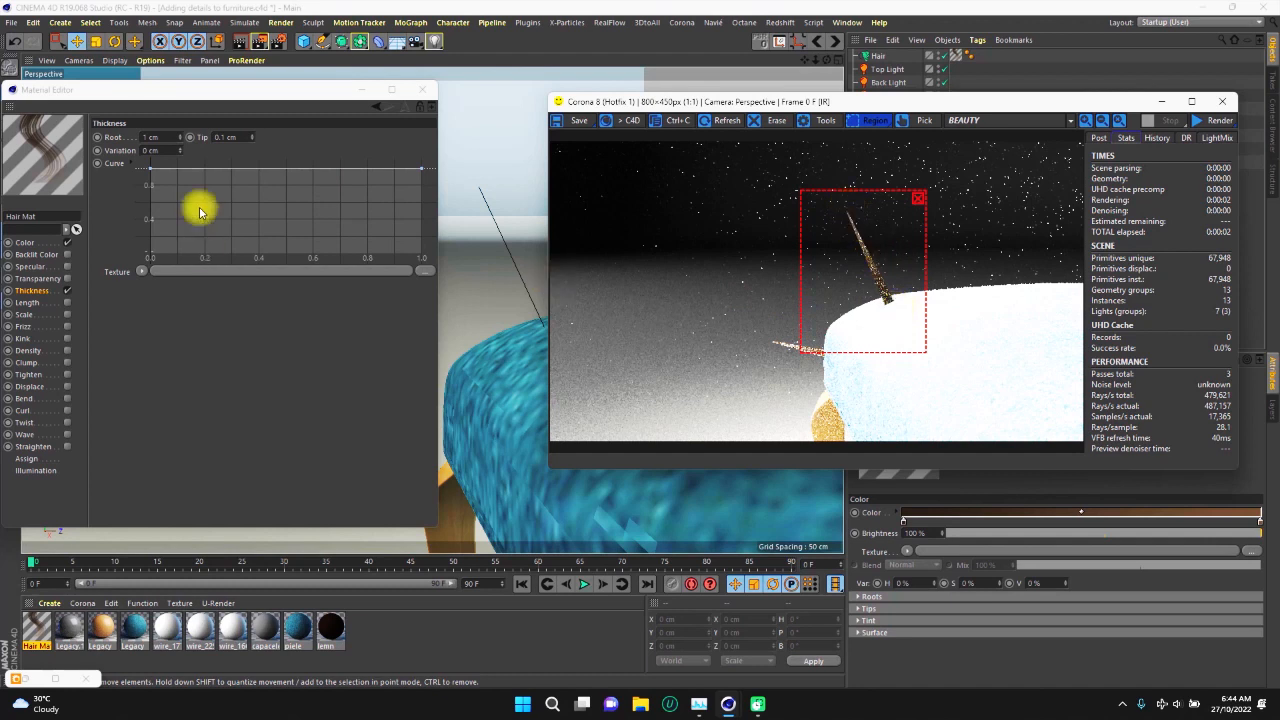
Set the hair material's root and tip thickness to 0.05 cm each and restart the interactive render.
click(158, 137)
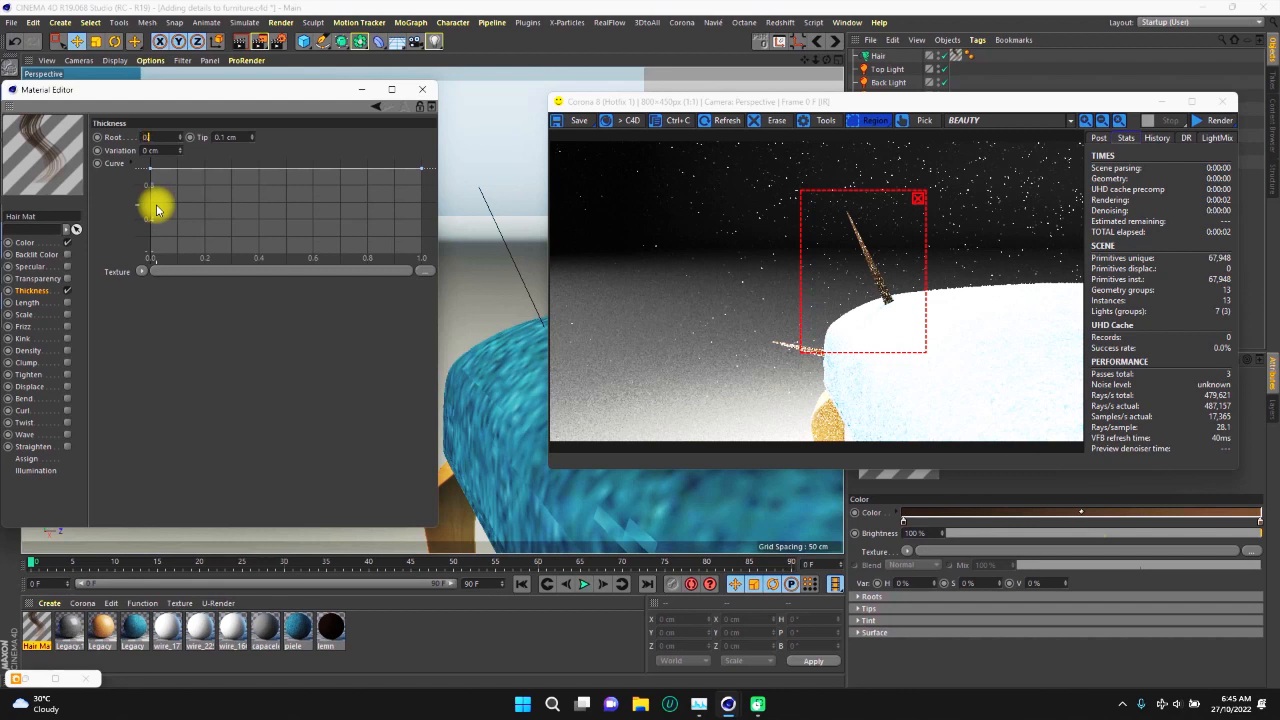
key(Return)
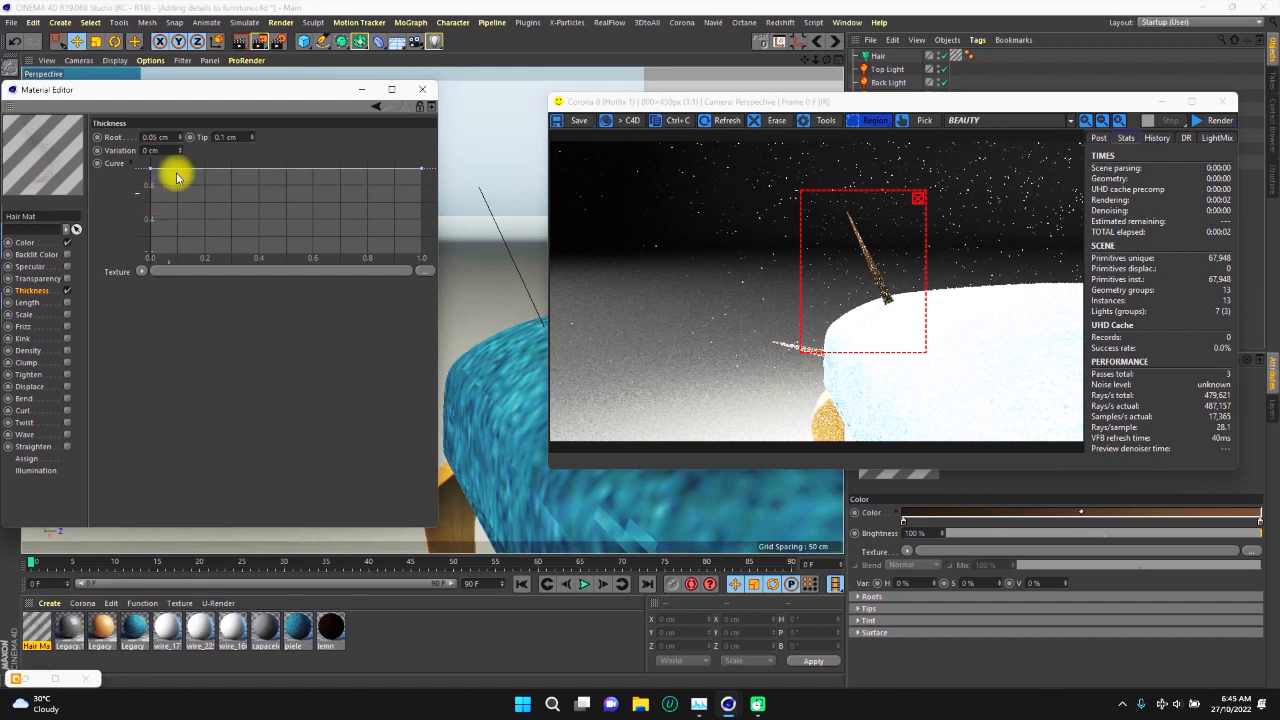
double_click(220, 138)
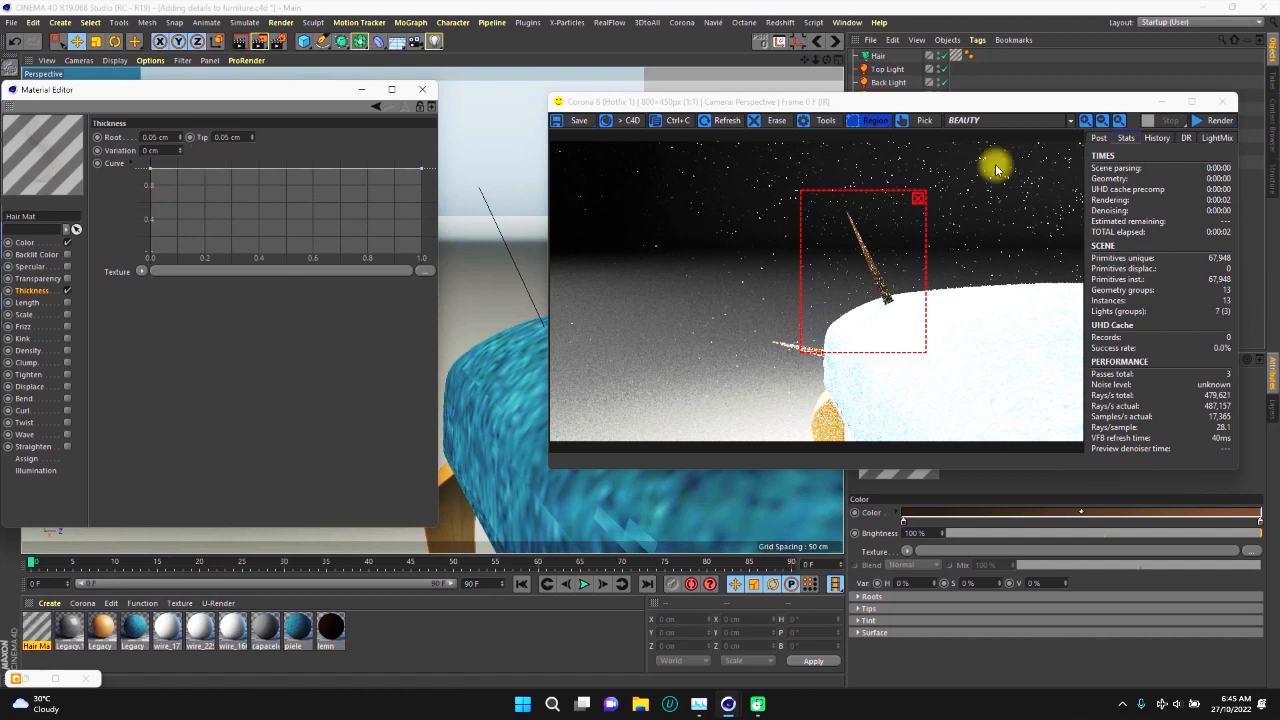
click(1203, 140)
click(1203, 142)
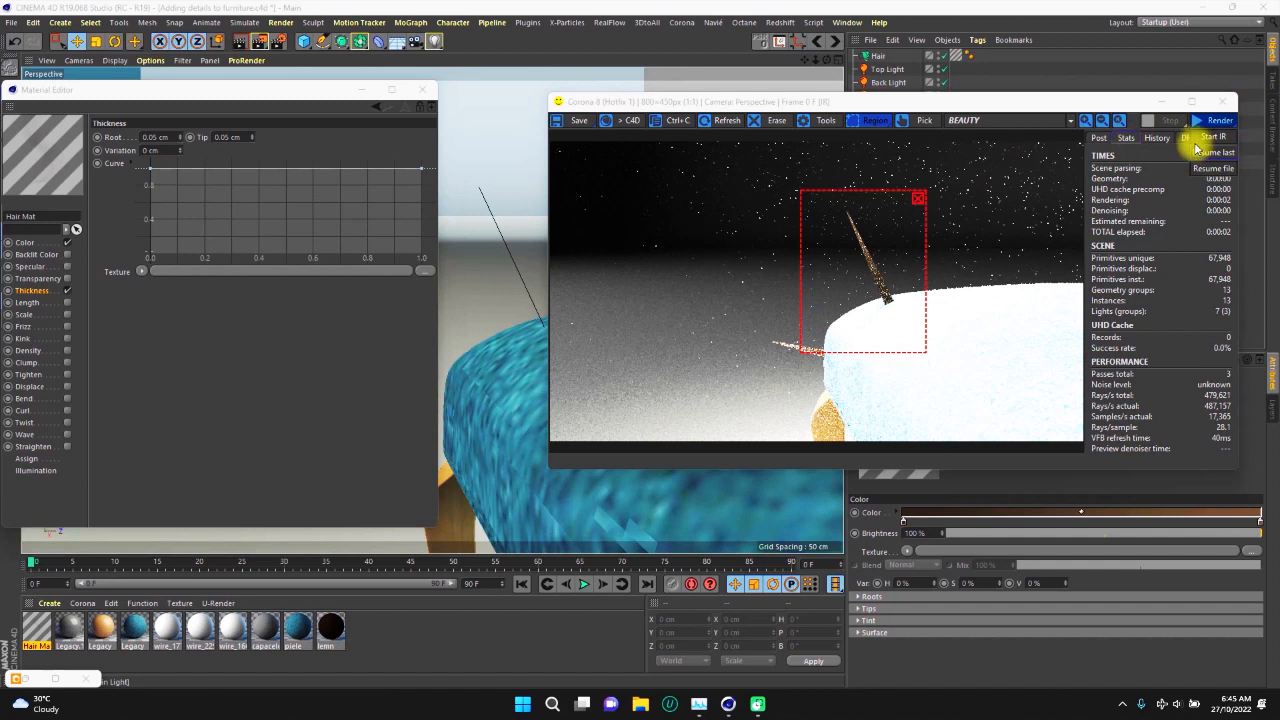
click(1207, 138)
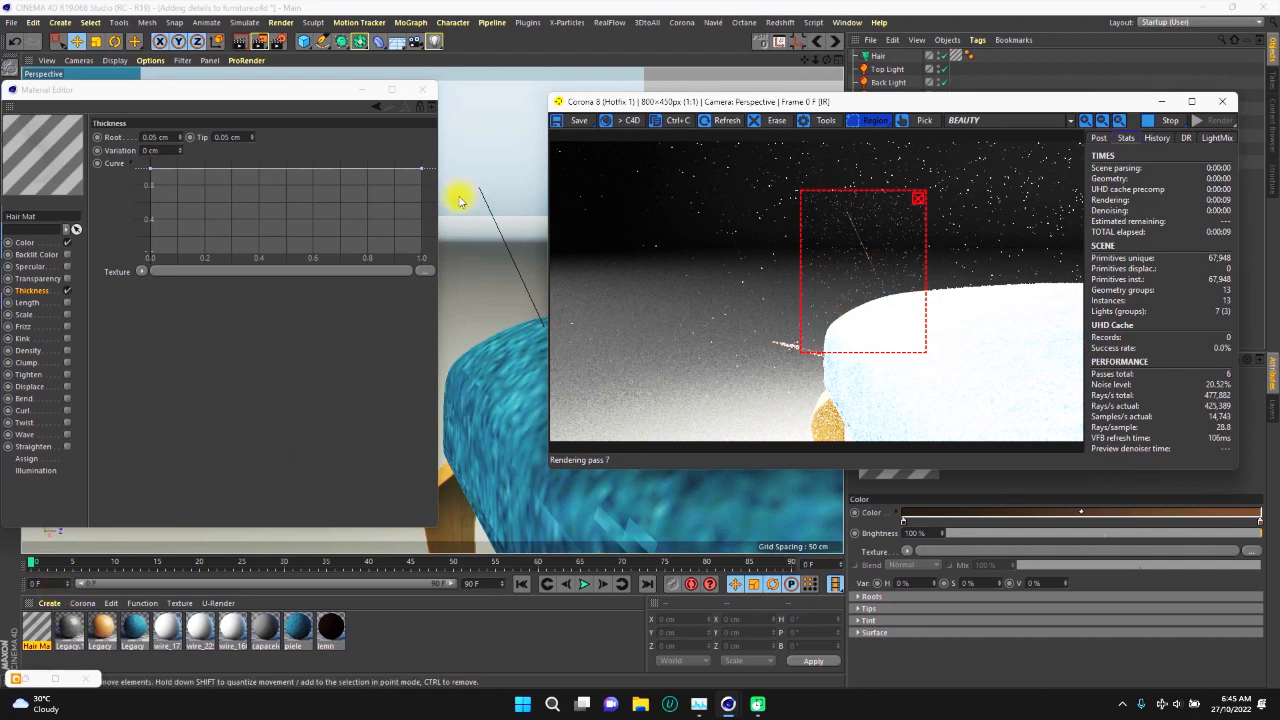
Apply the white wire_17 material to the BG backdrop object, moving the render window aside to reach it.
click(453, 257)
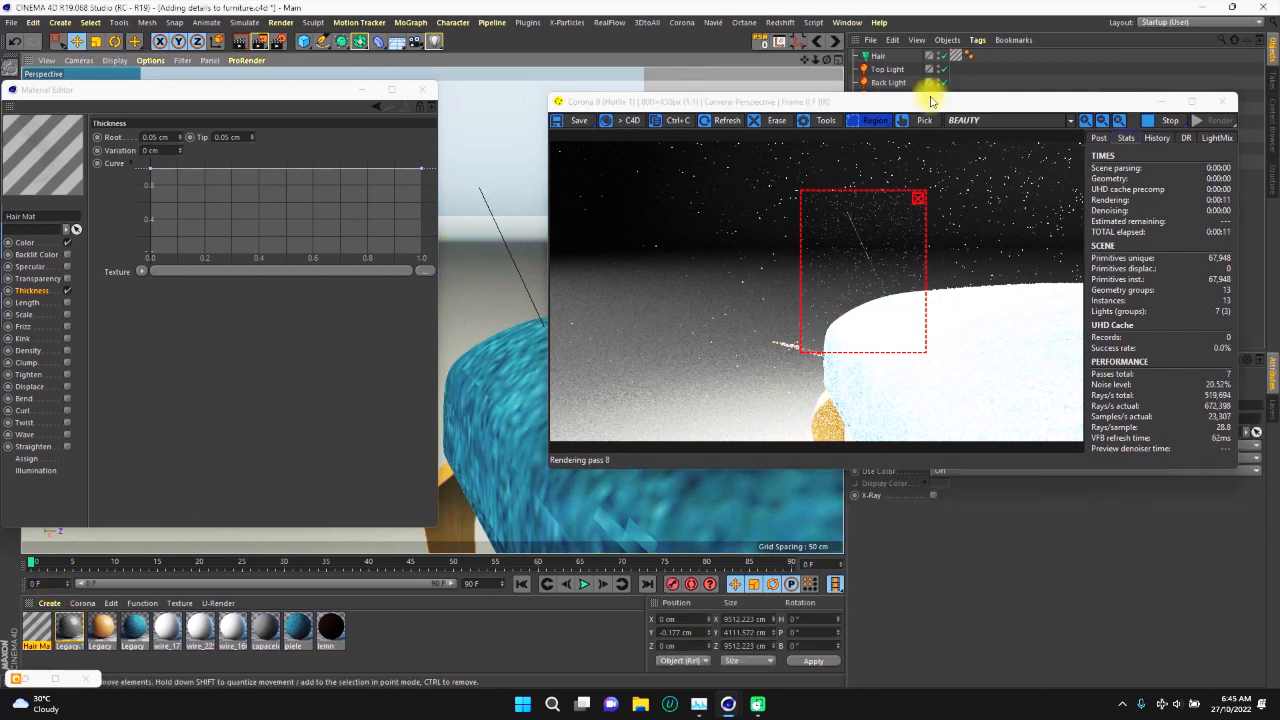
drag(921, 104, 853, 256)
drag(790, 323, 843, 320)
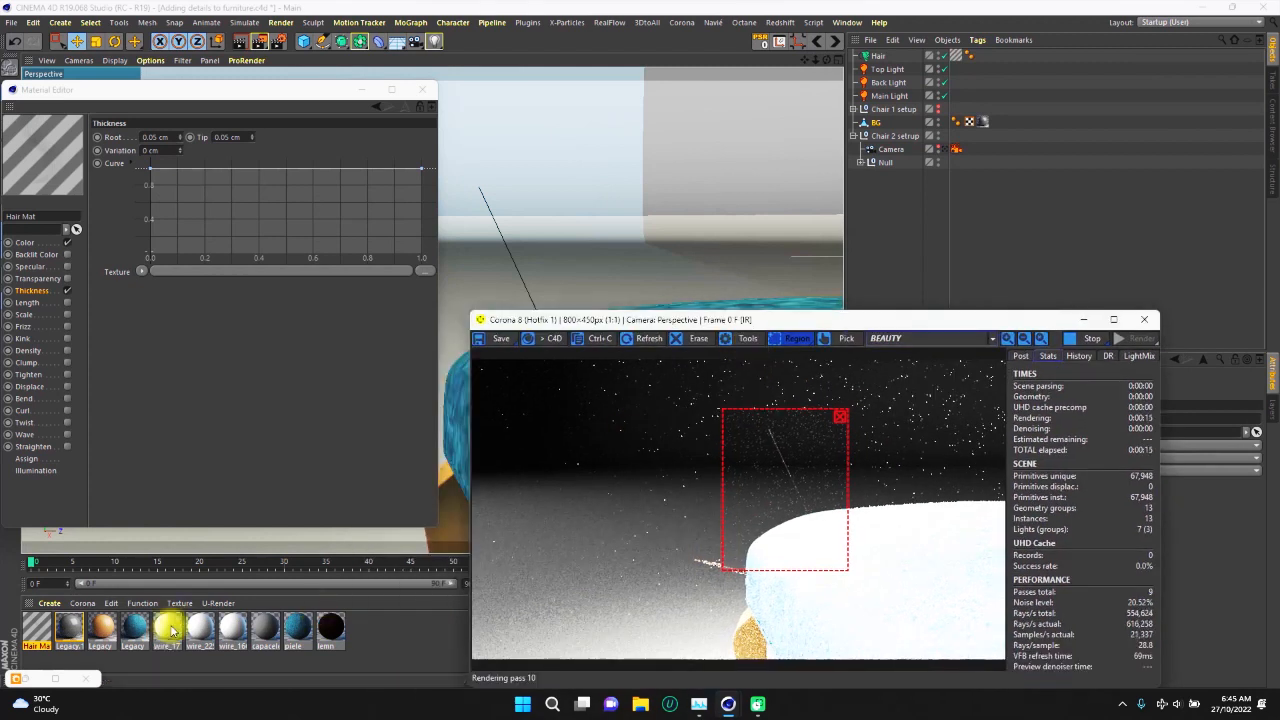
drag(170, 628, 872, 121)
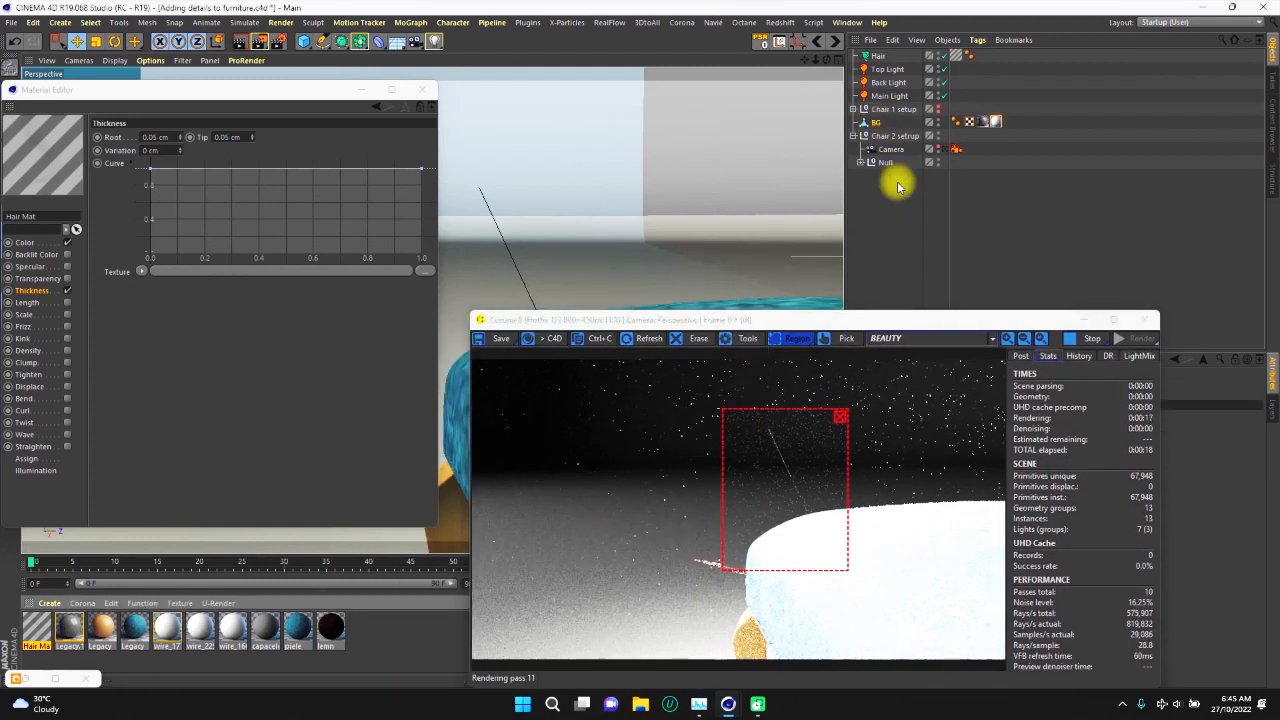
drag(798, 325, 828, 172)
drag(820, 101, 816, 97)
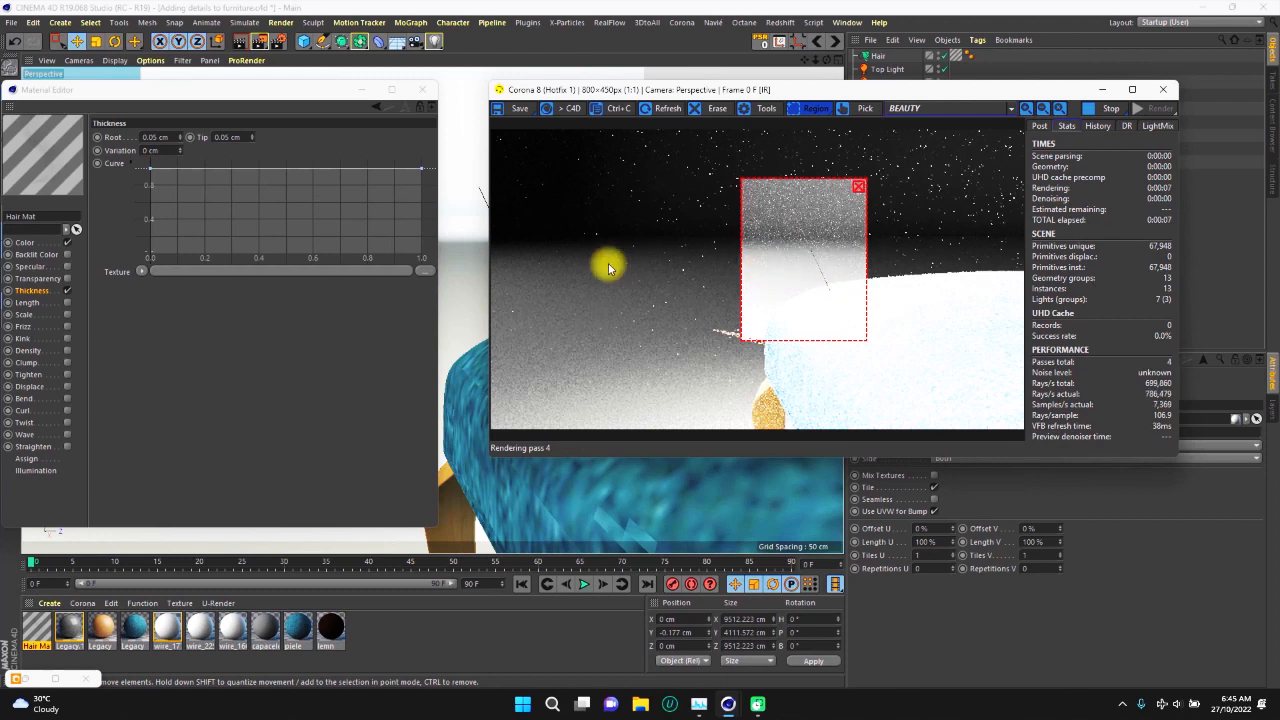
Enable Wave in the hair material and set its X Scale and Y Scale to 1000 %.
drag(283, 93, 329, 89)
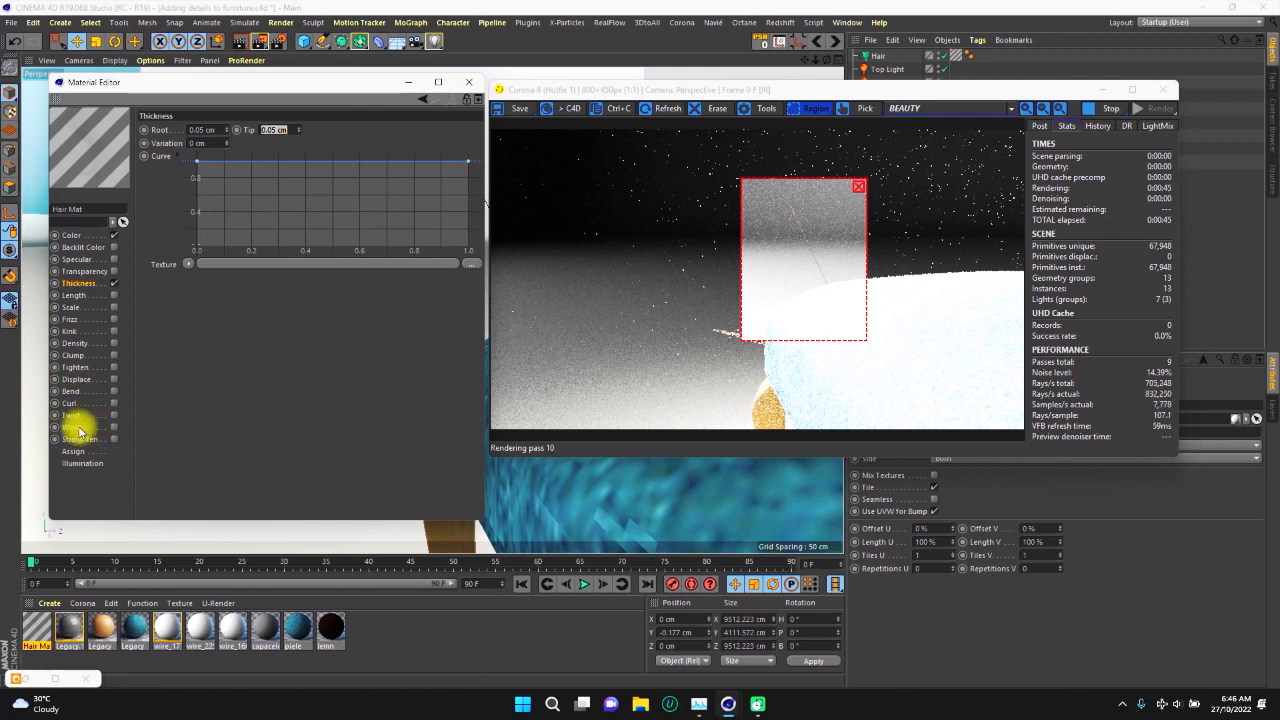
click(114, 427)
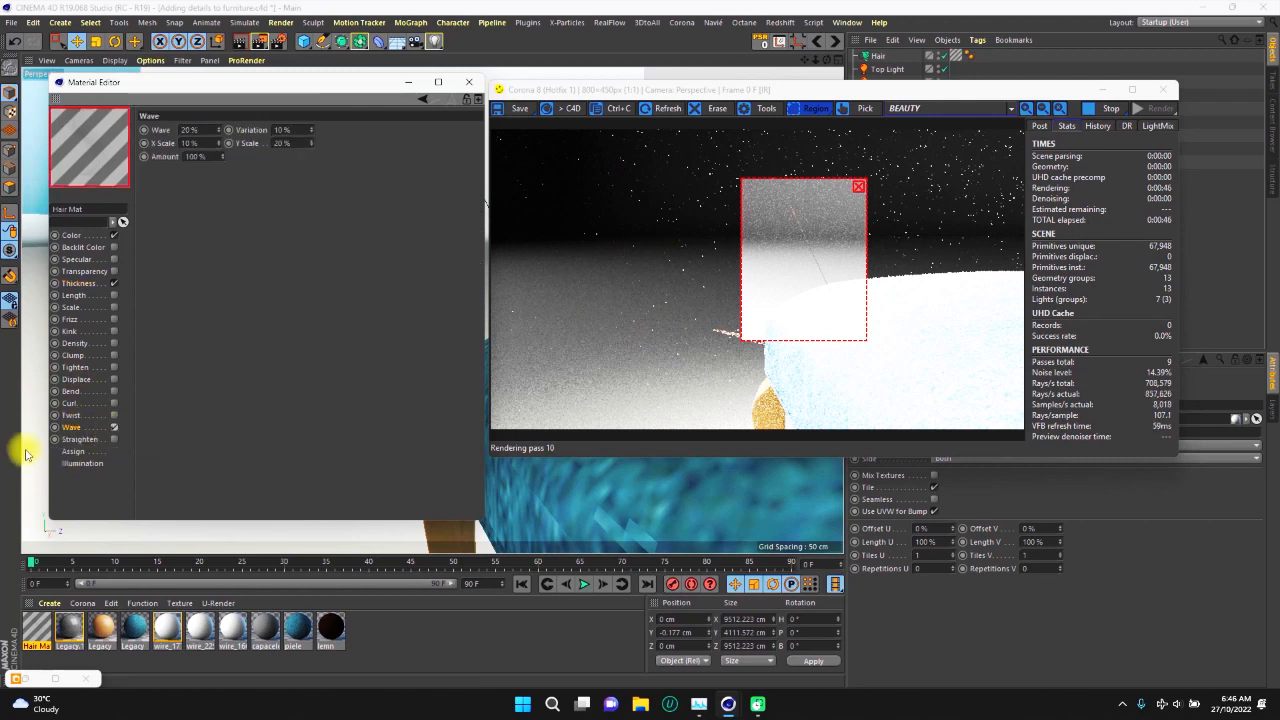
drag(203, 131, 173, 132)
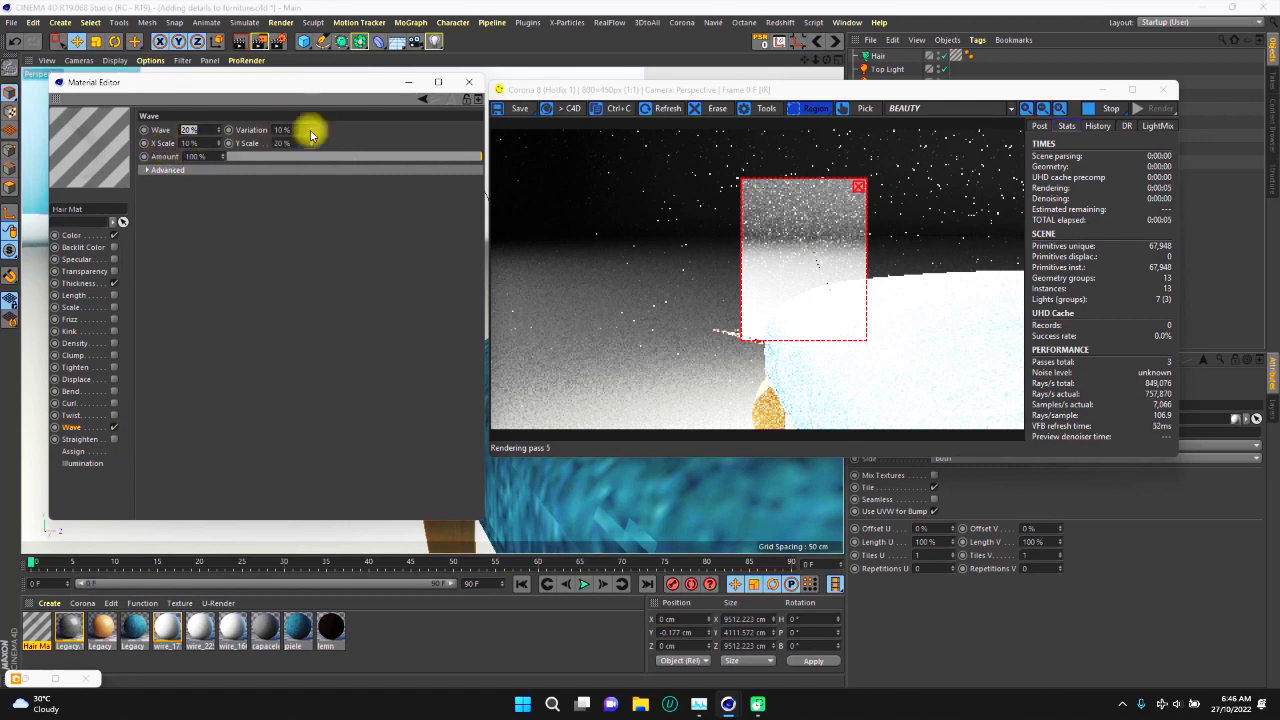
click(190, 143)
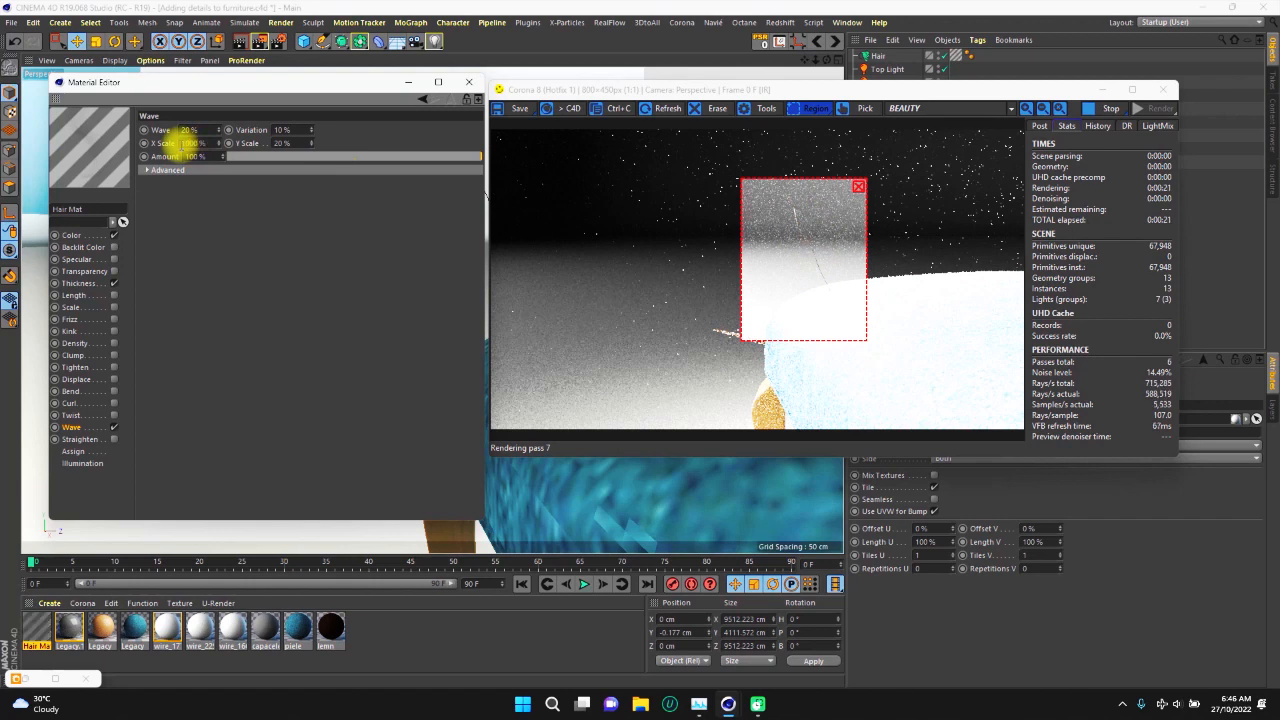
drag(298, 143, 257, 146)
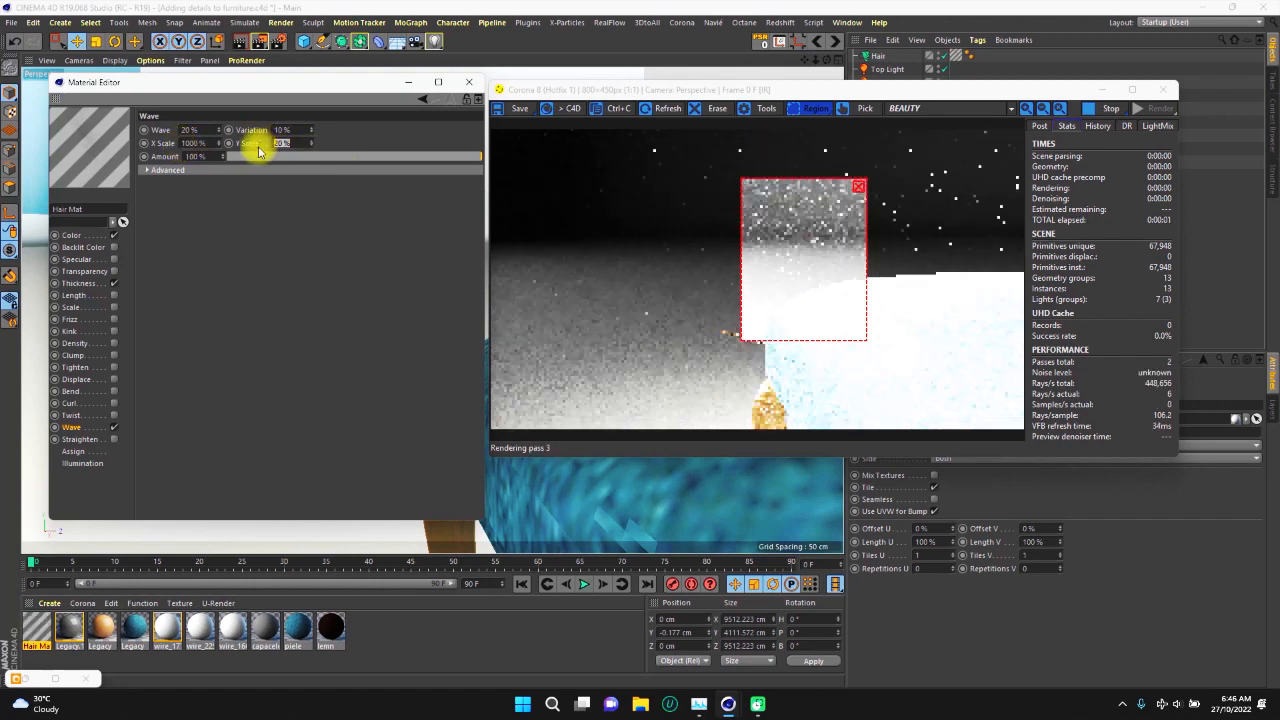
key(Return)
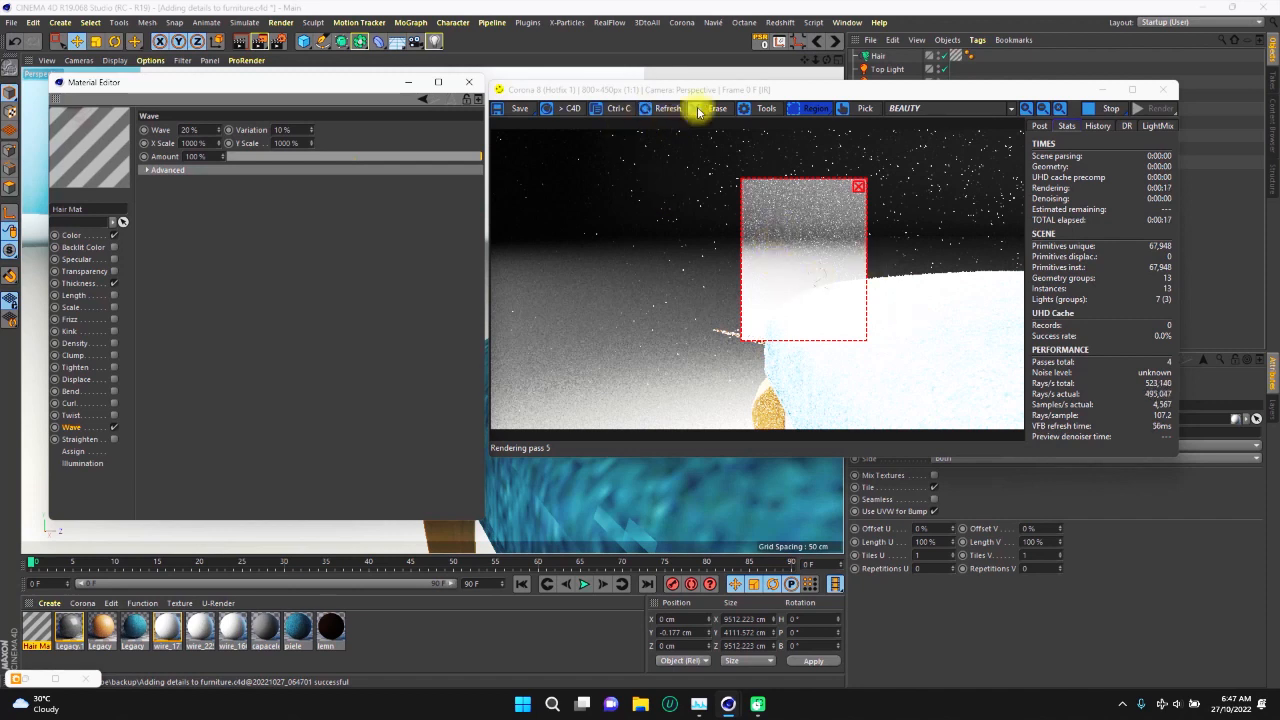
Set the Hair object's hair Segments to 50, moving the render window clear of its settings.
drag(722, 95, 373, 104)
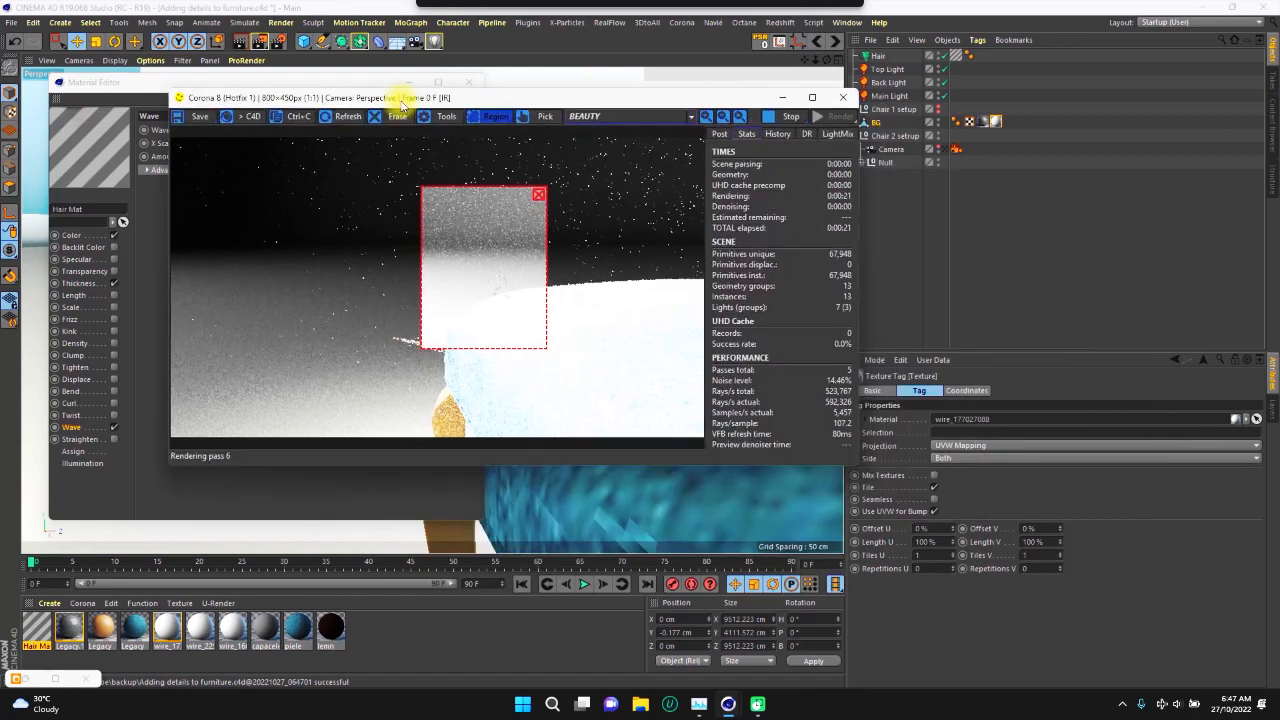
click(879, 56)
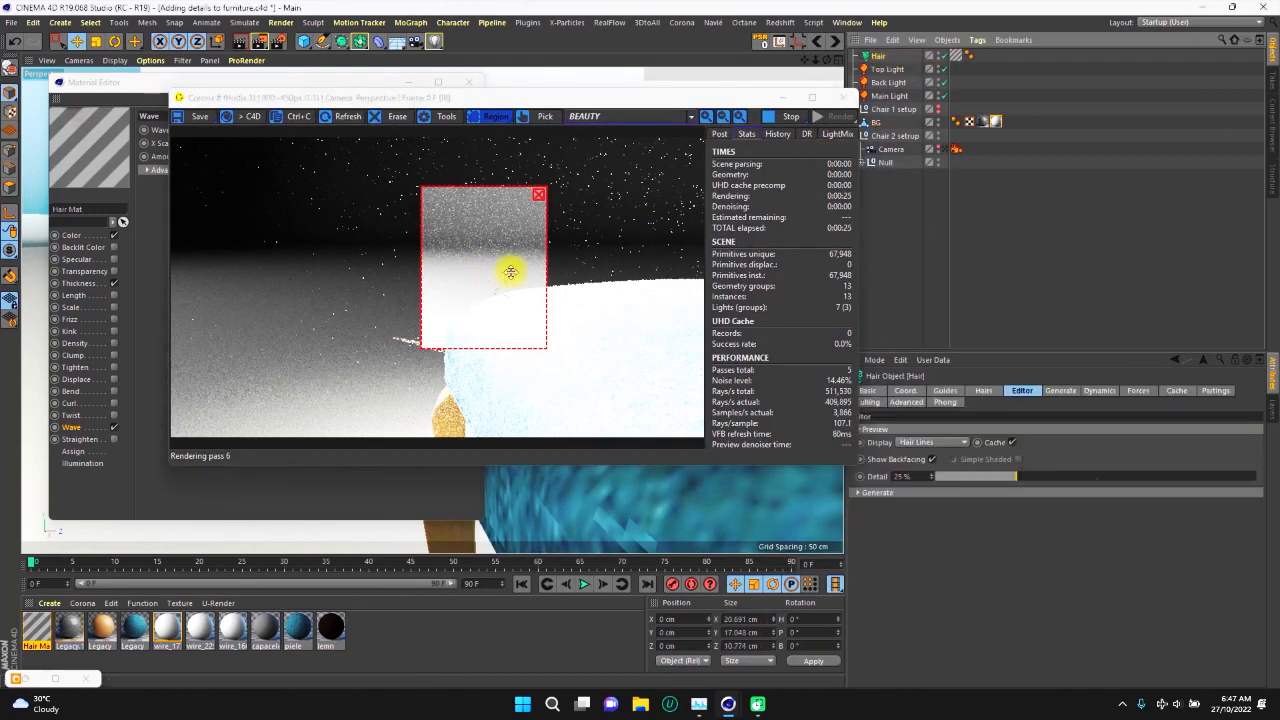
click(976, 390)
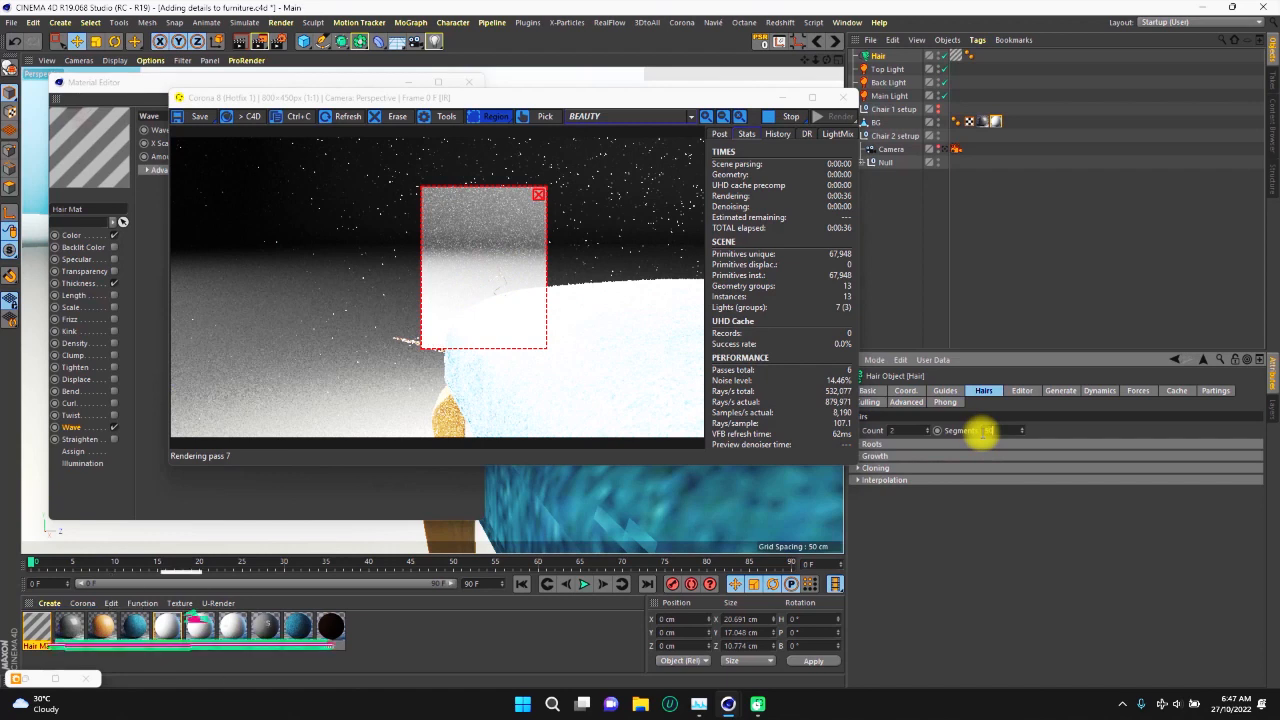
key(Return)
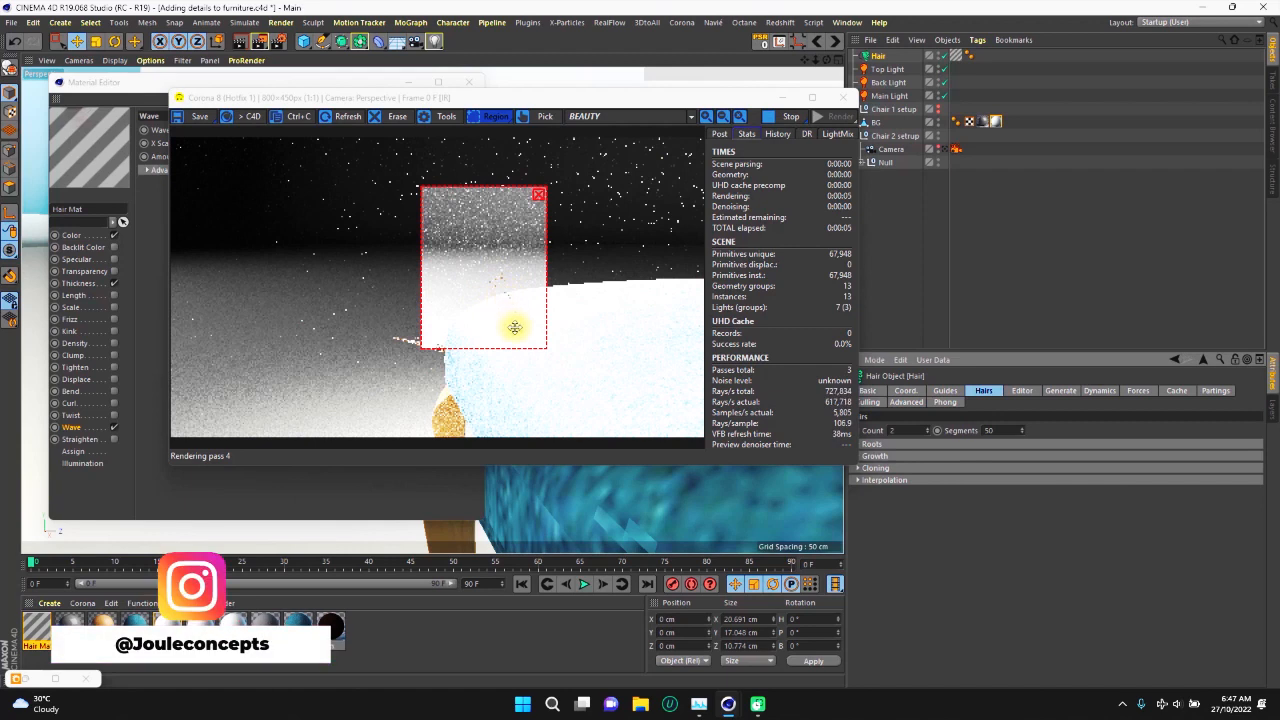
Tighten the render region around the cushion's edge, and stop and minimize the interactive render.
drag(420, 189, 462, 237)
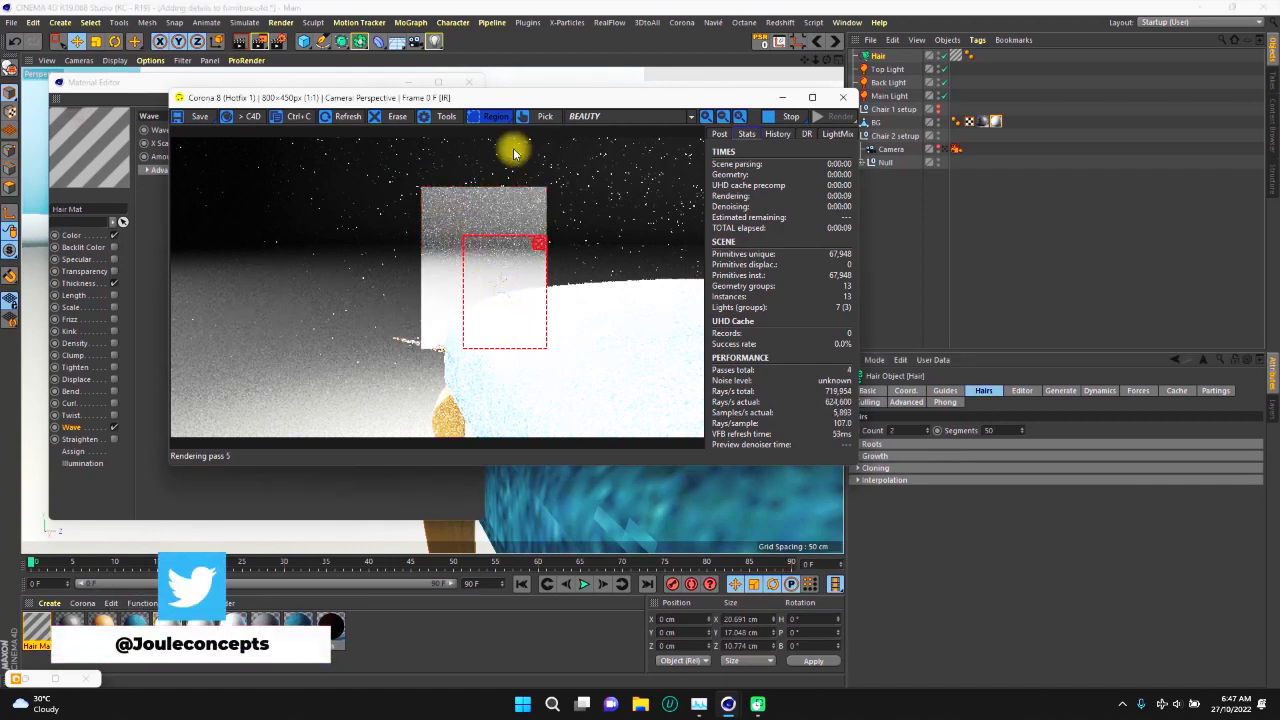
drag(507, 100, 843, 93)
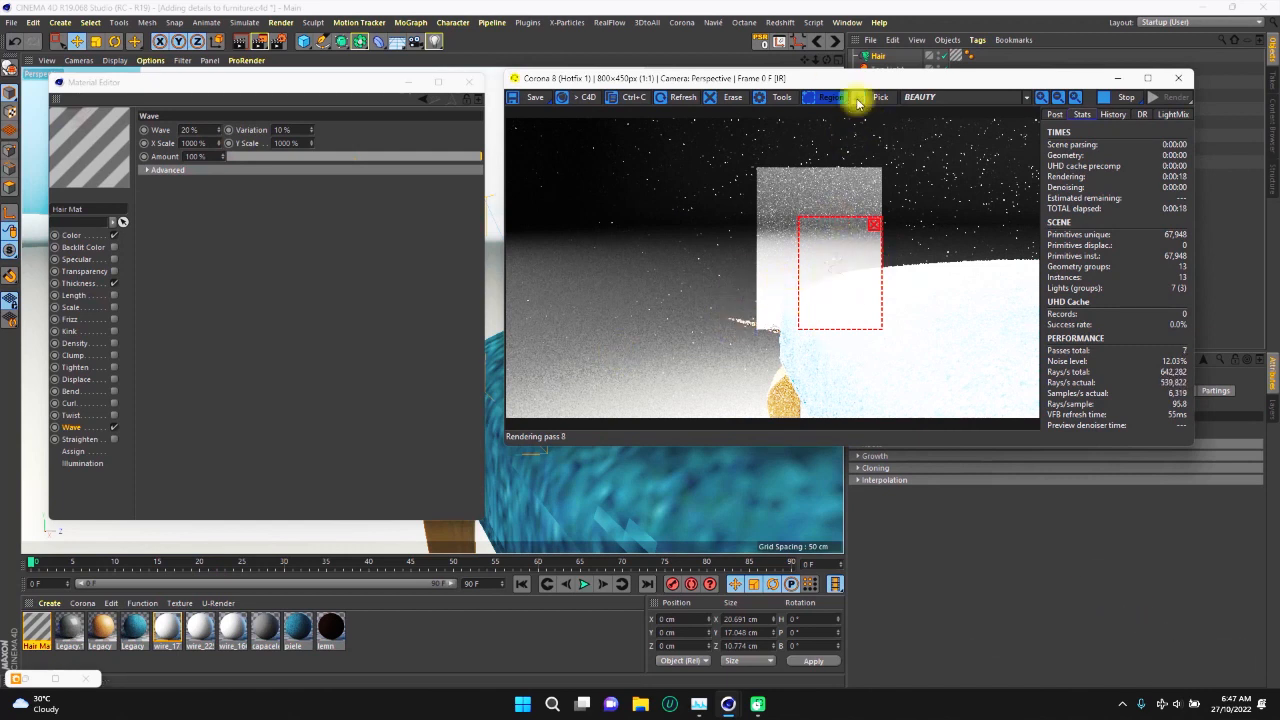
drag(850, 85, 927, 252)
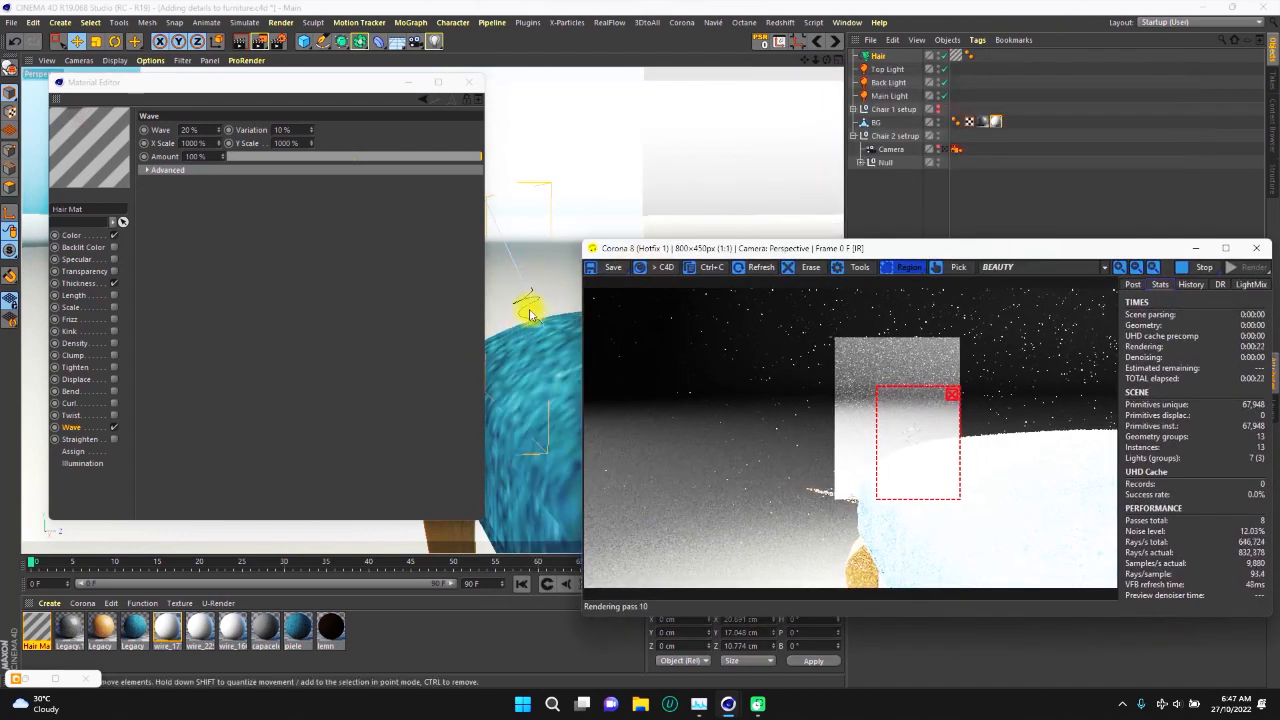
click(1190, 267)
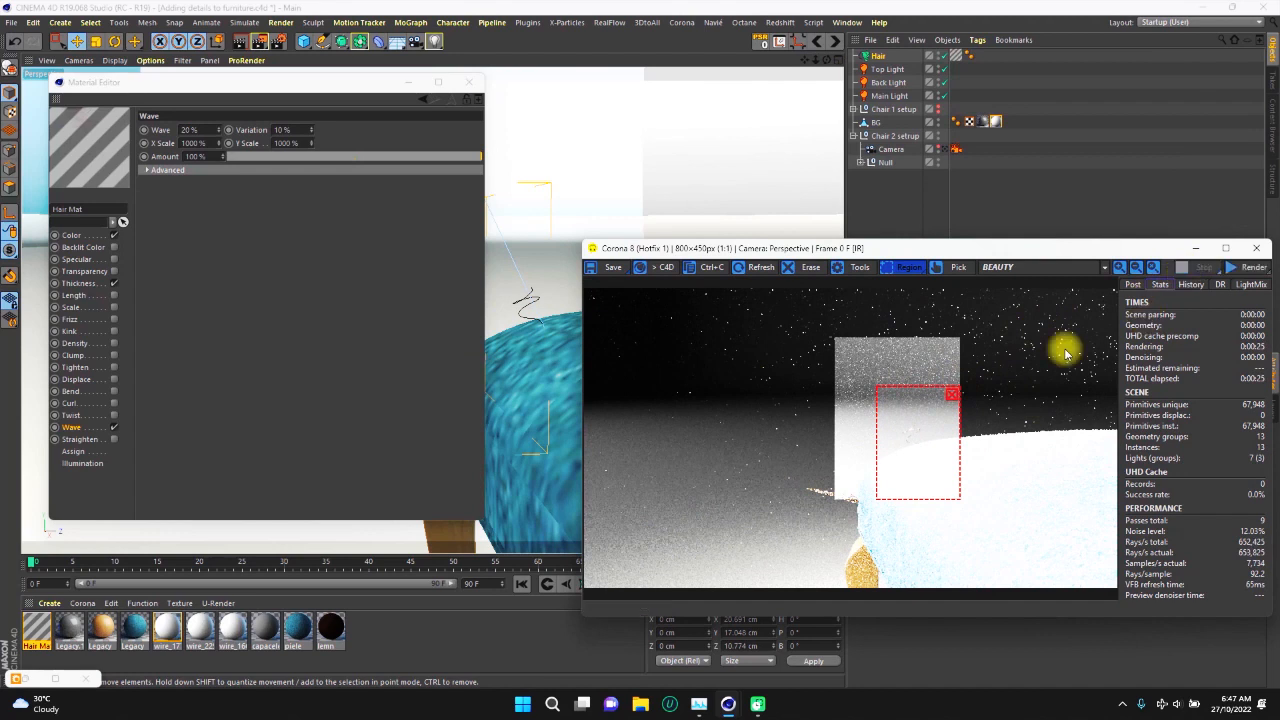
click(1199, 249)
Frame the hair strand on the cushion close up and expand the hair material's advanced Wave settings.
drag(363, 91, 259, 104)
alt+drag(528, 310, 554, 327)
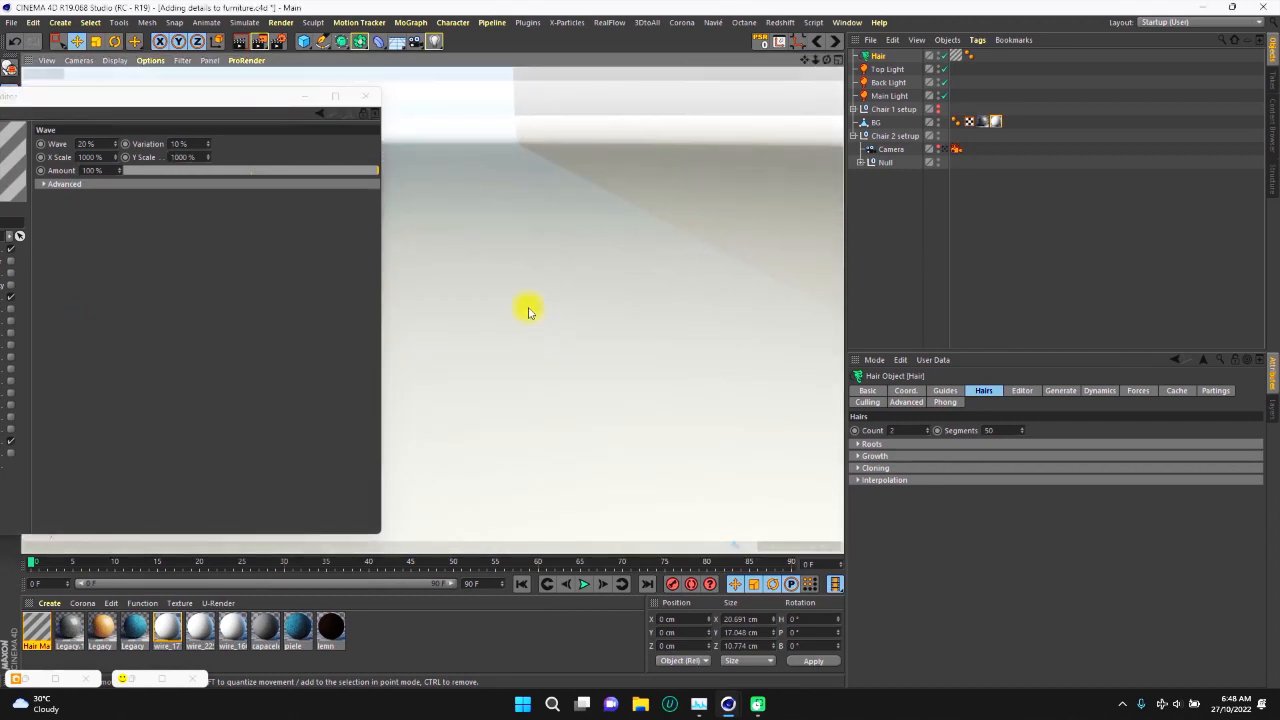
scroll(480, 353, up, 3)
scroll(478, 354, down, 5)
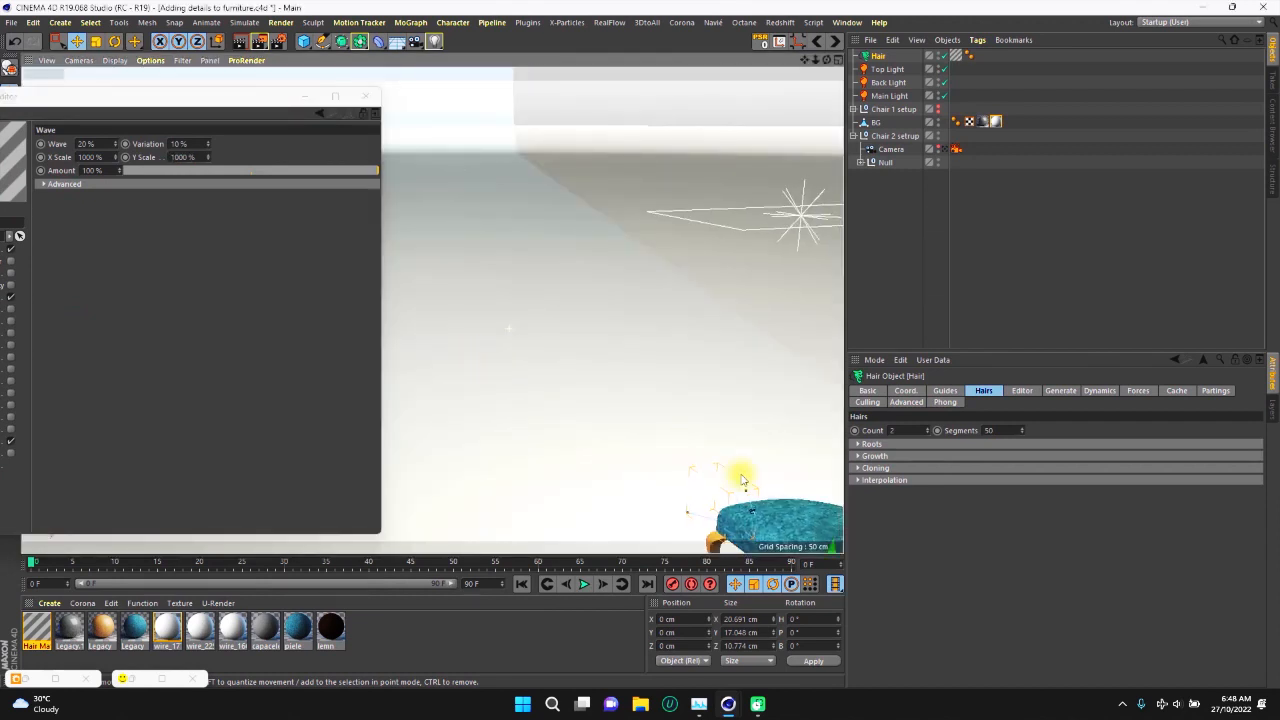
alt+middle_drag(608, 364, 571, 352)
scroll(516, 292, up, 3)
scroll(554, 251, down, 3)
scroll(580, 243, up, 6)
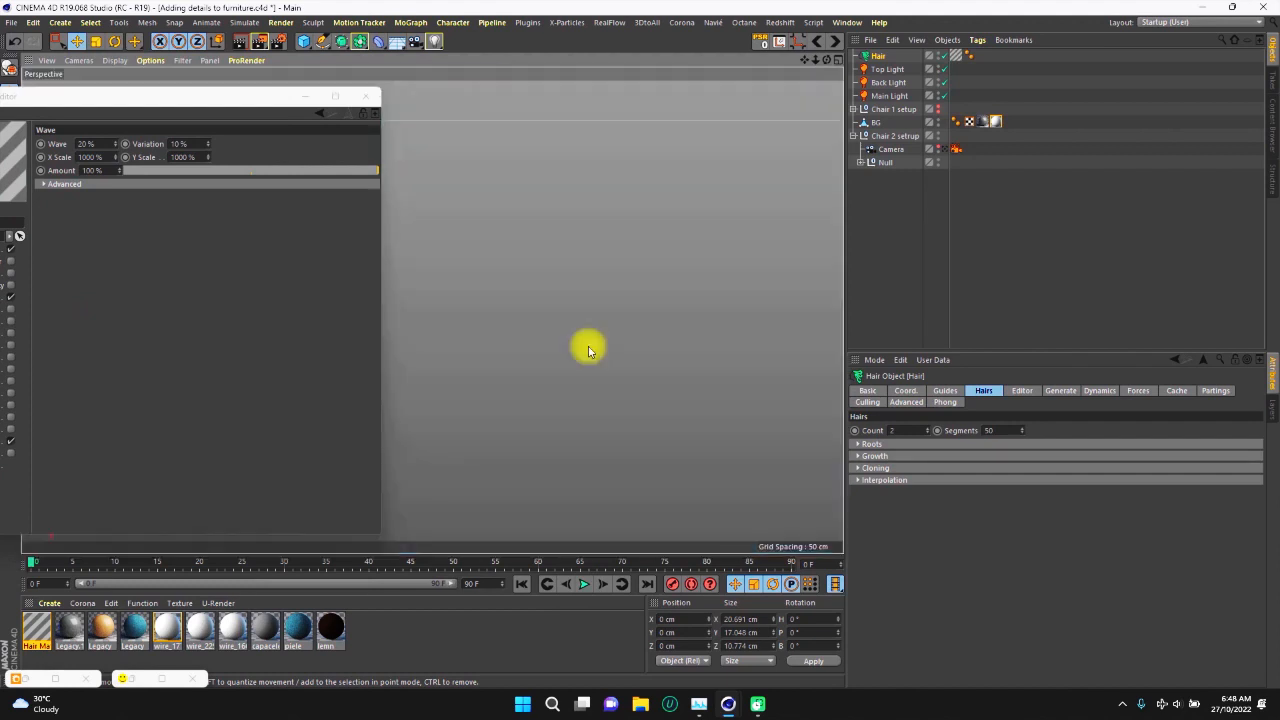
scroll(604, 378, down, 1)
alt+drag(619, 370, 558, 334)
drag(267, 97, 373, 80)
click(160, 155)
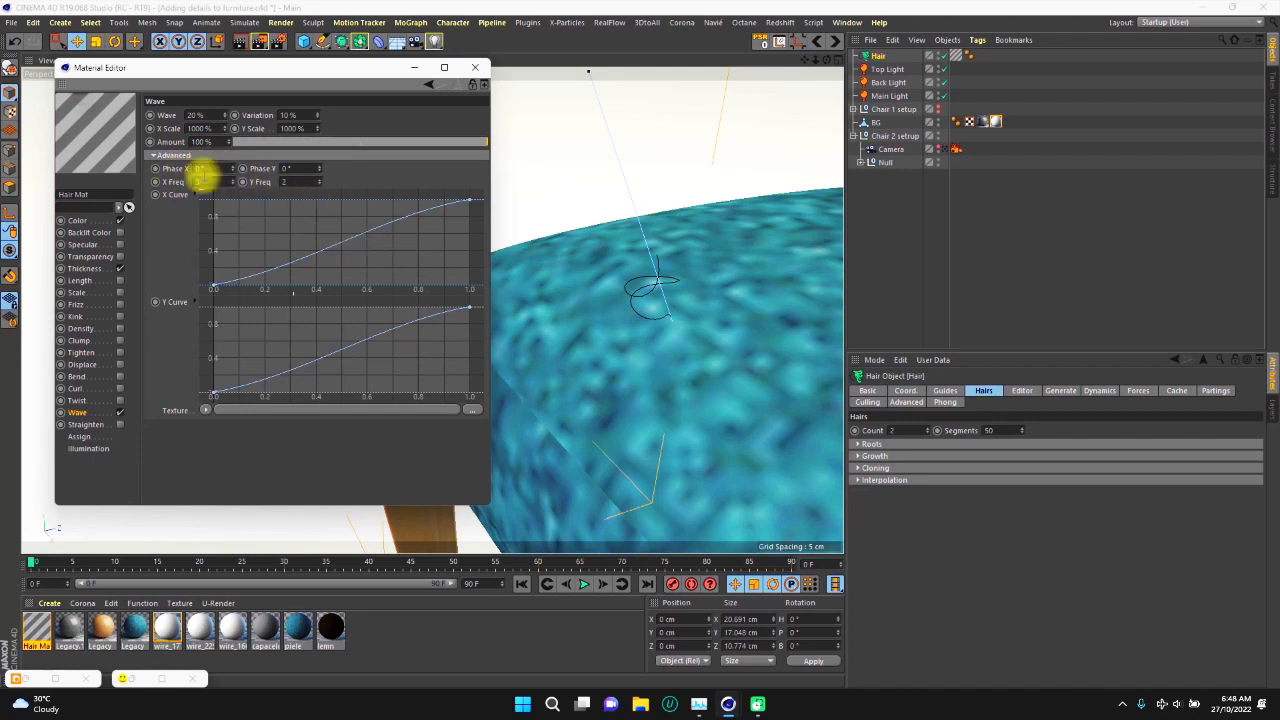
Try the wave's Phase X at 90°, comparing it with 0° from different angles around the strand.
drag(225, 169, 187, 170)
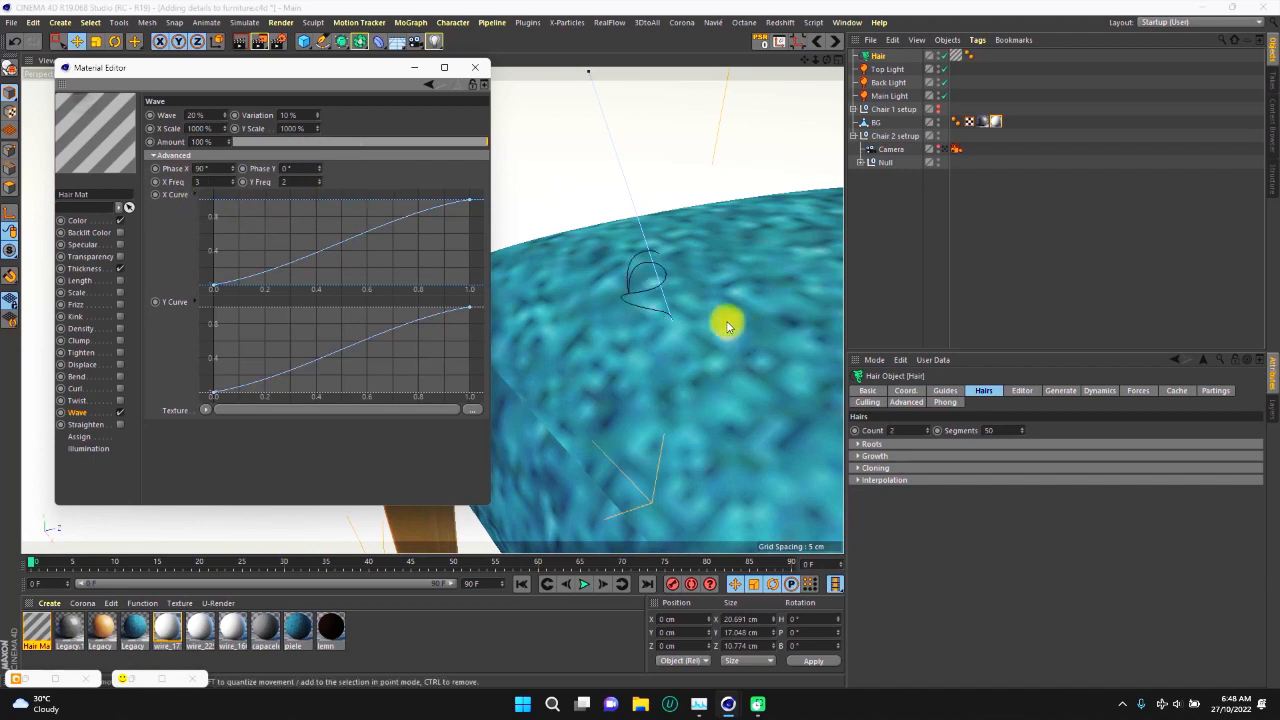
alt+drag(708, 353, 598, 366)
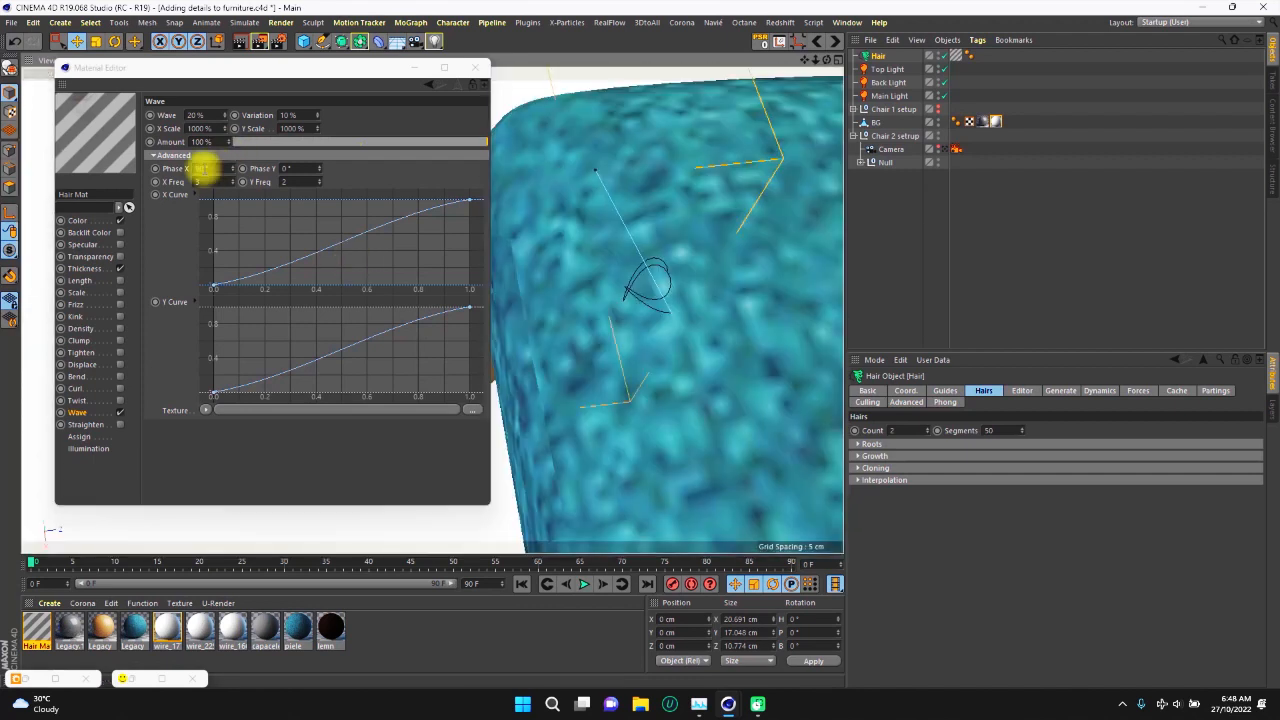
click(219, 168)
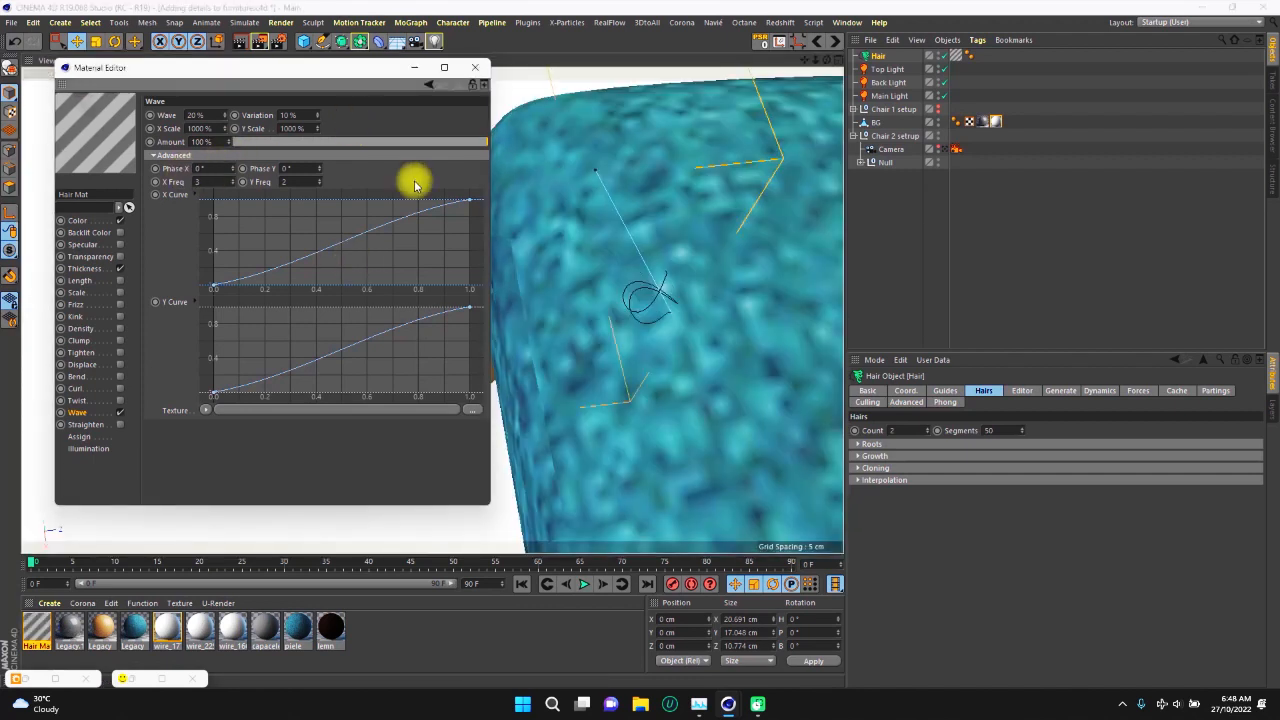
alt+drag(652, 313, 694, 346)
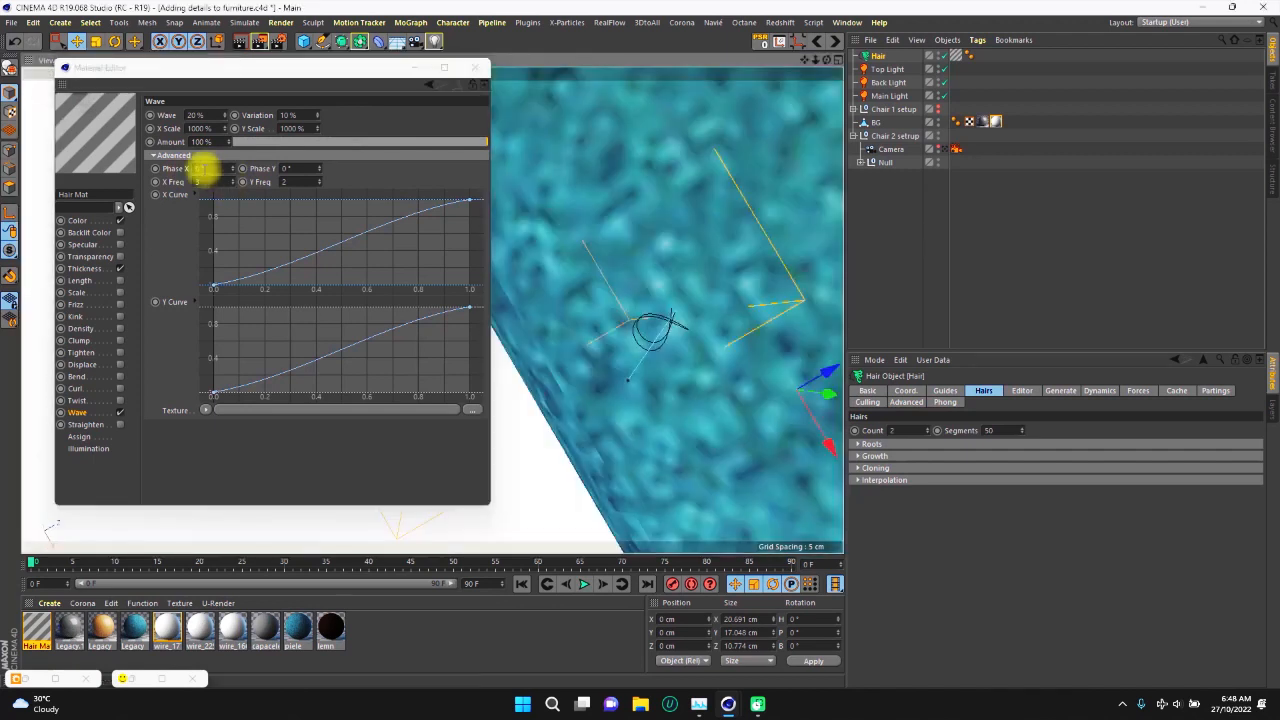
double_click(198, 169)
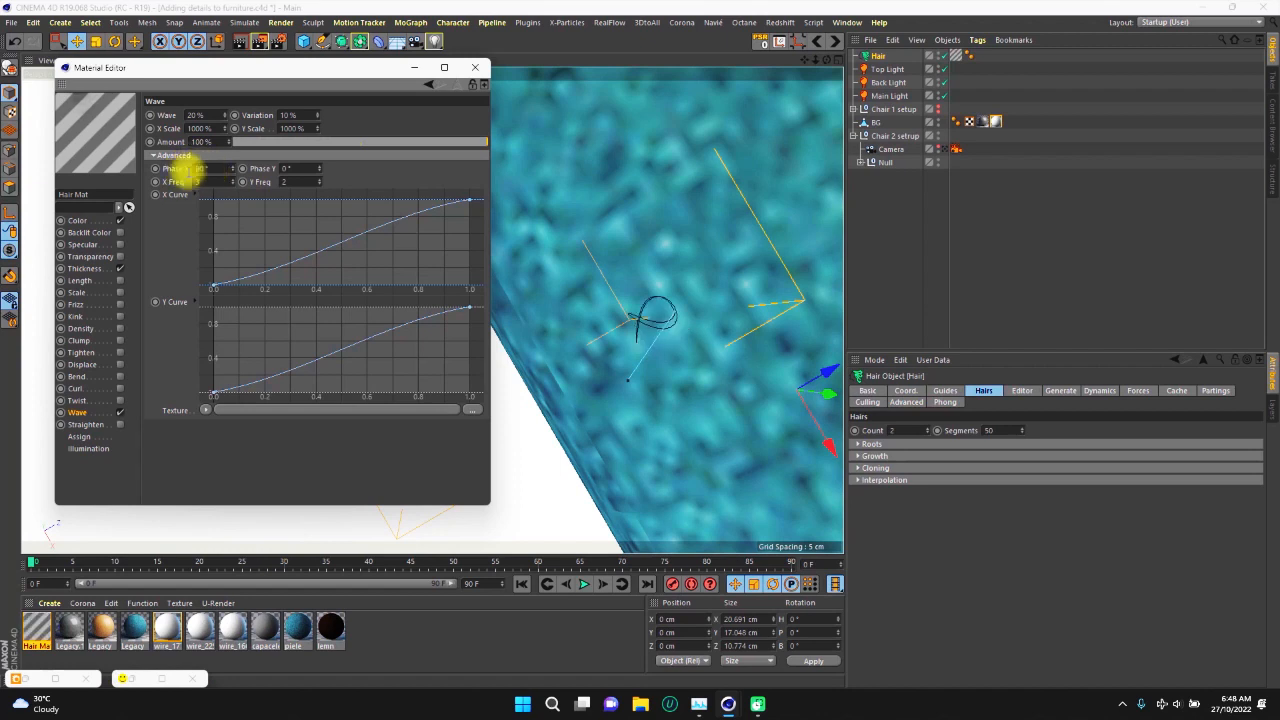
Set the wave's Phase X to 0° and Phase Y to 90°, and inspect the strand from other angles.
double_click(298, 168)
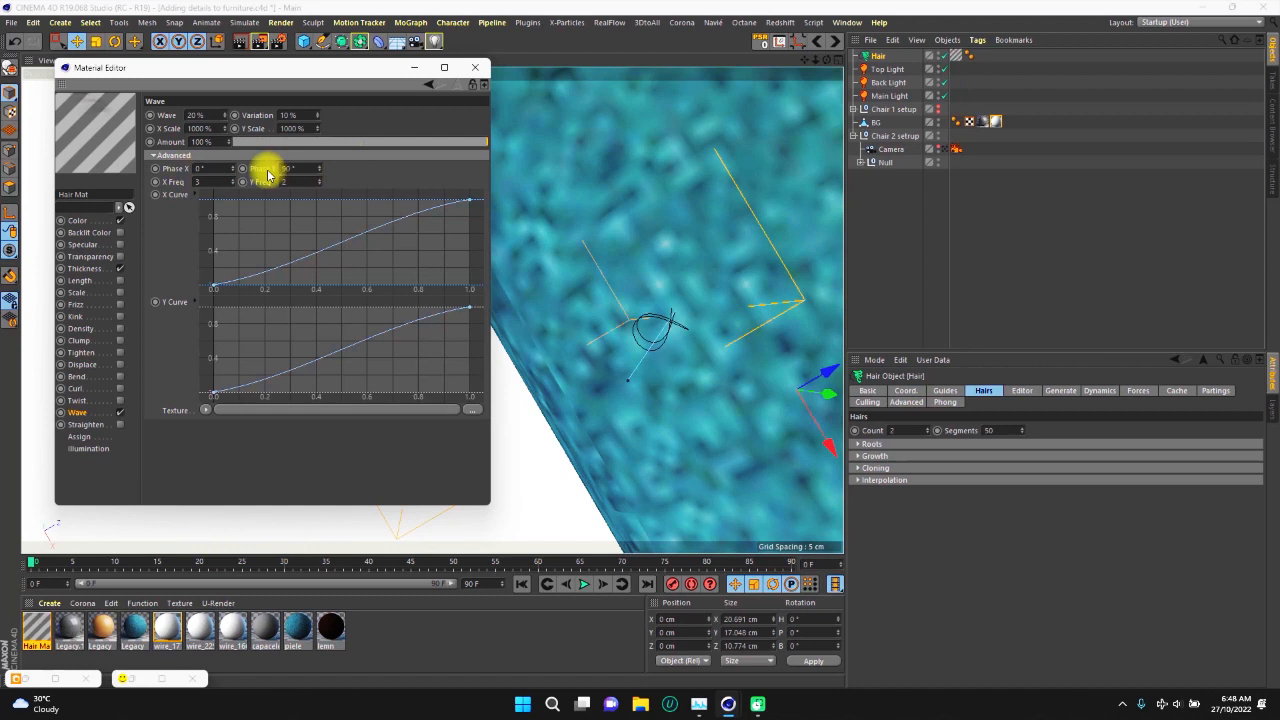
mouse_move(663, 306)
alt+mouse_down()
mouse_move(621, 259)
mouse_move(562, 225)
mouse_move(666, 317)
alt+mouse_up()
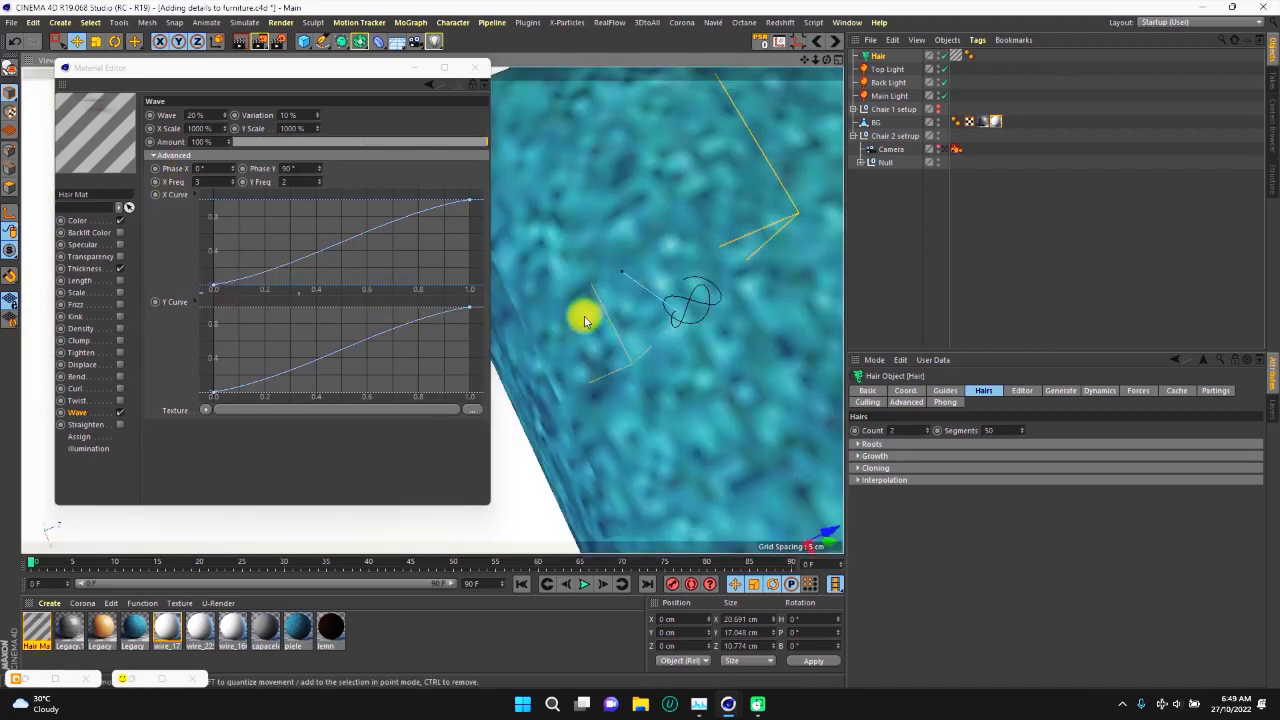
alt+drag(706, 314, 668, 268)
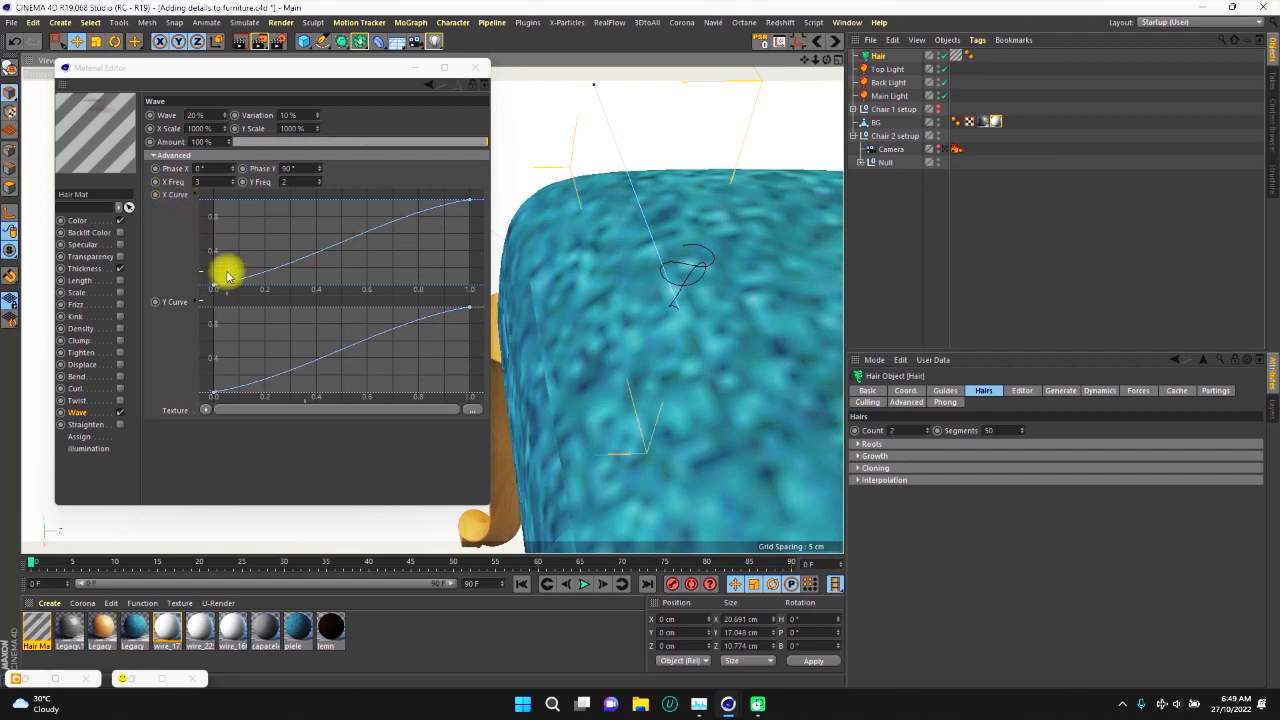
Try raising the start point of the wave's X Curve to about 0.8, and bring it back down to 0.
drag(227, 272, 196, 302)
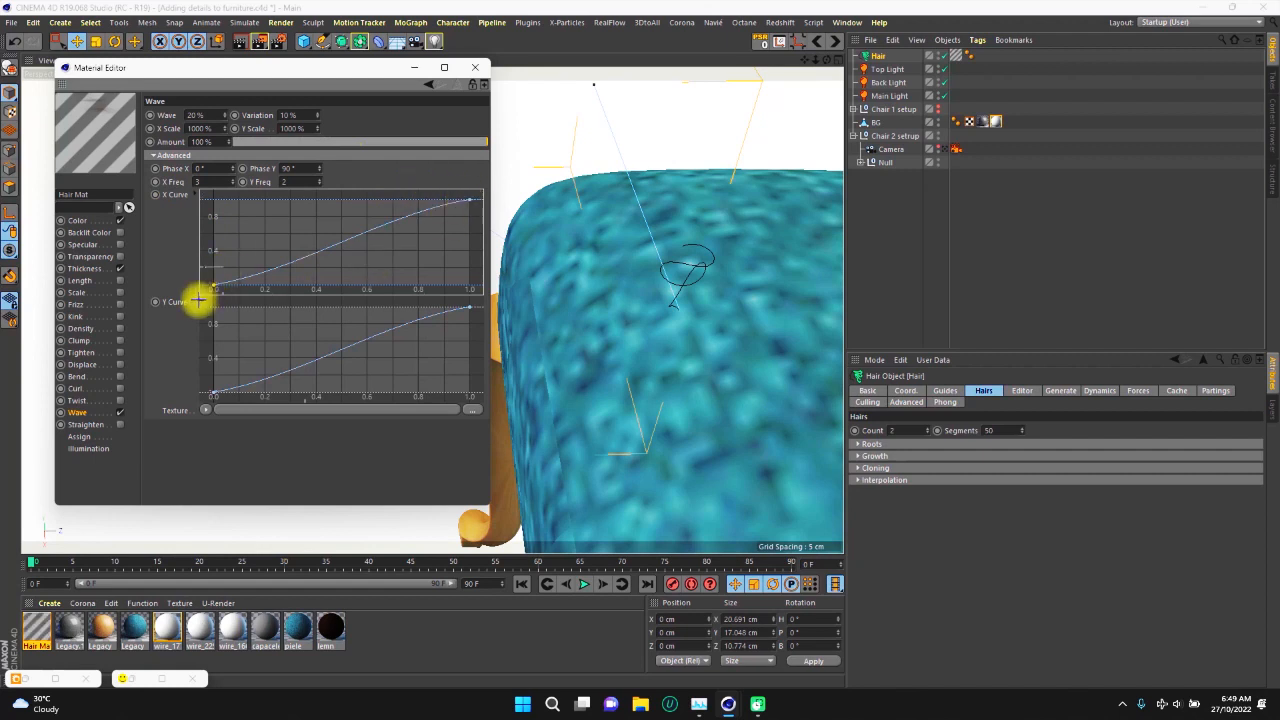
drag(214, 290, 208, 230)
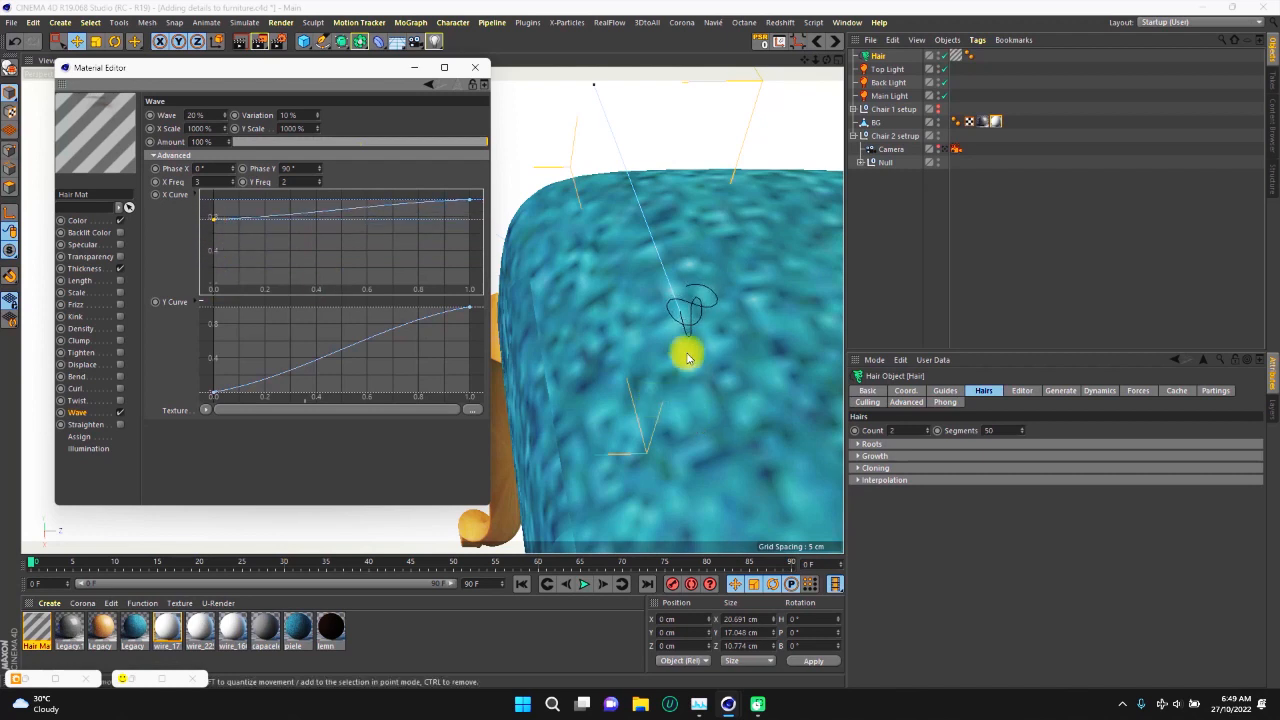
scroll(686, 335, down, 3)
scroll(670, 287, down, 1)
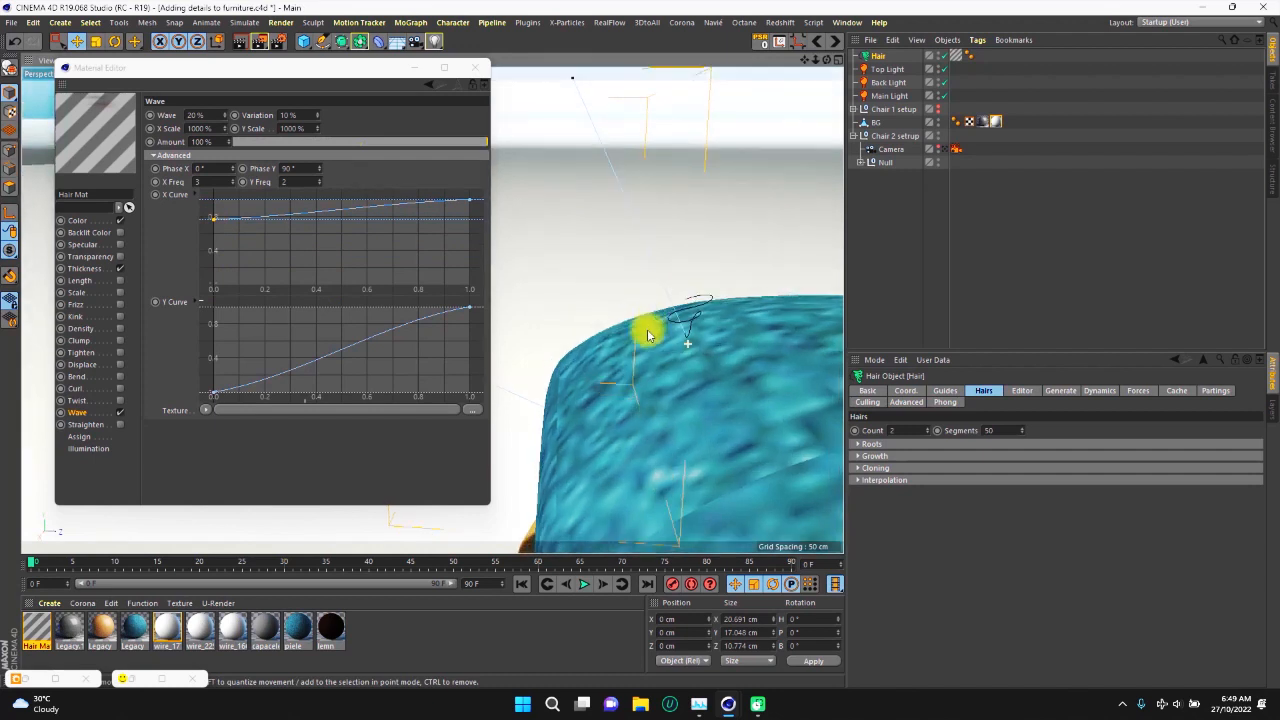
drag(212, 226, 220, 292)
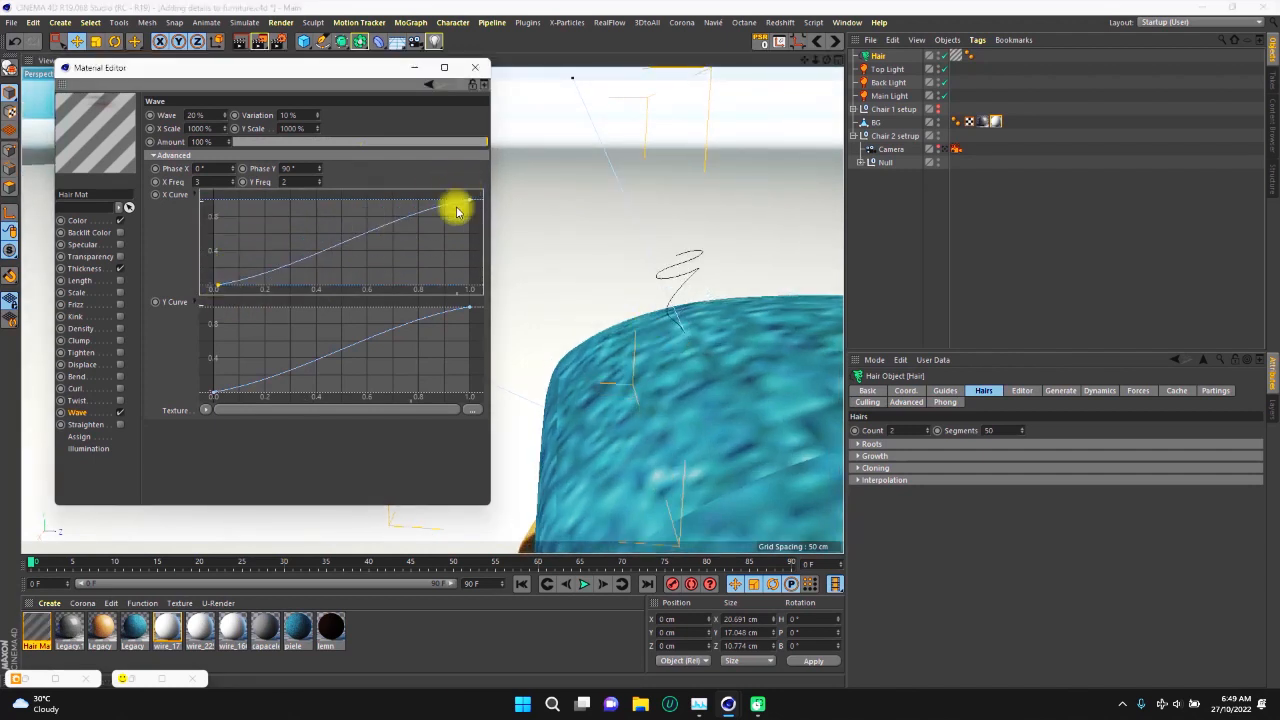
Flatten the wave's X and Y Curves, raising both start points to about 0.15 and lowering the end points to about 0.65 and 0.75.
mouse_move(471, 212)
mouse_down()
mouse_move(481, 264)
mouse_move(477, 230)
mouse_up()
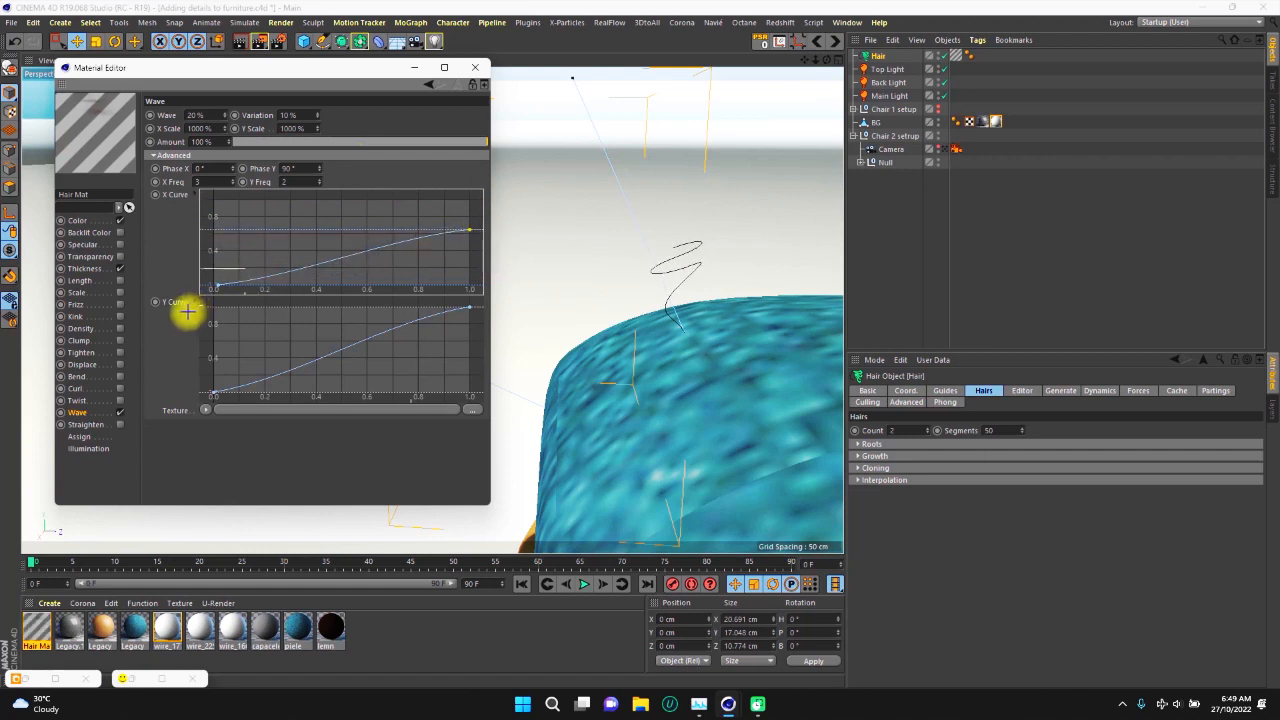
drag(207, 291, 171, 273)
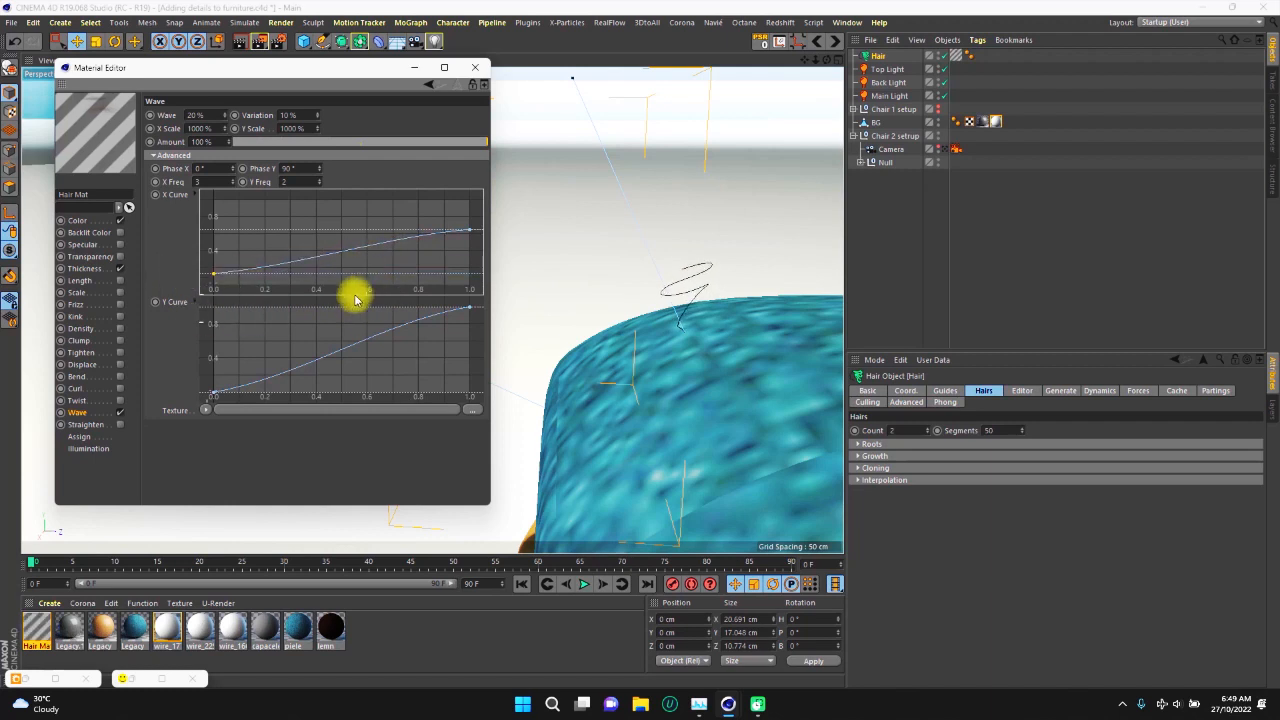
drag(243, 363, 209, 386)
drag(461, 293, 482, 318)
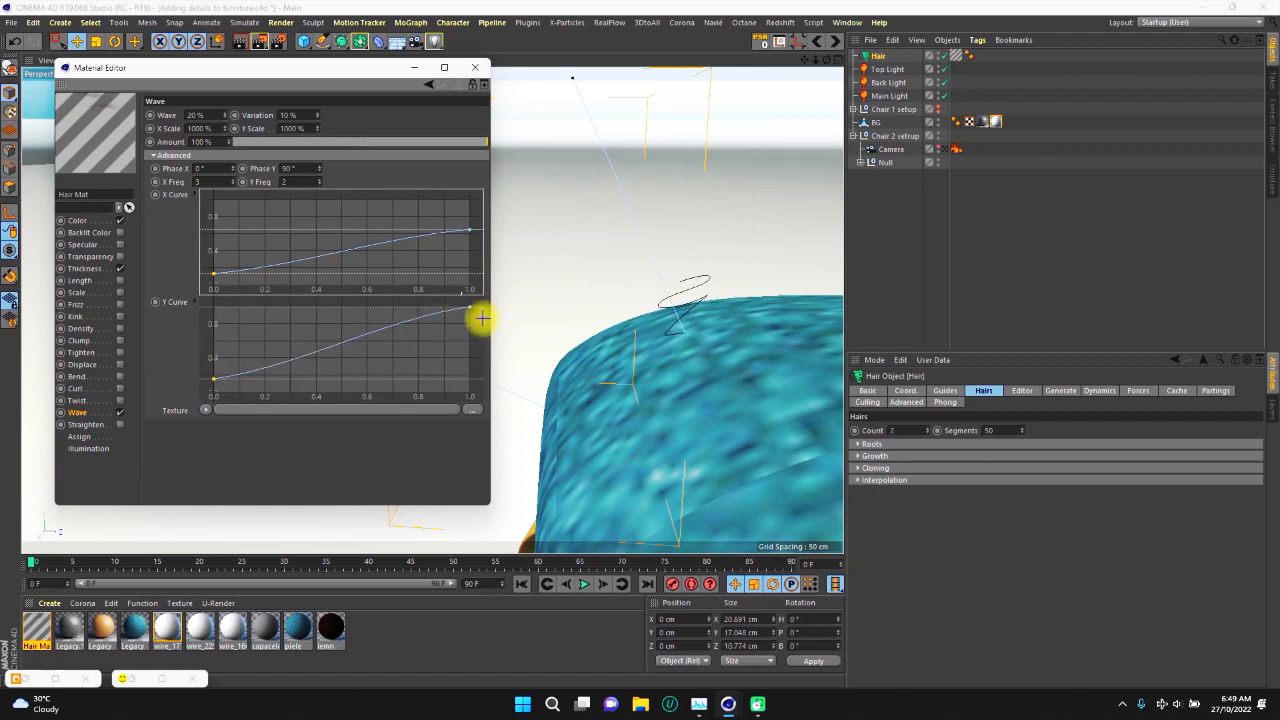
click(461, 299)
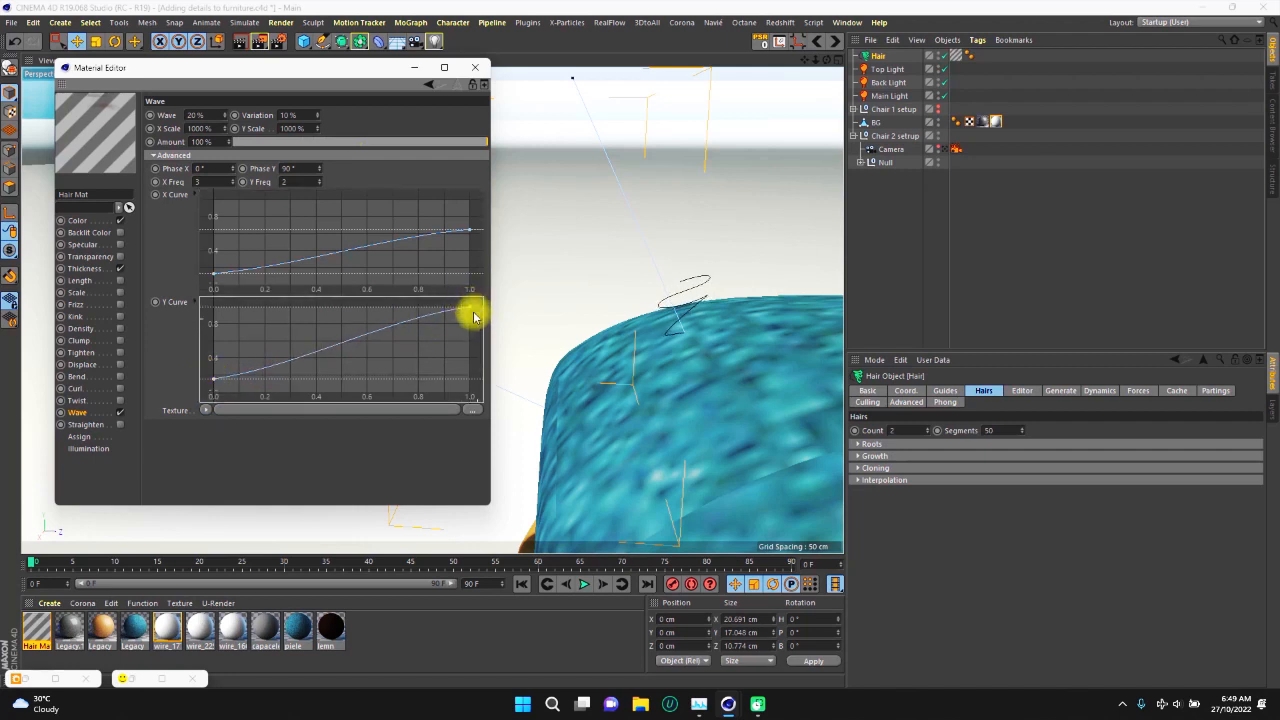
drag(471, 313, 470, 329)
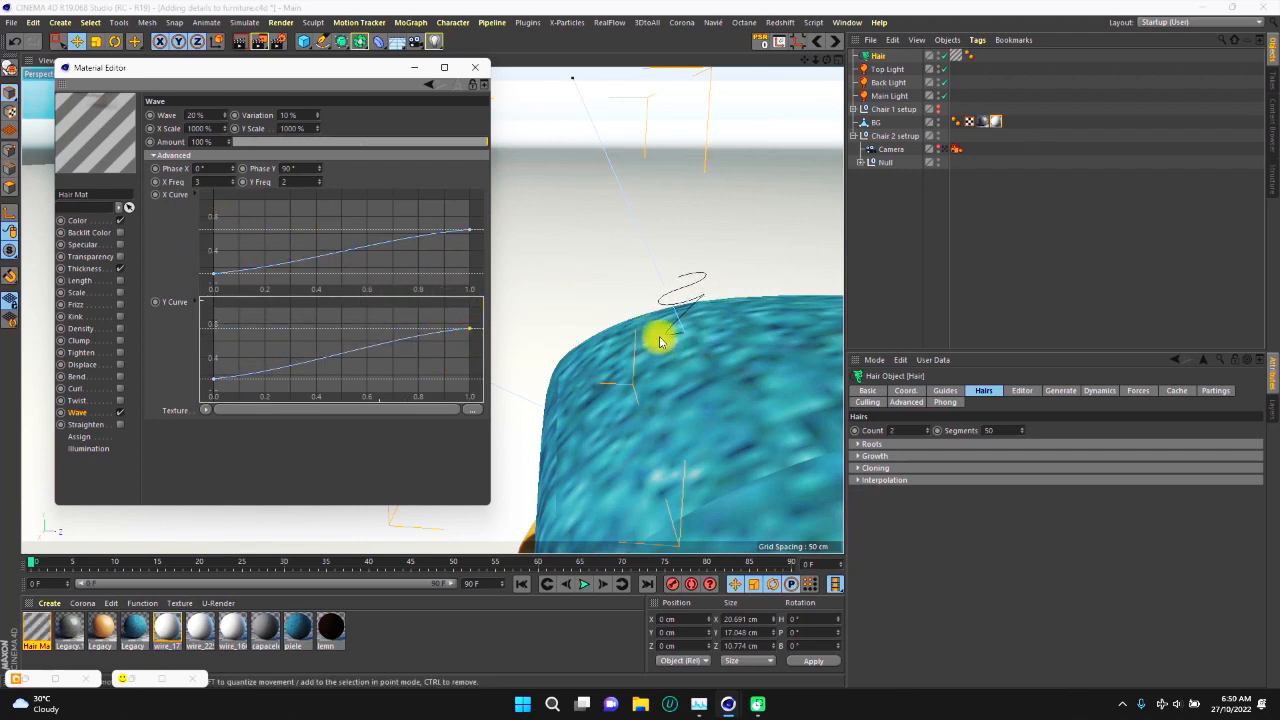
Set the wave's X Scale and Y Scale to 800 % and collapse the advanced settings.
alt+drag(687, 333, 639, 301)
scroll(677, 316, up, 8)
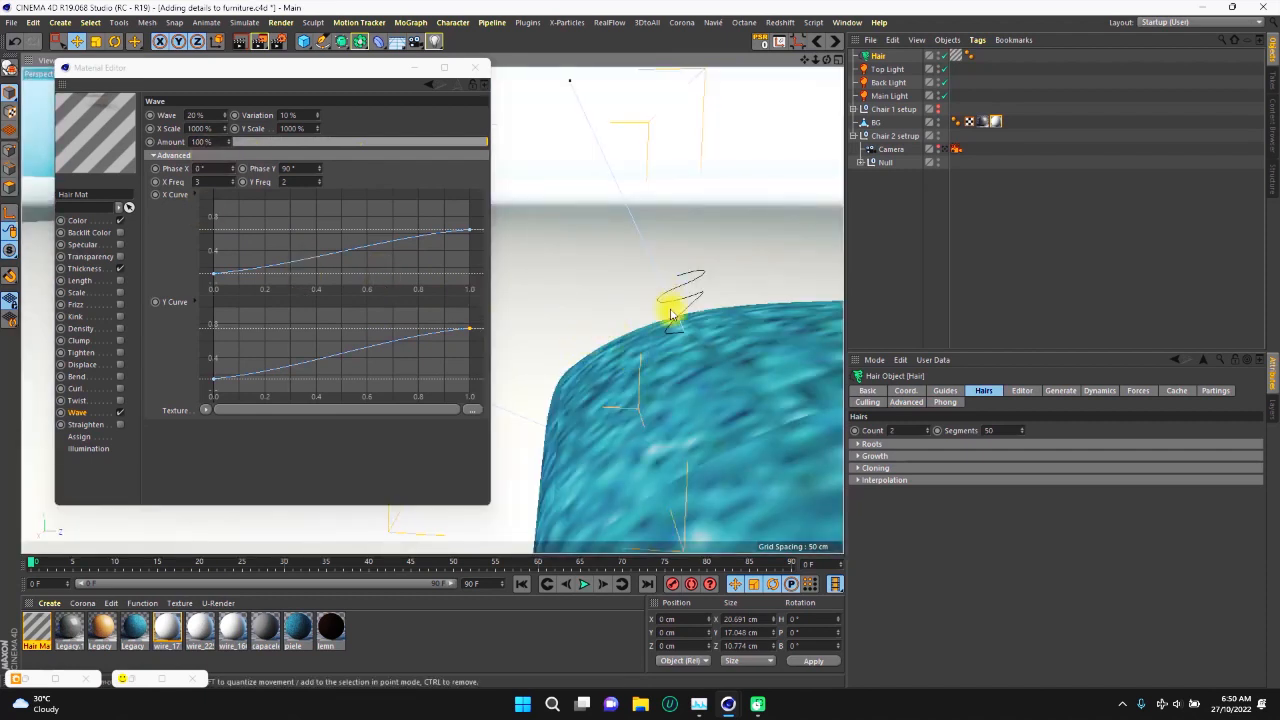
scroll(700, 375, down, 5)
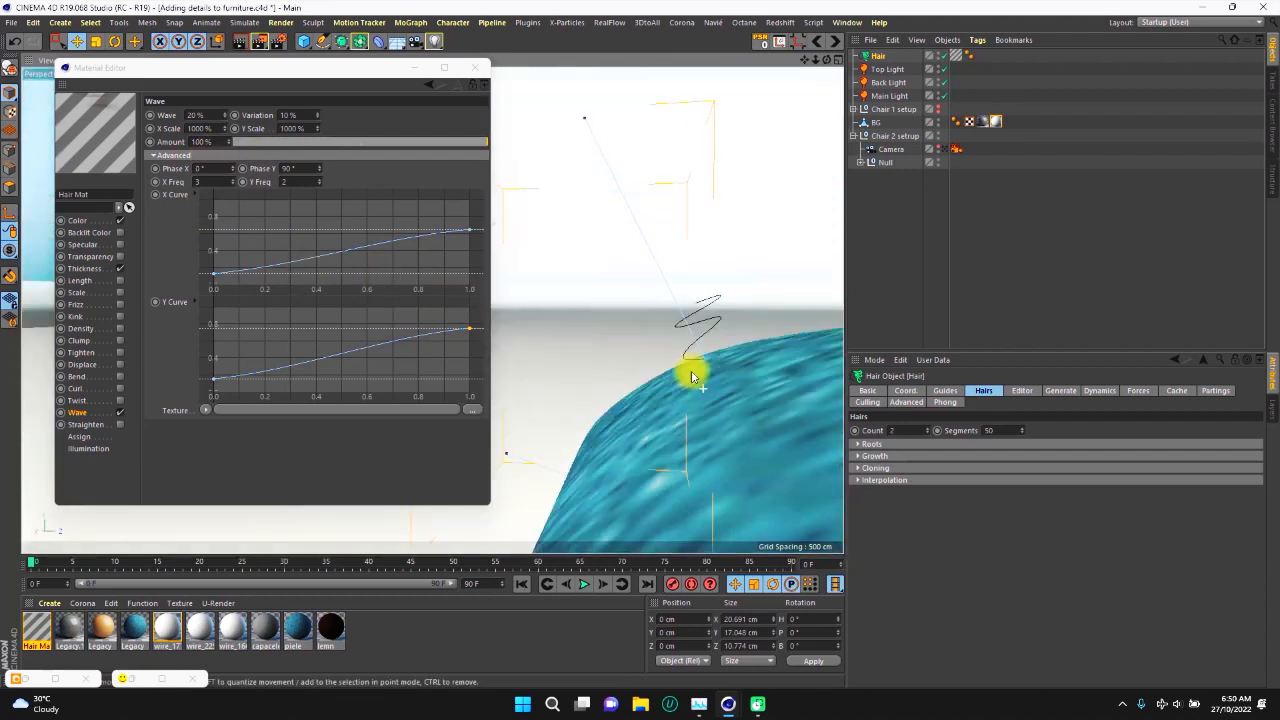
click(200, 128)
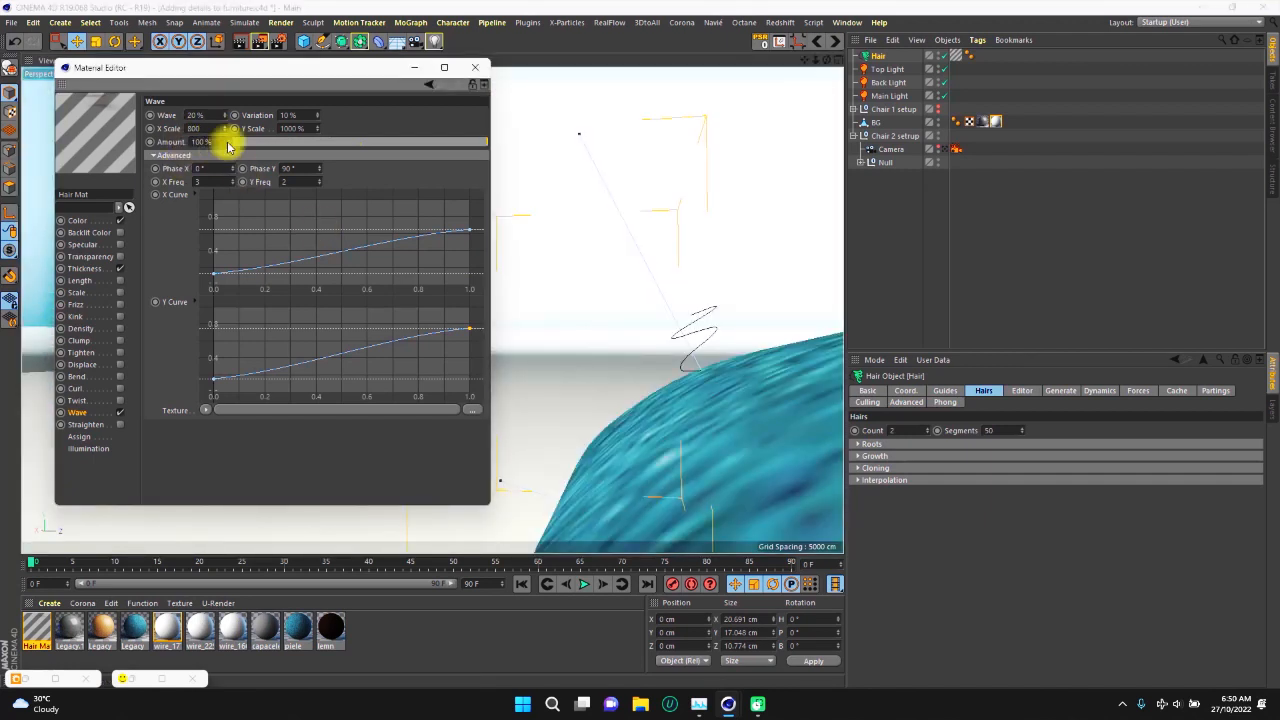
click(283, 128)
text(8)
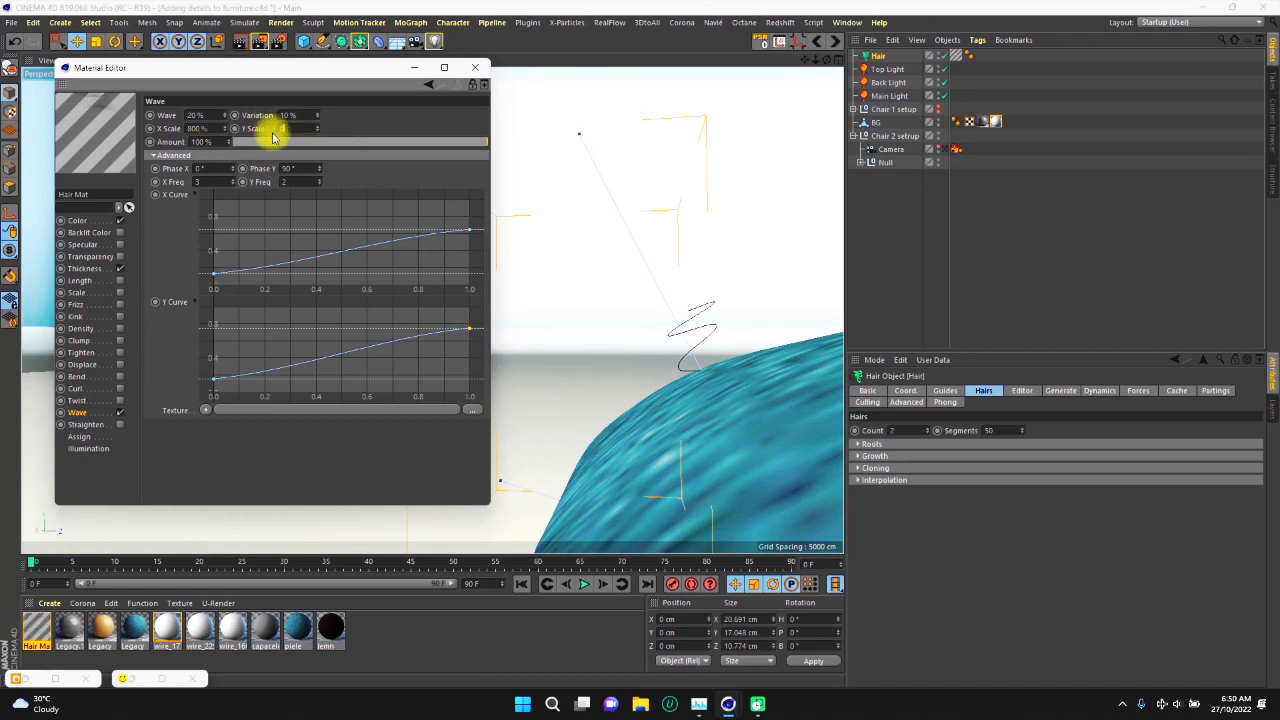
key(Return)
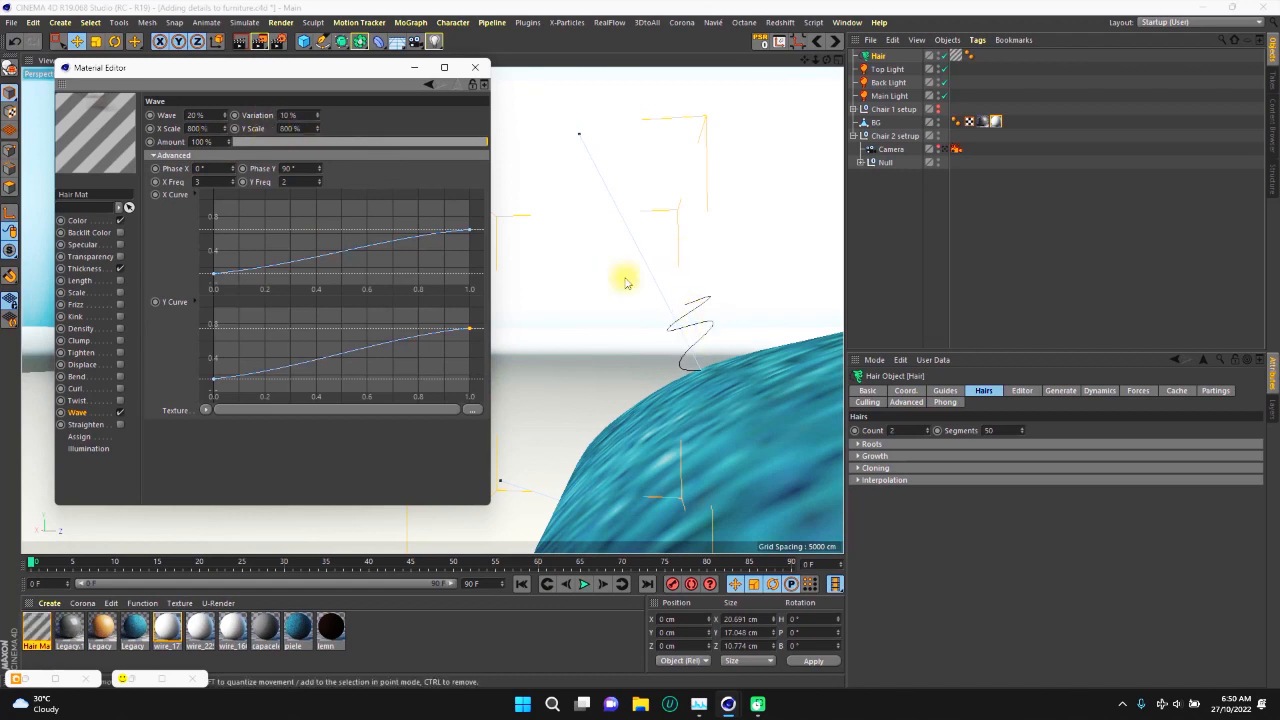
click(153, 155)
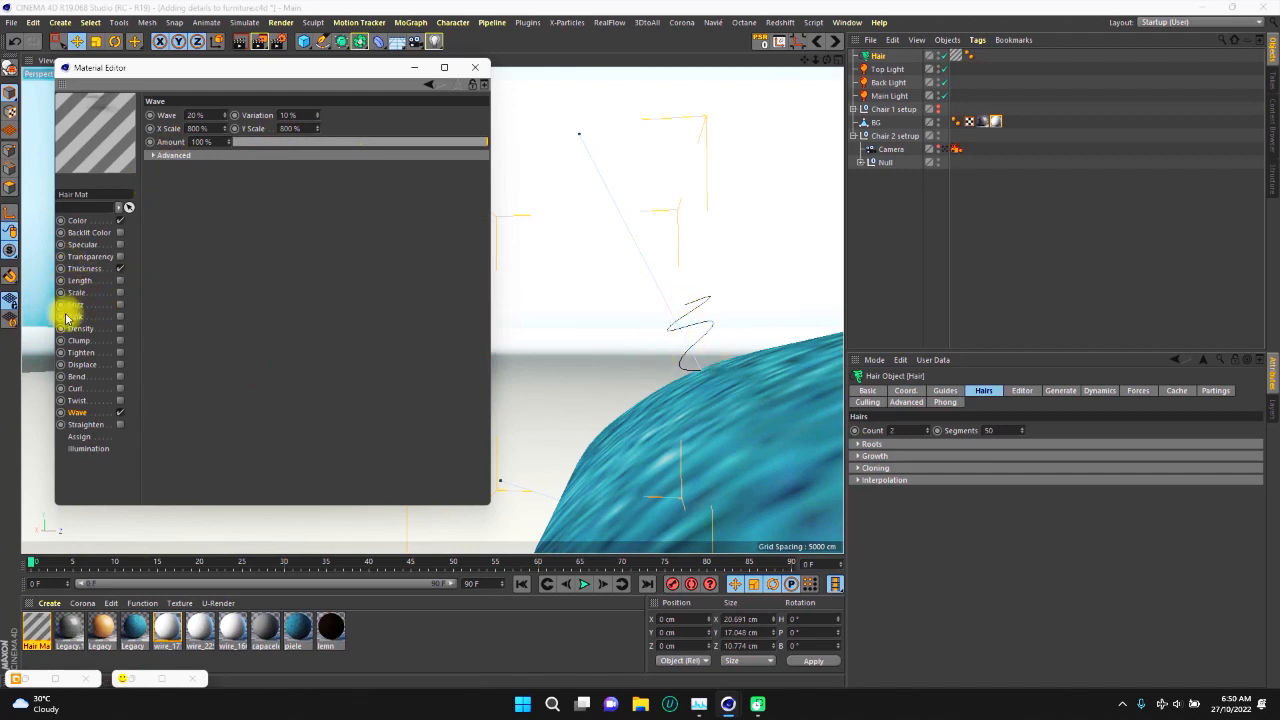
Enable Frizz in the hair material and flatten its curve, raising the start point to about 0.4 and lowering the end point to about 0.85.
click(120, 305)
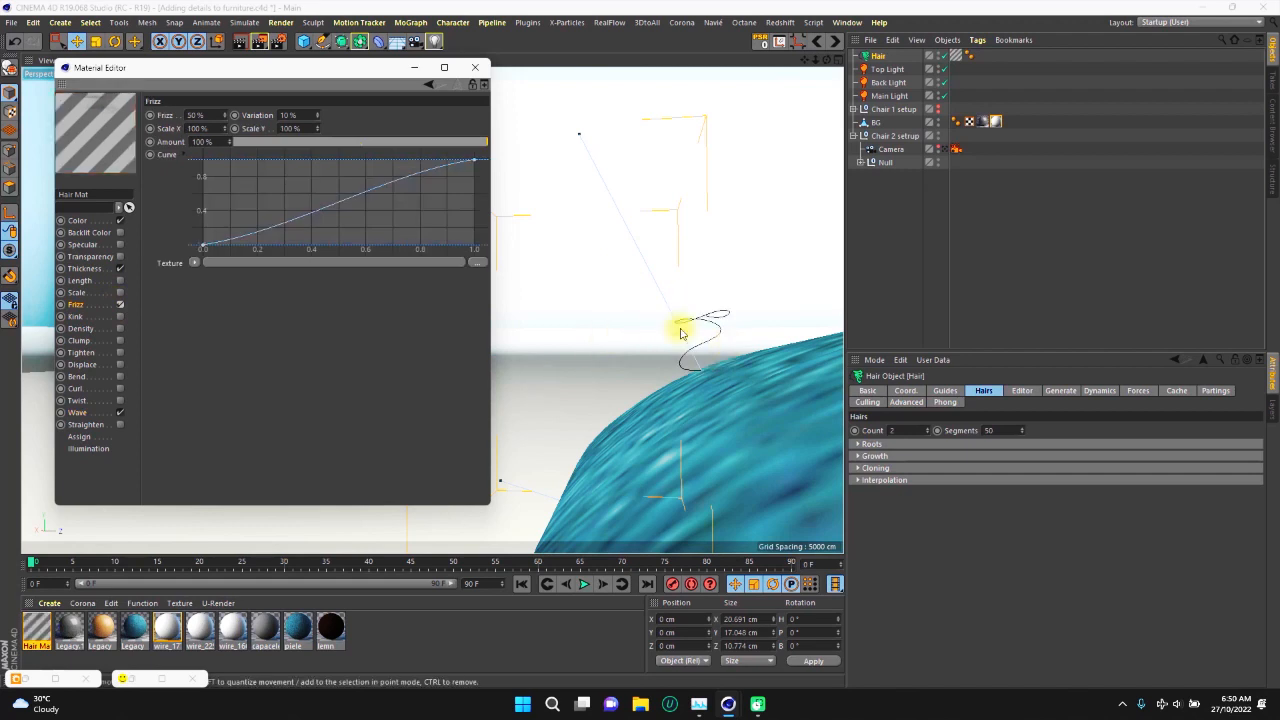
click(192, 116)
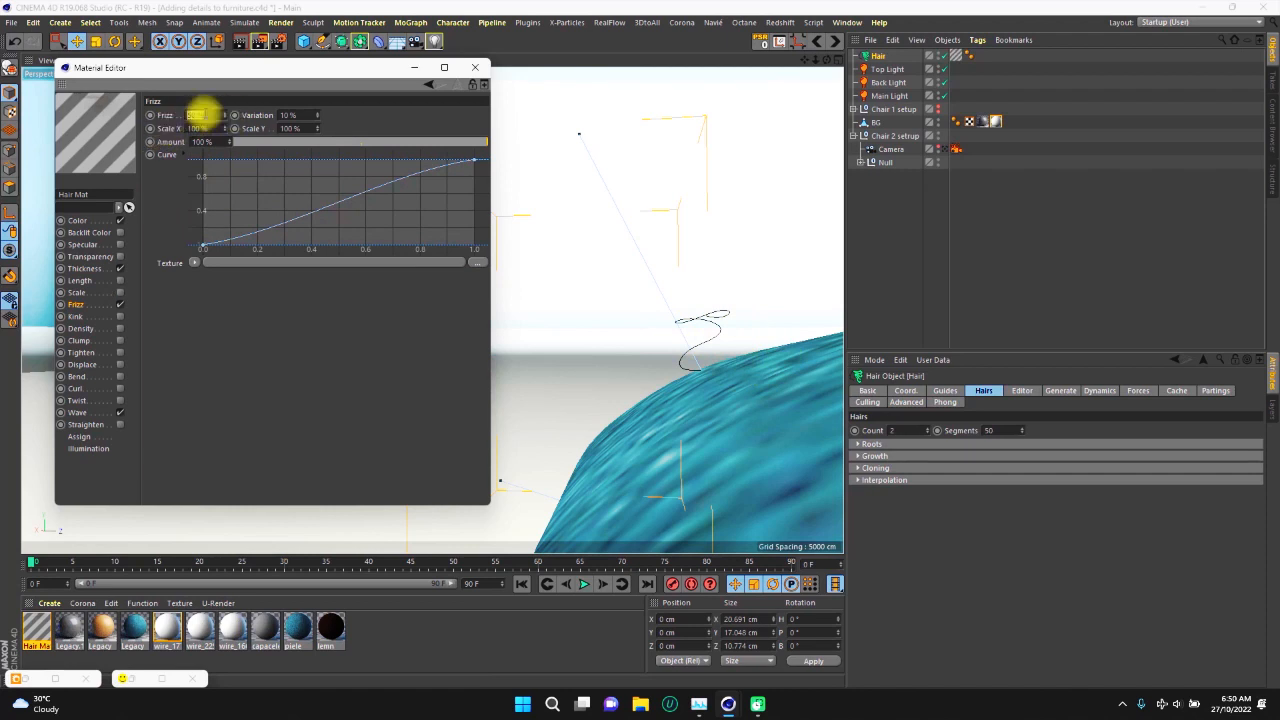
click(193, 246)
drag(198, 253, 195, 214)
drag(476, 163, 484, 187)
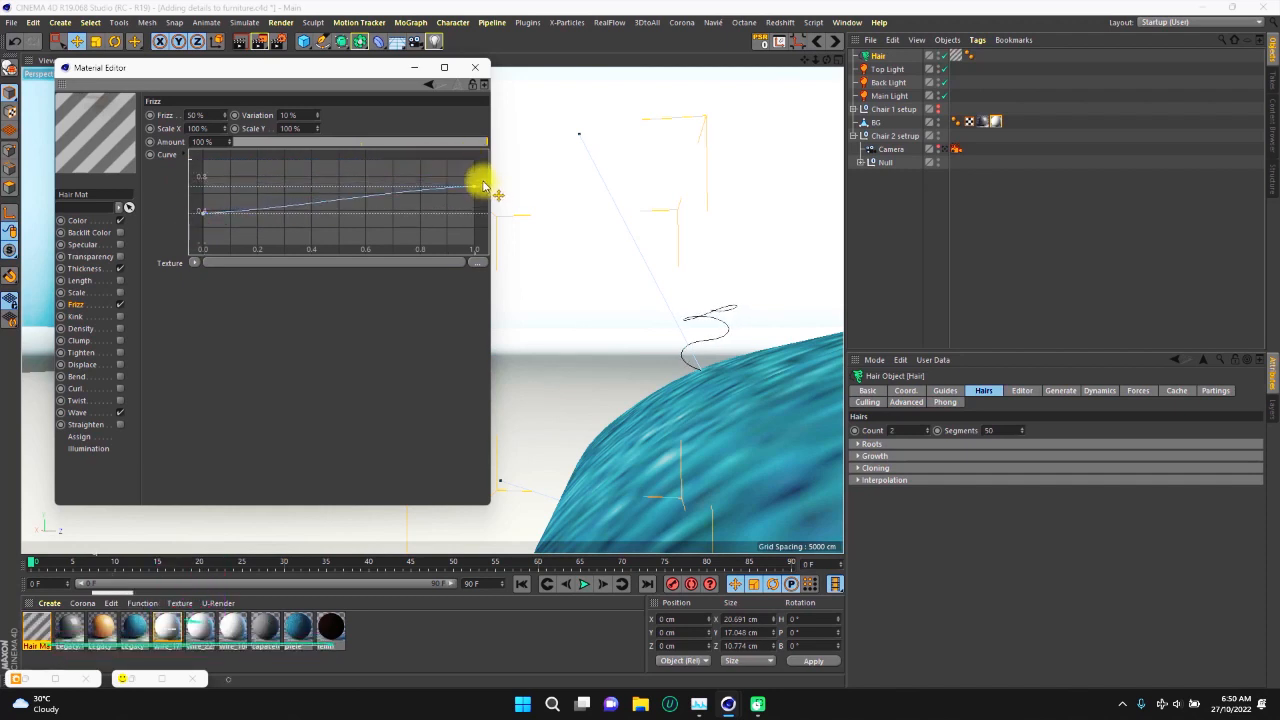
Enable Kink in the hair material and move its curve's start point to about 0.3 along and 0.27 up.
click(122, 318)
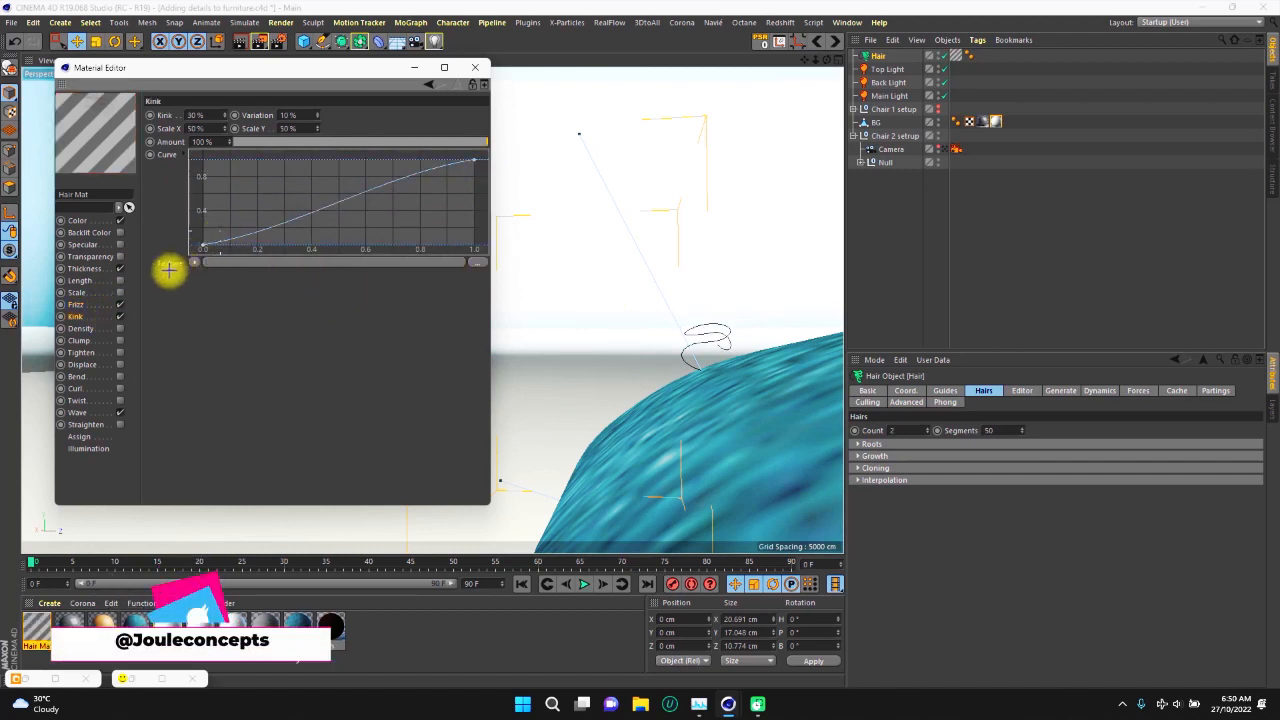
drag(203, 246, 283, 226)
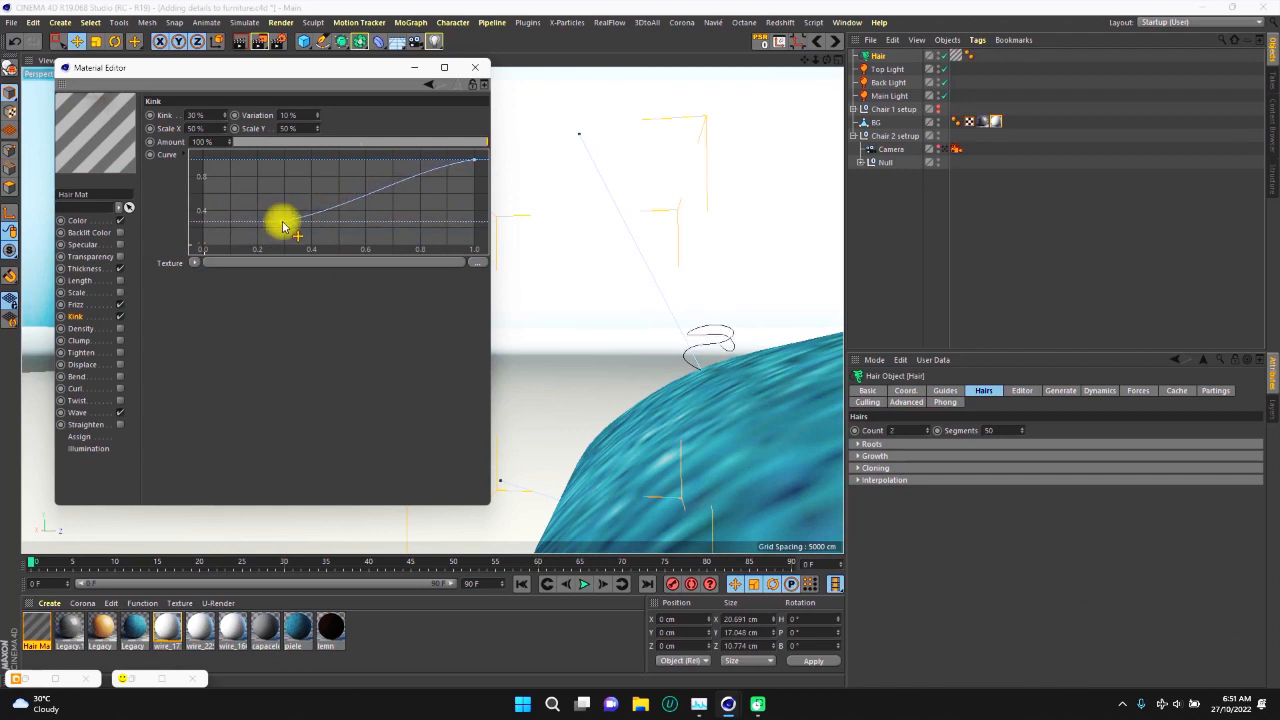
drag(283, 226, 283, 226)
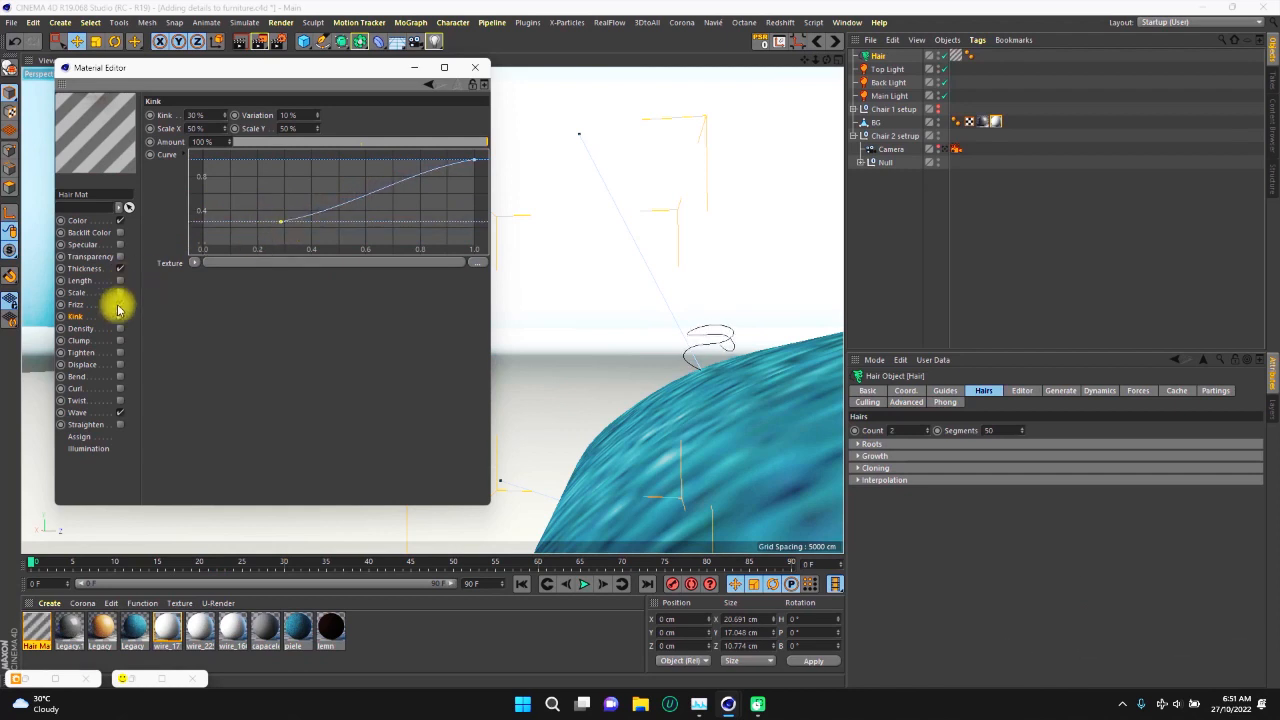
Compare the strand's shape with Kink and Frizz switched off and on, leaving both enabled.
click(120, 316)
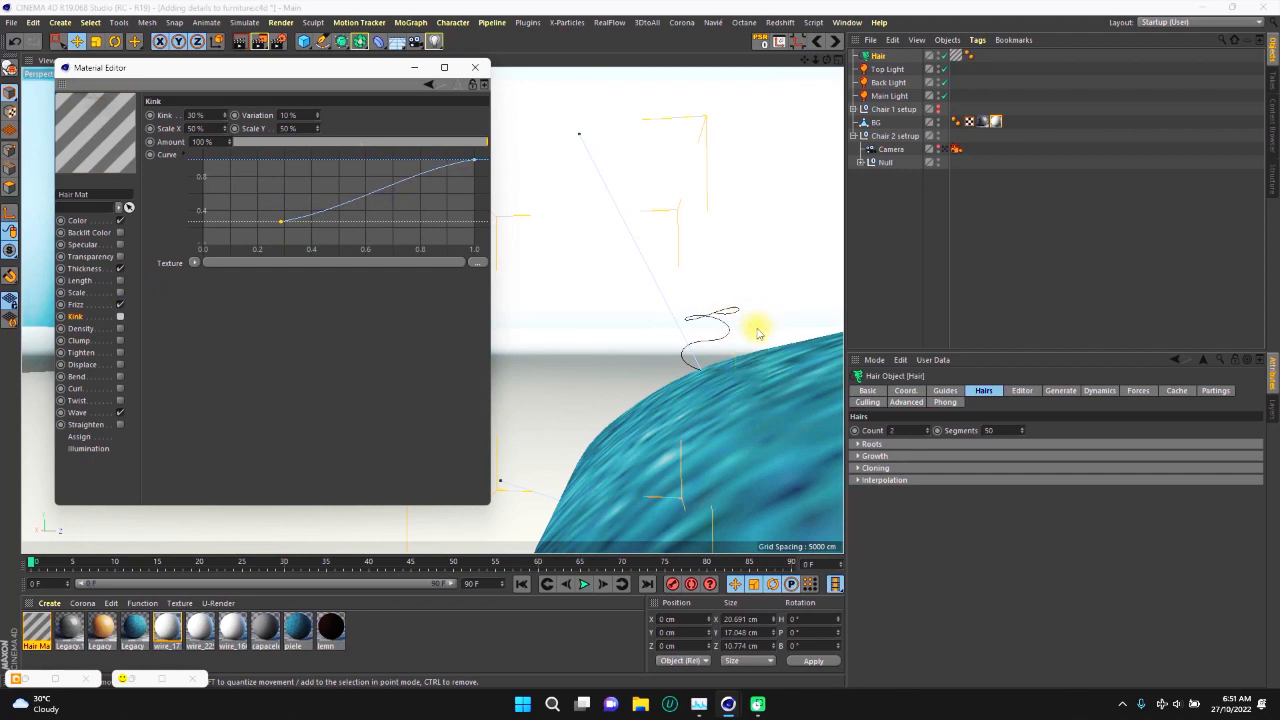
click(120, 316)
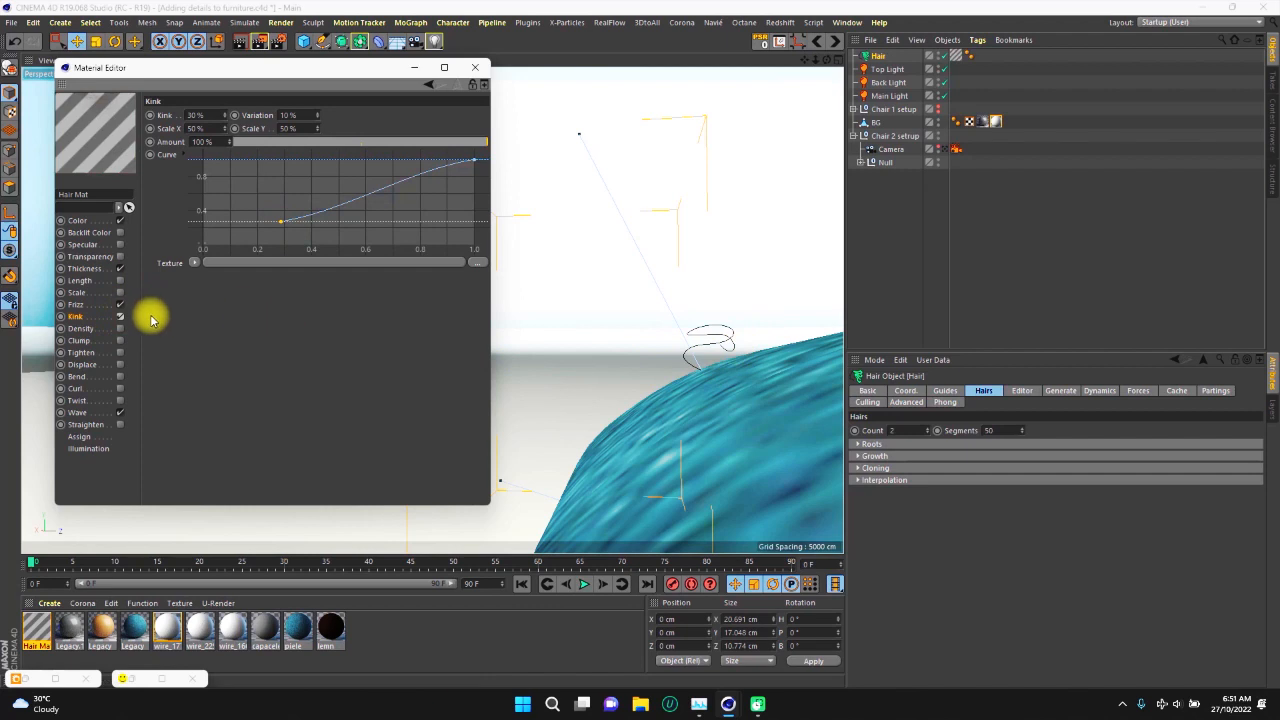
click(121, 304)
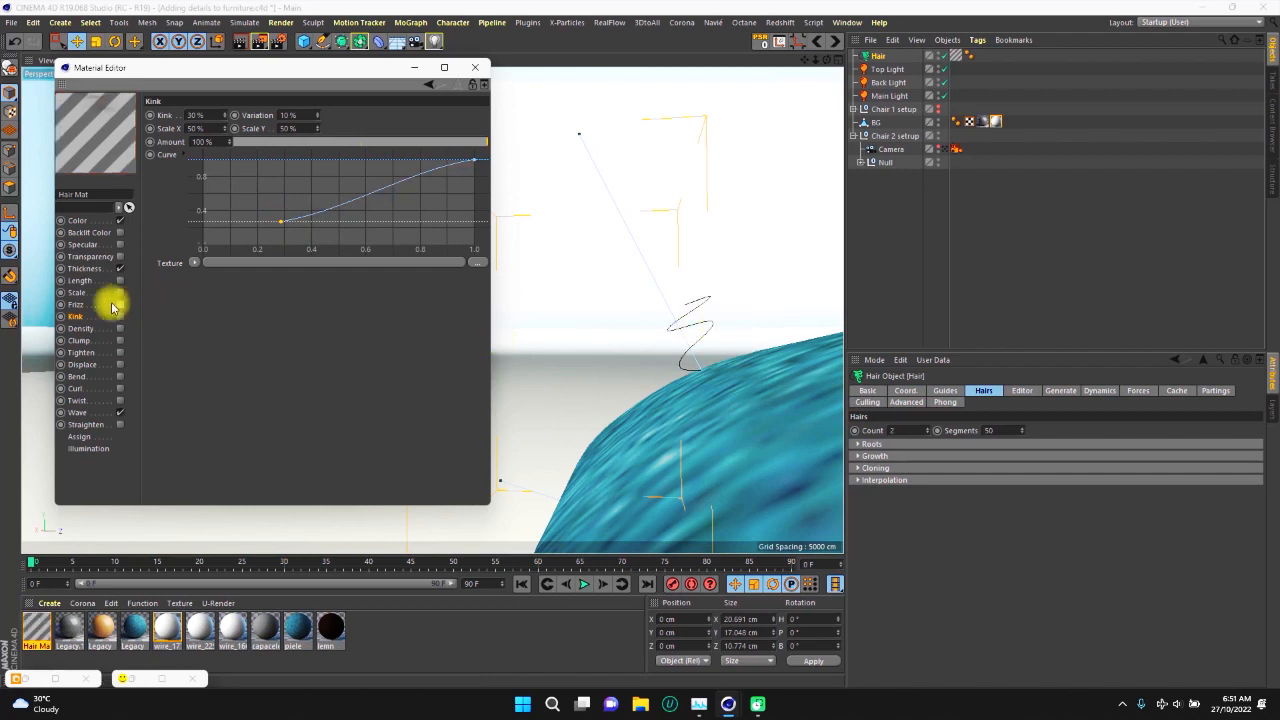
click(118, 306)
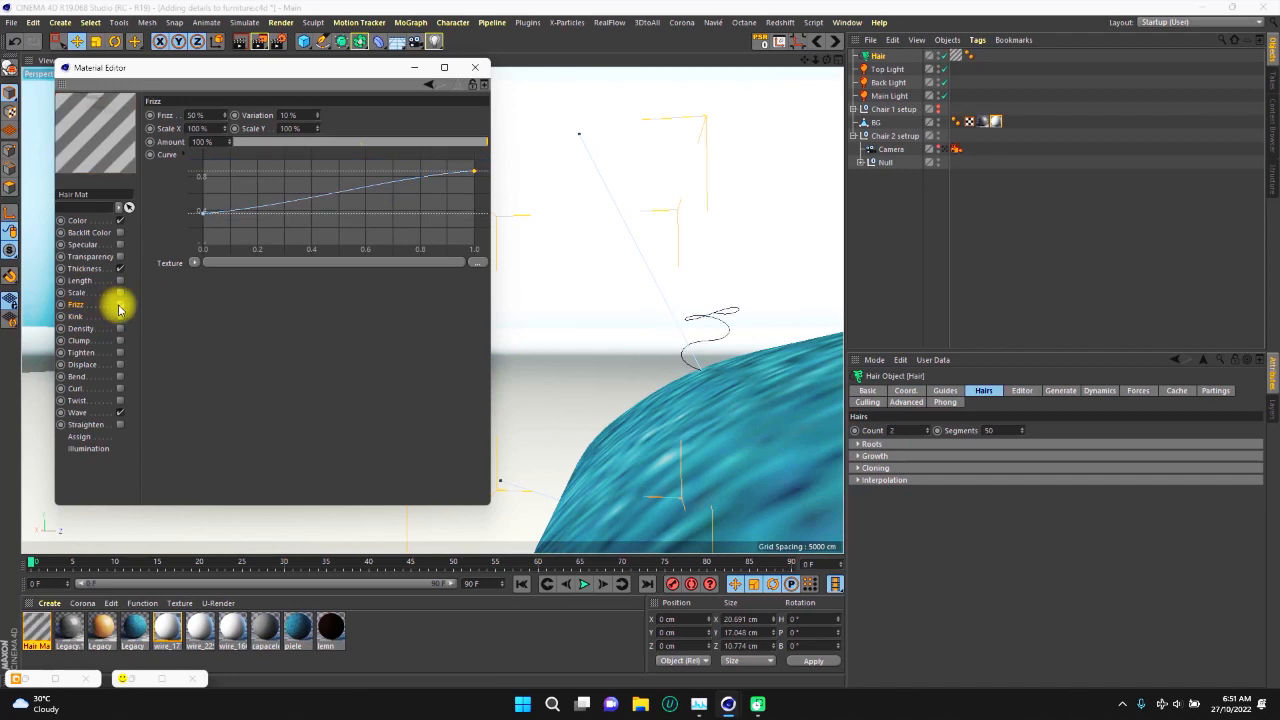
click(120, 304)
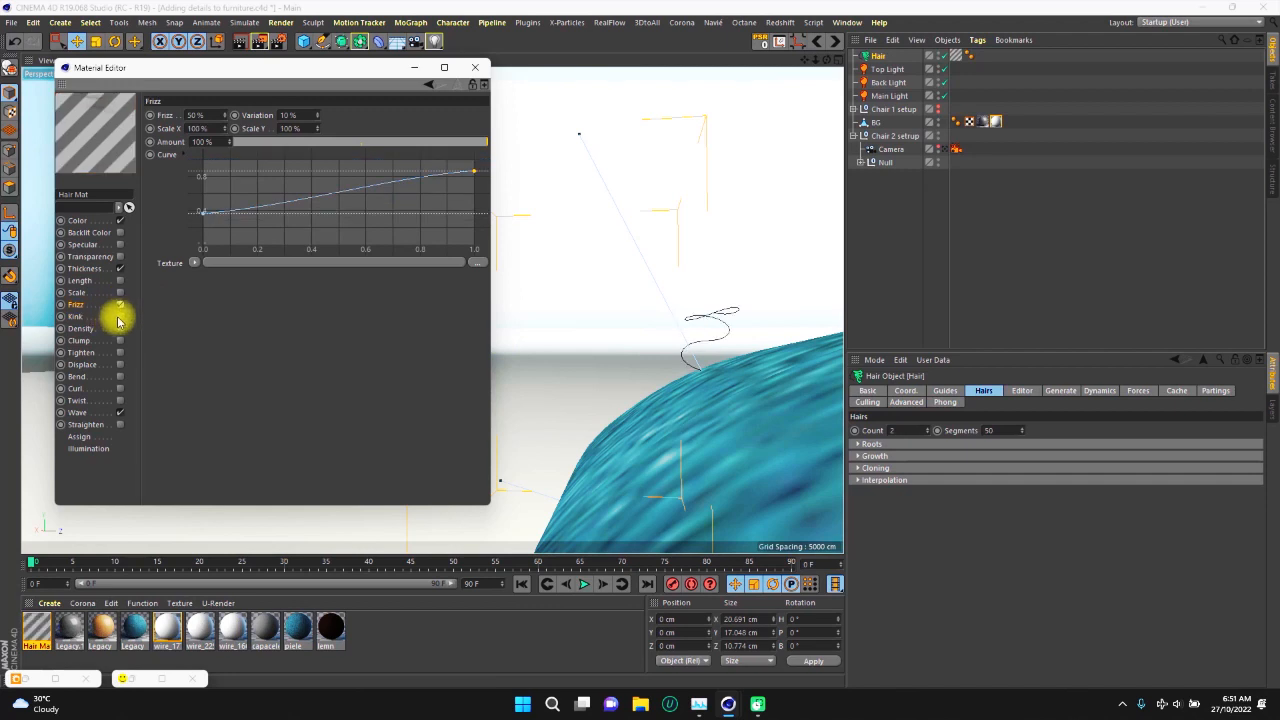
click(120, 316)
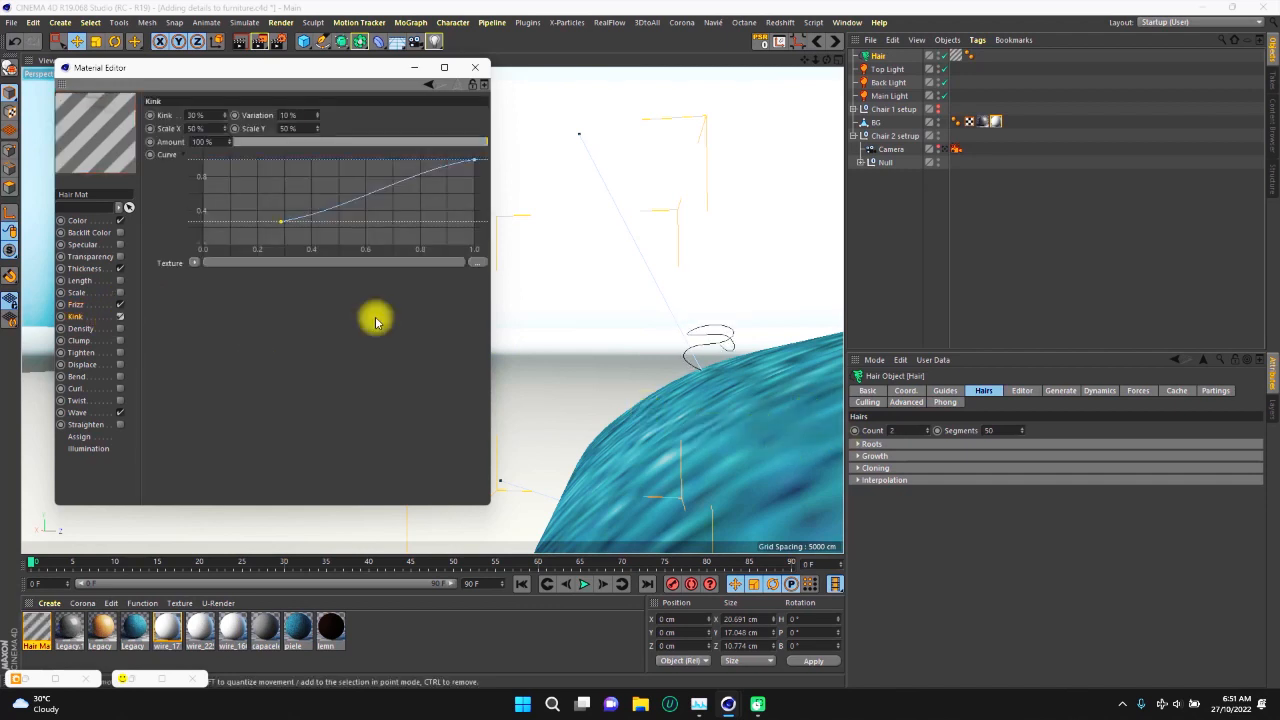
Try a Kink strength of 20 % in the hair material together with a guide length of 5 cm on the Hair object.
double_click(196, 115)
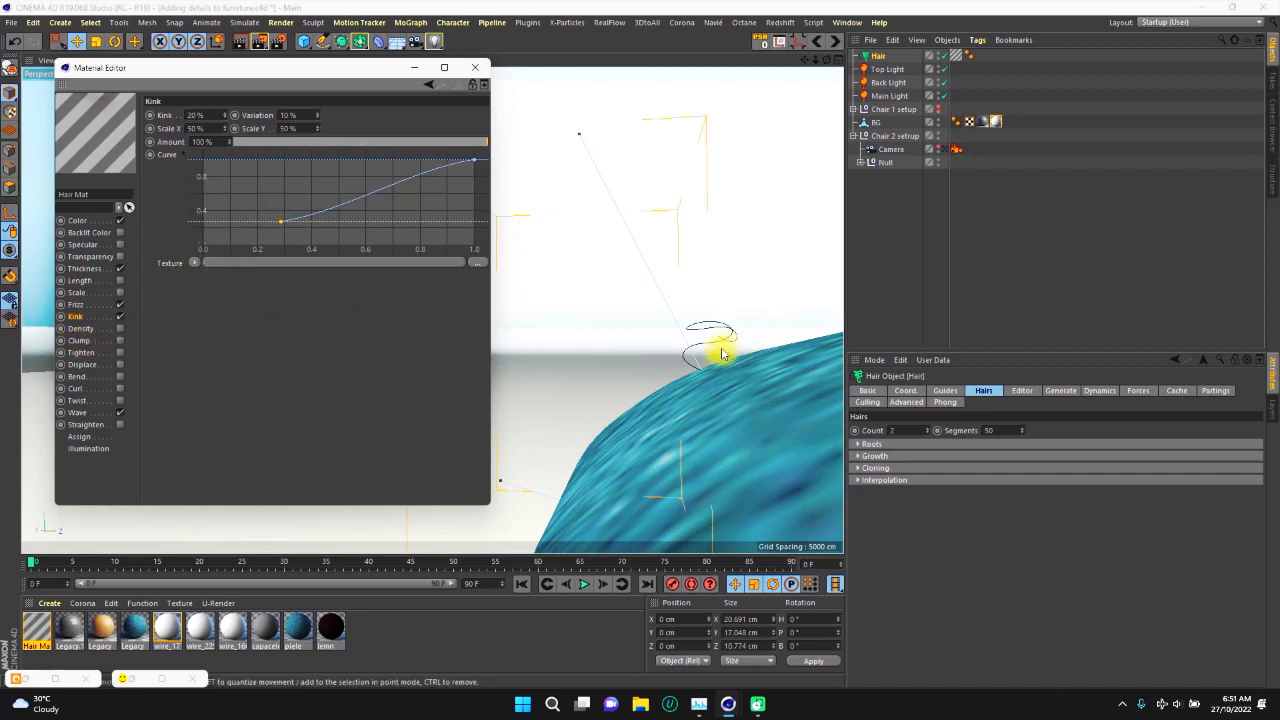
alt+right_drag(738, 377, 660, 356)
click(878, 56)
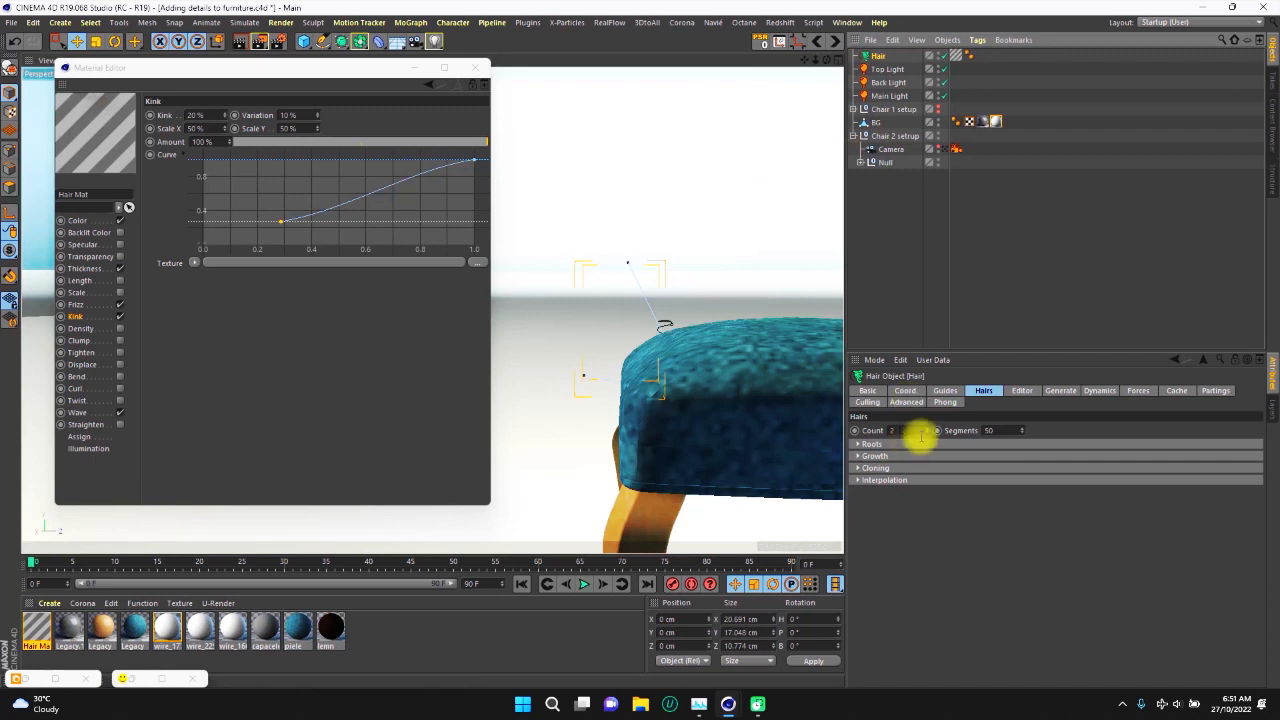
click(945, 390)
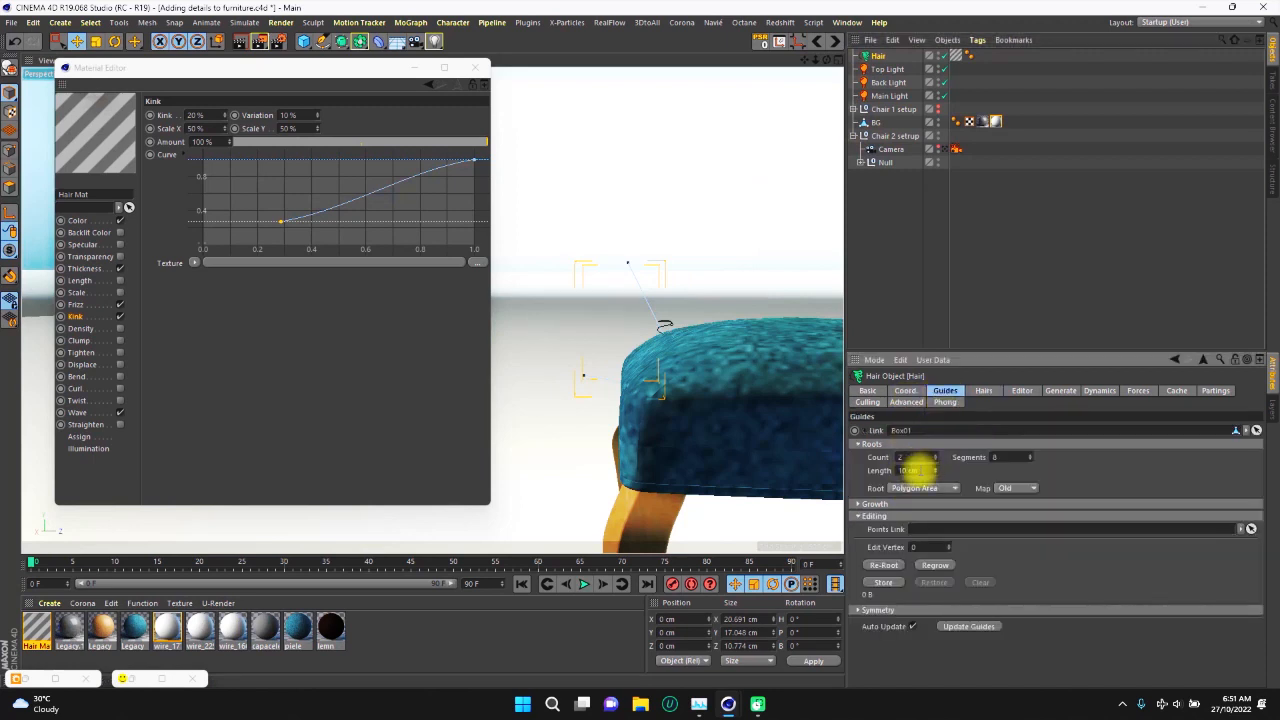
click(915, 470)
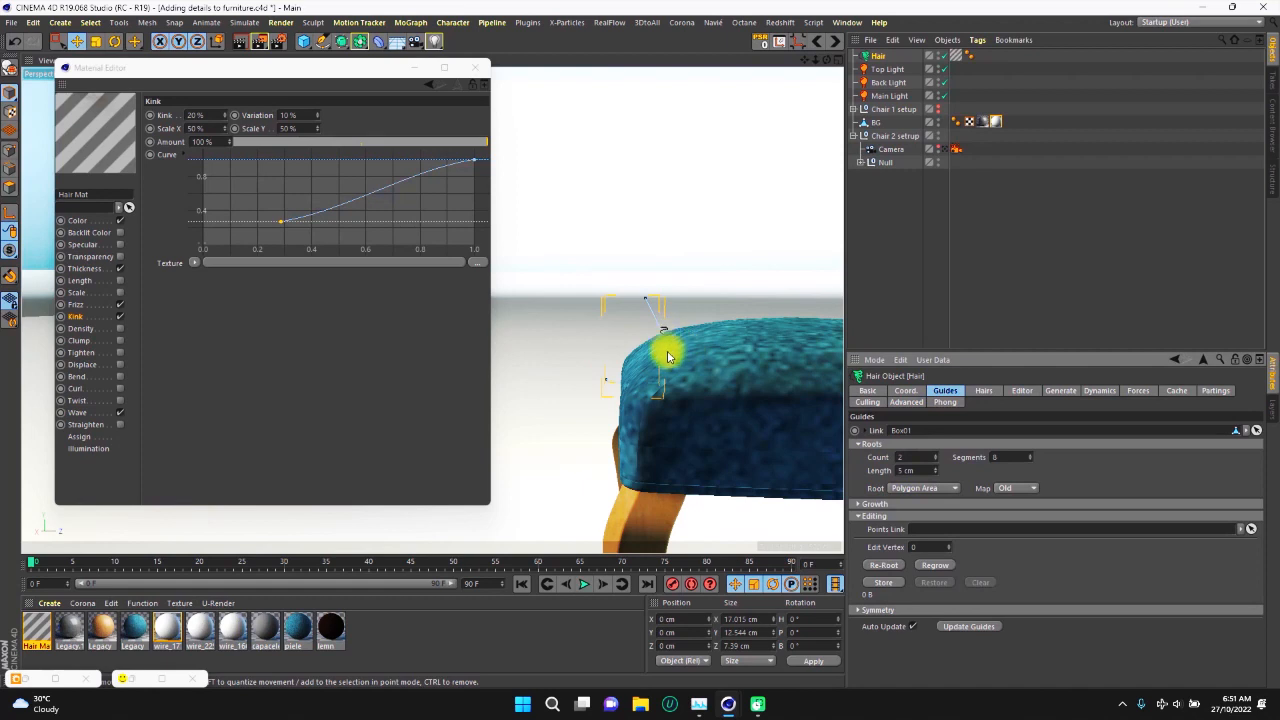
Set the Wave strength in the hair material to 10 %.
alt+right_drag(667, 338, 728, 276)
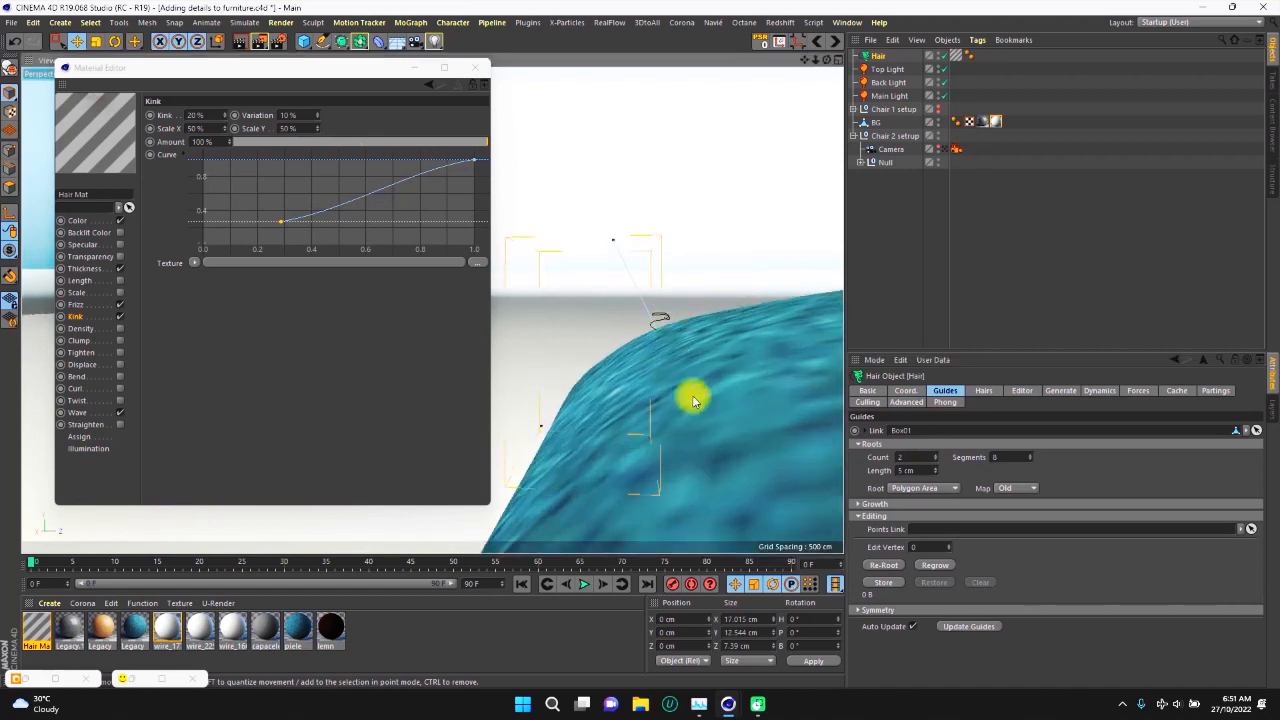
click(79, 414)
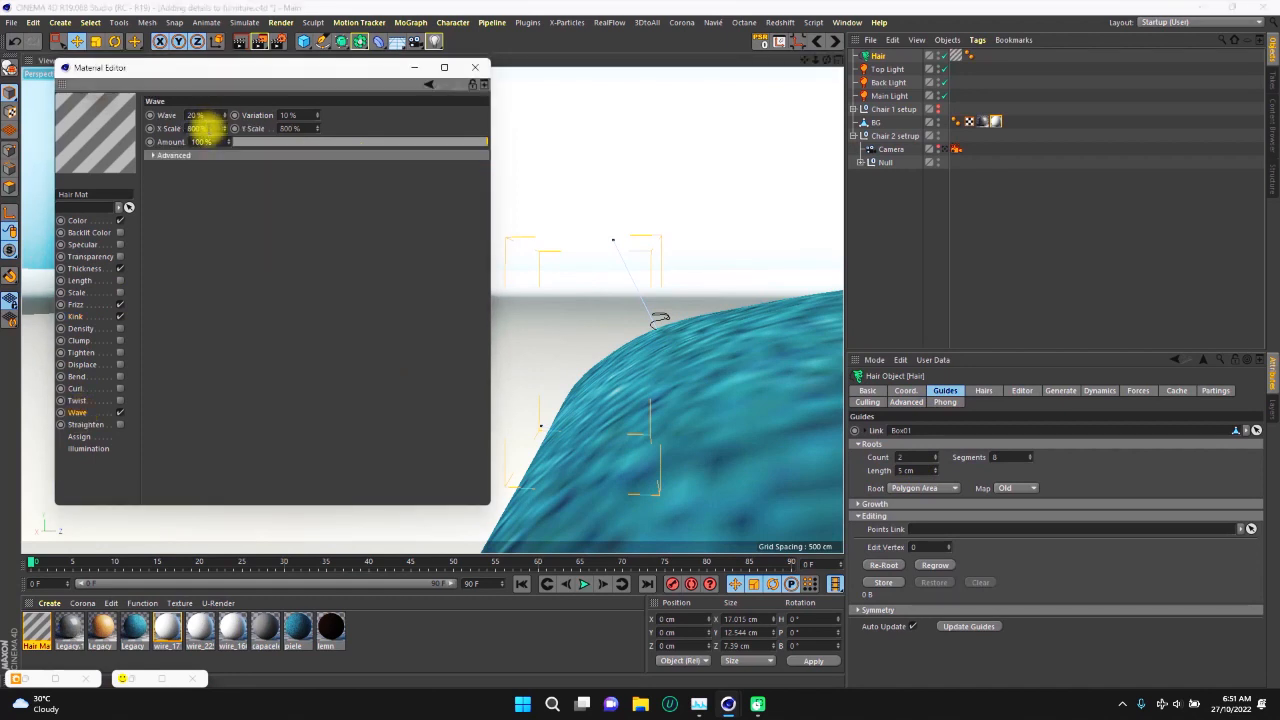
double_click(192, 115)
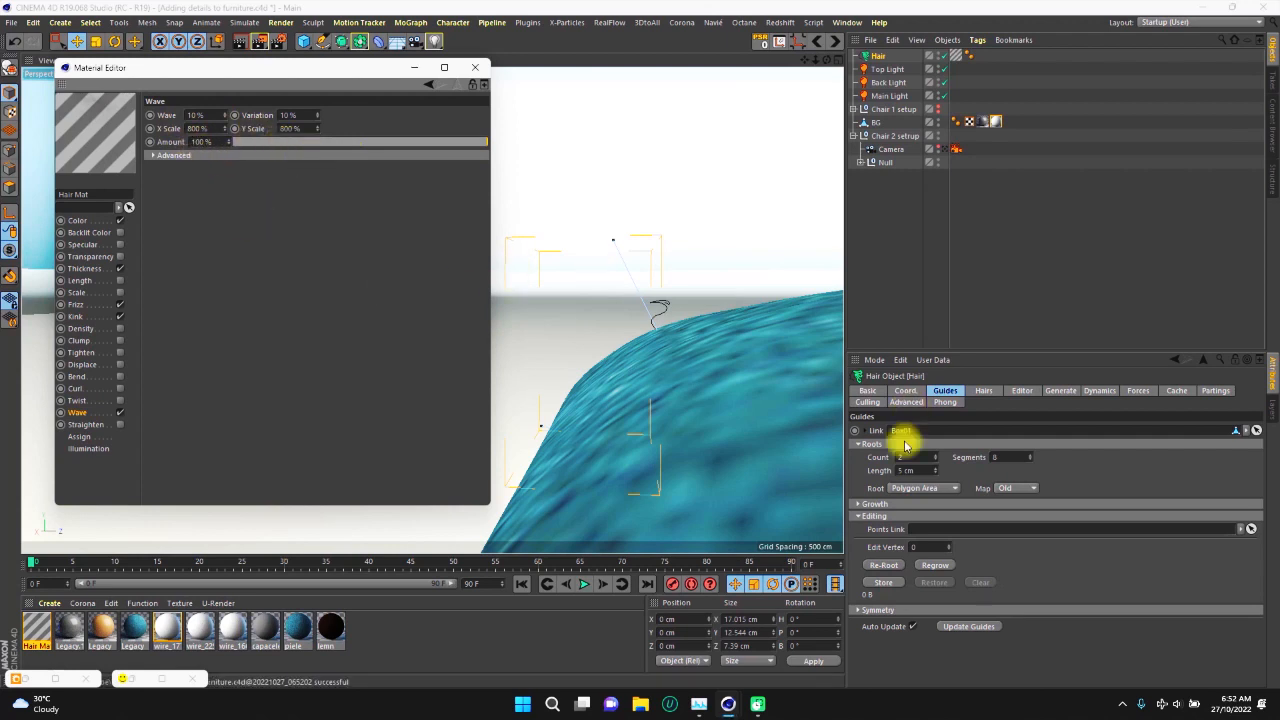
Shorten the hair guides to 3 cm and set the wave's X Scale and Y Scale to 400 %.
double_click(898, 471)
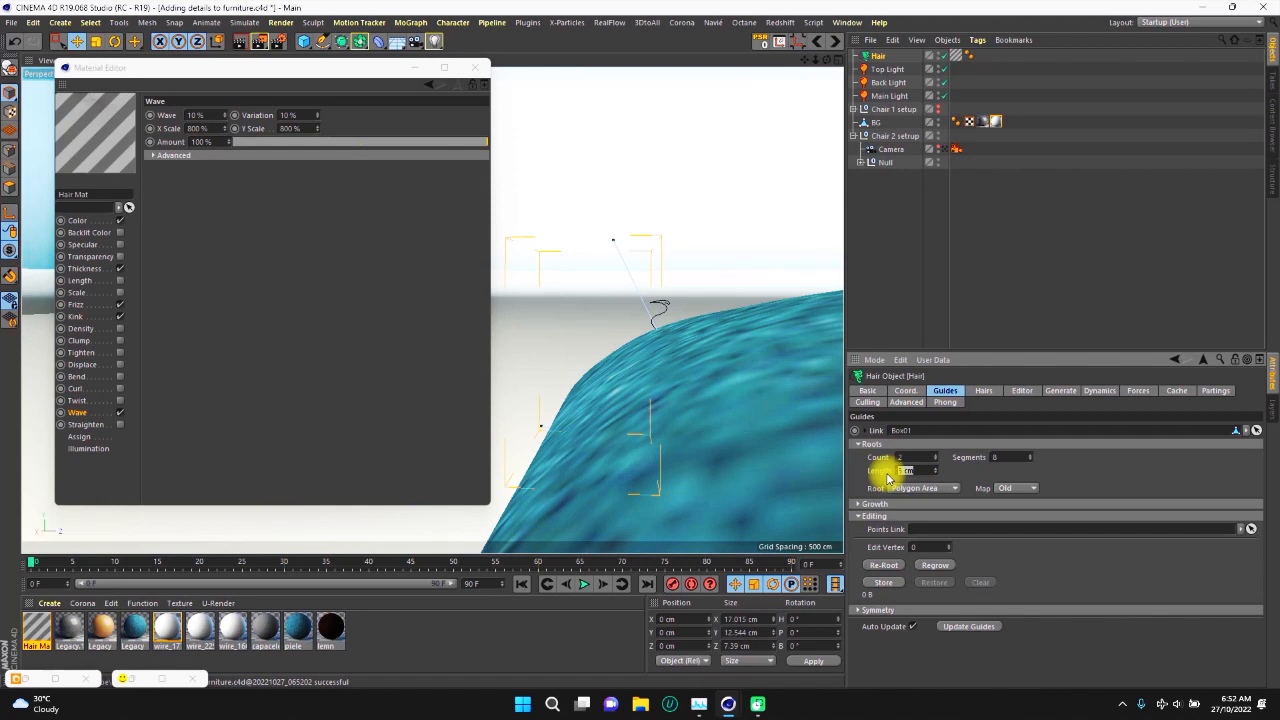
text(3)
key(Return)
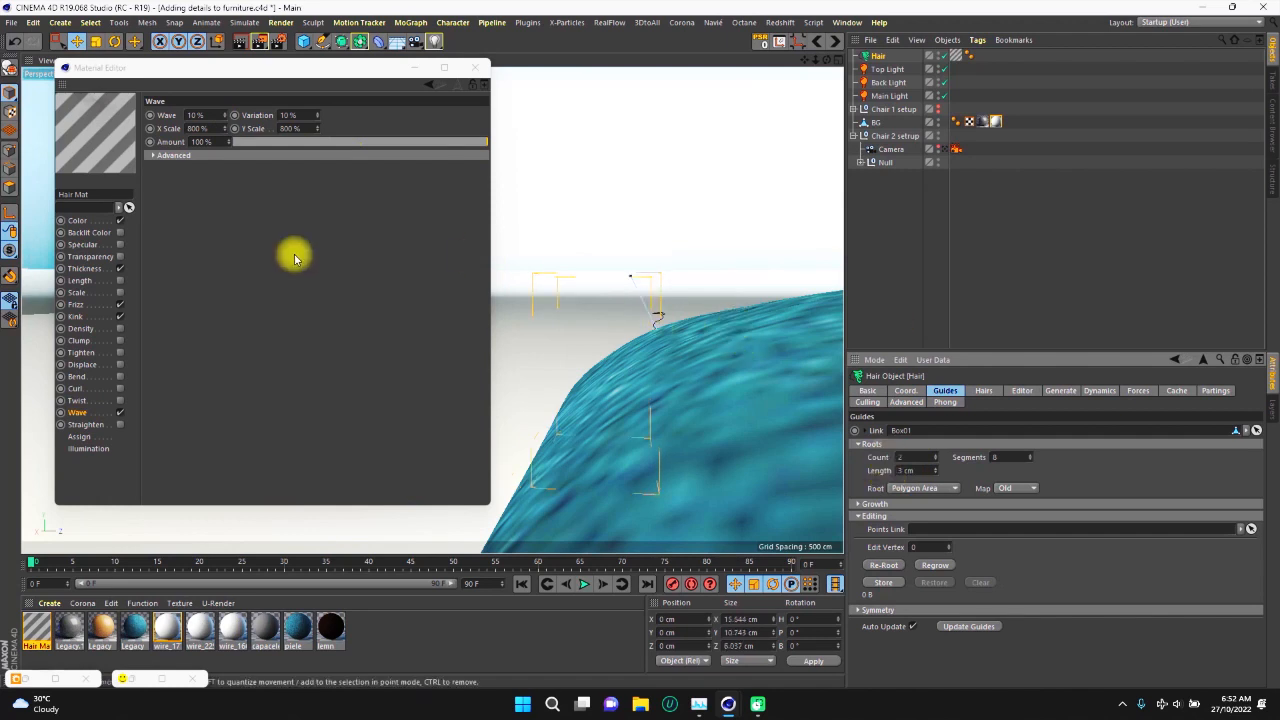
click(182, 131)
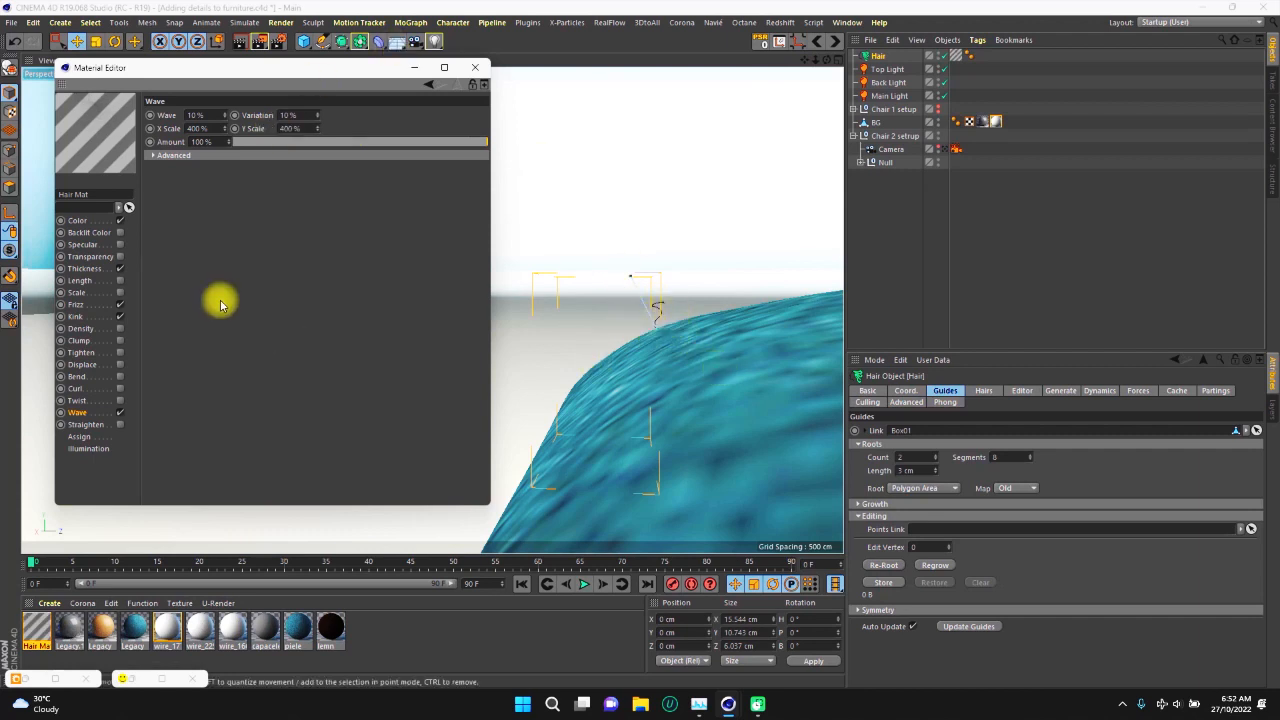
Set the hair material's Kink strength to 50 % and its Frizz strength to 70 %.
click(73, 316)
drag(207, 115, 184, 116)
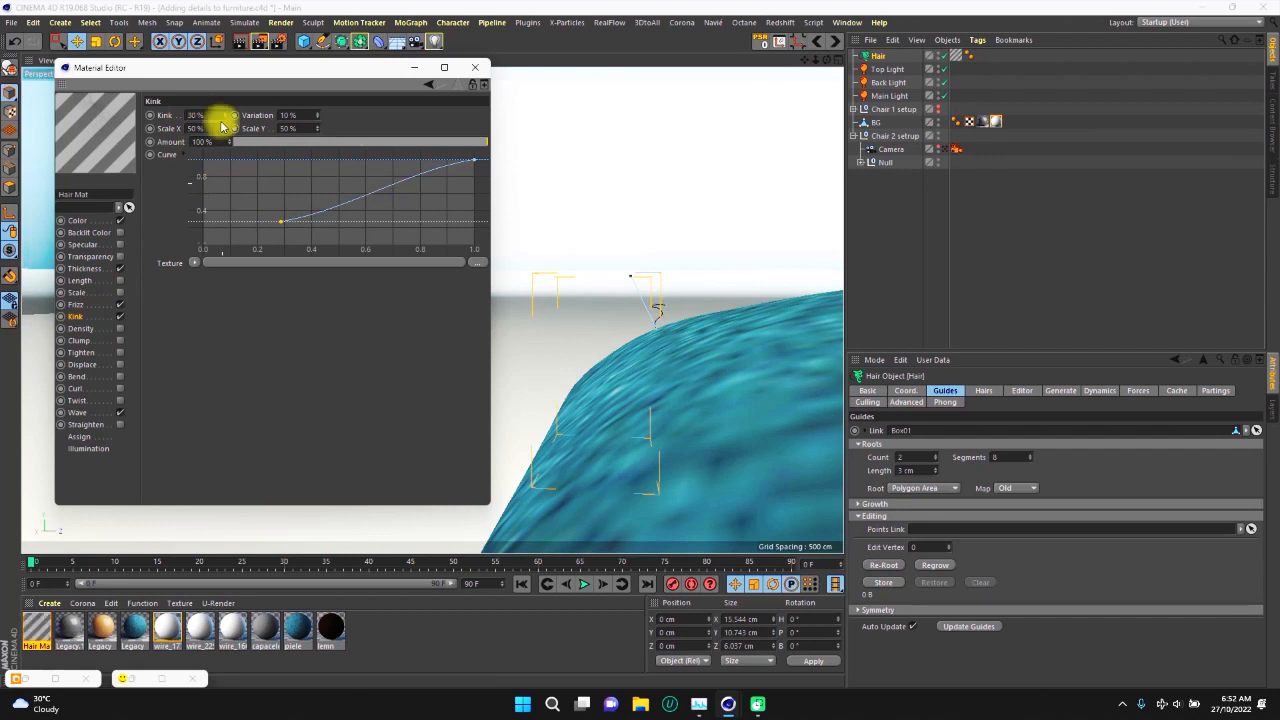
drag(208, 115, 178, 121)
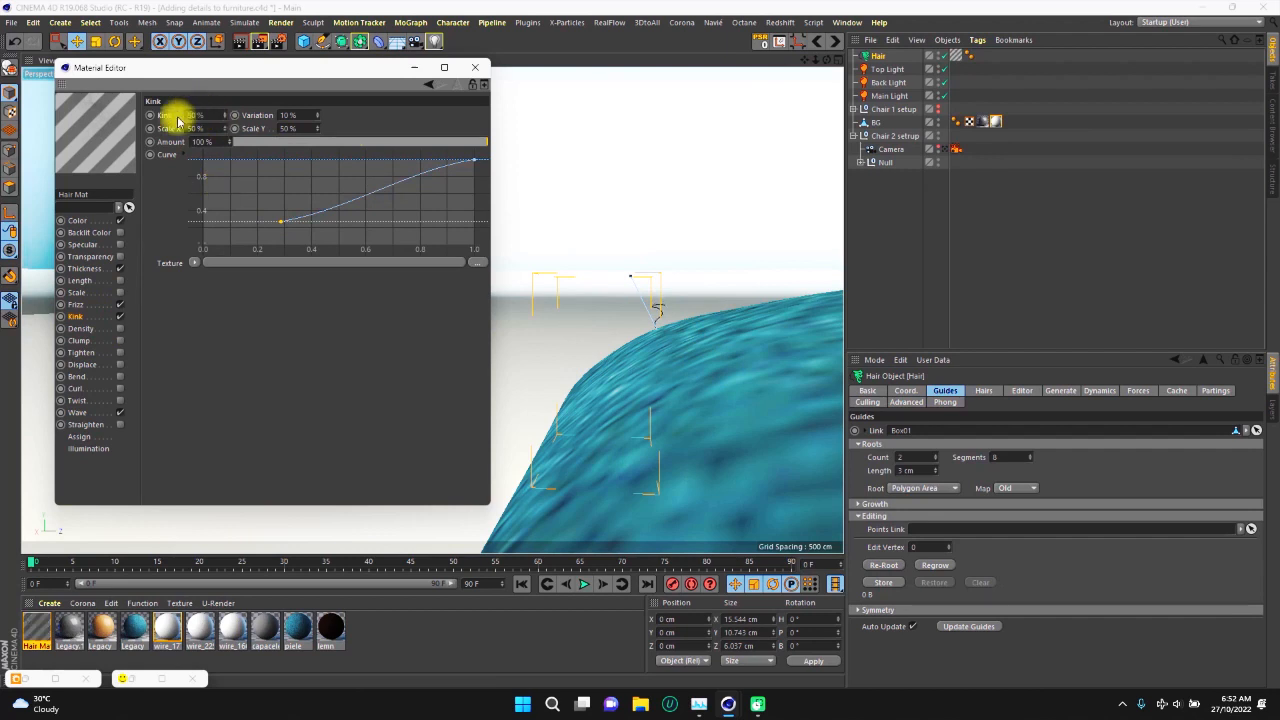
click(75, 304)
drag(206, 115, 180, 118)
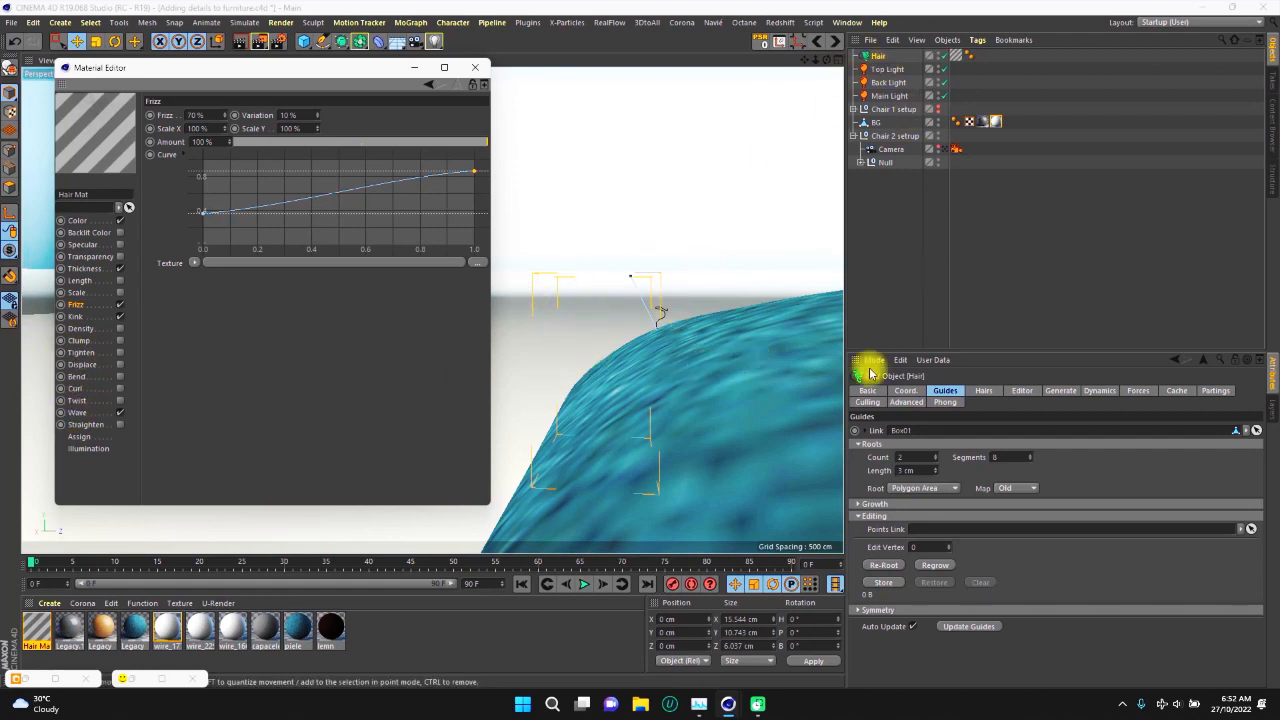
Look through the Chair 2 setup's camera, move the Material Editor clear of the seat, and deselect the hair.
click(952, 150)
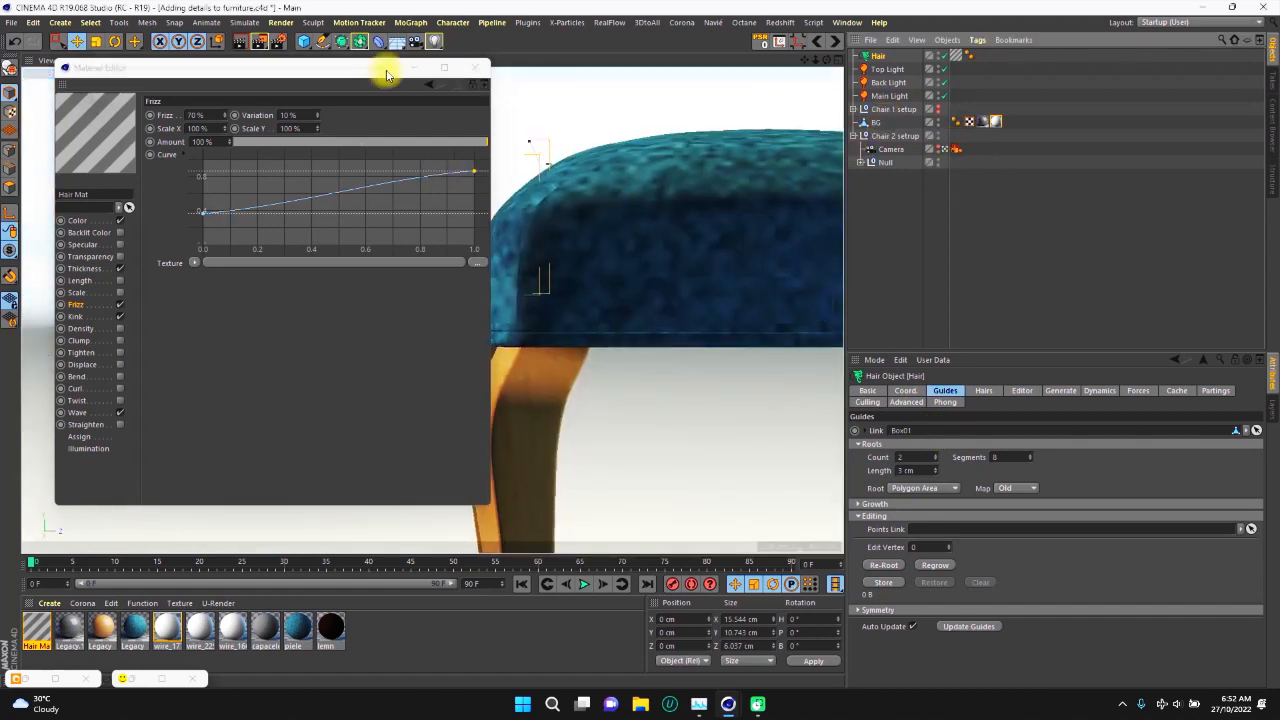
drag(383, 69, 293, 92)
click(1014, 157)
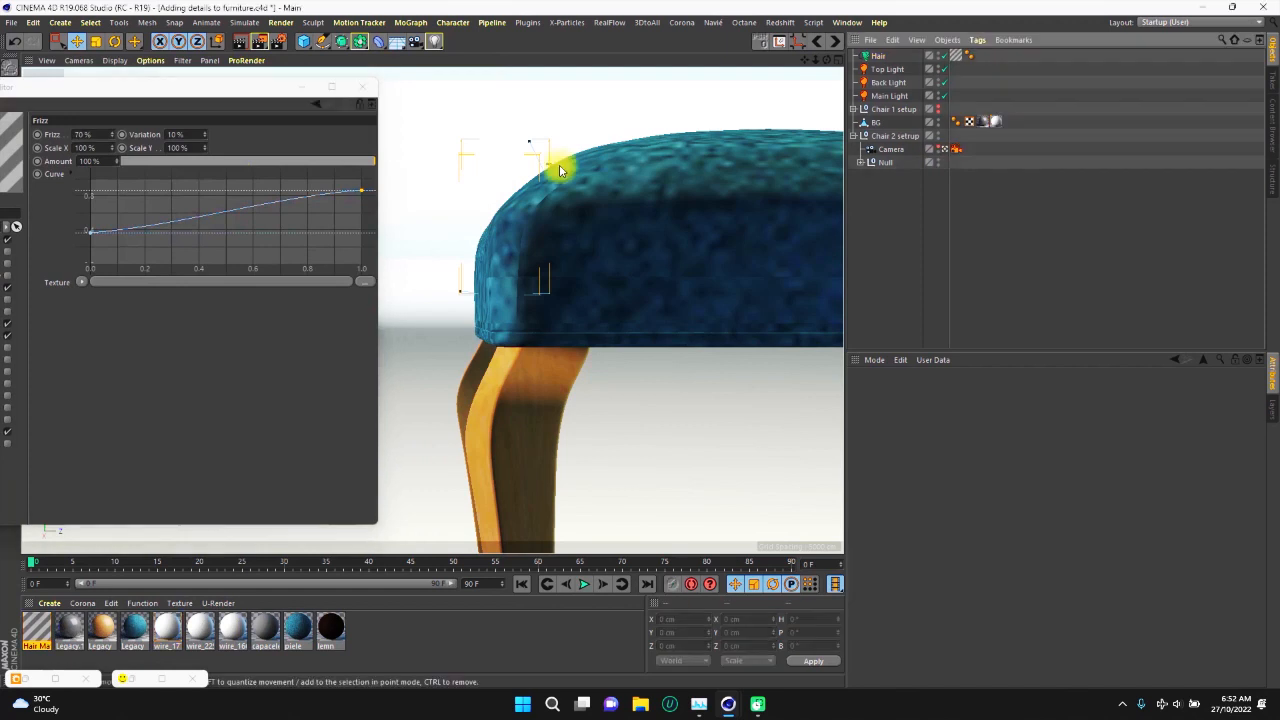
Set the Hair object's hair count to 500.
click(876, 56)
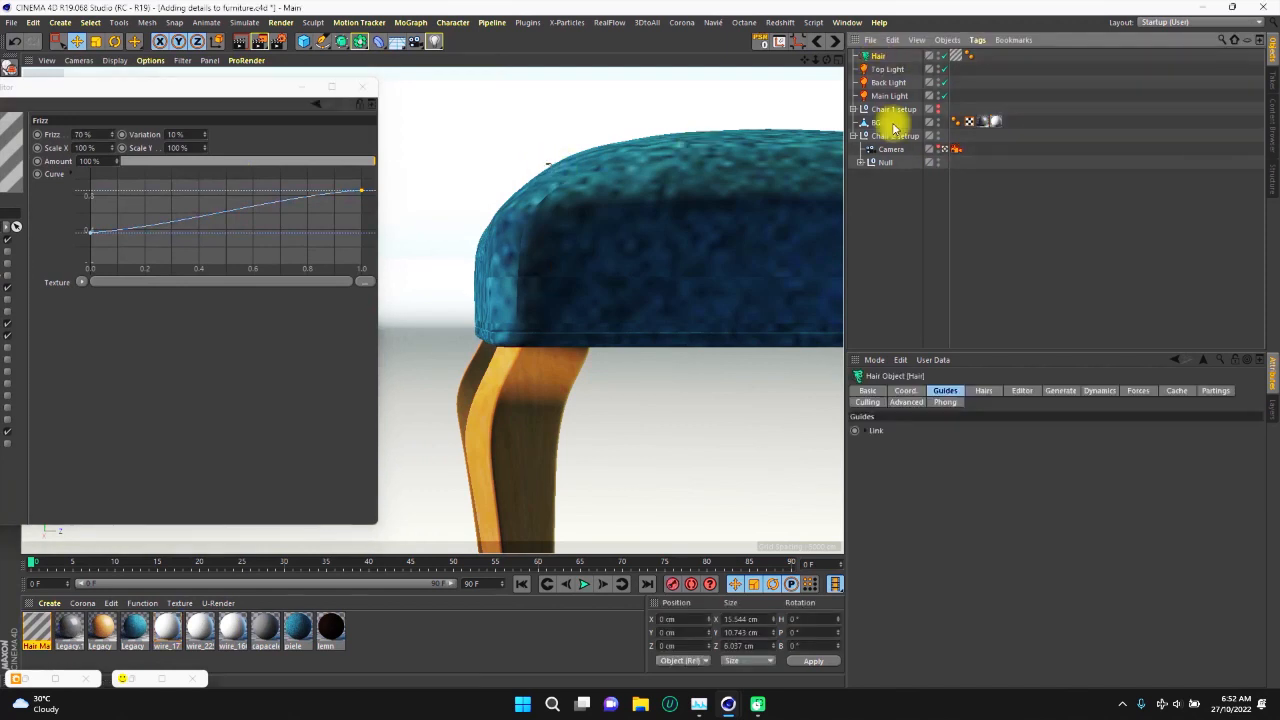
click(981, 391)
drag(905, 432, 883, 436)
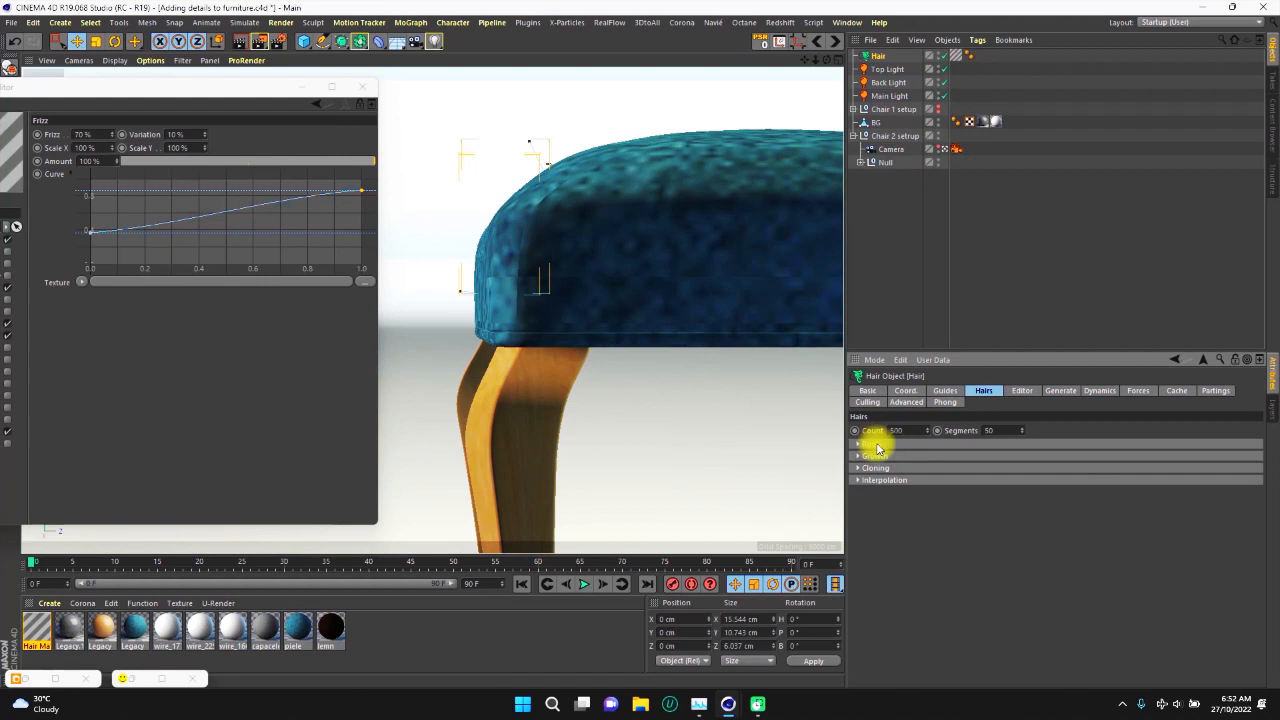
key(Return)
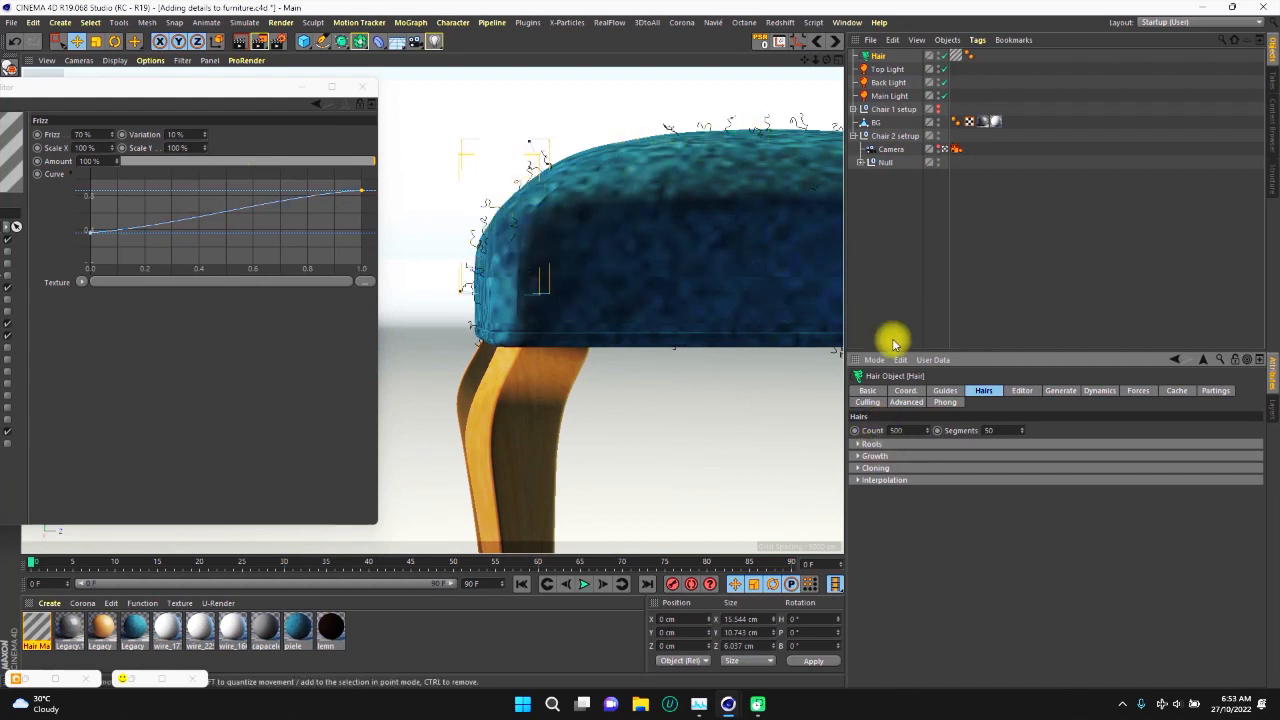
Set the hair guides' length to 1 cm and deselect the hair to check it on the seat.
click(944, 390)
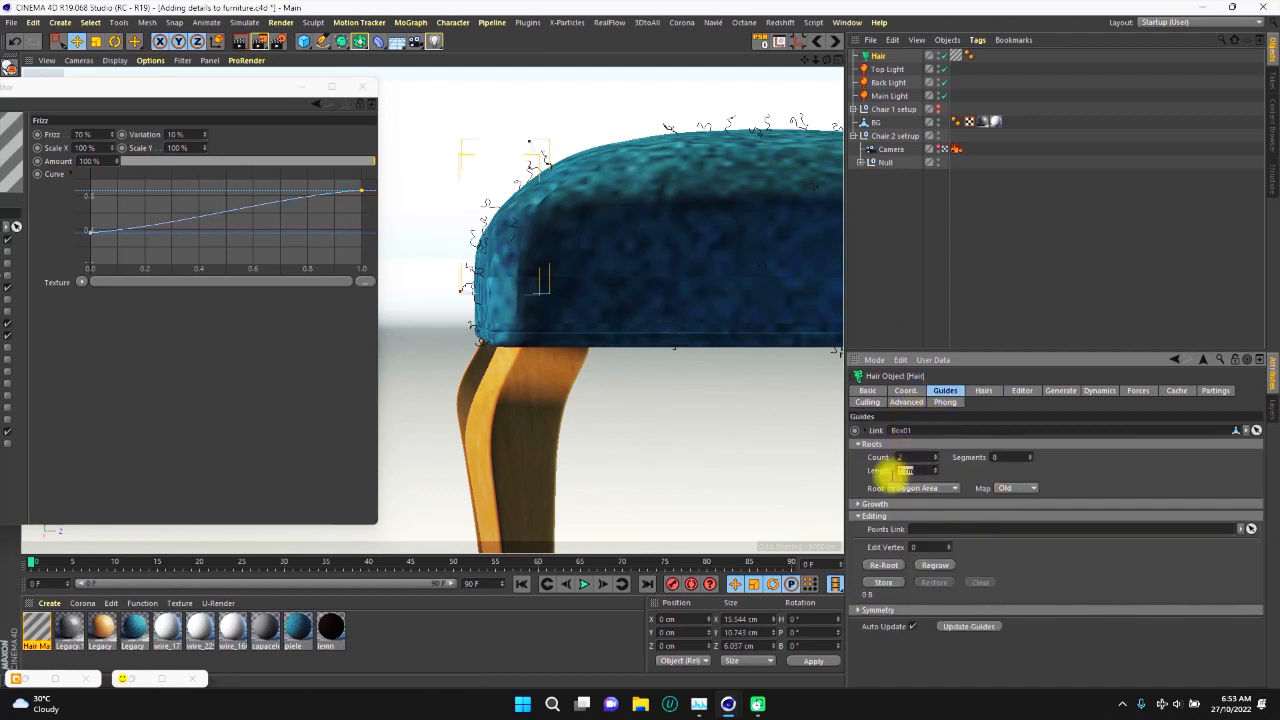
key(Return)
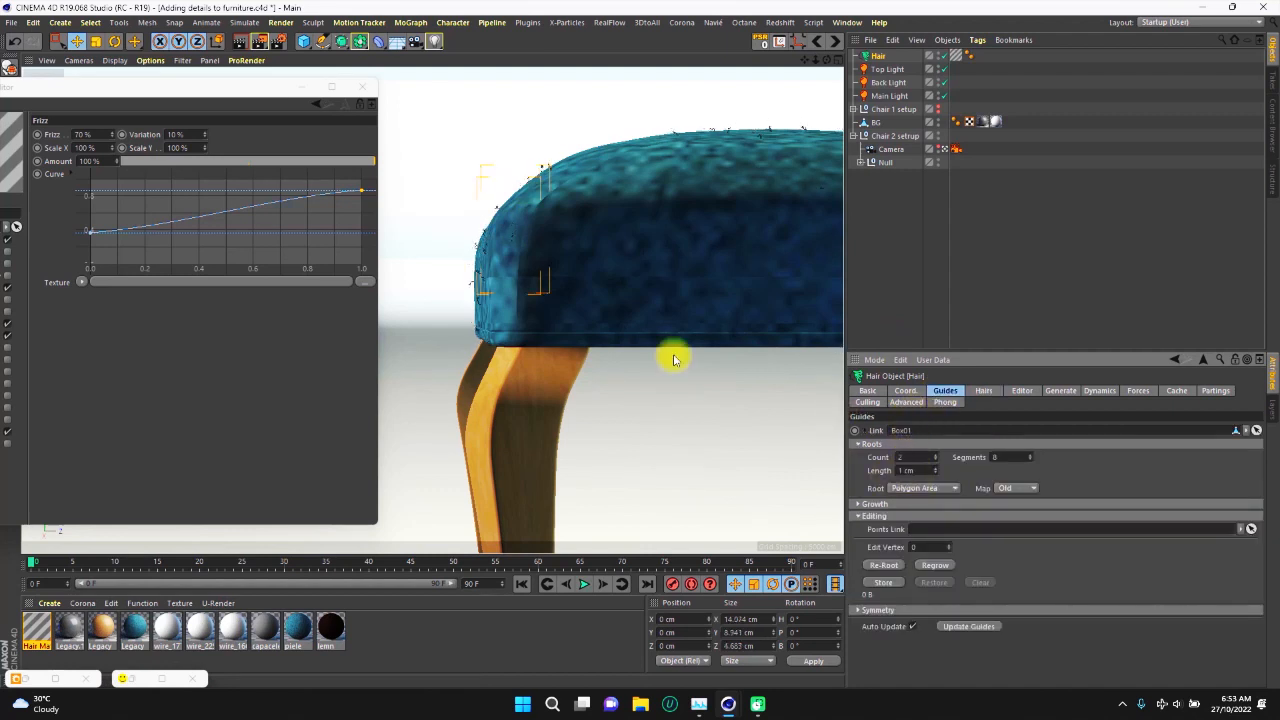
click(979, 152)
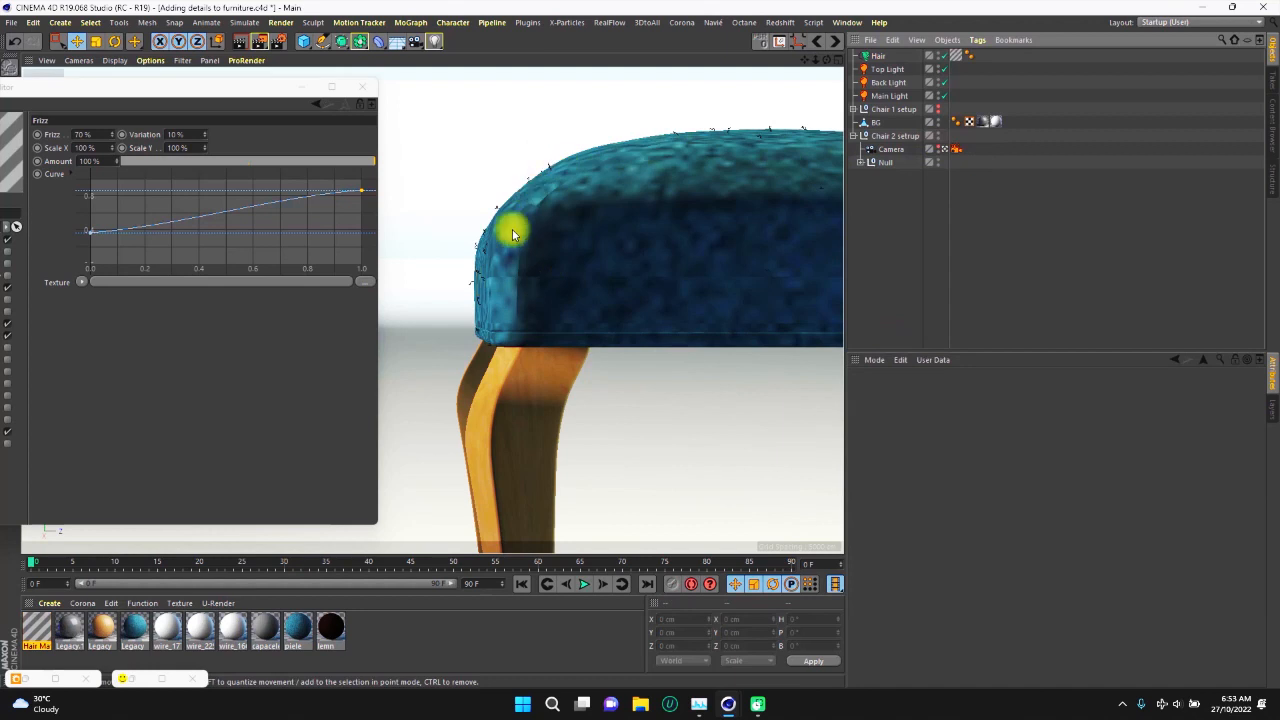
Try a hair count of 5000 on the Hair object.
click(877, 55)
double_click(906, 470)
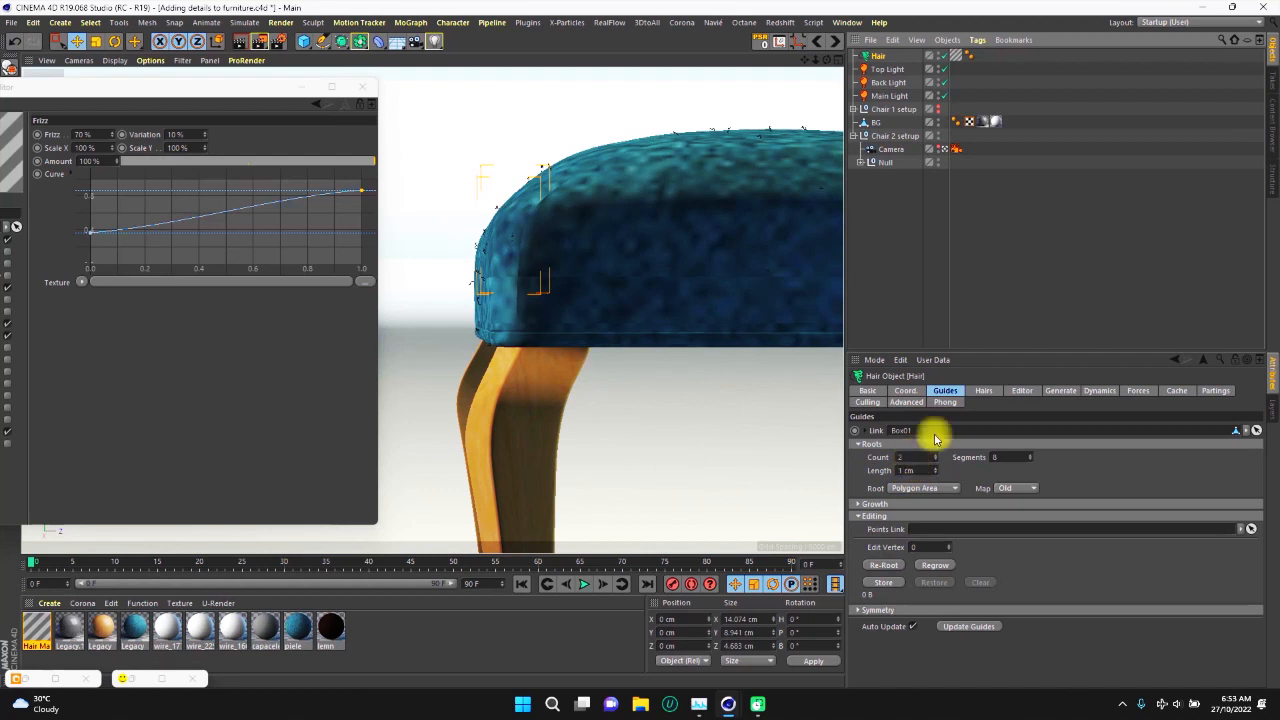
click(978, 390)
double_click(896, 430)
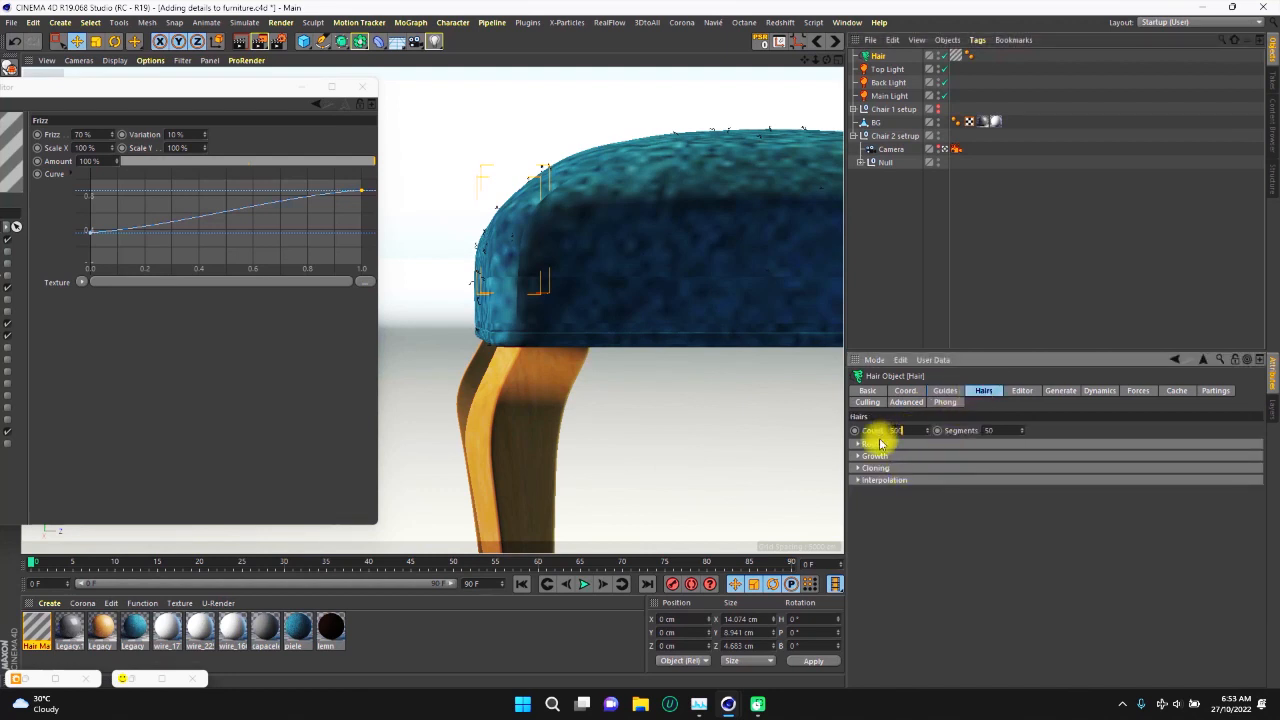
key(Return)
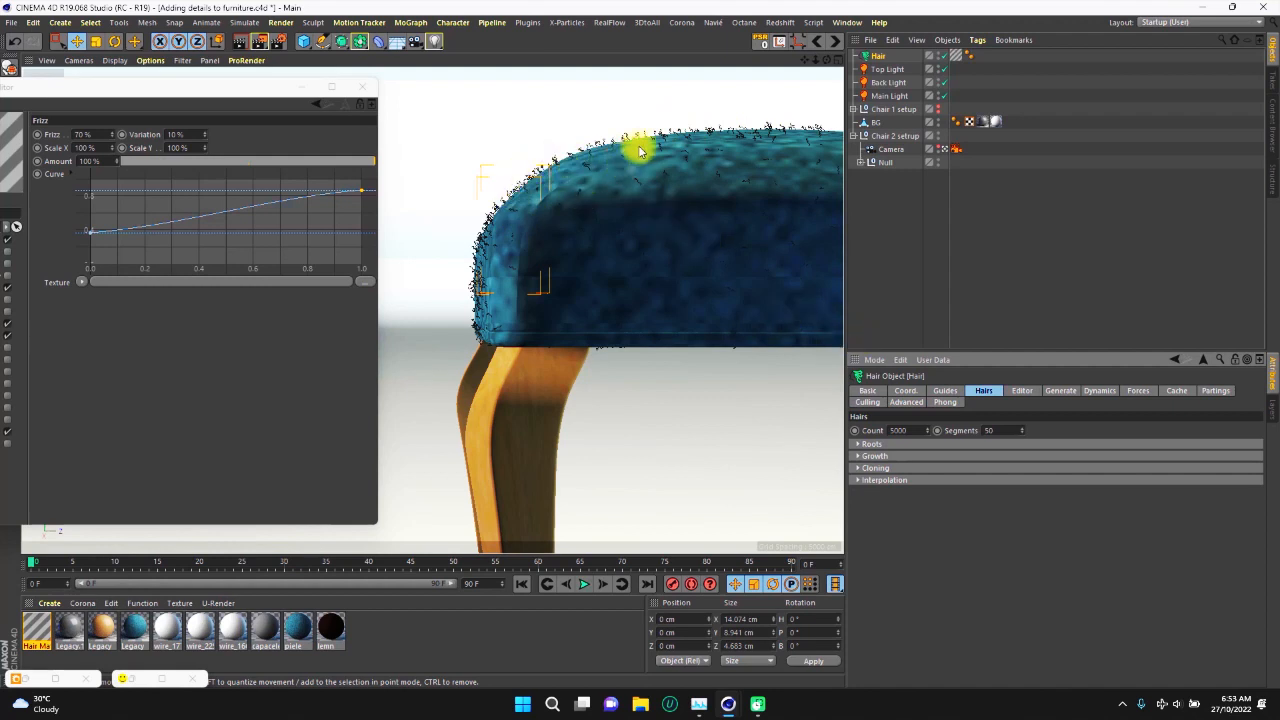
Reduce the Hair object's hair count to 500, then lower it further and deselect the hair to check the seat.
click(891, 430)
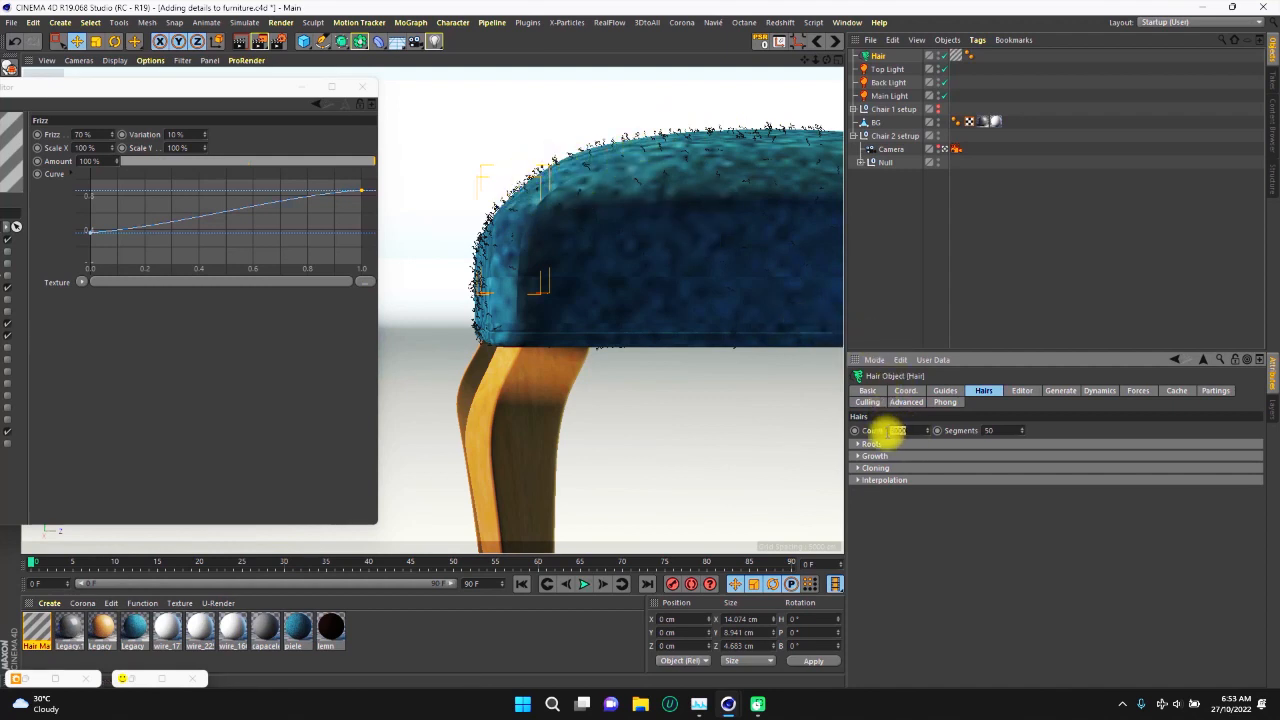
text(500)
key(Return)
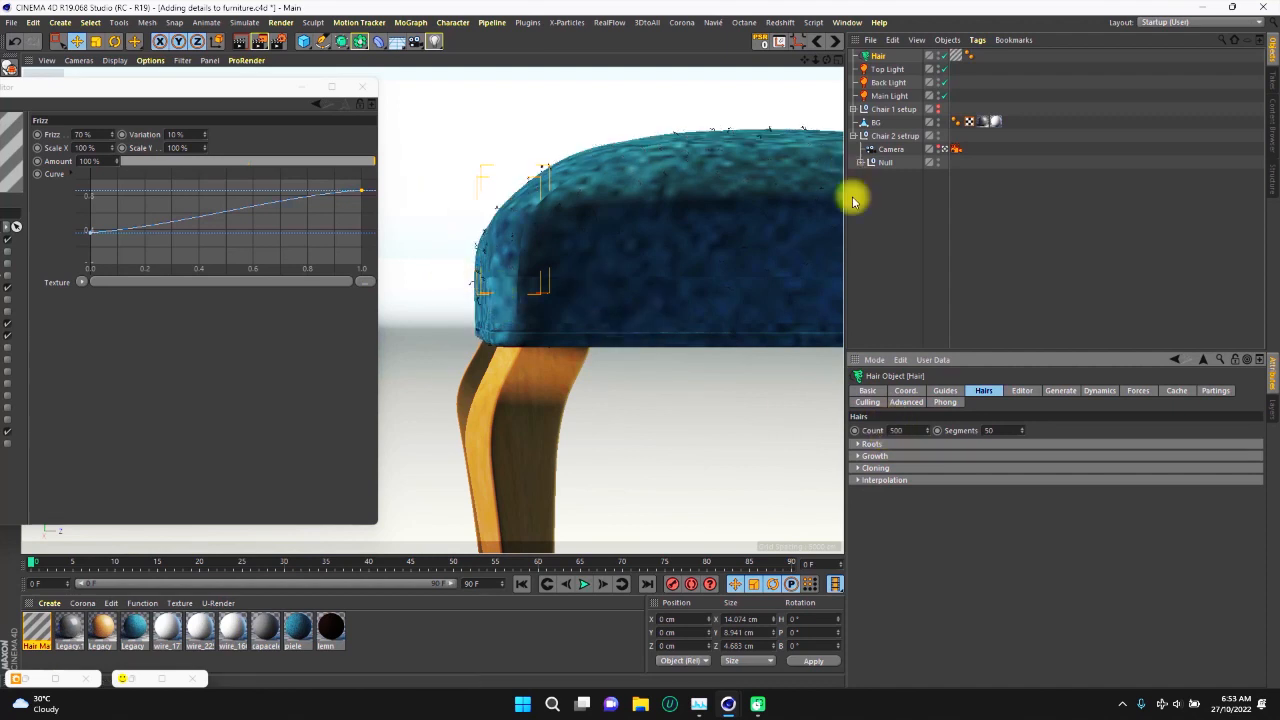
click(977, 203)
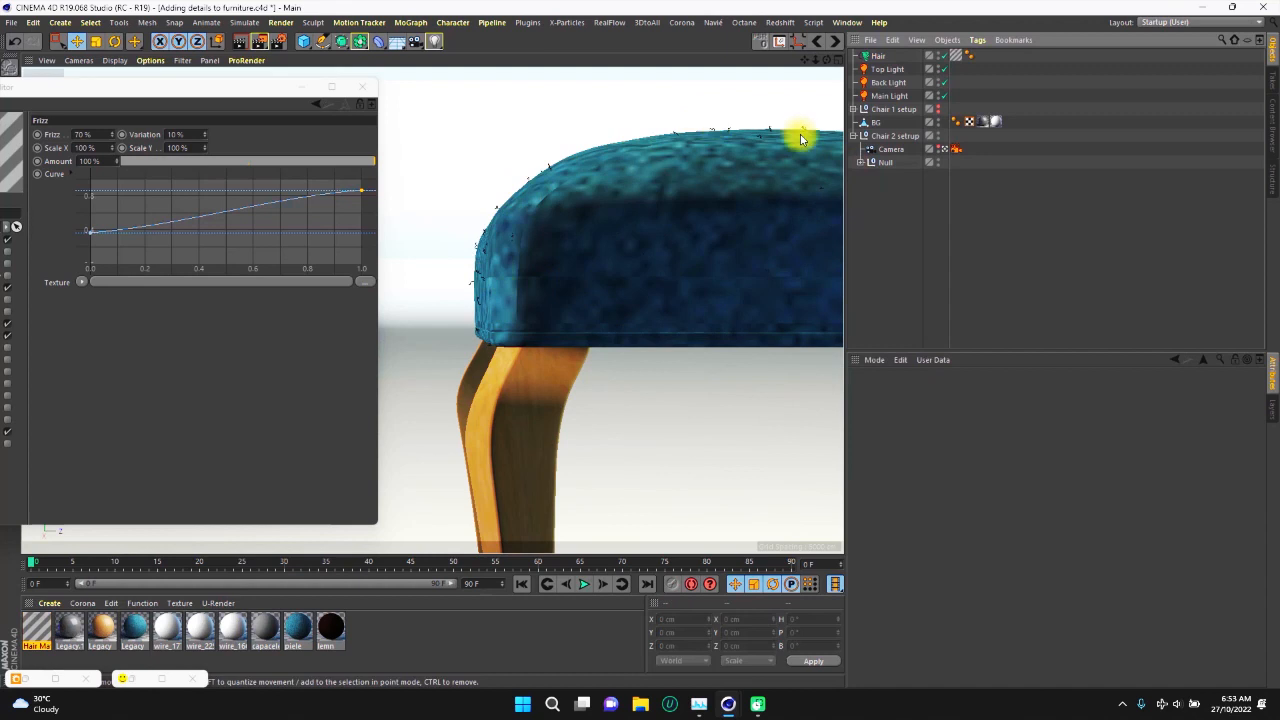
click(876, 57)
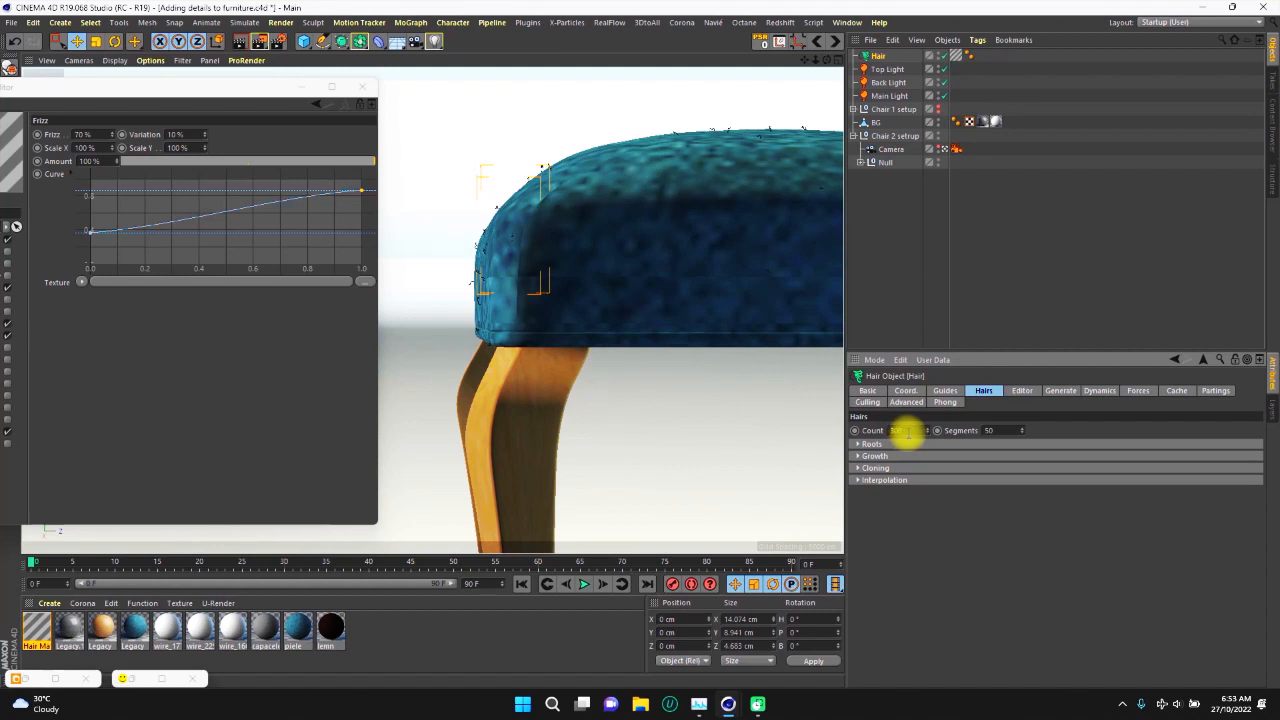
click(898, 190)
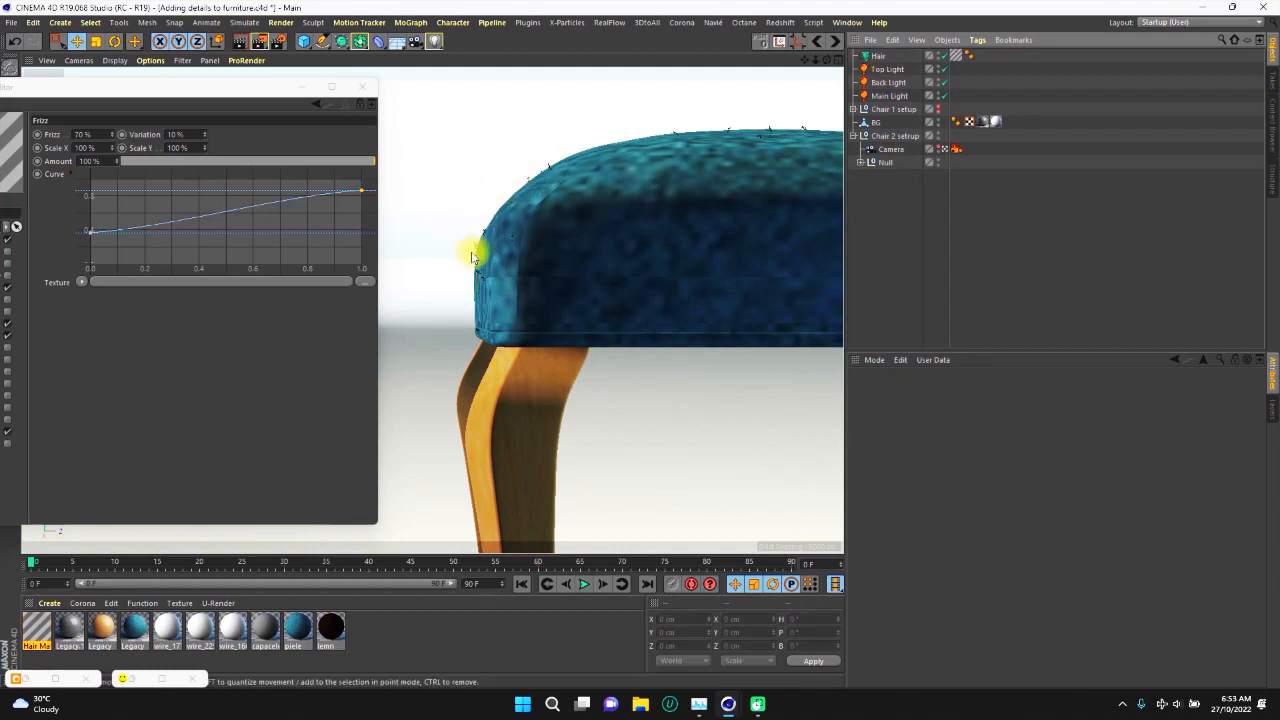
Set the hair material's Wave X Scale and Y Scale to 200 % and move the Material Editor clear of the seat.
drag(323, 77, 350, 89)
click(131, 410)
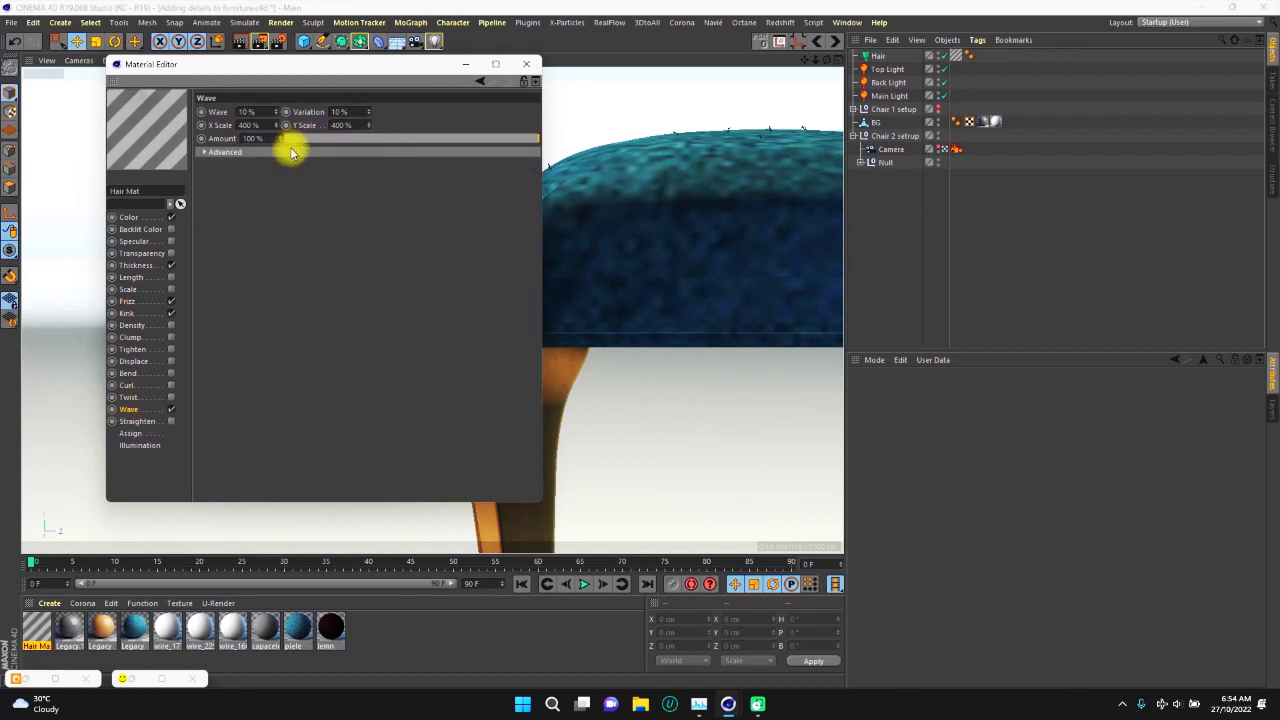
double_click(246, 125)
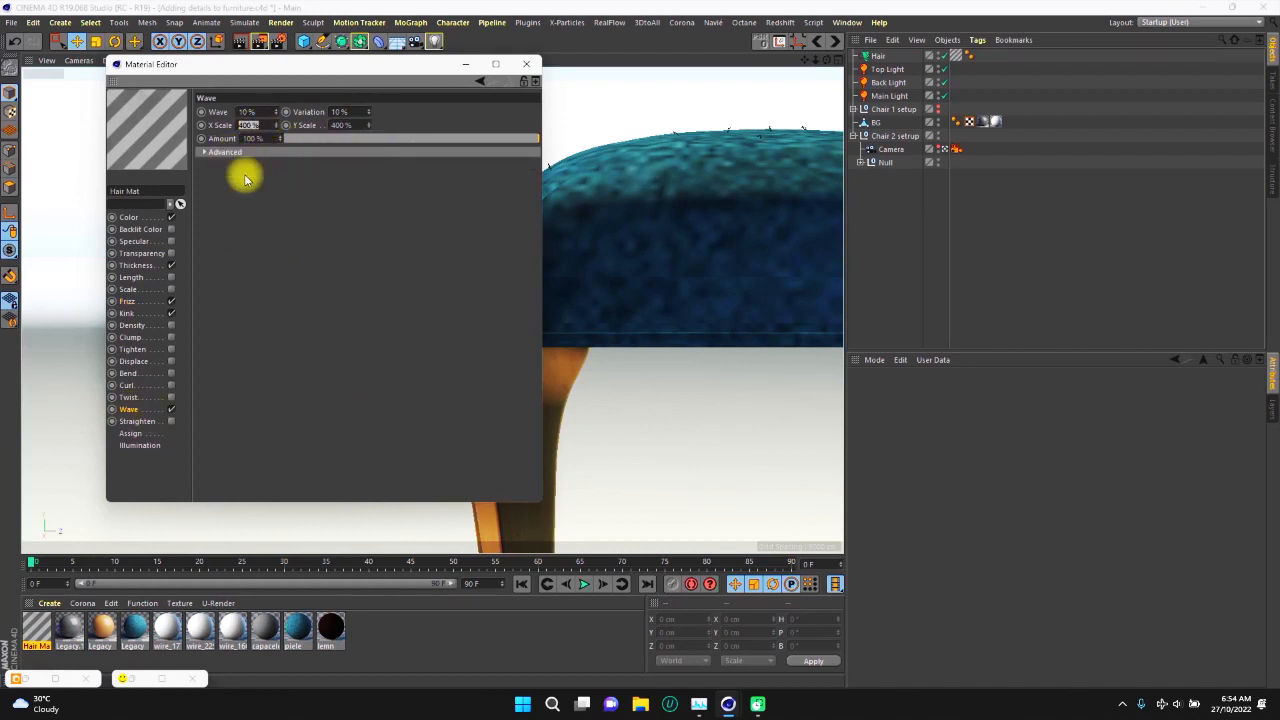
double_click(340, 125)
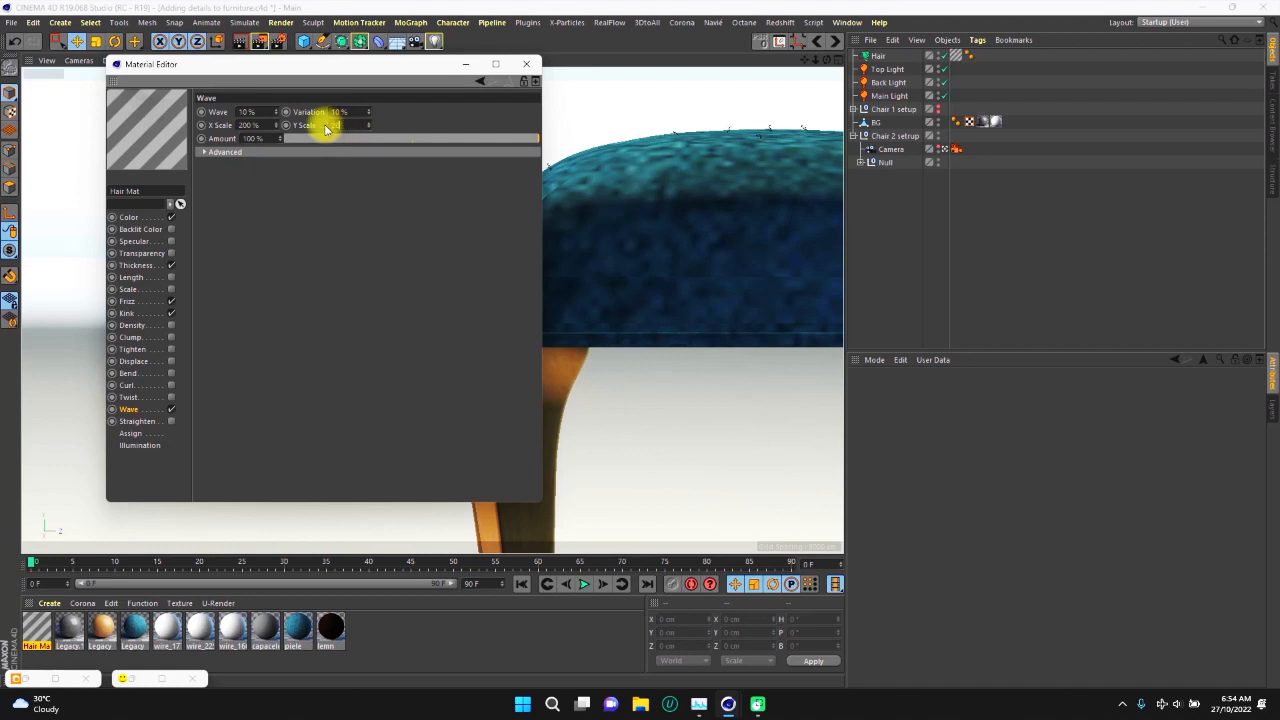
drag(344, 65, 190, 84)
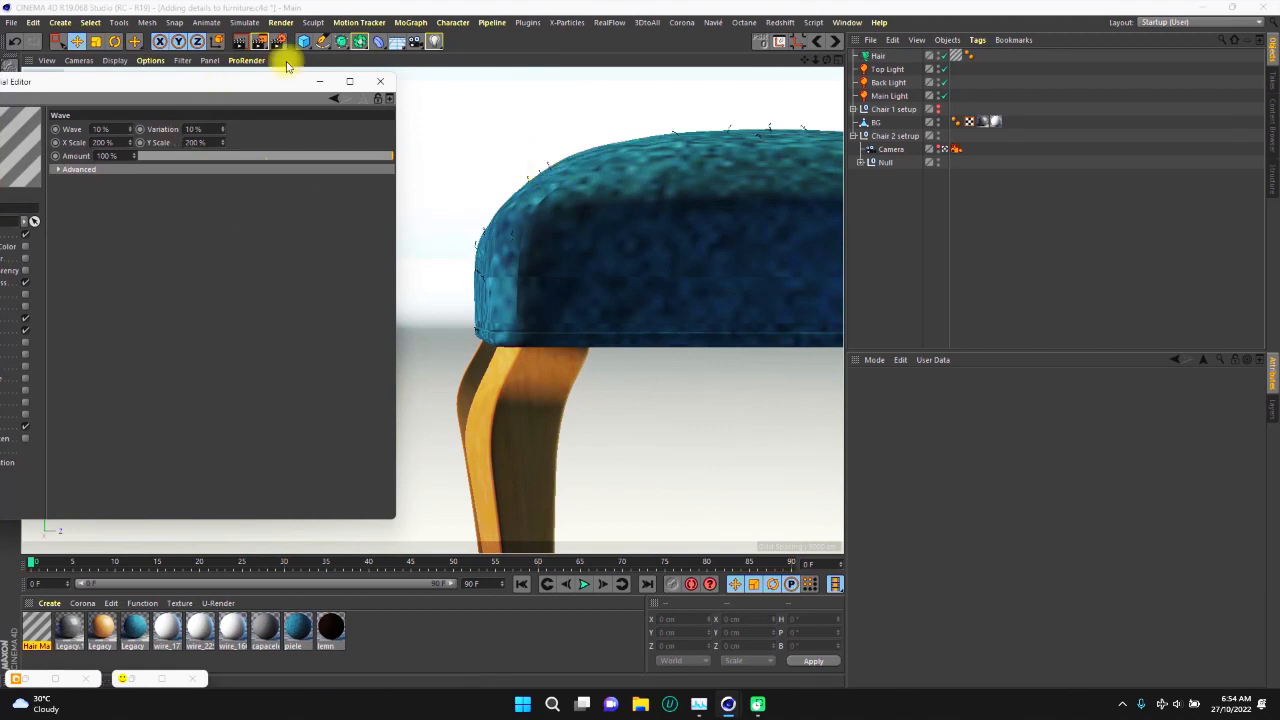
Reshape the hair material's Kink curve by moving its start point to about 0.7 along the curve at a height of about 0.6.
drag(204, 82, 286, 49)
click(63, 297)
click(183, 95)
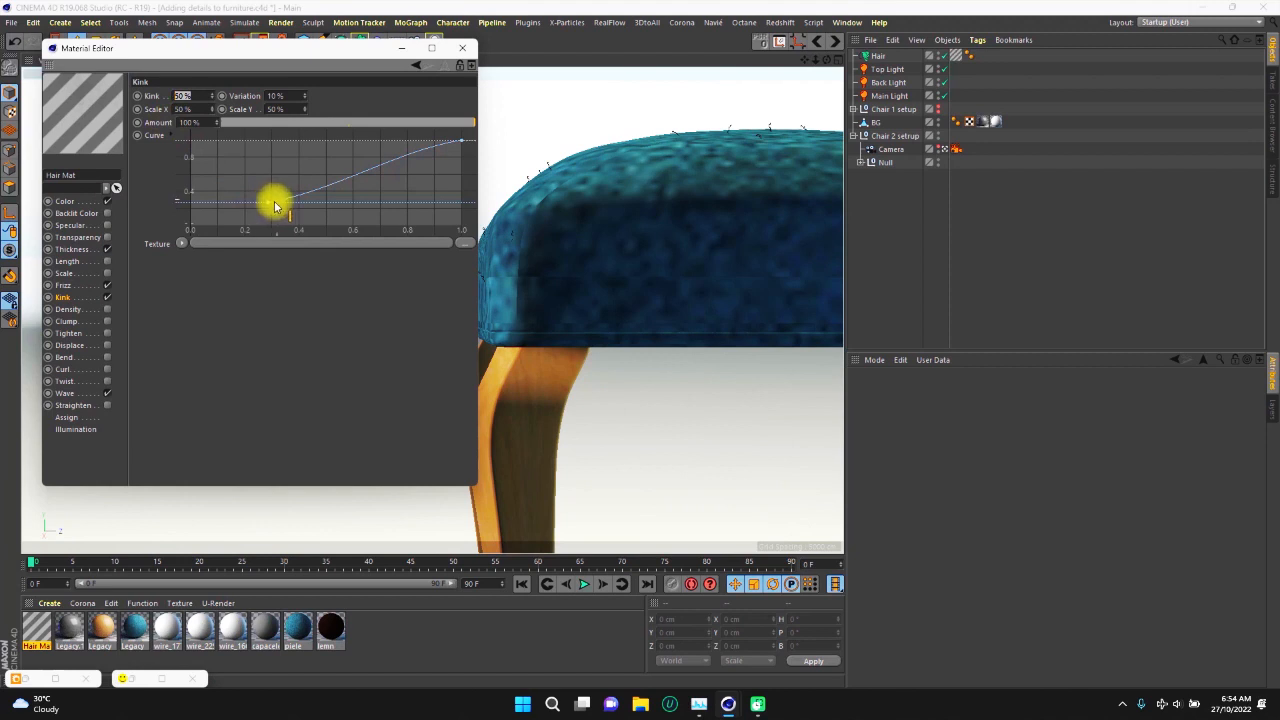
drag(272, 207, 503, 171)
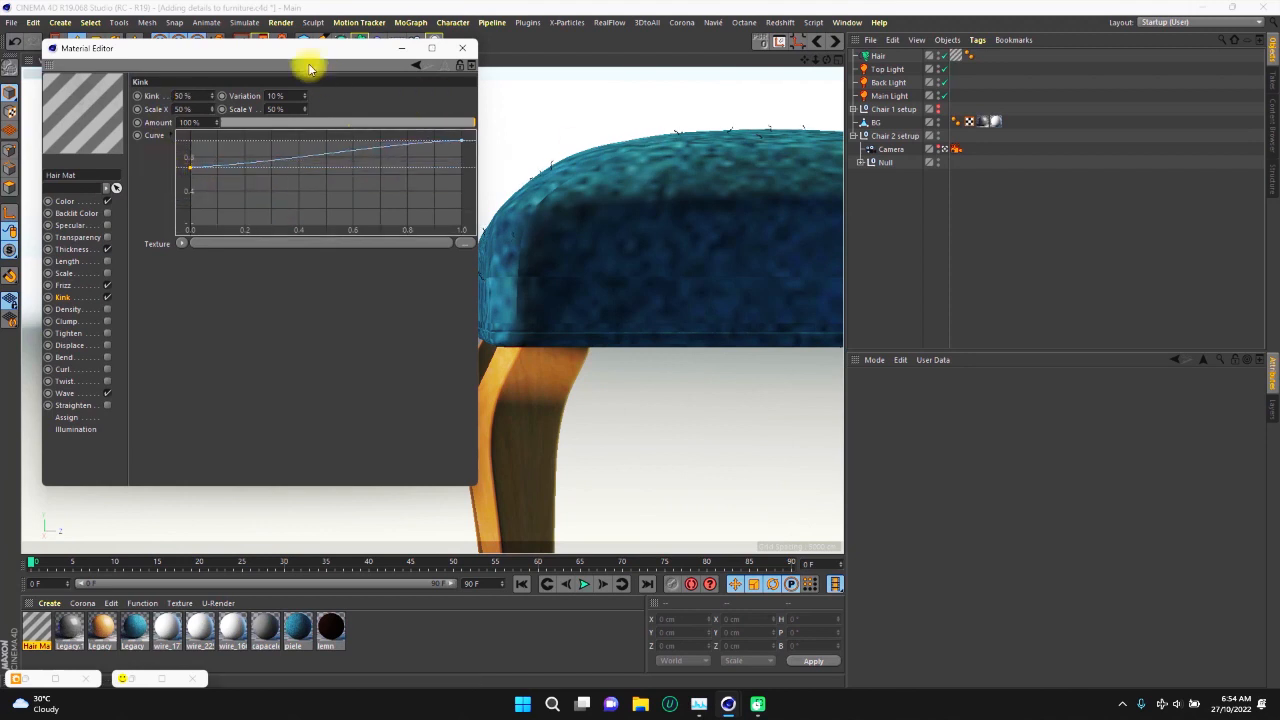
drag(322, 60, 275, 63)
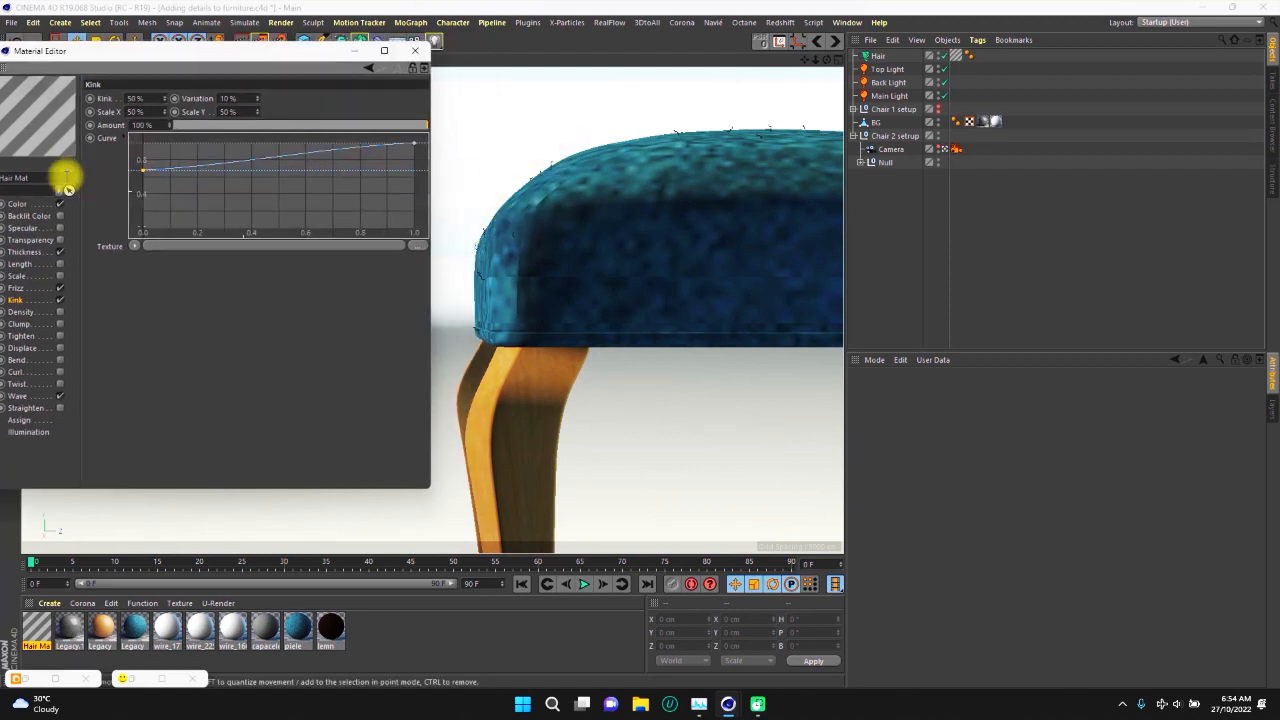
drag(142, 175, 131, 157)
mouse_move(414, 147)
mouse_down()
mouse_move(280, 137)
mouse_move(191, 149)
mouse_move(422, 138)
mouse_up()
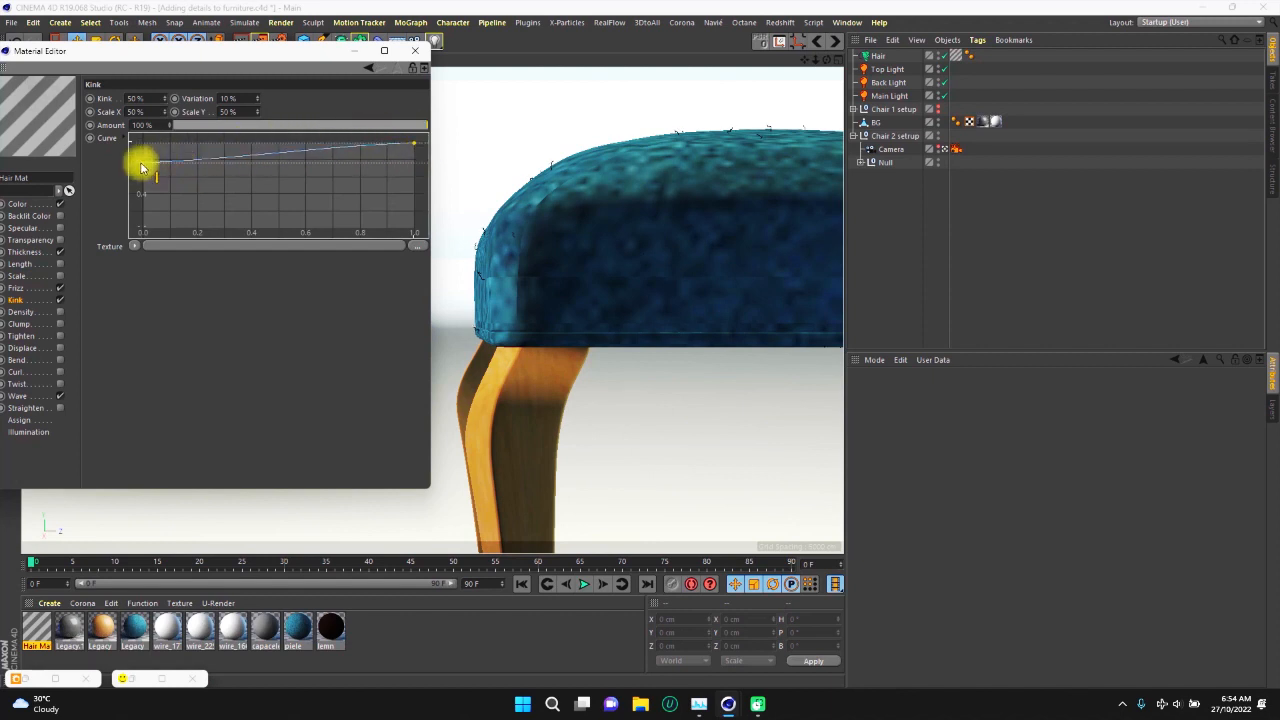
drag(145, 167, 332, 180)
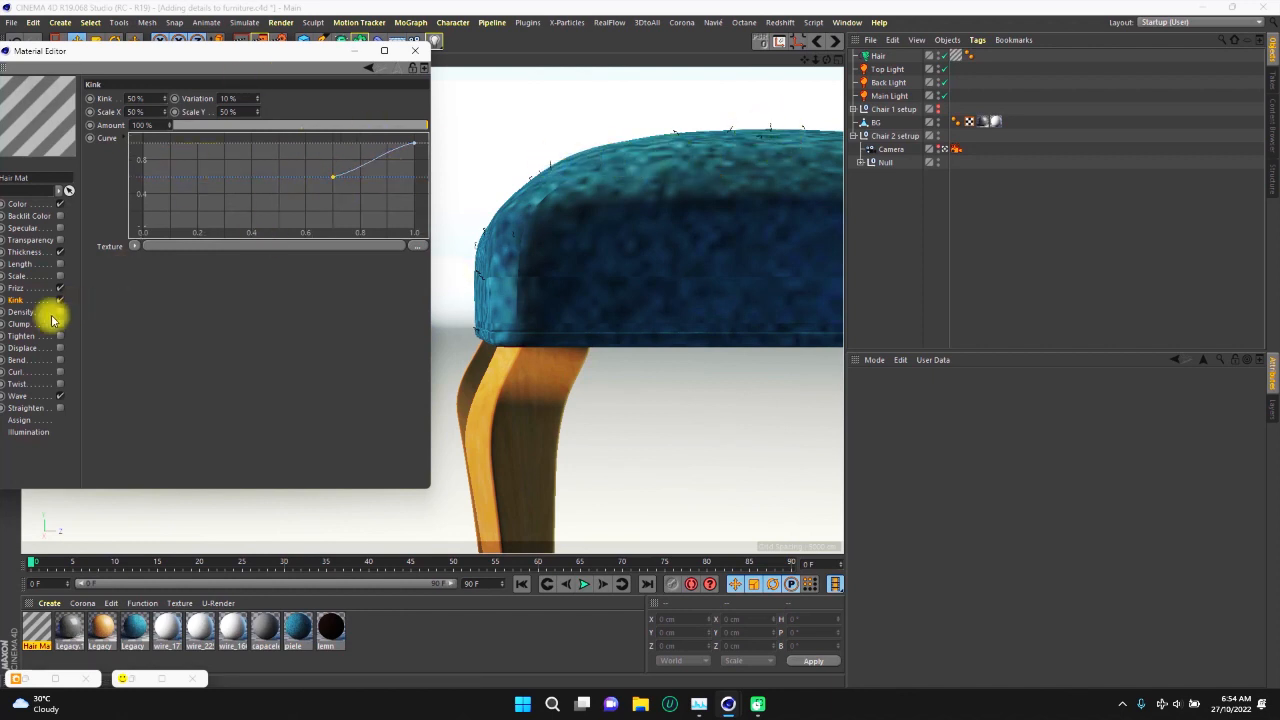
Move the start point of the hair material's Frizz curve to about 0.7 along the curve at a height of about 0.5.
click(20, 288)
click(148, 196)
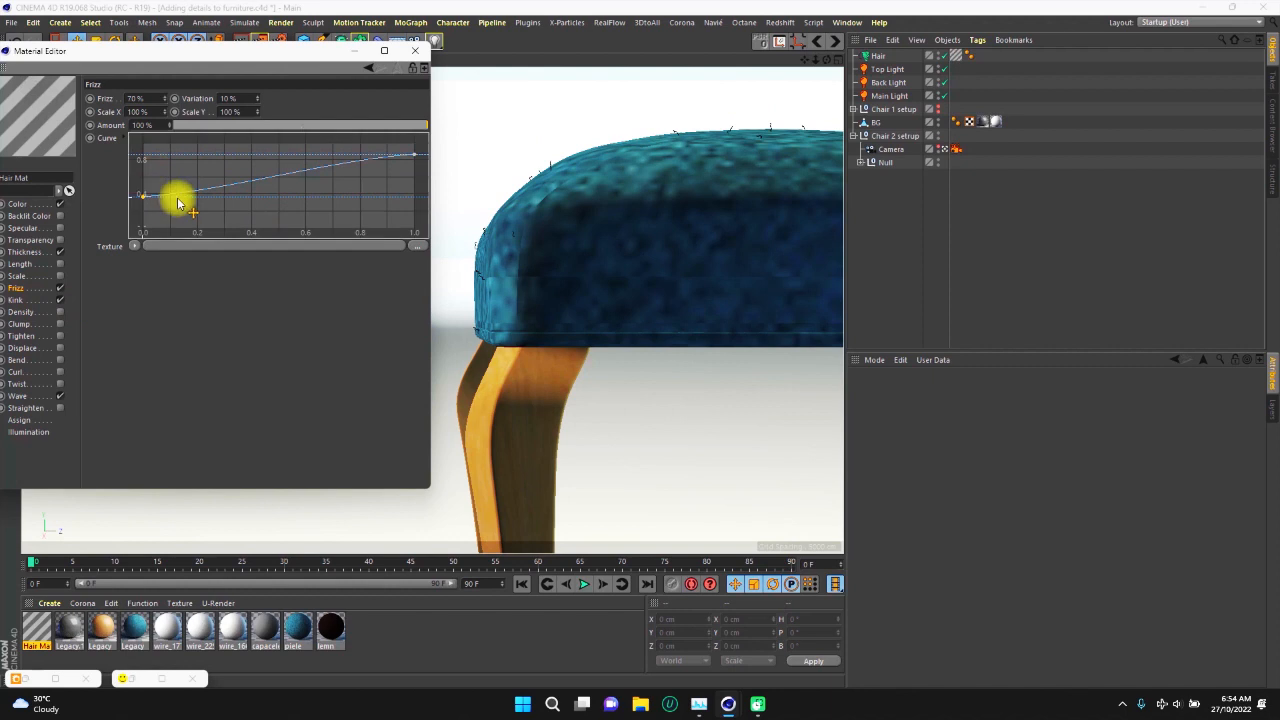
drag(270, 208, 342, 182)
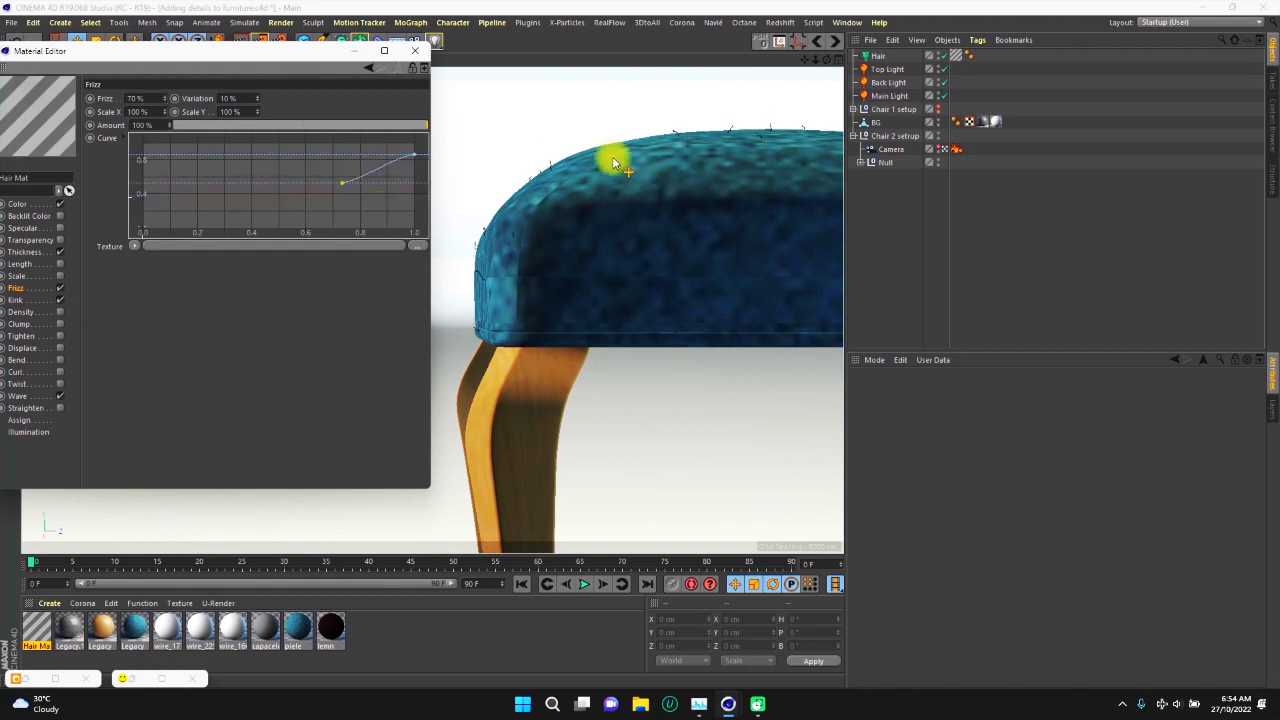
Try different hair counts on the Hair object and settle on 500.
click(880, 57)
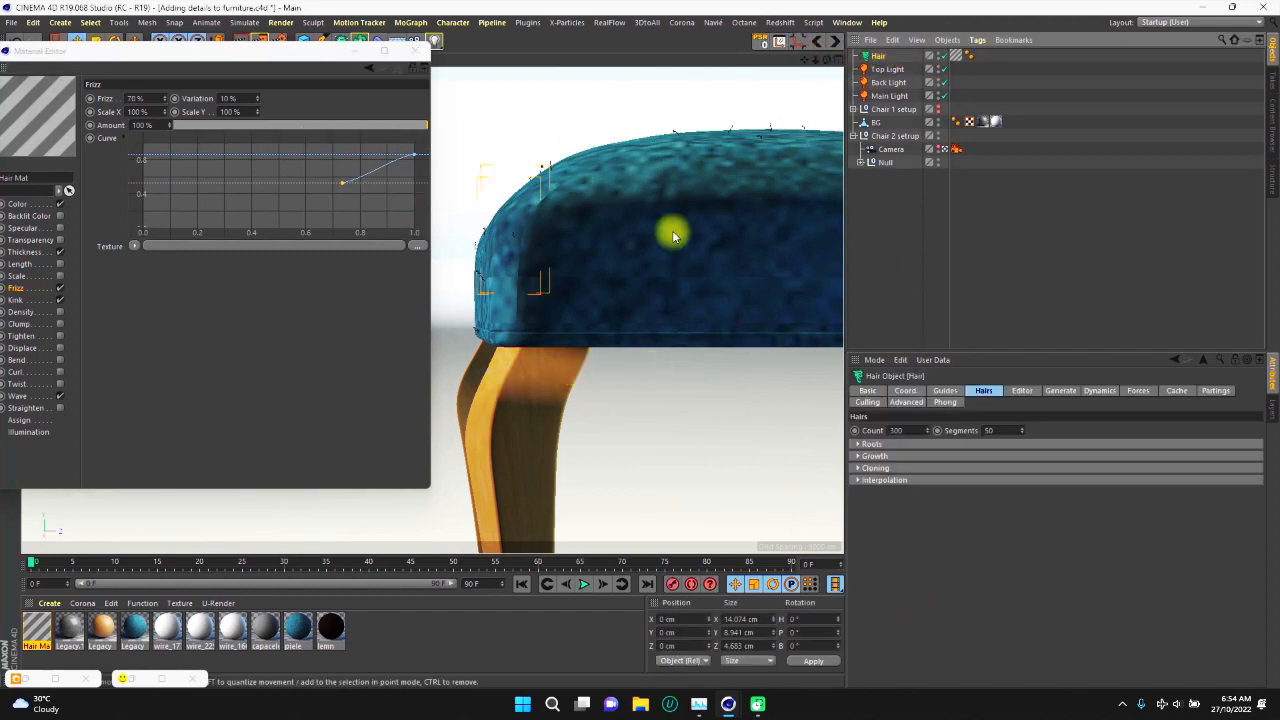
drag(905, 431, 886, 437)
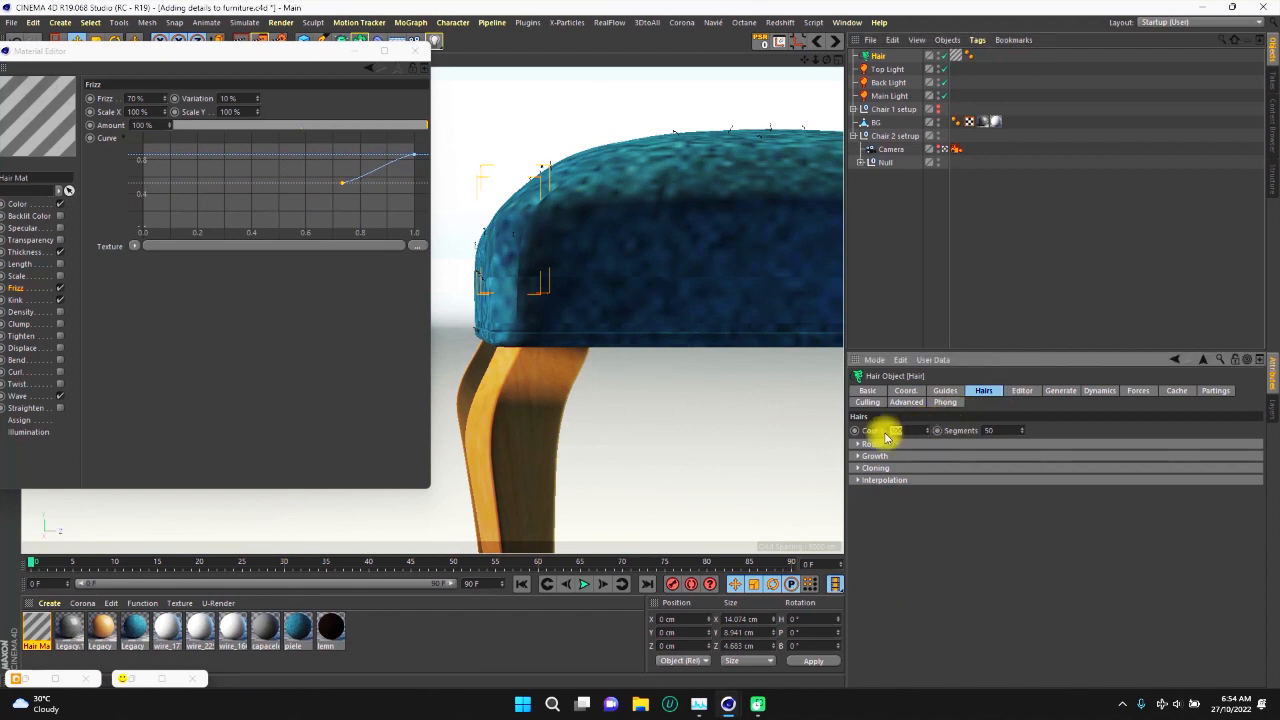
text(500)
key(Return)
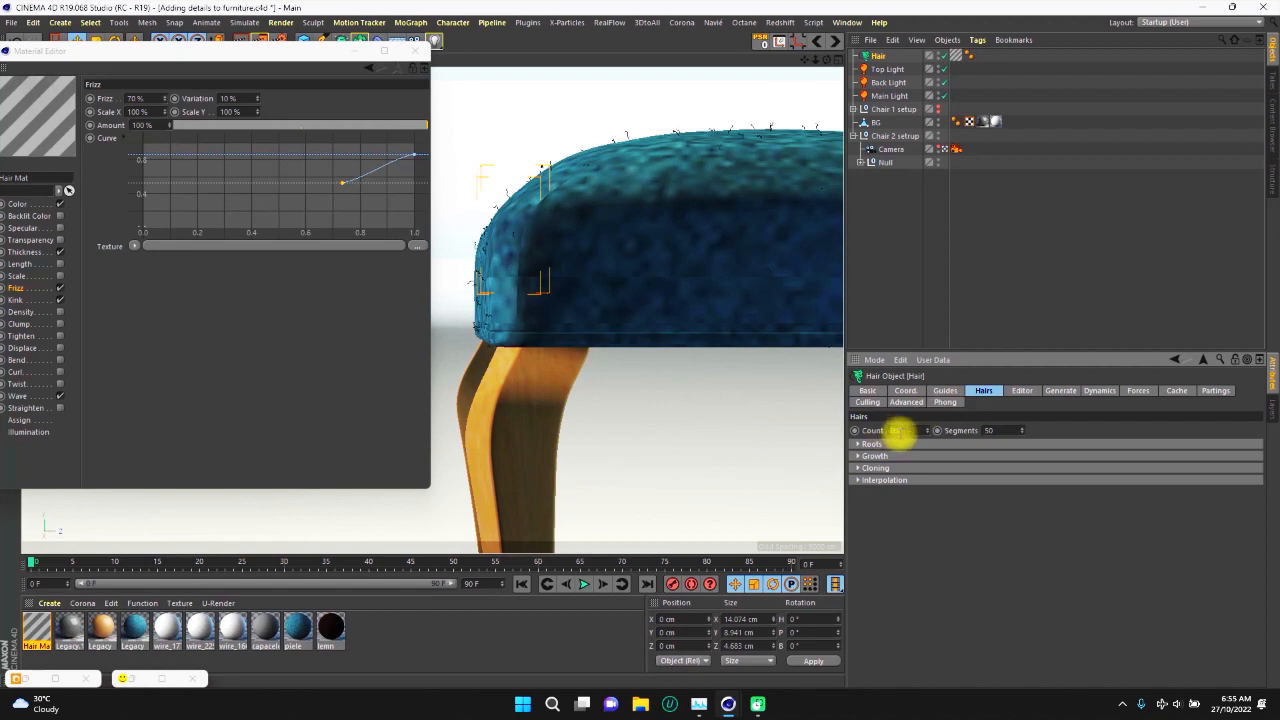
click(890, 430)
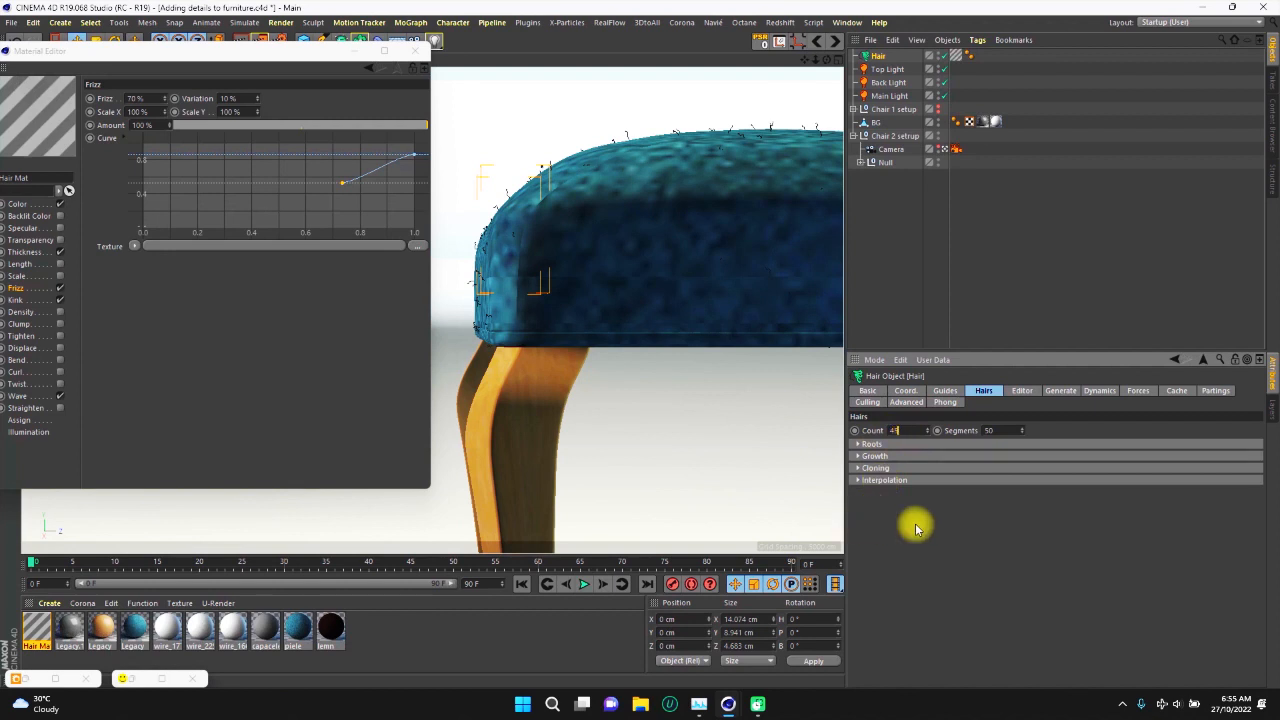
double_click(895, 430)
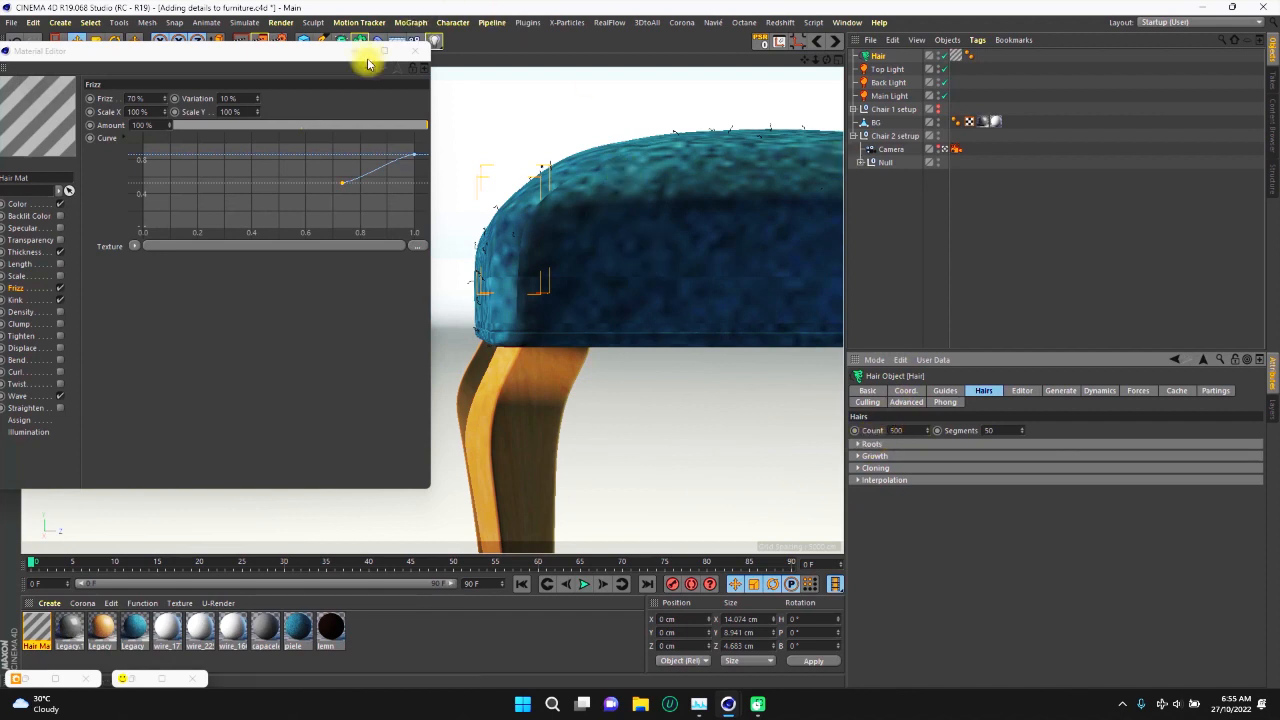
Set the start of the hair material's colour gradient to the seat's teal, with hue 187.742°, saturation 34 % and value 50 %.
drag(318, 60, 471, 60)
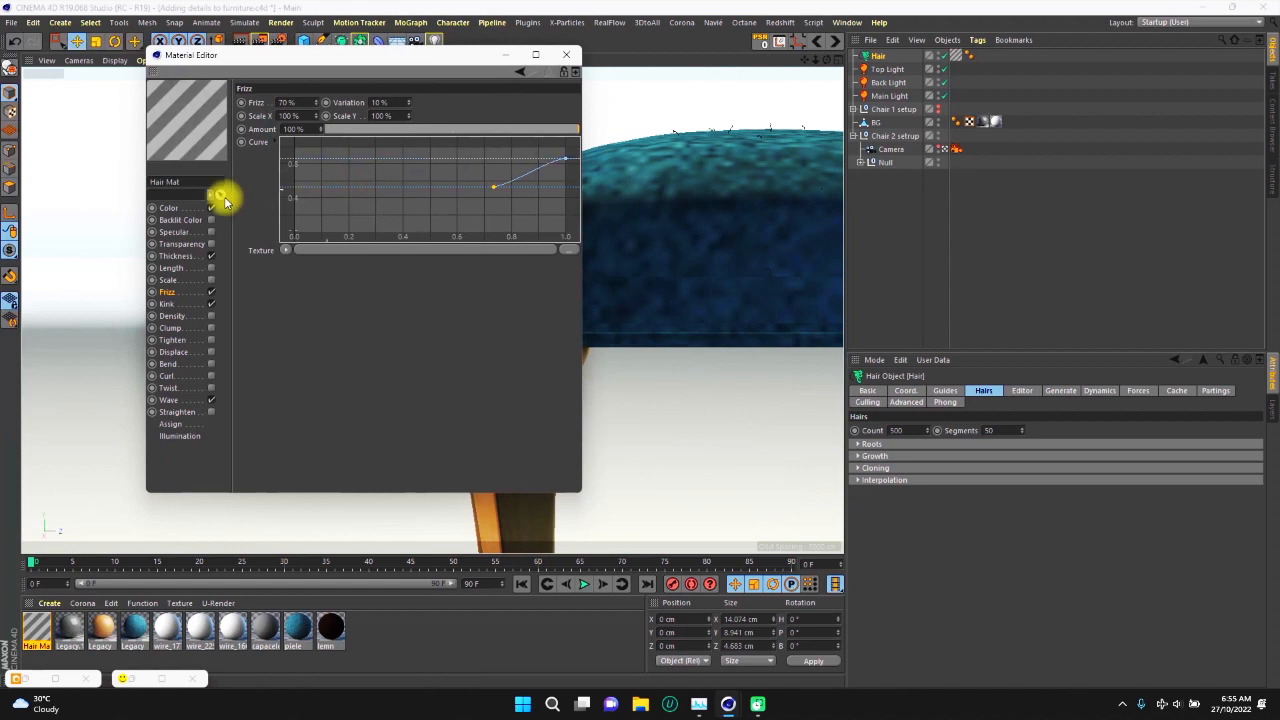
click(168, 208)
drag(391, 68, 298, 64)
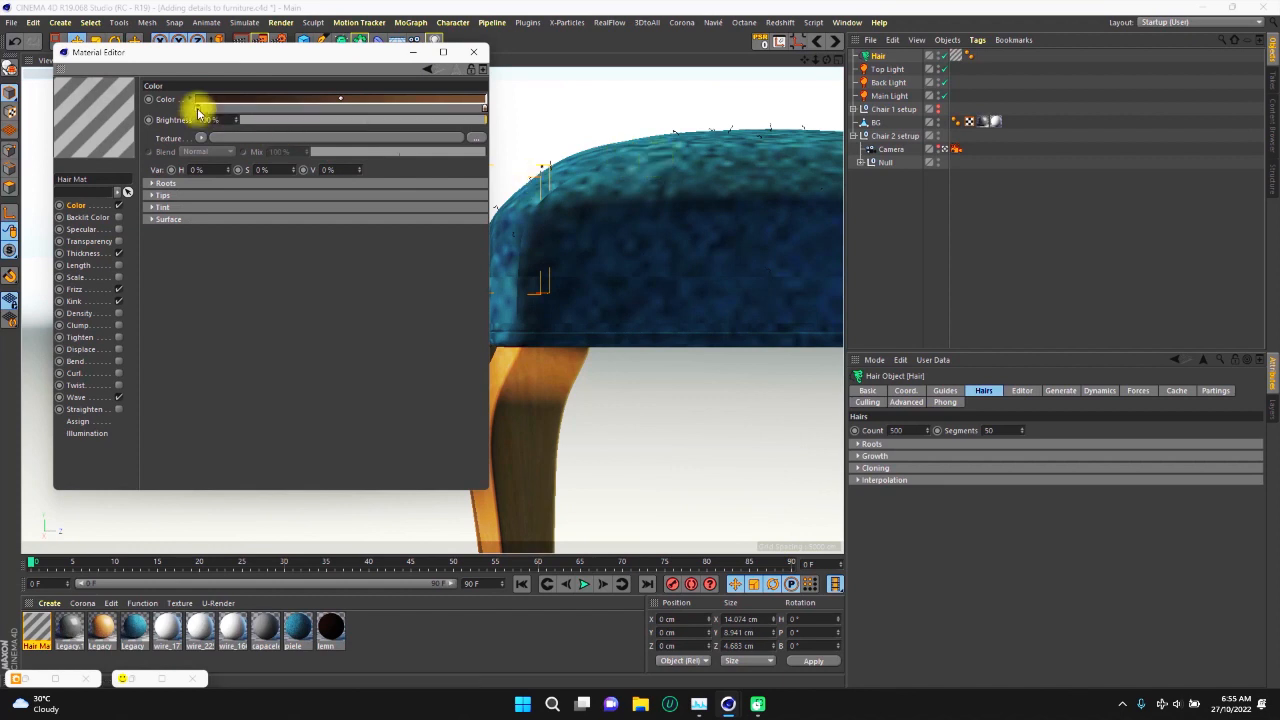
double_click(484, 106)
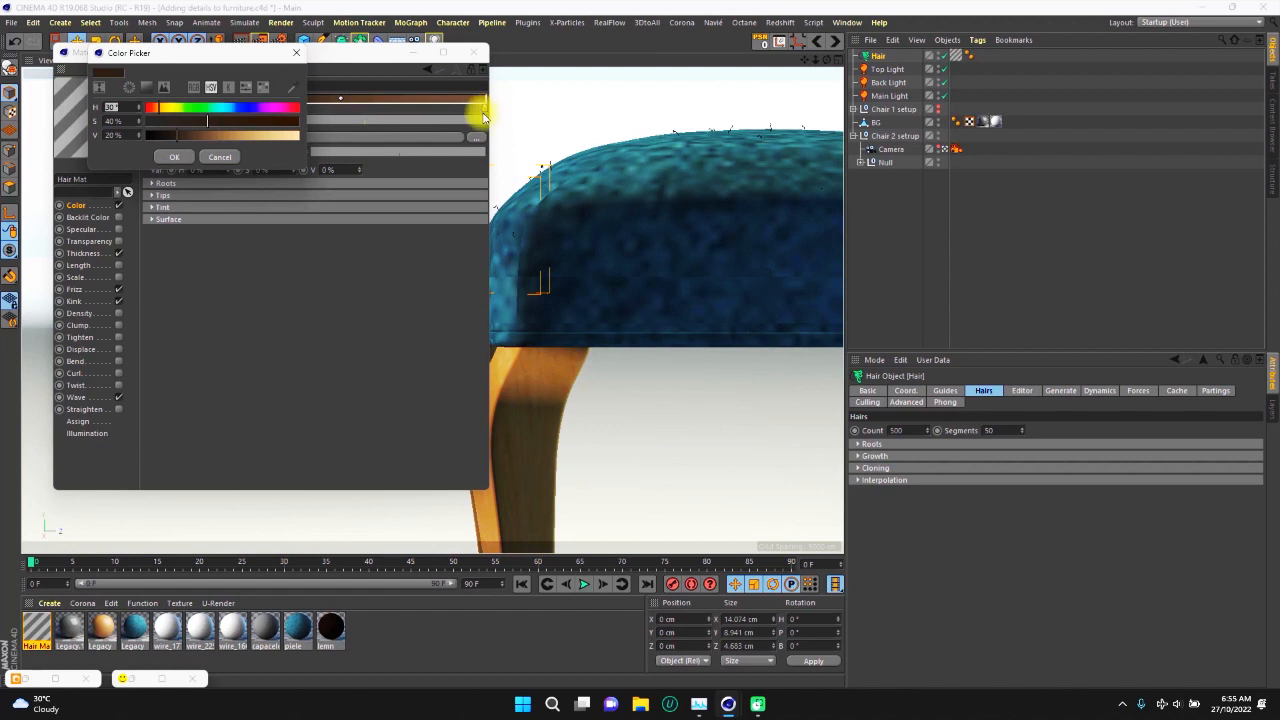
drag(200, 113, 236, 137)
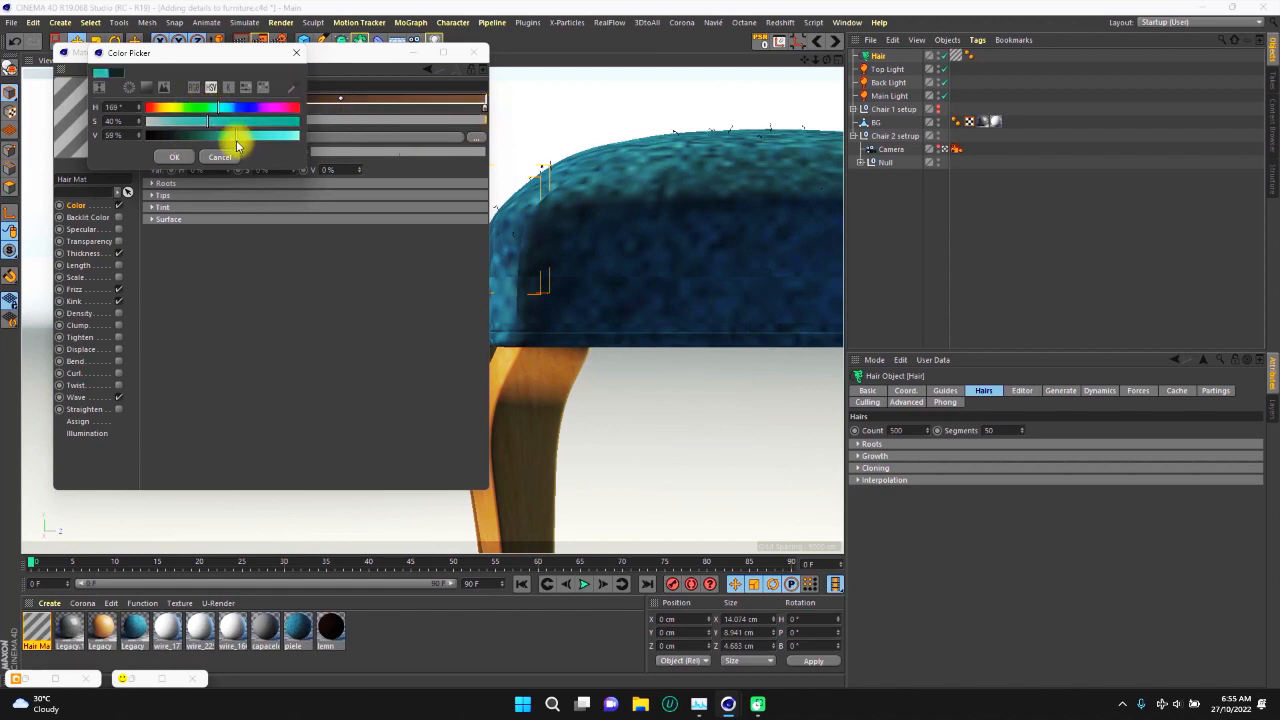
click(294, 90)
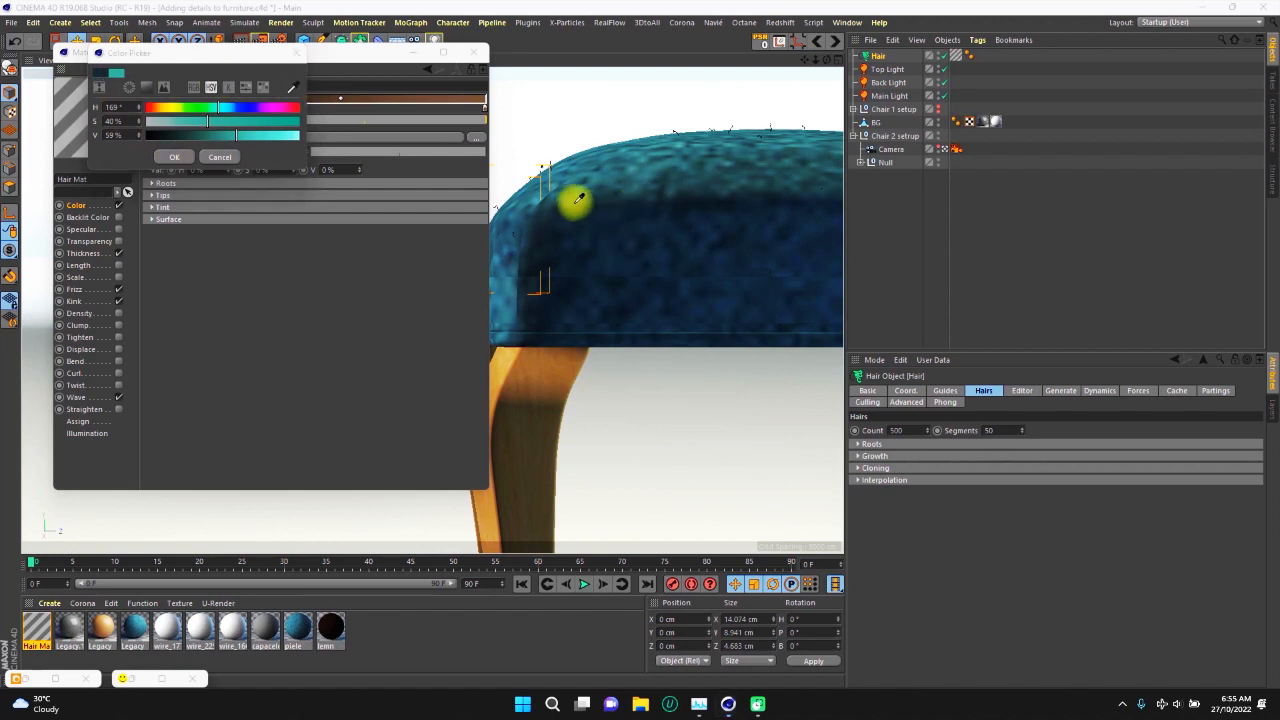
click(459, 259)
drag(206, 133, 227, 141)
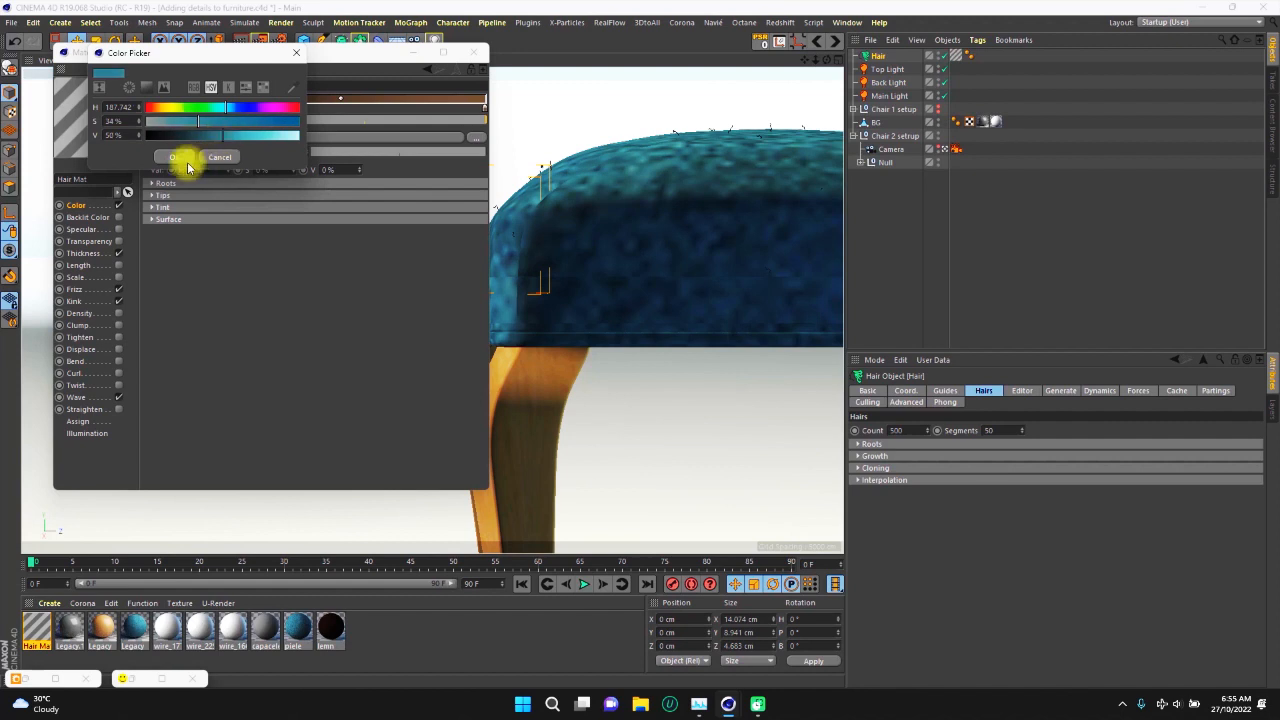
click(181, 157)
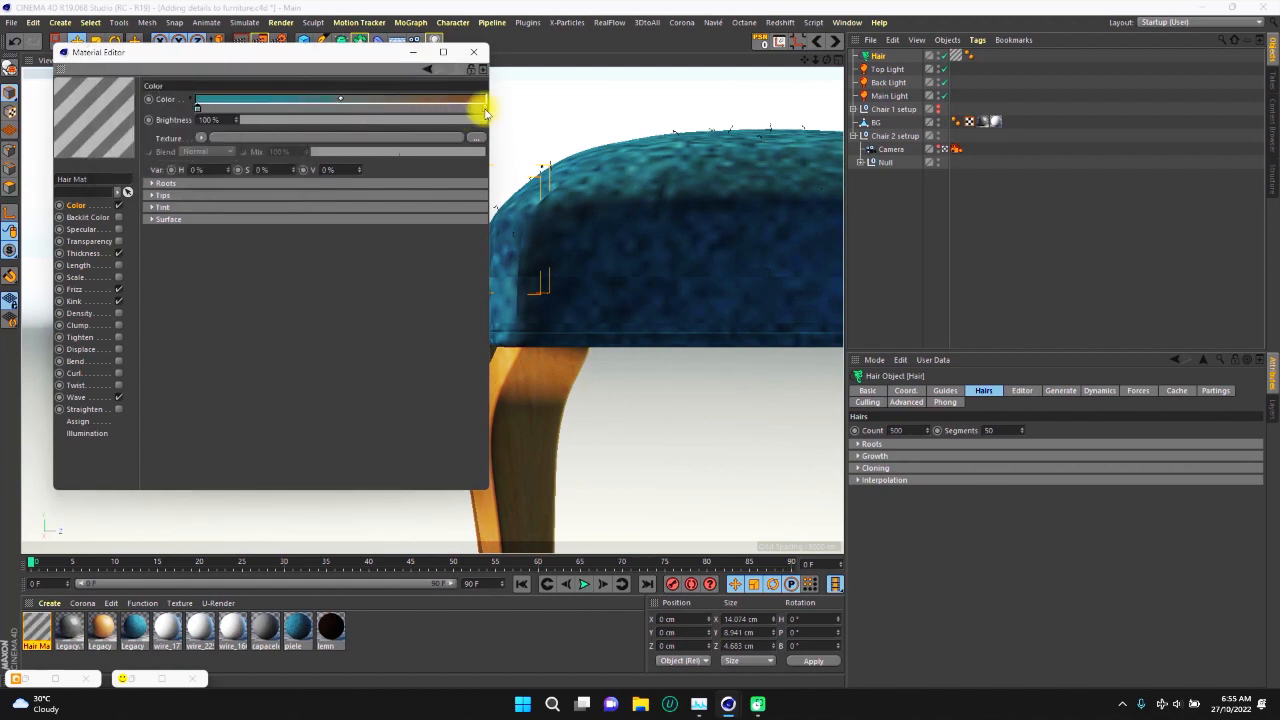
Set the end of the hair material's colour gradient to a lighter shade of the same teal, hue 187.742°.
click(439, 107)
double_click(486, 108)
drag(511, 137, 516, 138)
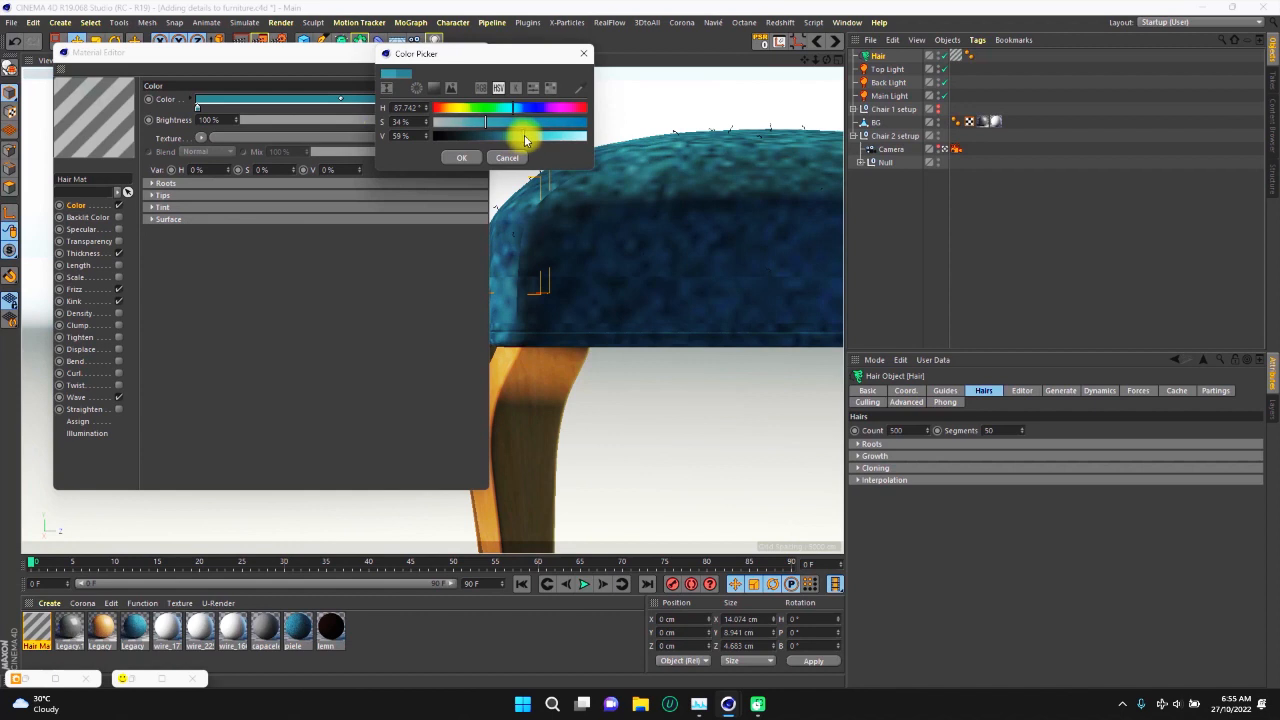
drag(528, 140, 524, 138)
click(478, 123)
click(533, 137)
click(458, 158)
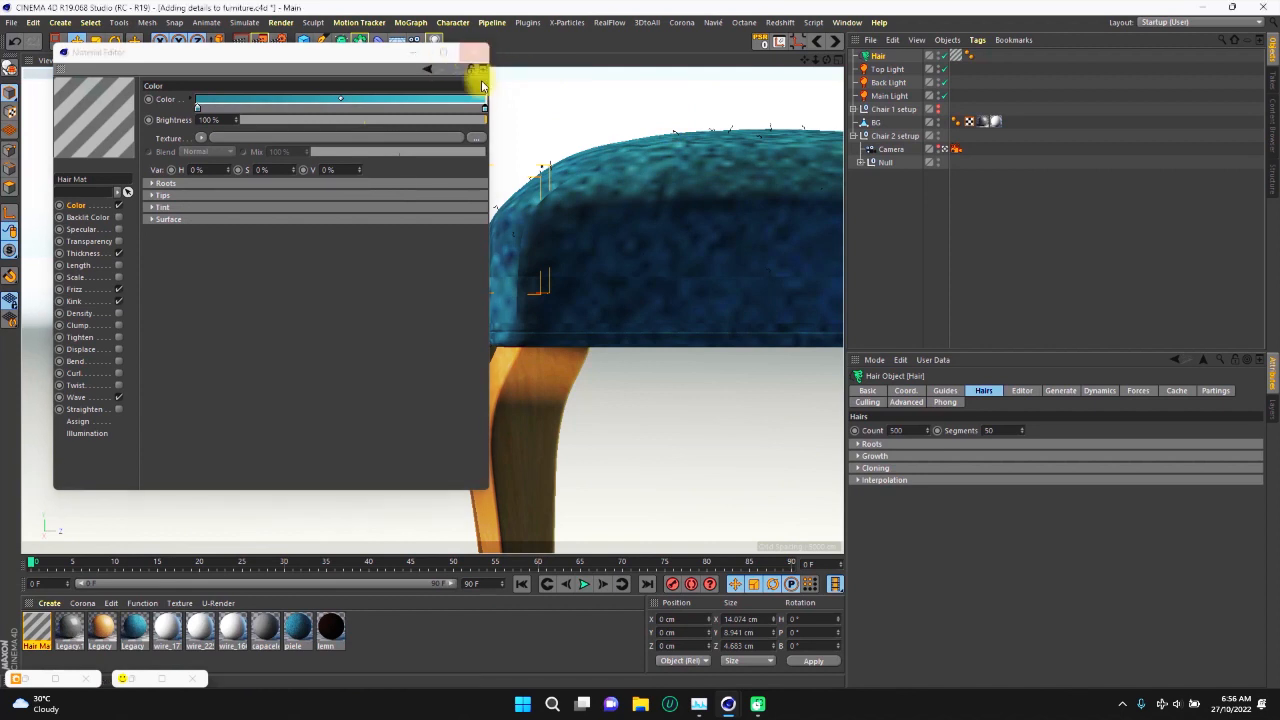
Close the hair material's editor, restore the Corona frame buffer and start interactive rendering of the chair.
click(471, 58)
click(499, 212)
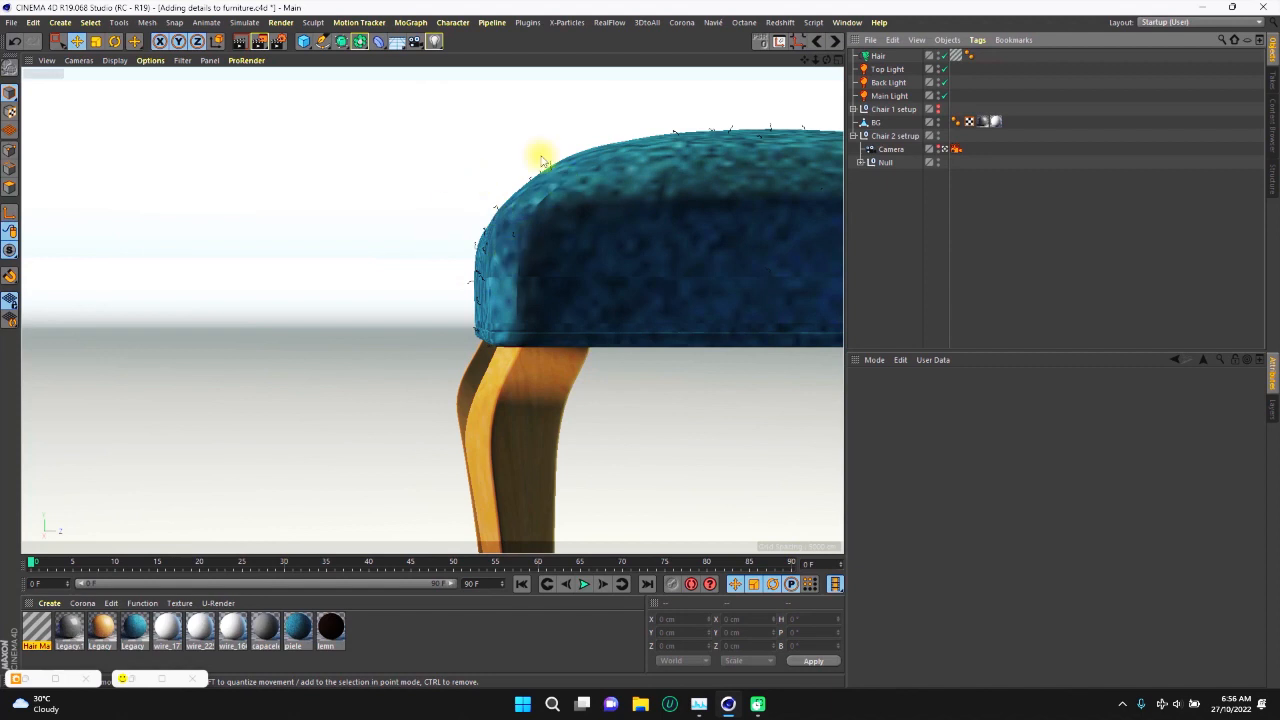
click(137, 679)
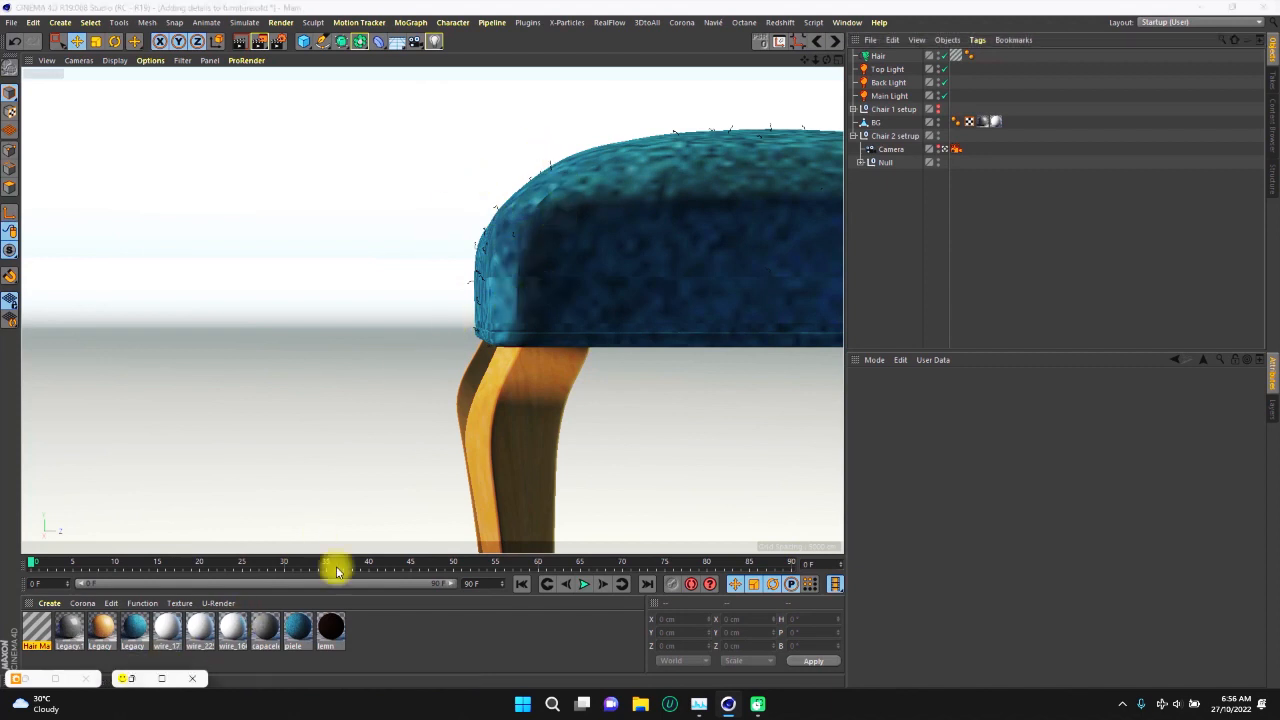
drag(823, 249, 402, 92)
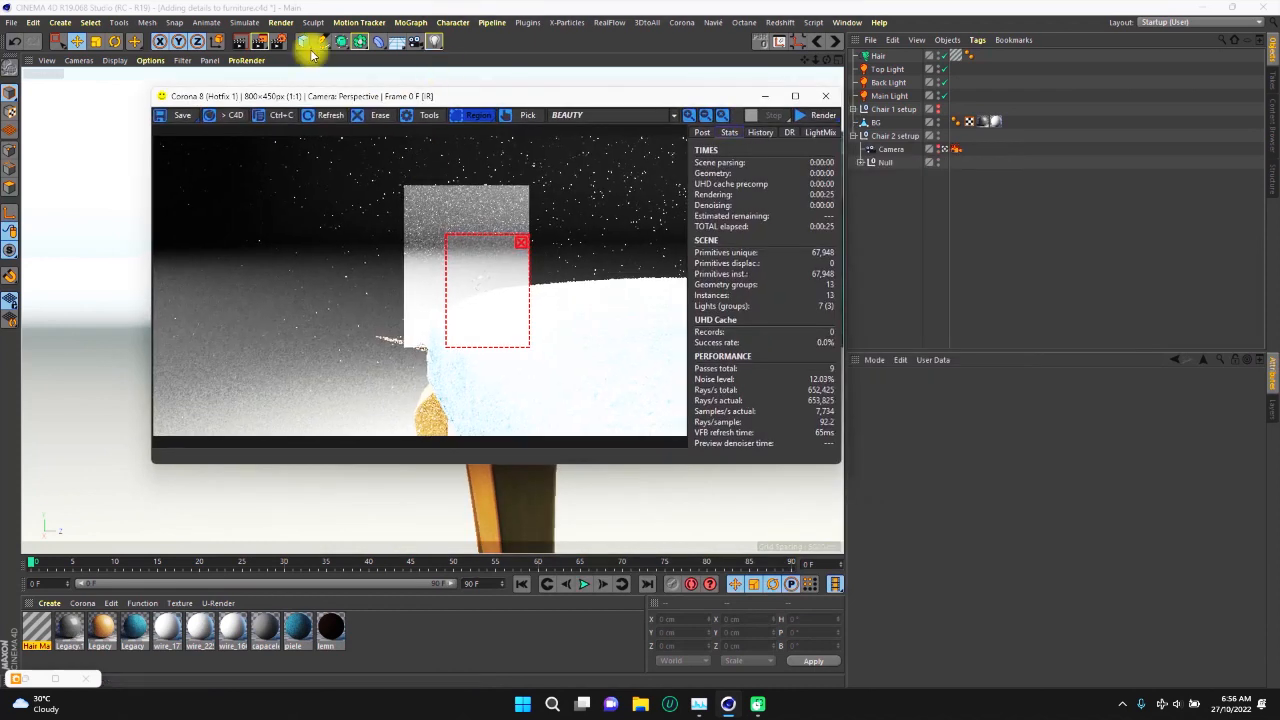
click(809, 117)
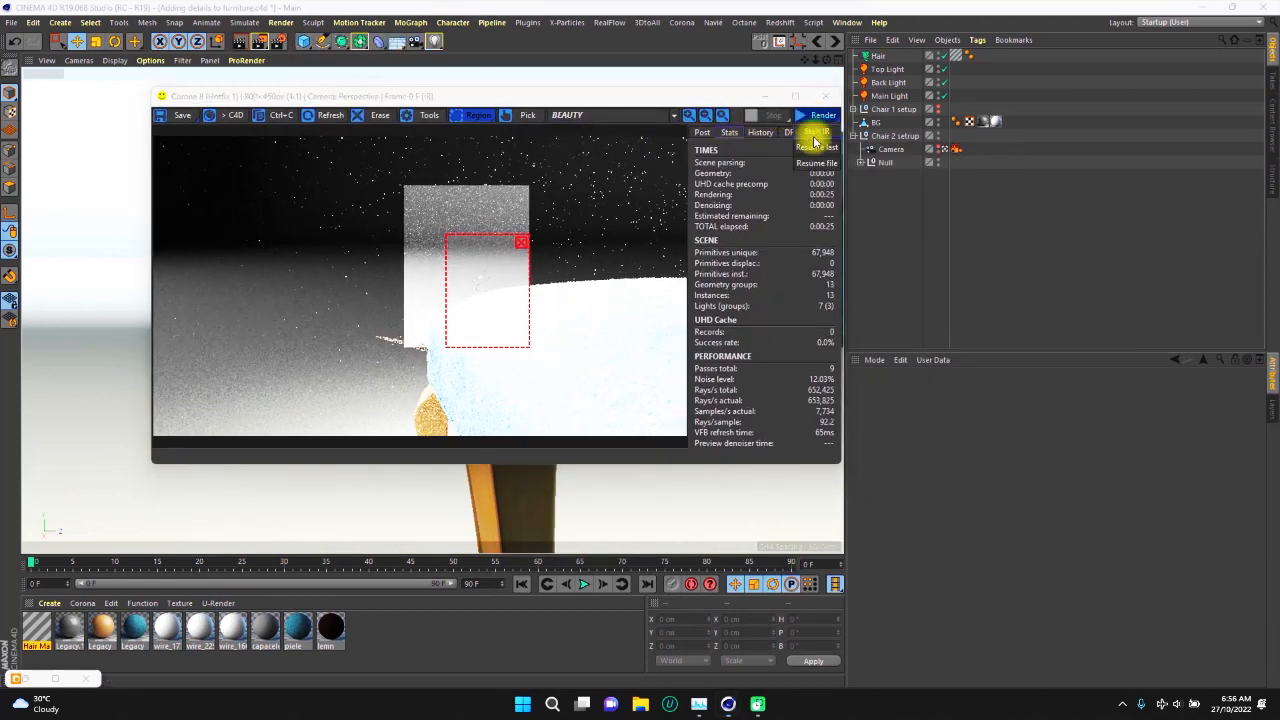
click(814, 128)
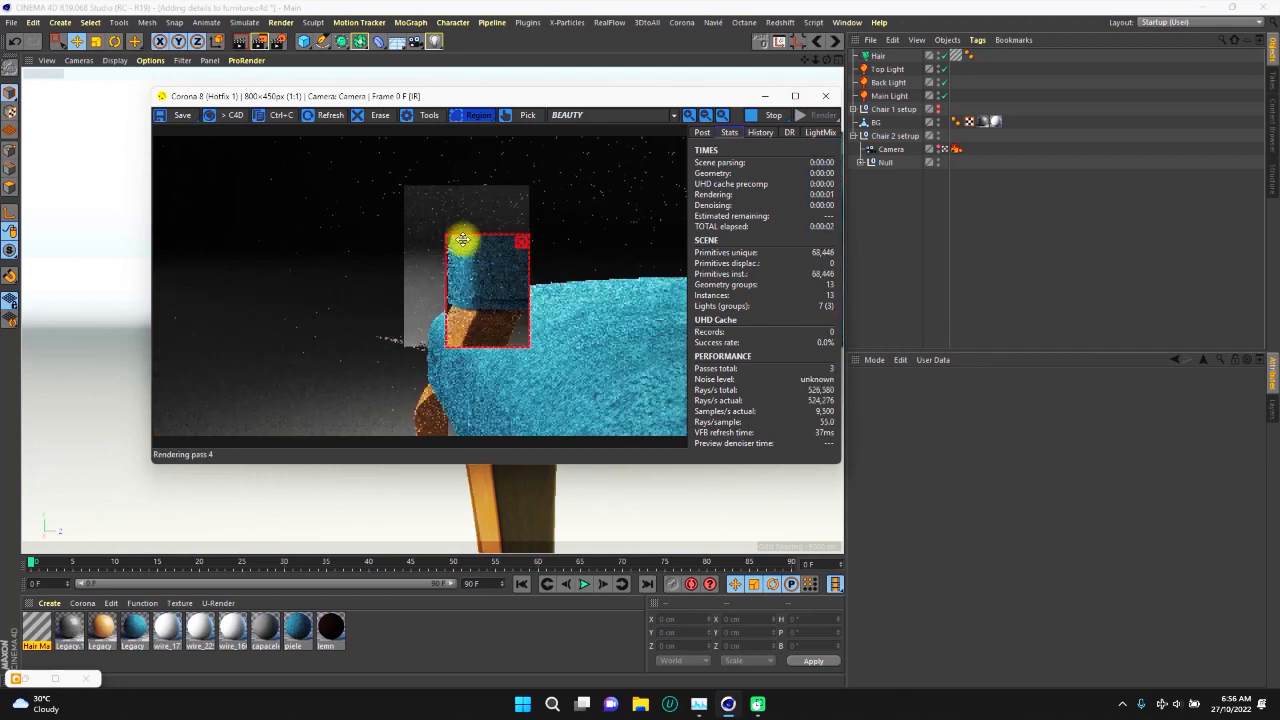
Enlarge the render region on its upper, outer and lower sides so it covers the cushion's corner and the leg top.
drag(409, 178, 368, 139)
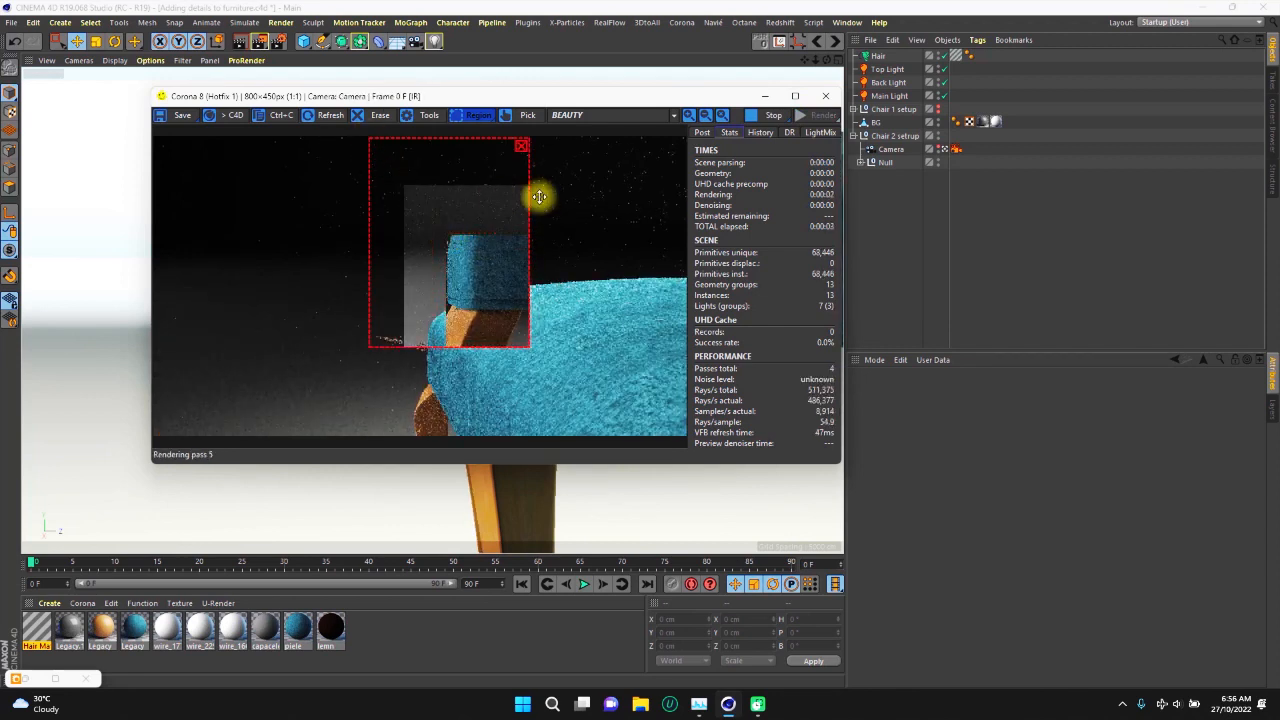
drag(525, 268, 604, 264)
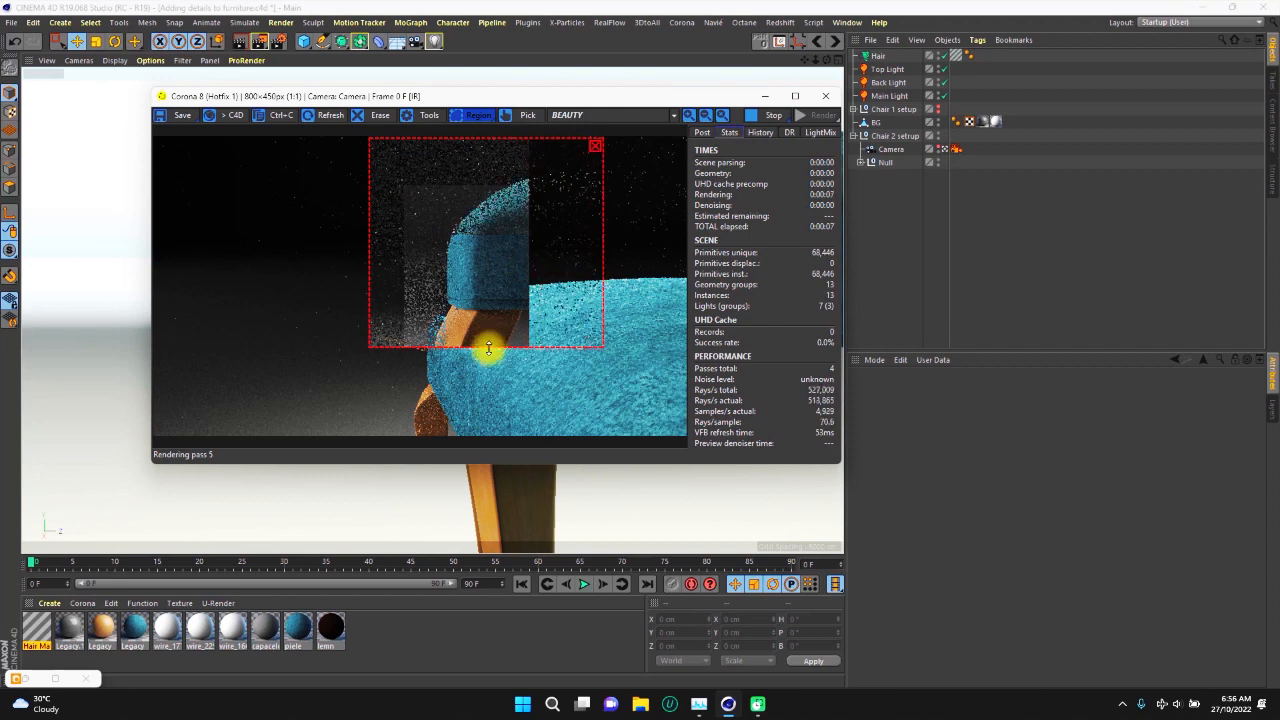
drag(489, 348, 485, 382)
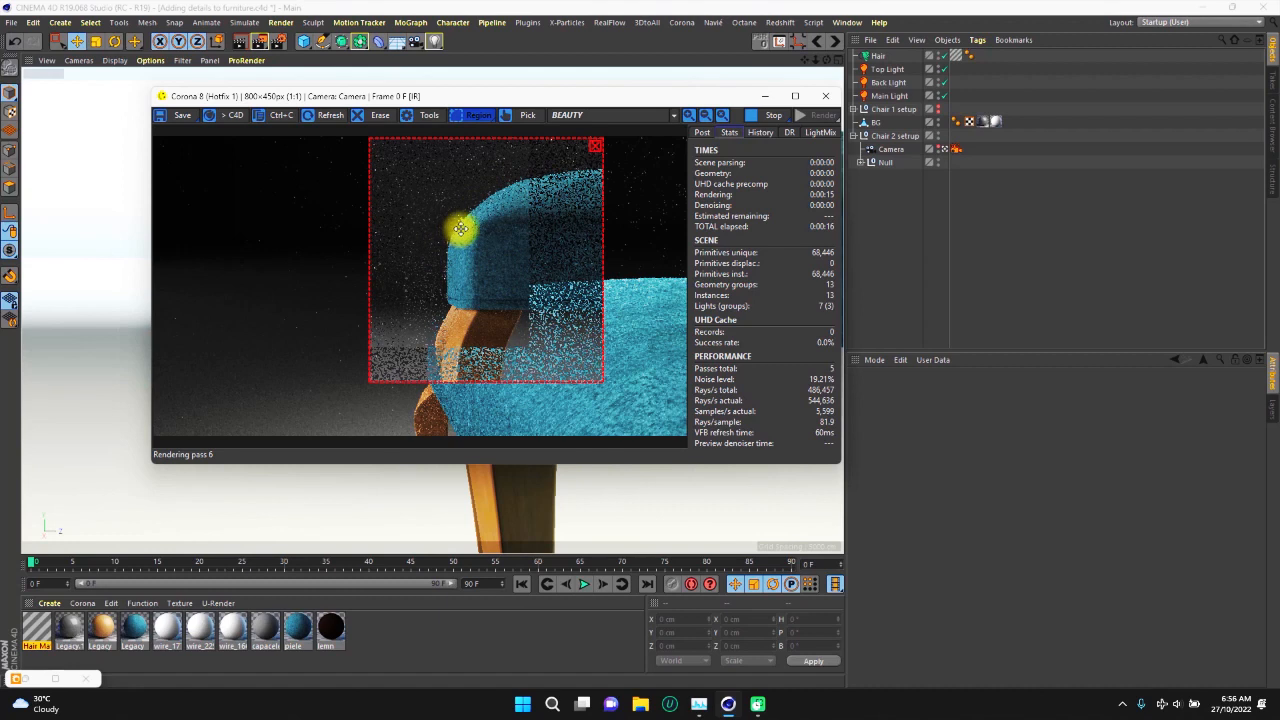
Examine the hairs along the cushion's rounded corner in the interactive render at different magnifications.
scroll(462, 232, up, 1)
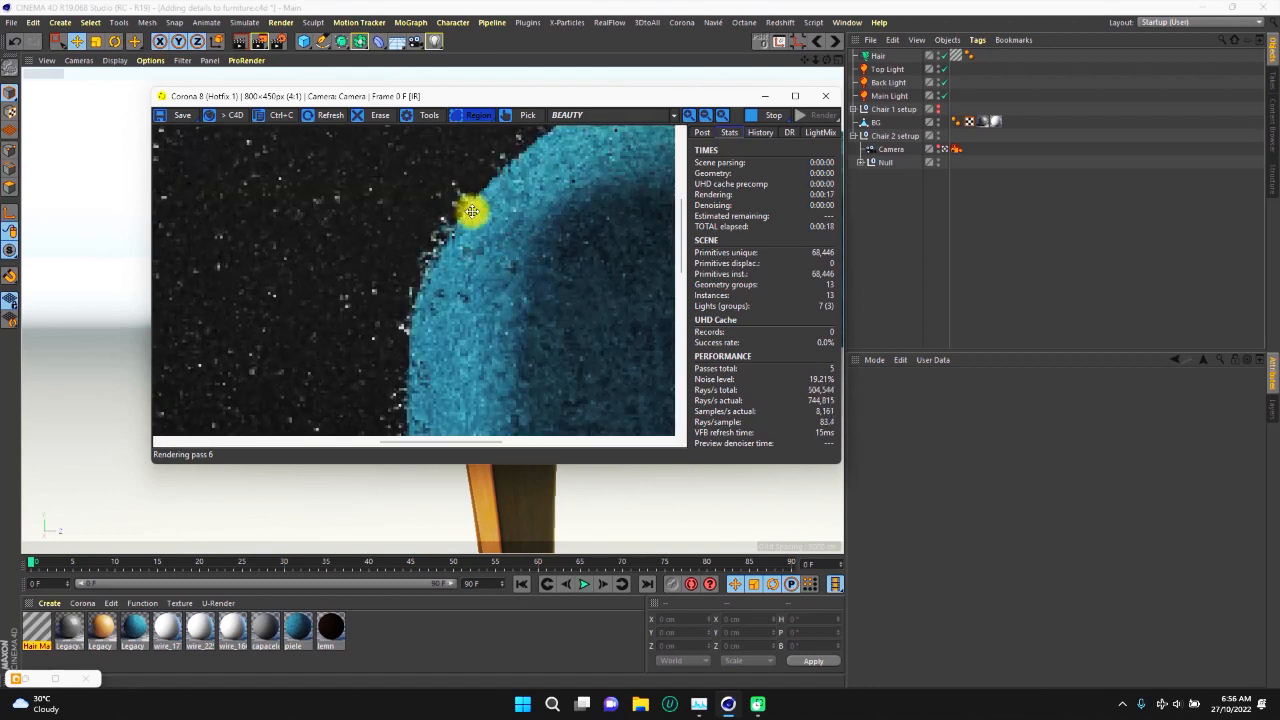
scroll(462, 212, down, 2)
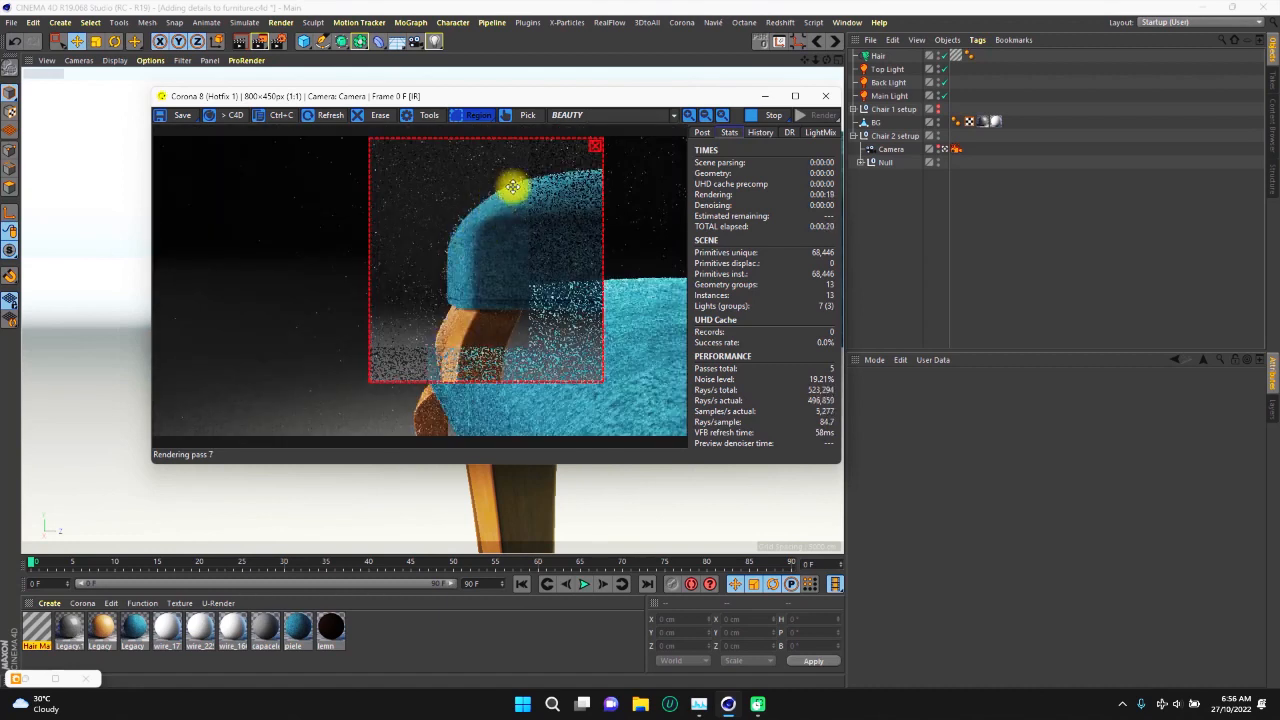
scroll(516, 190, up, 2)
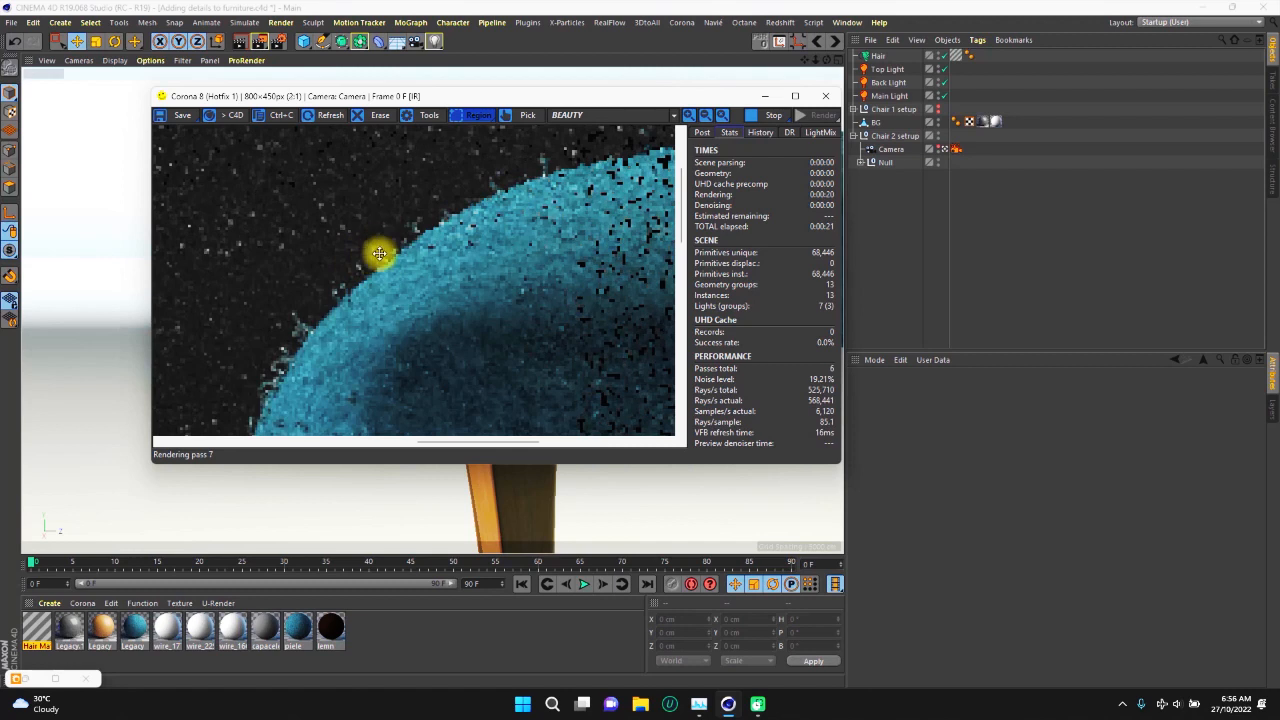
scroll(467, 242, down, 1)
scroll(459, 228, up, 2)
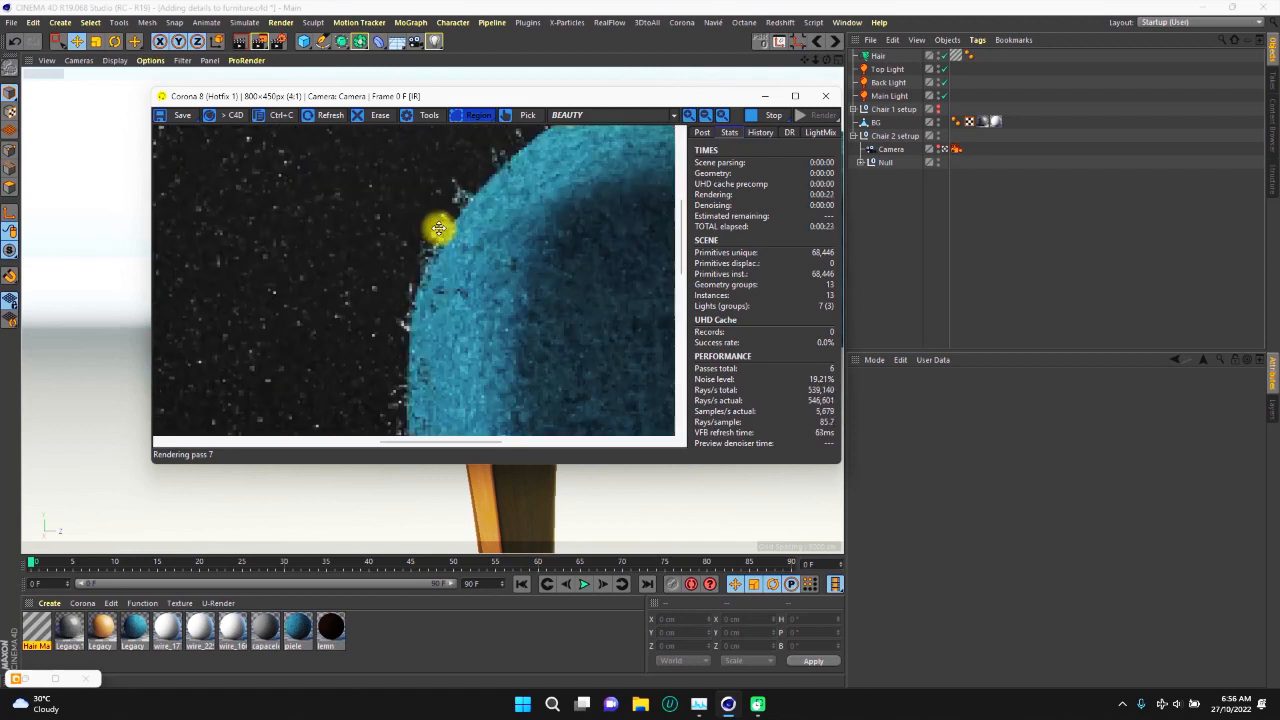
scroll(446, 234, down, 1)
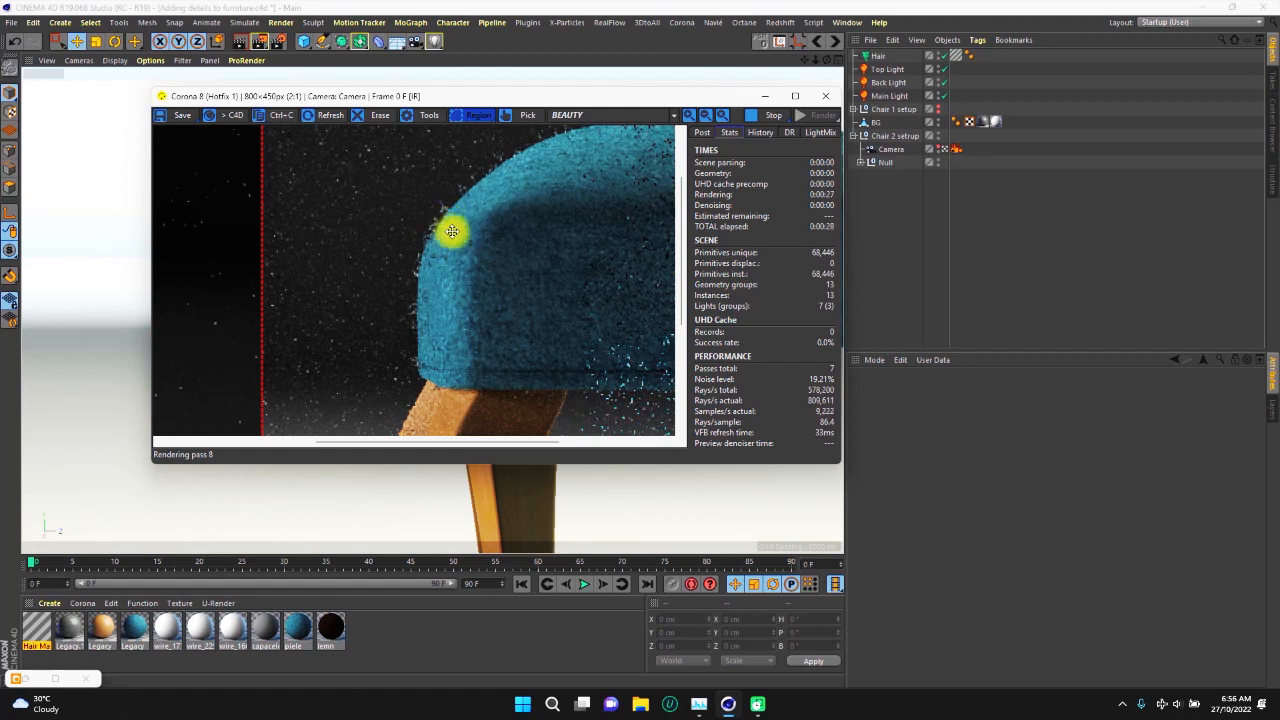
Set the hair material's root and tip thickness to 0.02 cm.
drag(615, 106, 699, 101)
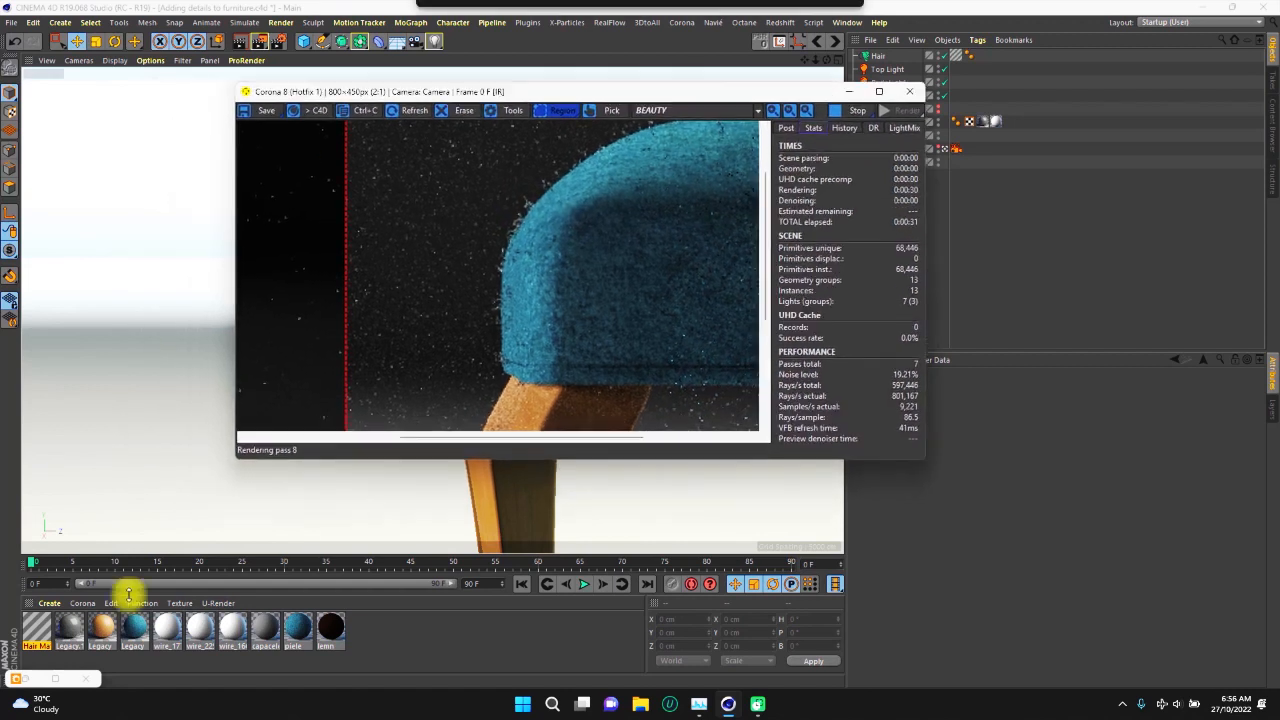
double_click(40, 628)
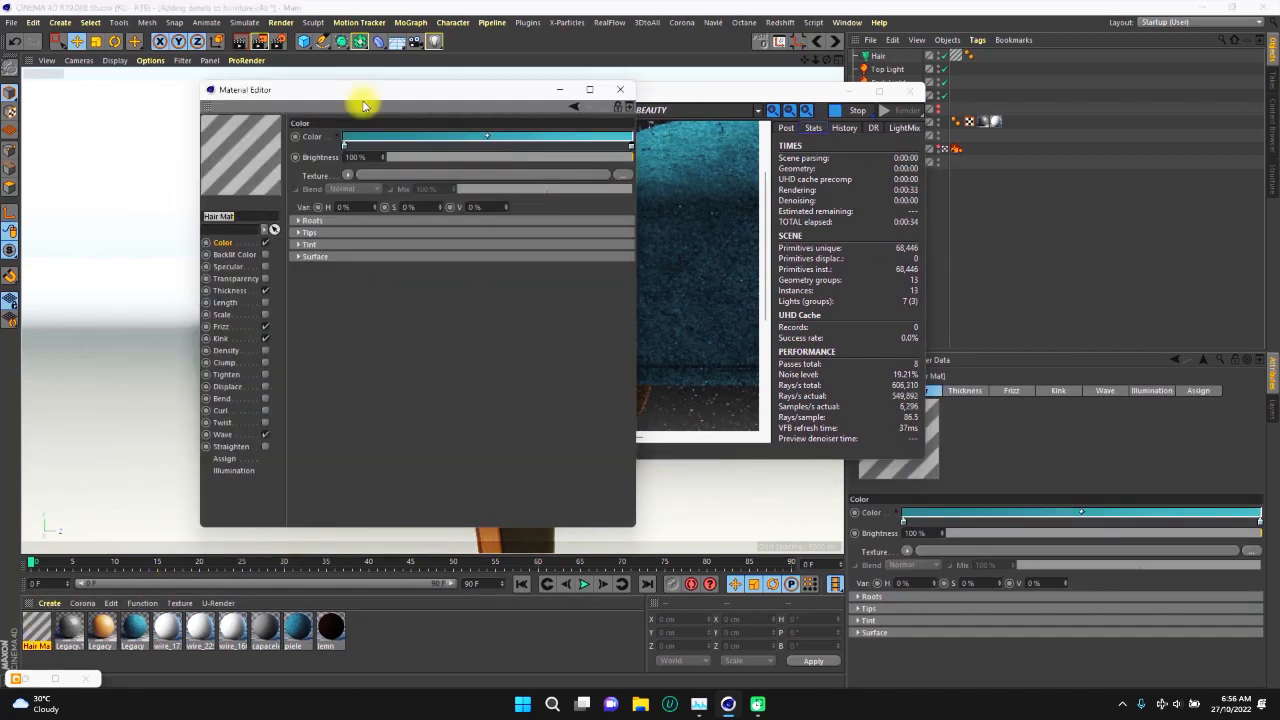
drag(363, 105, 294, 100)
click(161, 286)
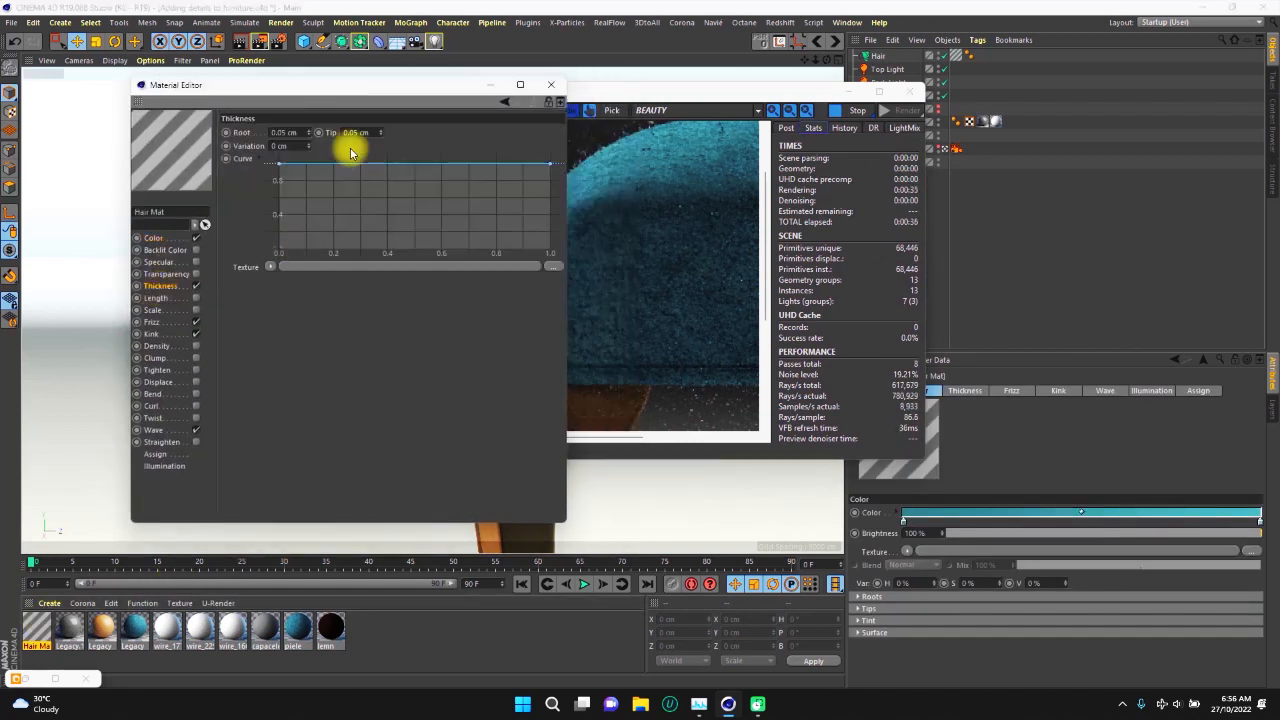
double_click(284, 132)
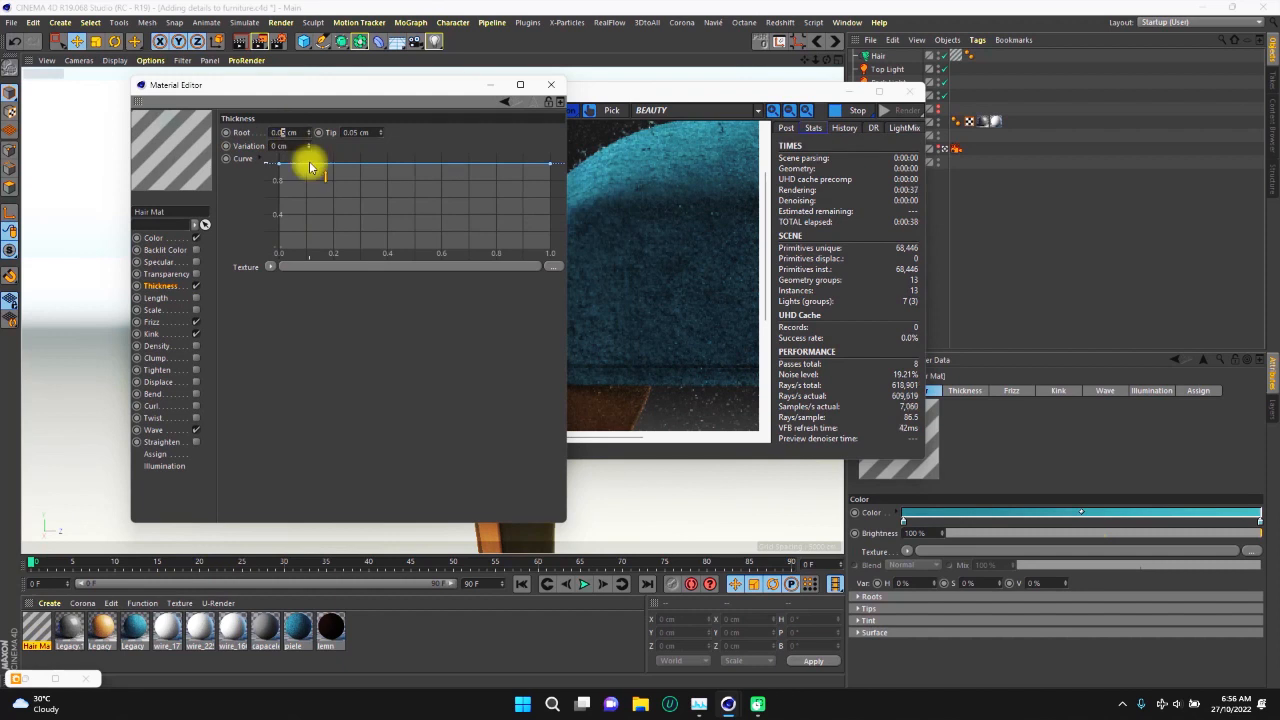
double_click(355, 132)
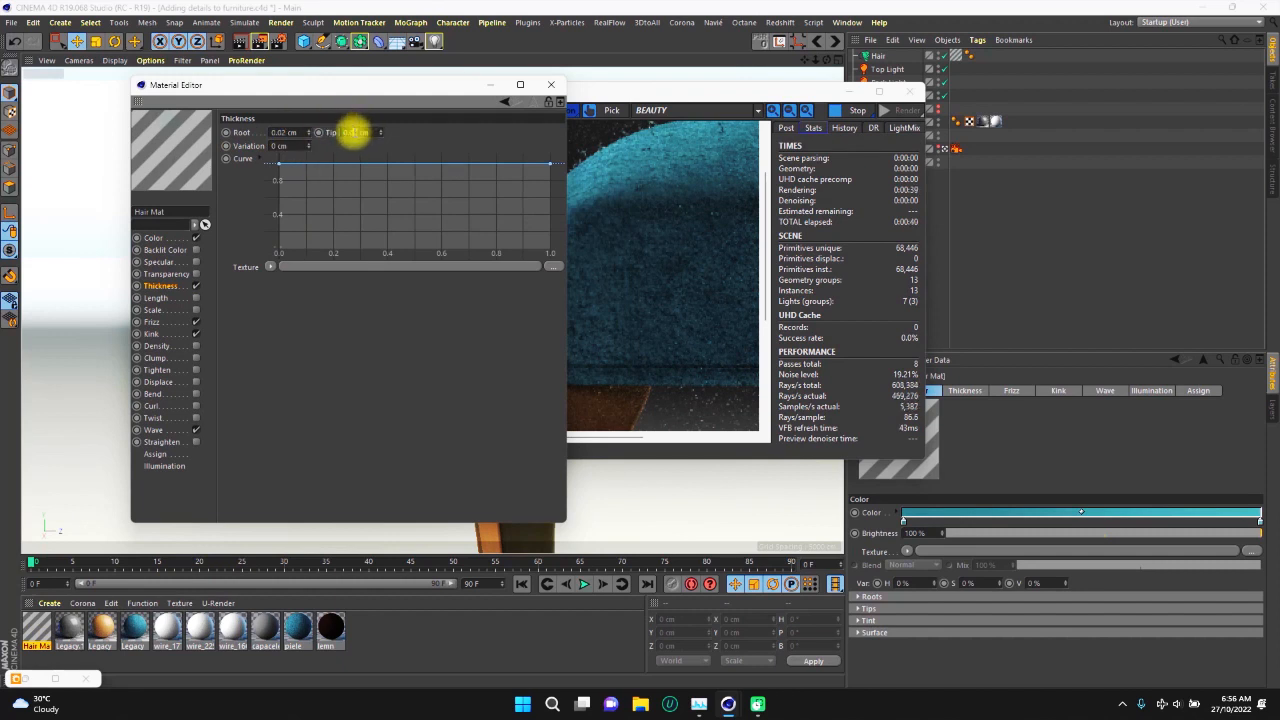
key(Return)
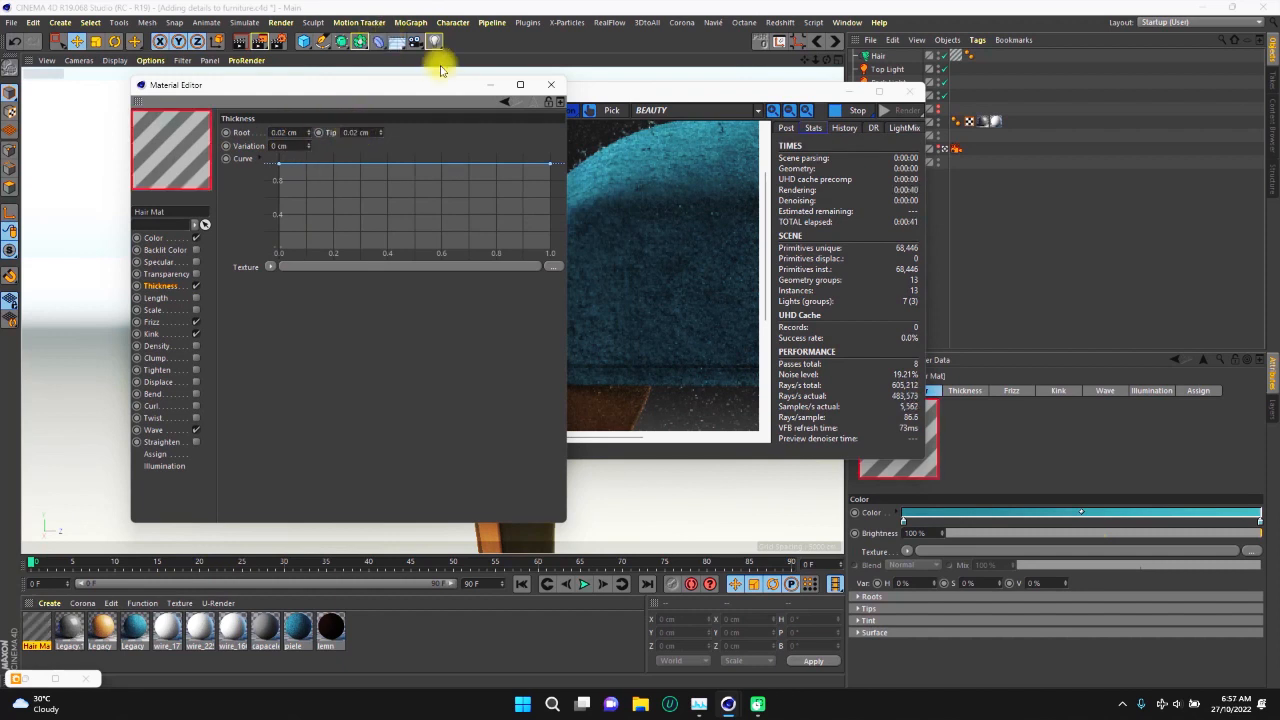
Examine how the thinner hairs look along the cushion's edge in the updated render, both close up and from afar.
drag(353, 104, 233, 128)
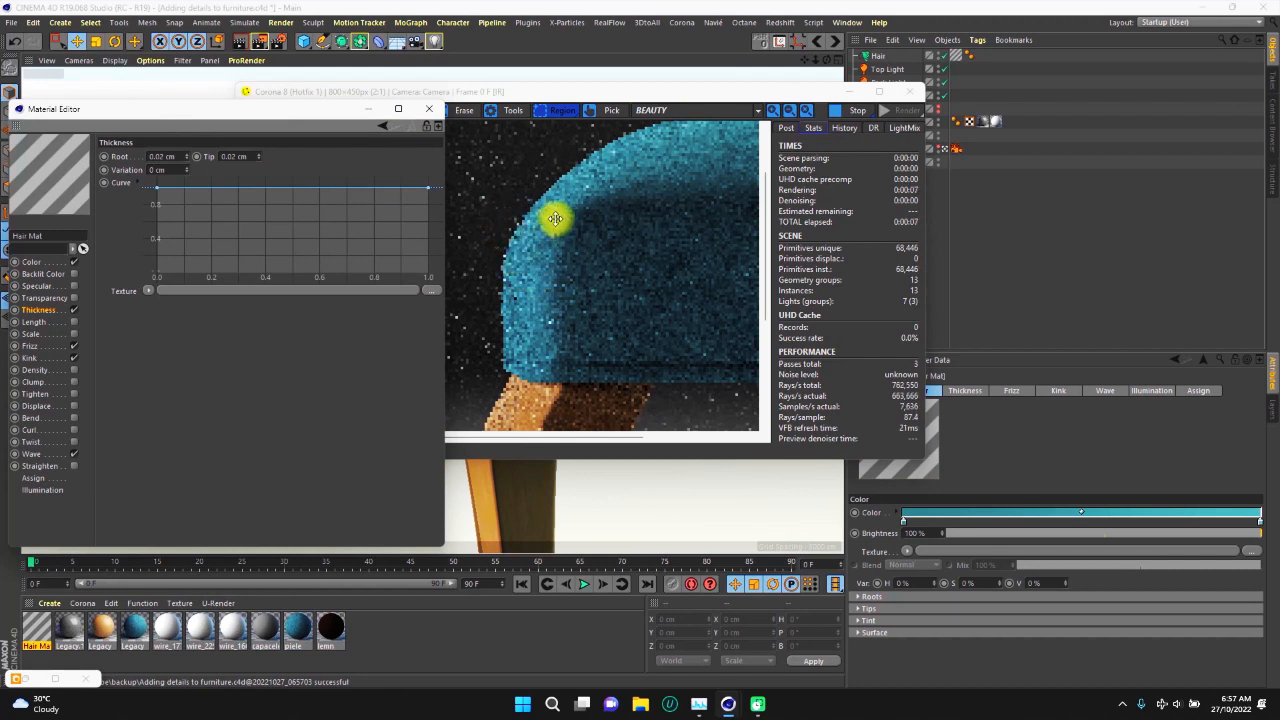
scroll(522, 219, up, 1)
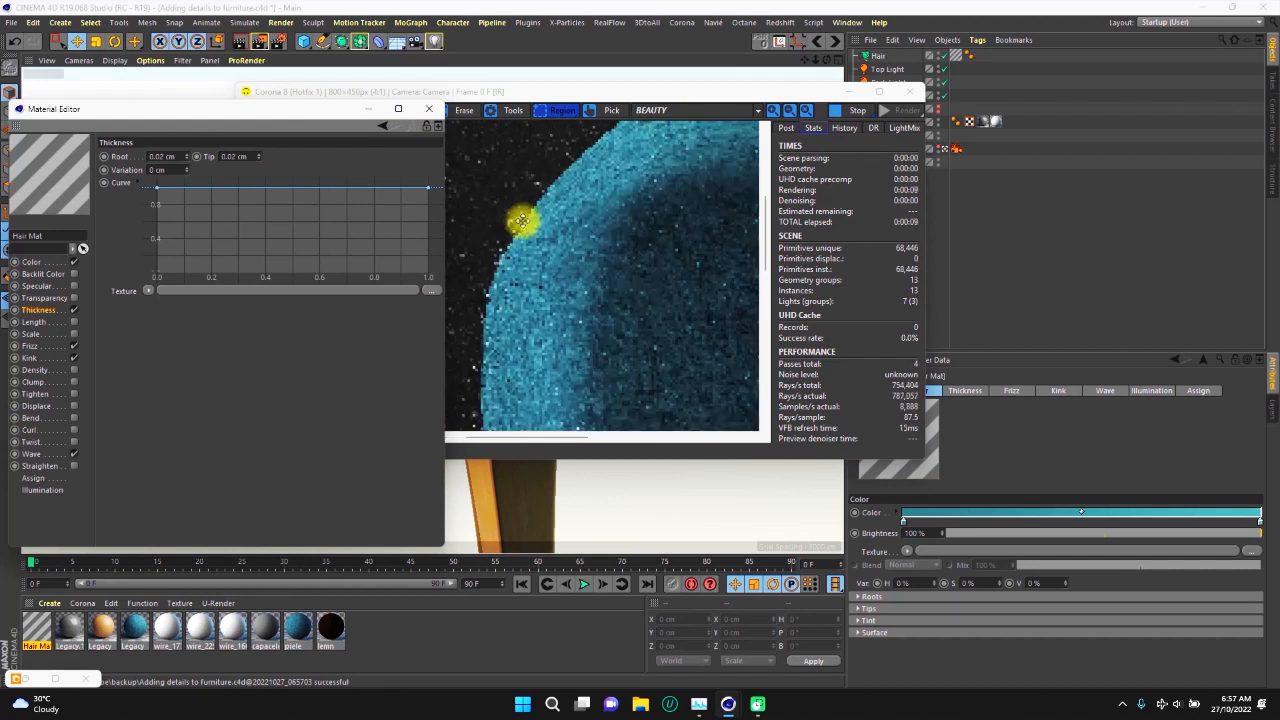
scroll(522, 227, down, 2)
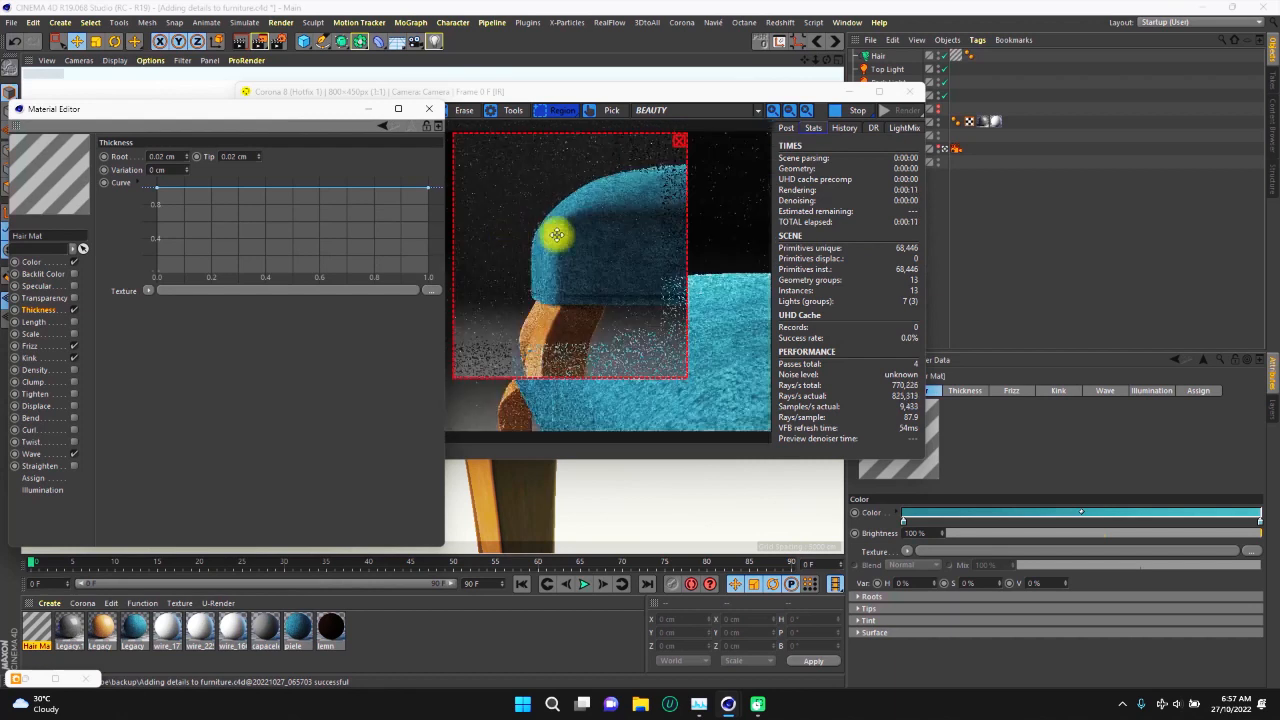
scroll(530, 242, up, 1)
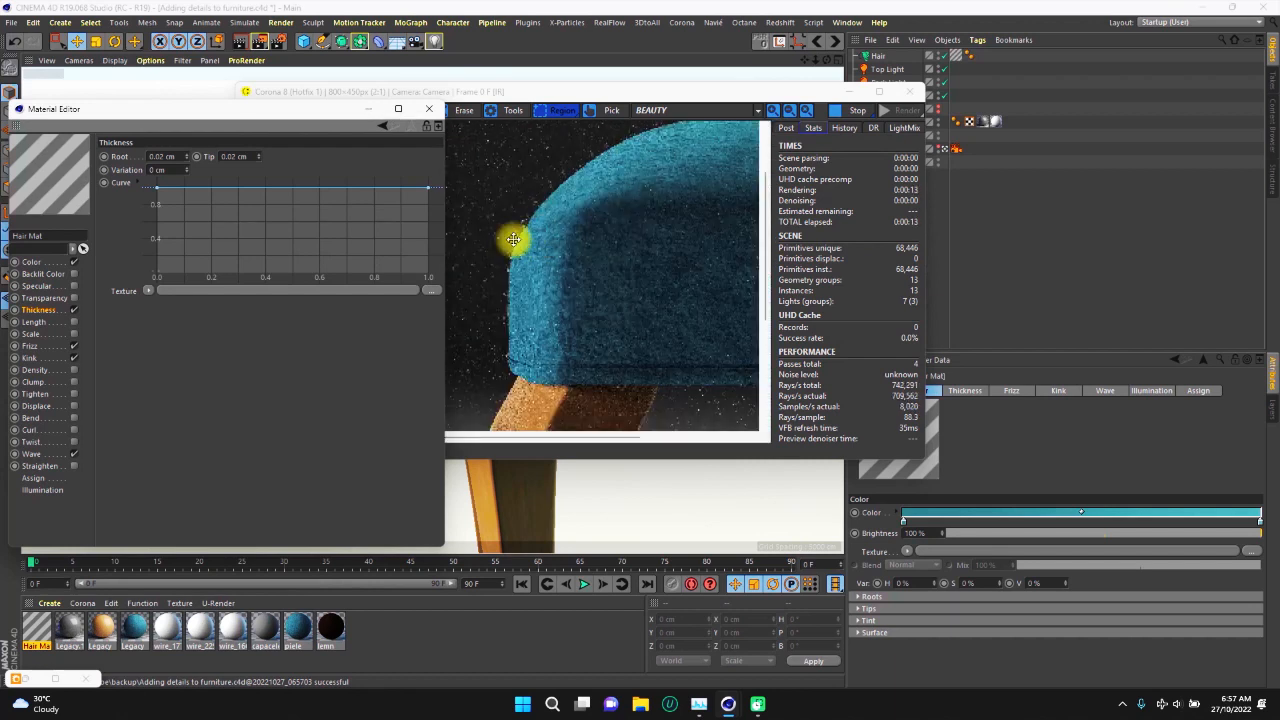
scroll(535, 255, down, 1)
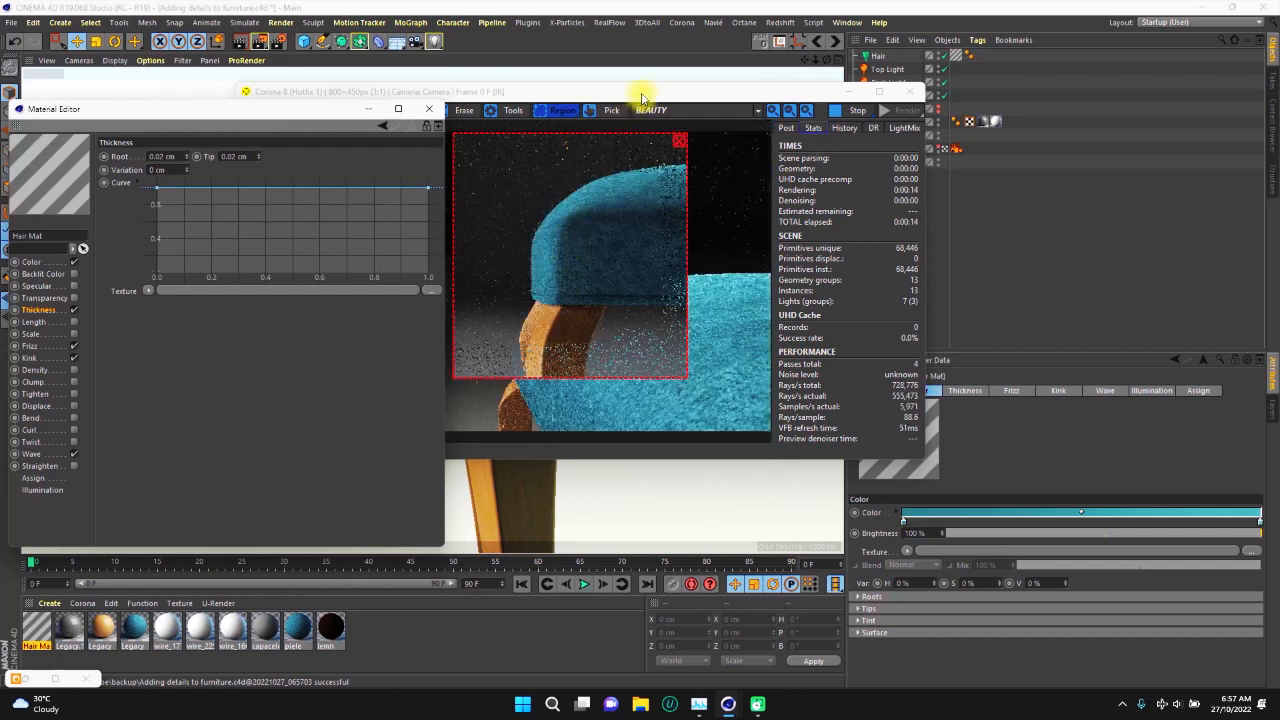
drag(643, 98, 417, 97)
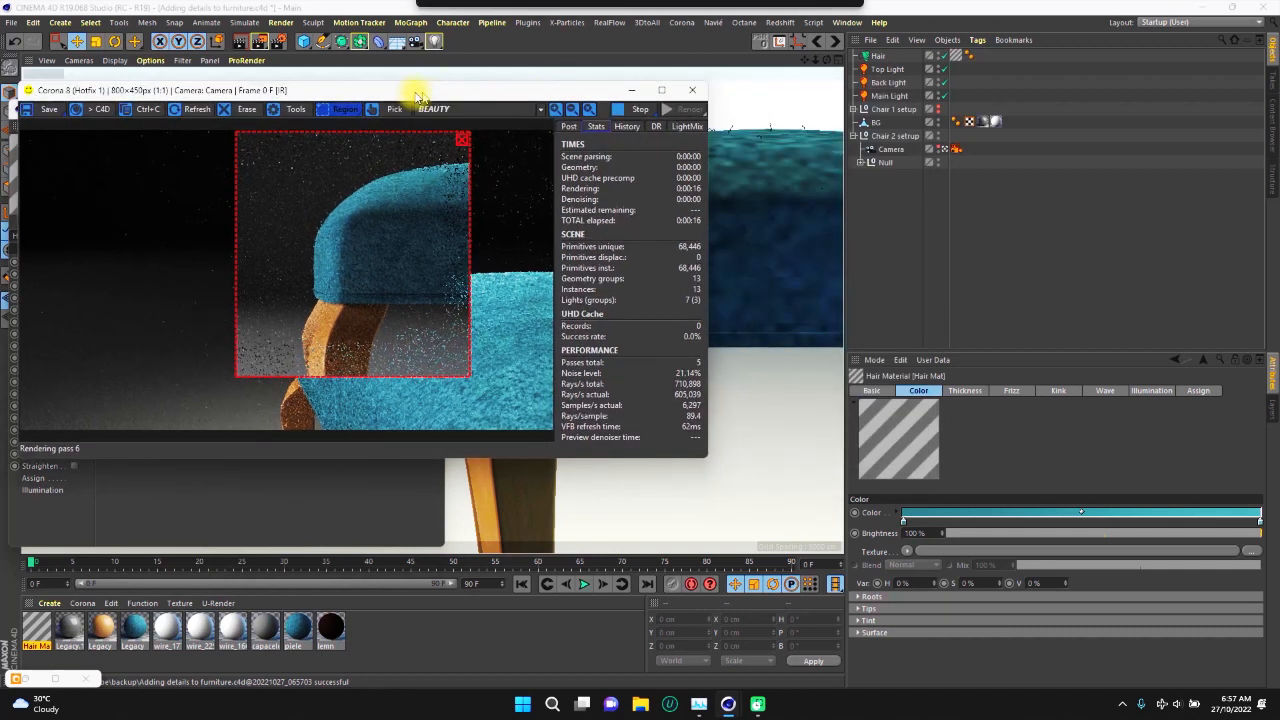
scroll(314, 230, up, 1)
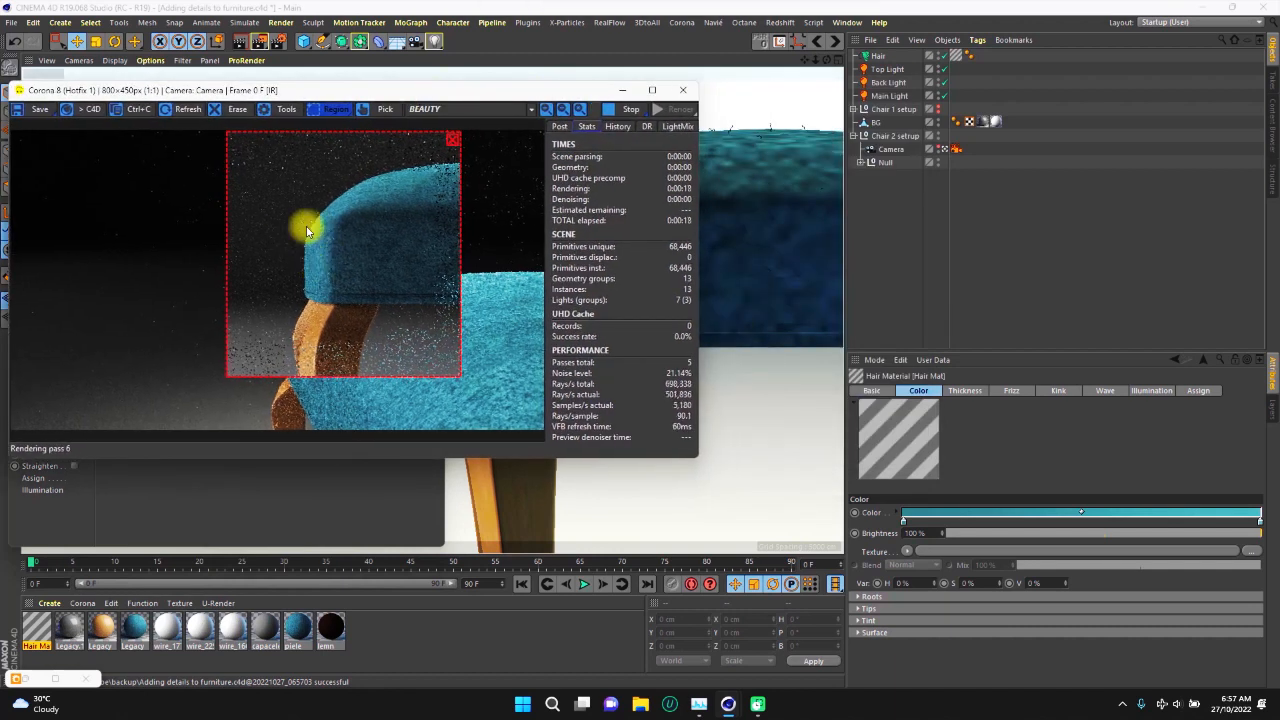
scroll(306, 226, up, 2)
scroll(315, 235, down, 3)
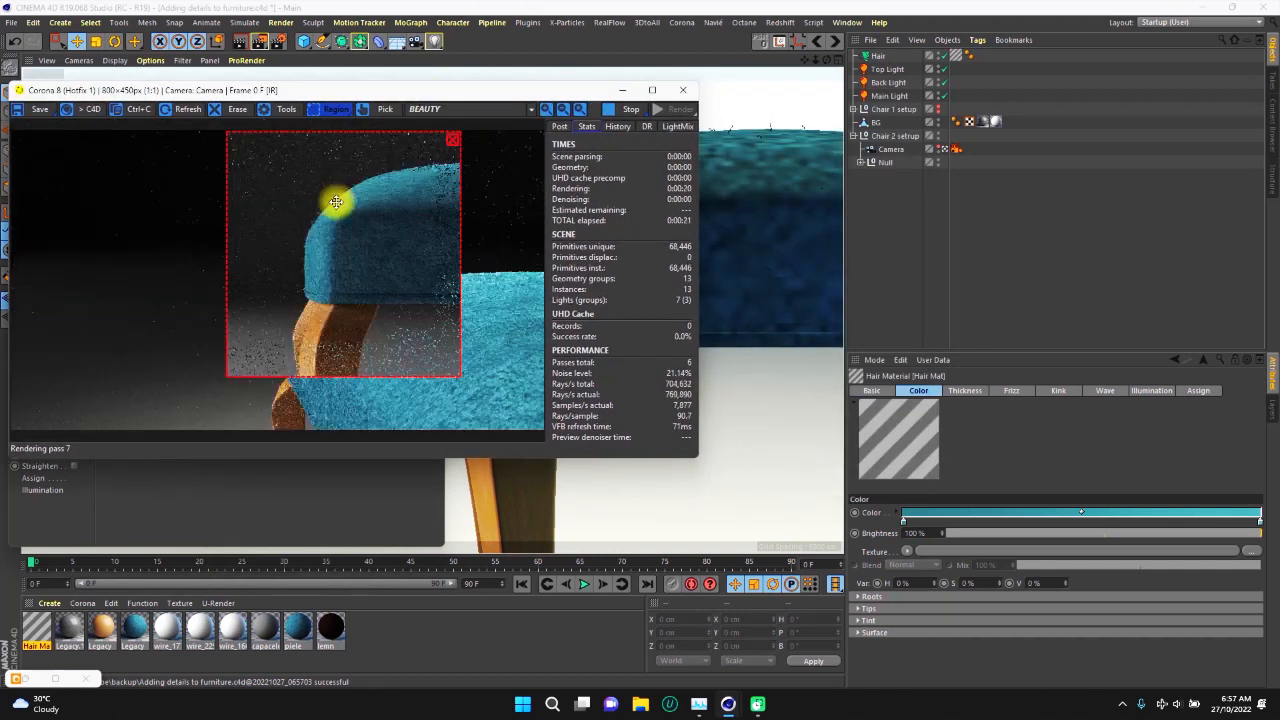
Set the guide length of the Hair object to 0.6 cm.
click(879, 56)
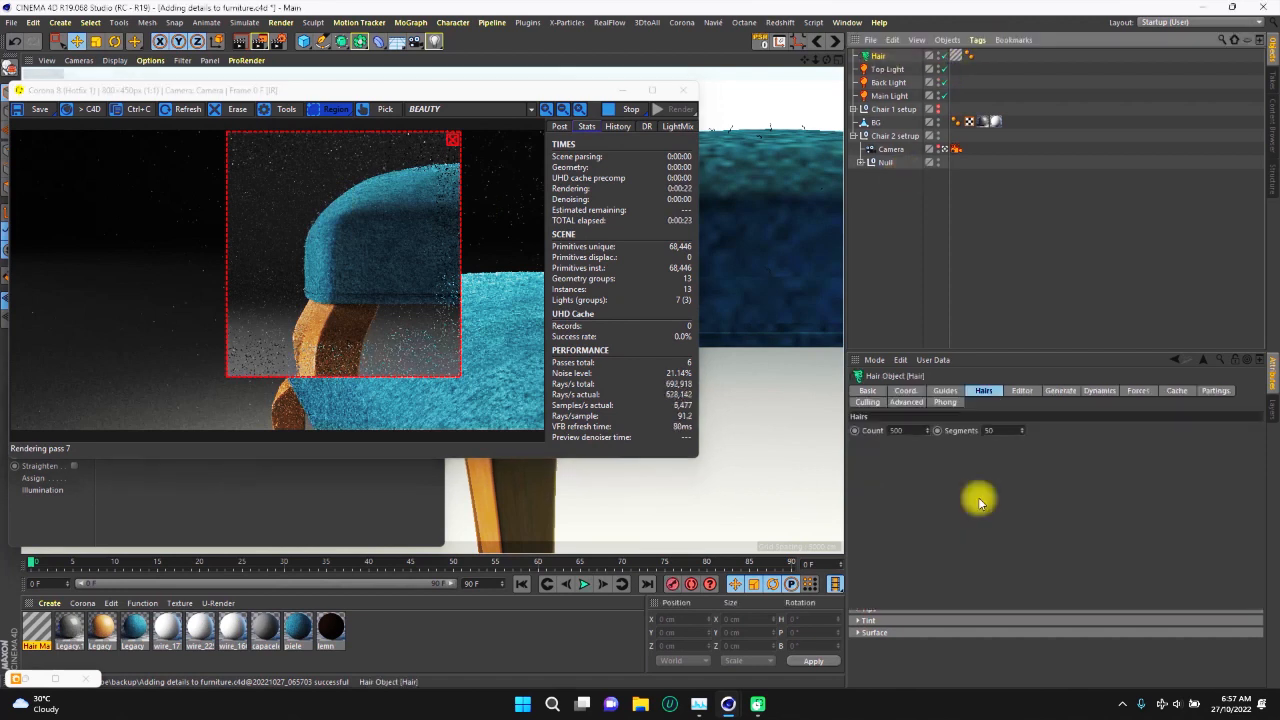
click(945, 390)
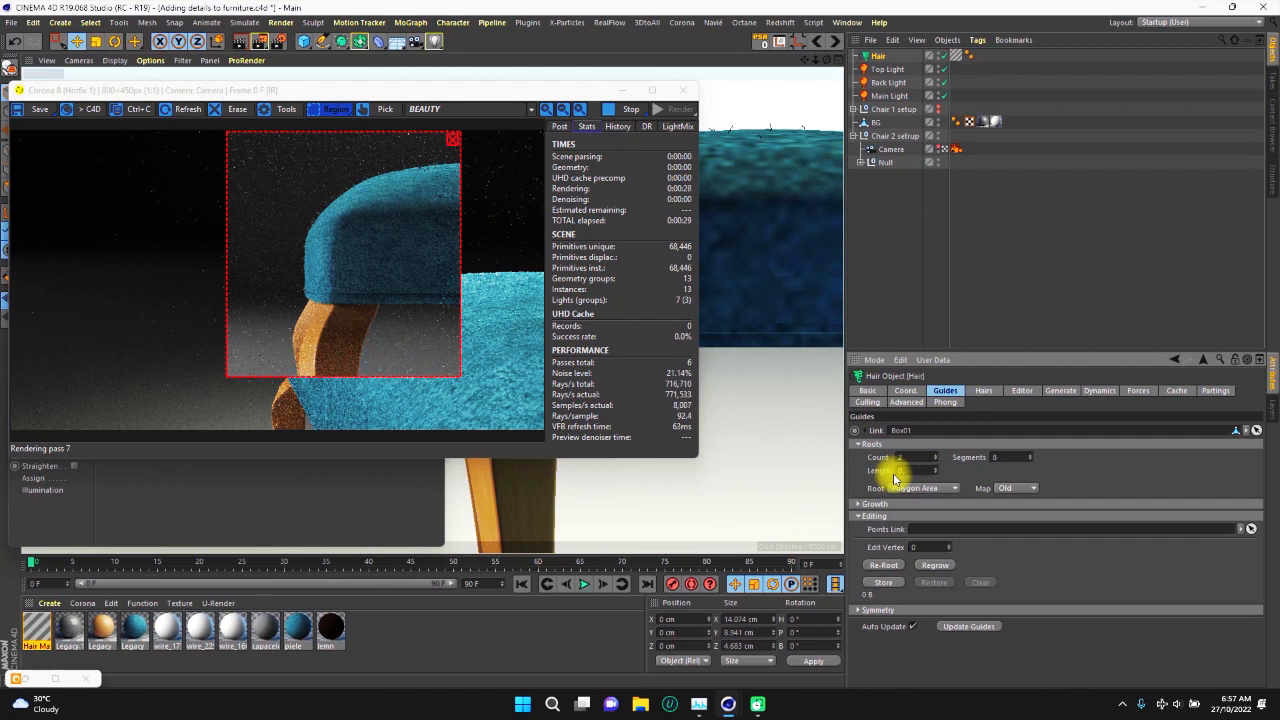
key(Return)
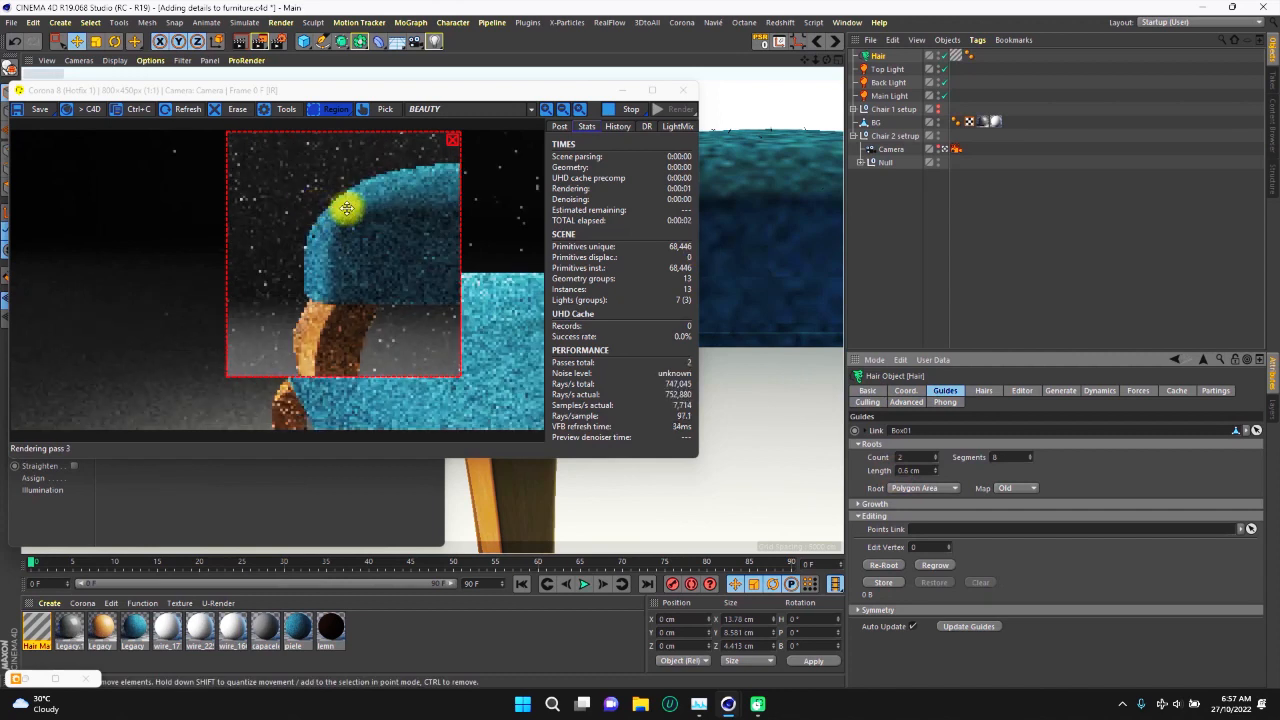
Inspect the cushion's silhouette in the refreshed render to judge the hair at its new length.
scroll(327, 209, up, 1)
scroll(327, 209, up, 1)
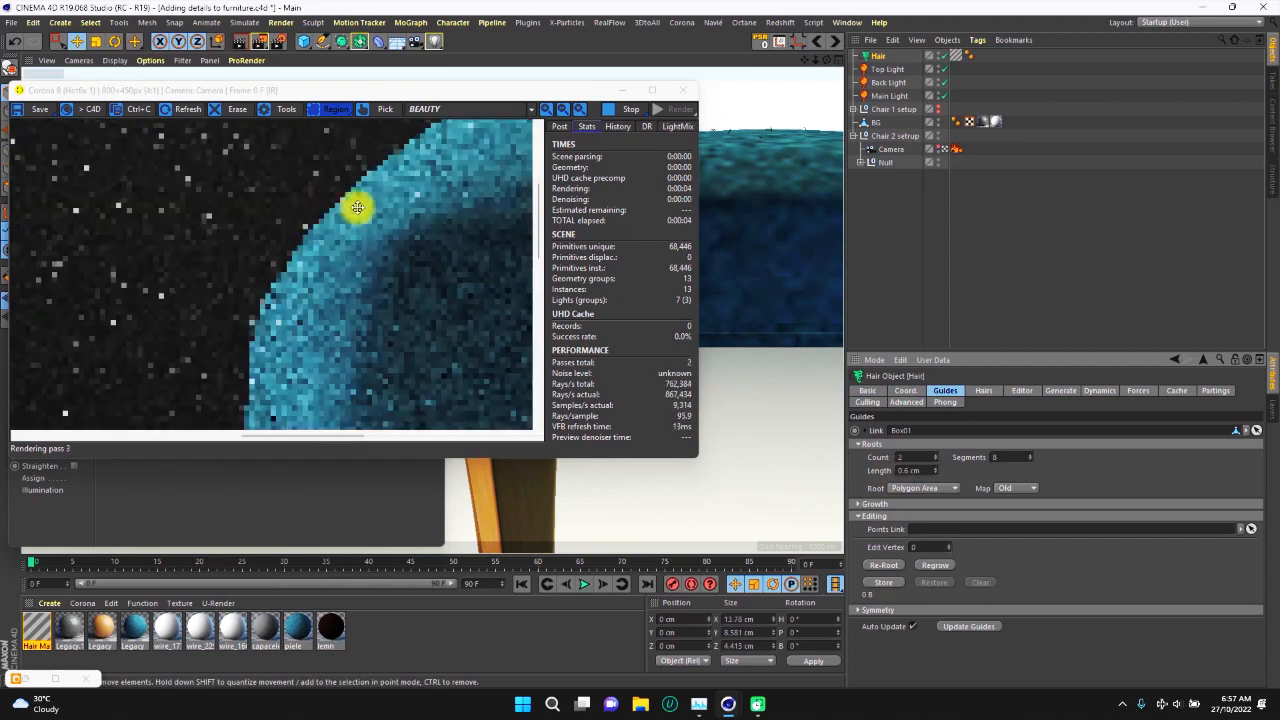
scroll(329, 215, down, 2)
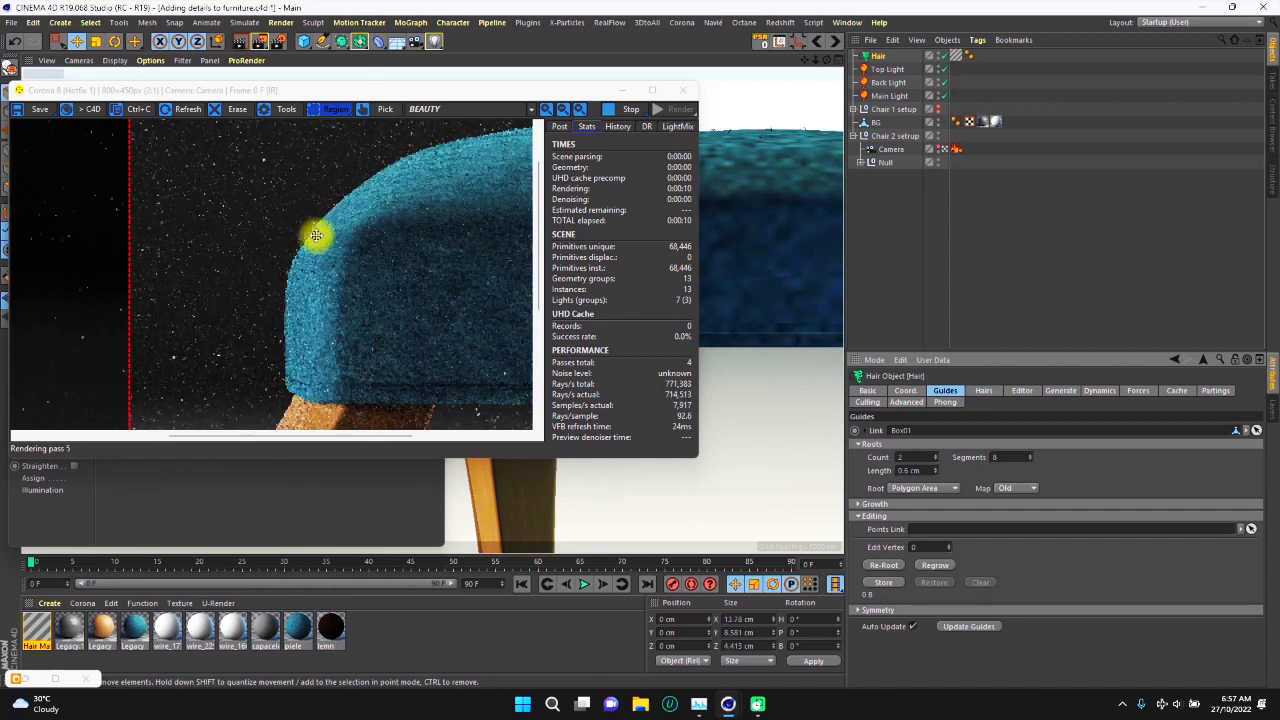
scroll(330, 262, down, 1)
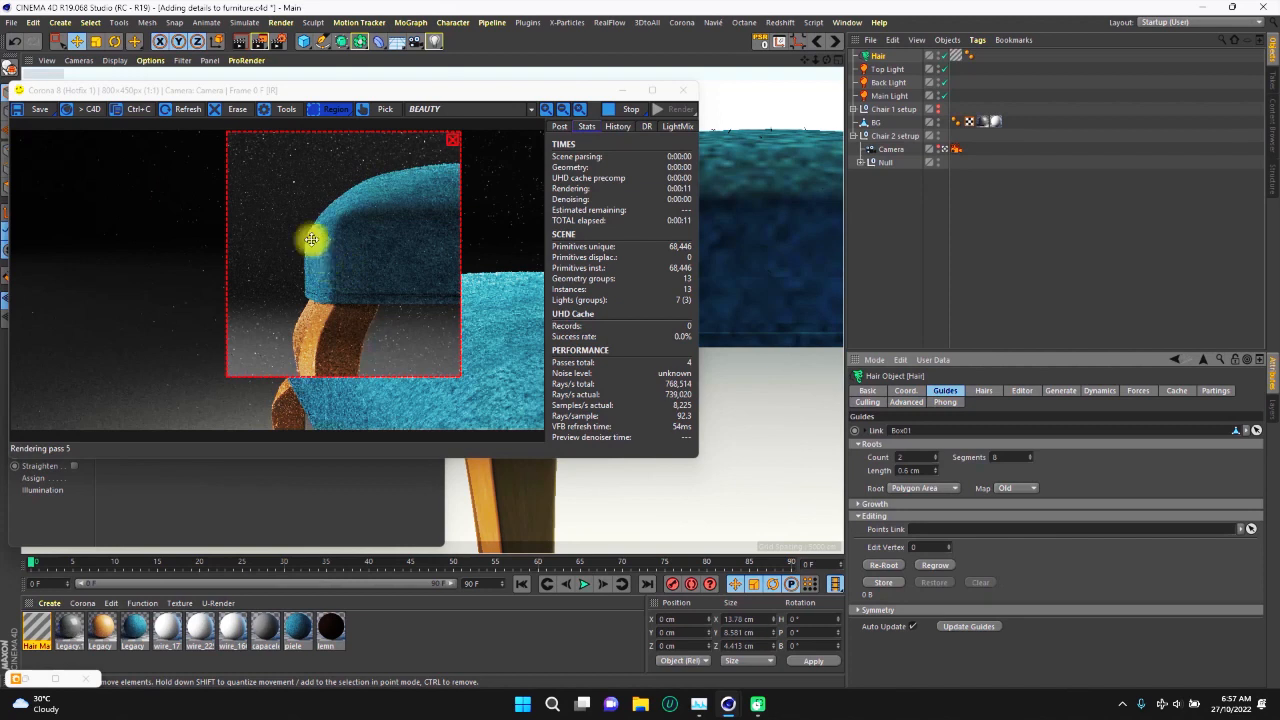
scroll(311, 239, up, 2)
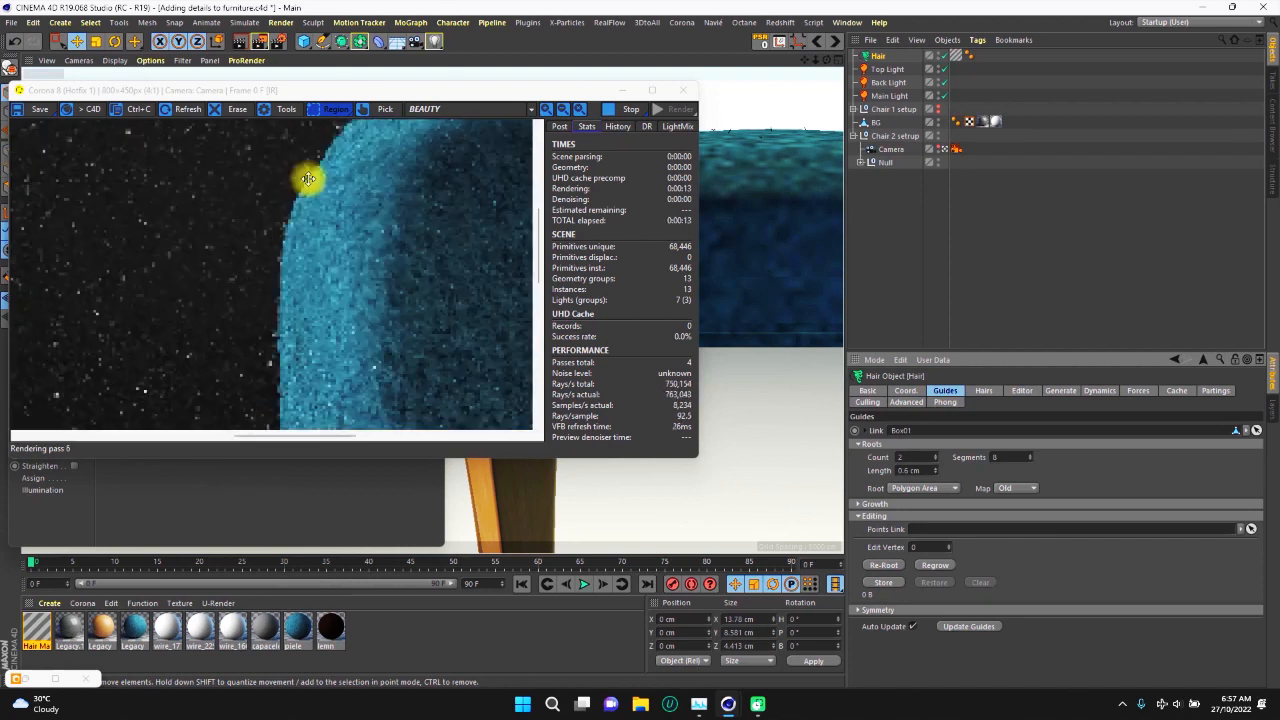
scroll(310, 291, down, 1)
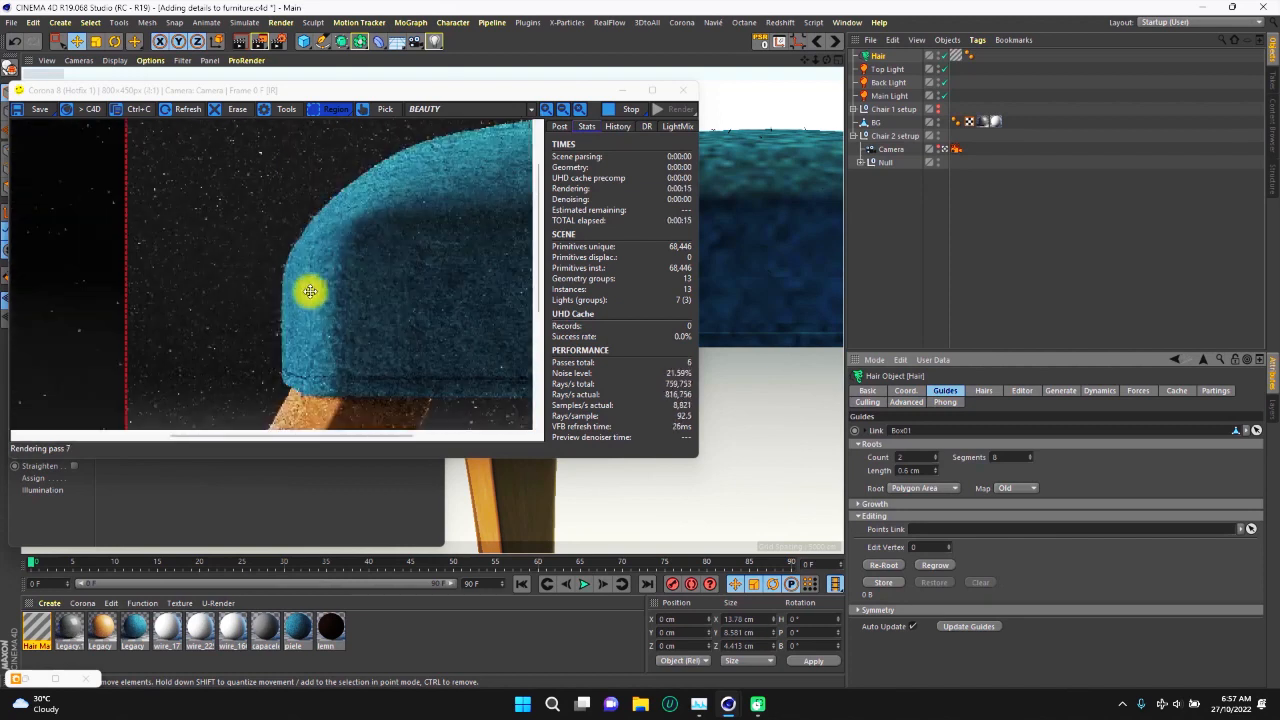
Adjust the hair count of the Hair object on the seat cushion.
scroll(310, 291, down, 1)
scroll(350, 206, up, 1)
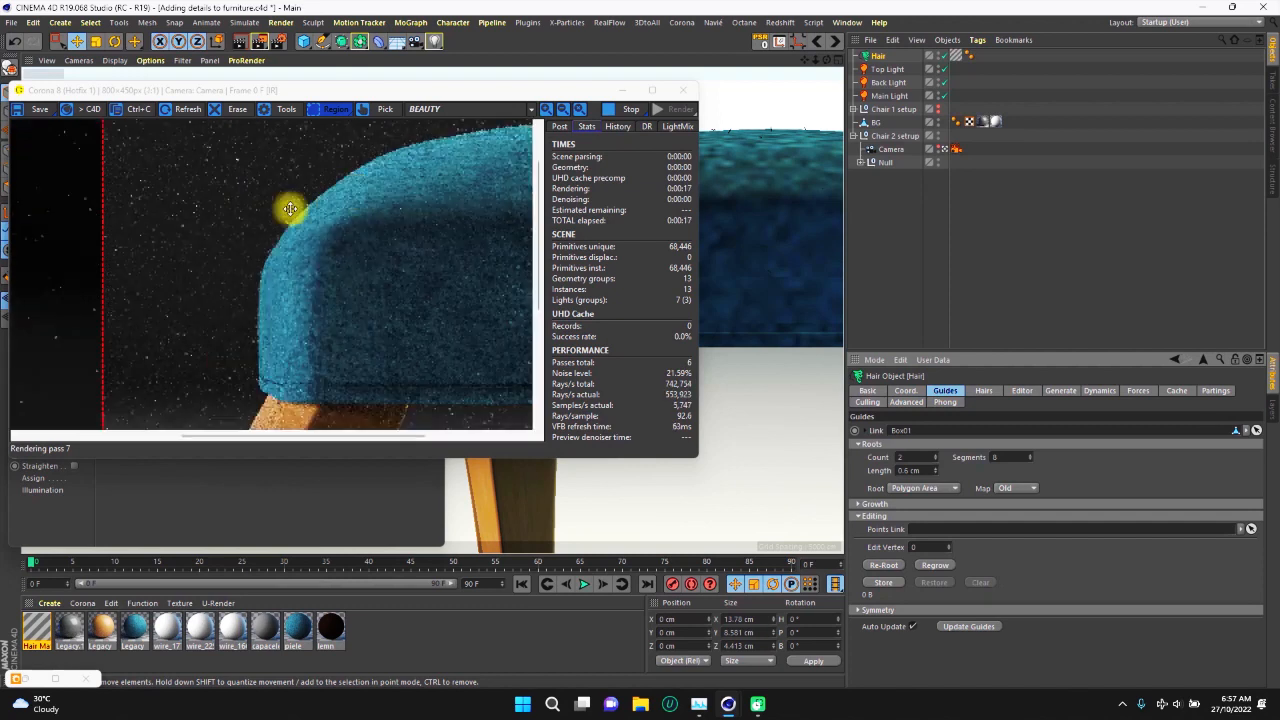
scroll(302, 257, down, 1)
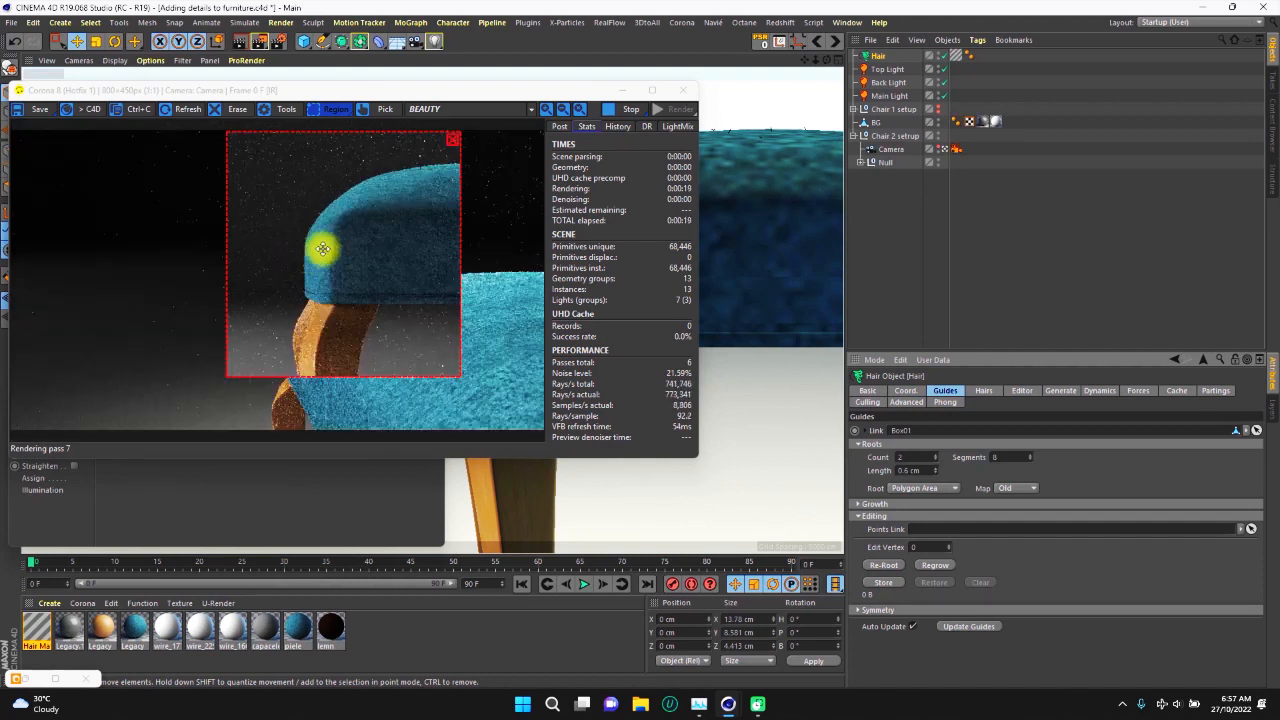
click(880, 57)
click(983, 391)
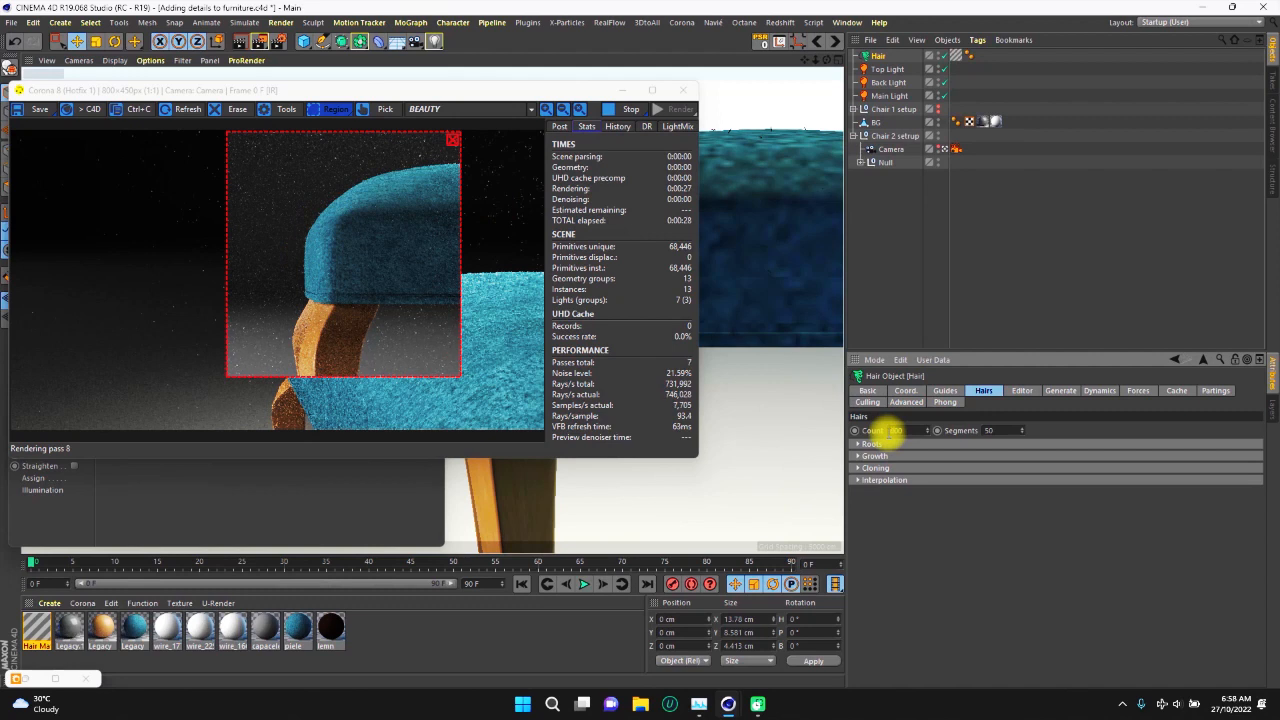
key(Return)
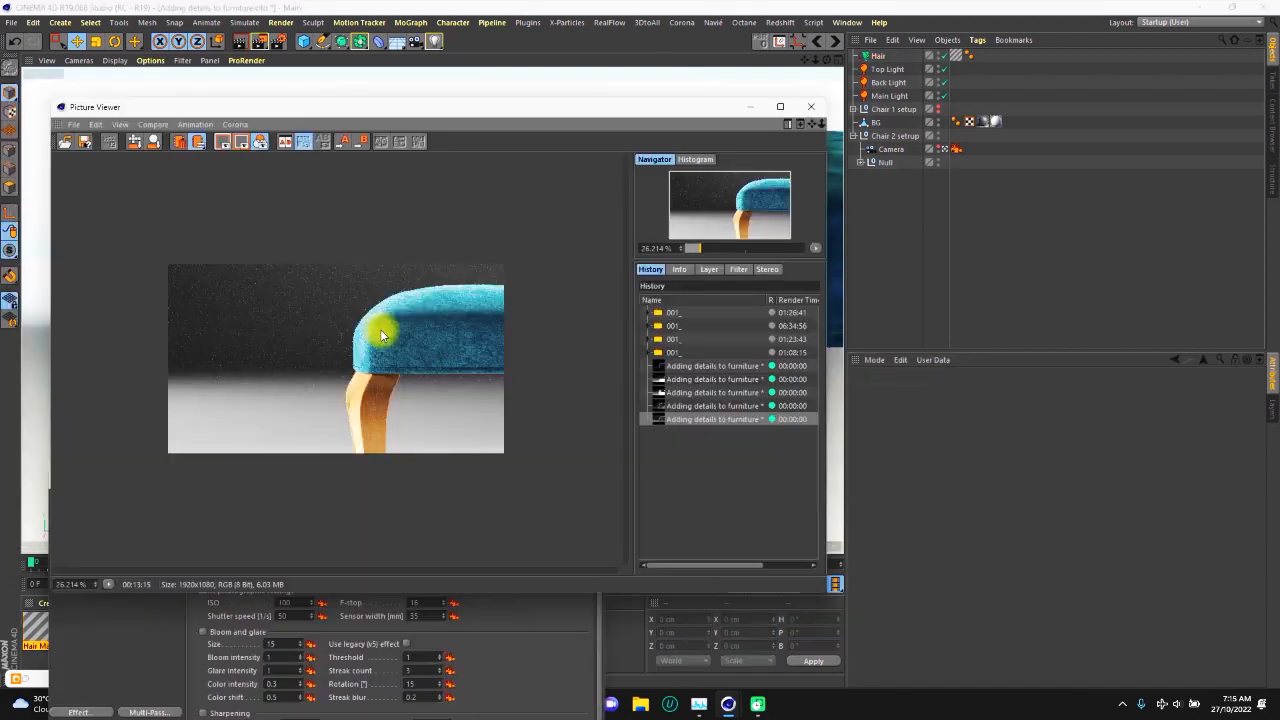
Examine the finished 1920x1080 render in the Picture Viewer, checking the fine hairs along the cushion's corner and upper edge up close and from afar.
key(alt+F2)
scroll(457, 306, up, 2)
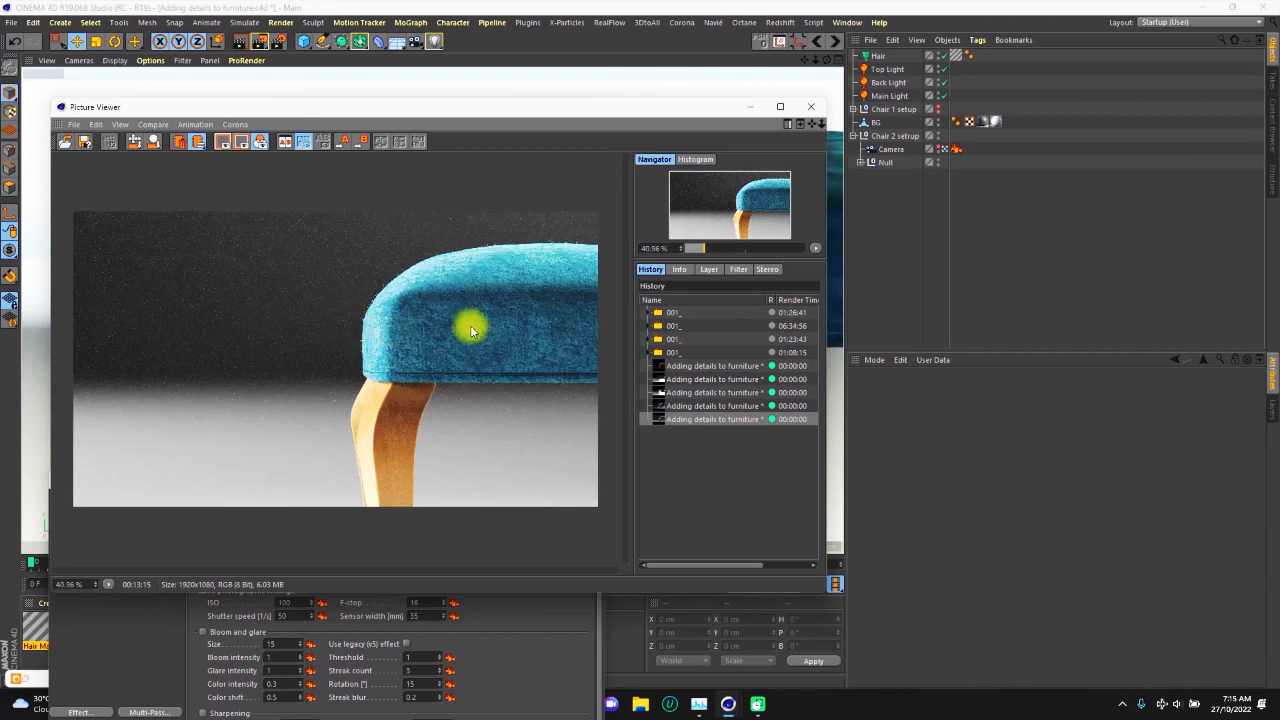
scroll(465, 328, down, 1)
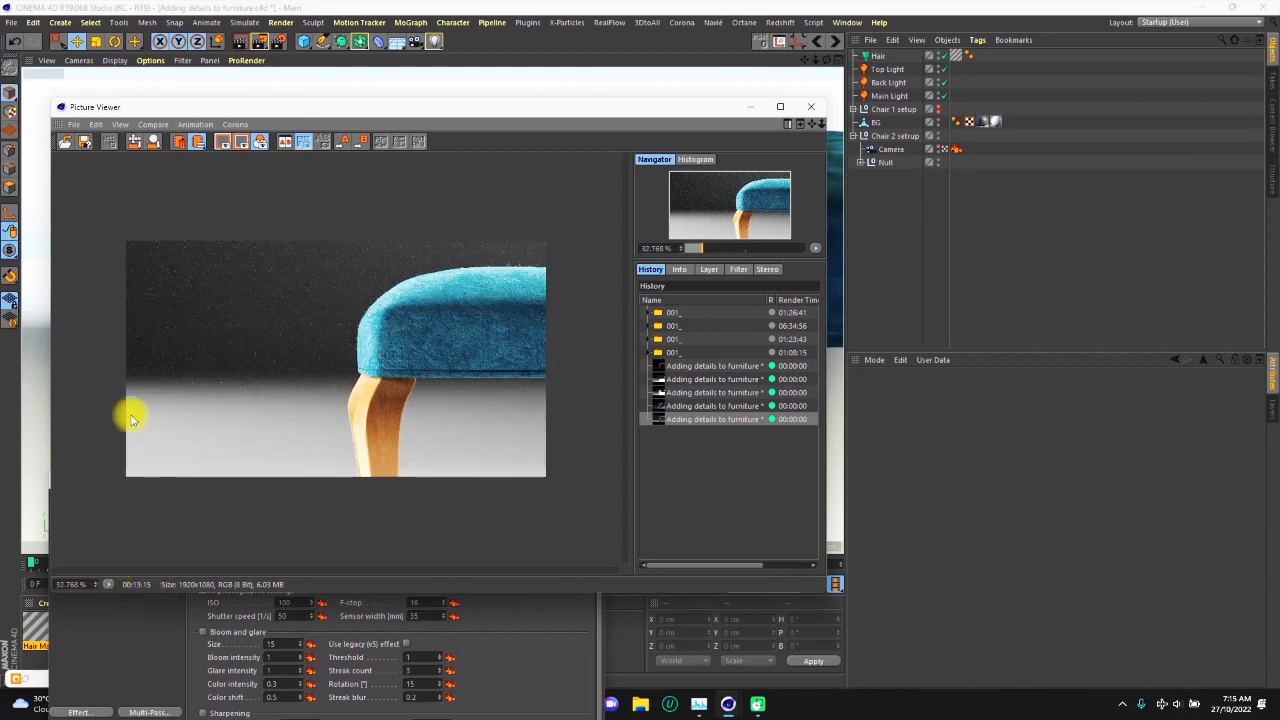
scroll(374, 350, up, 1)
scroll(440, 290, down, 2)
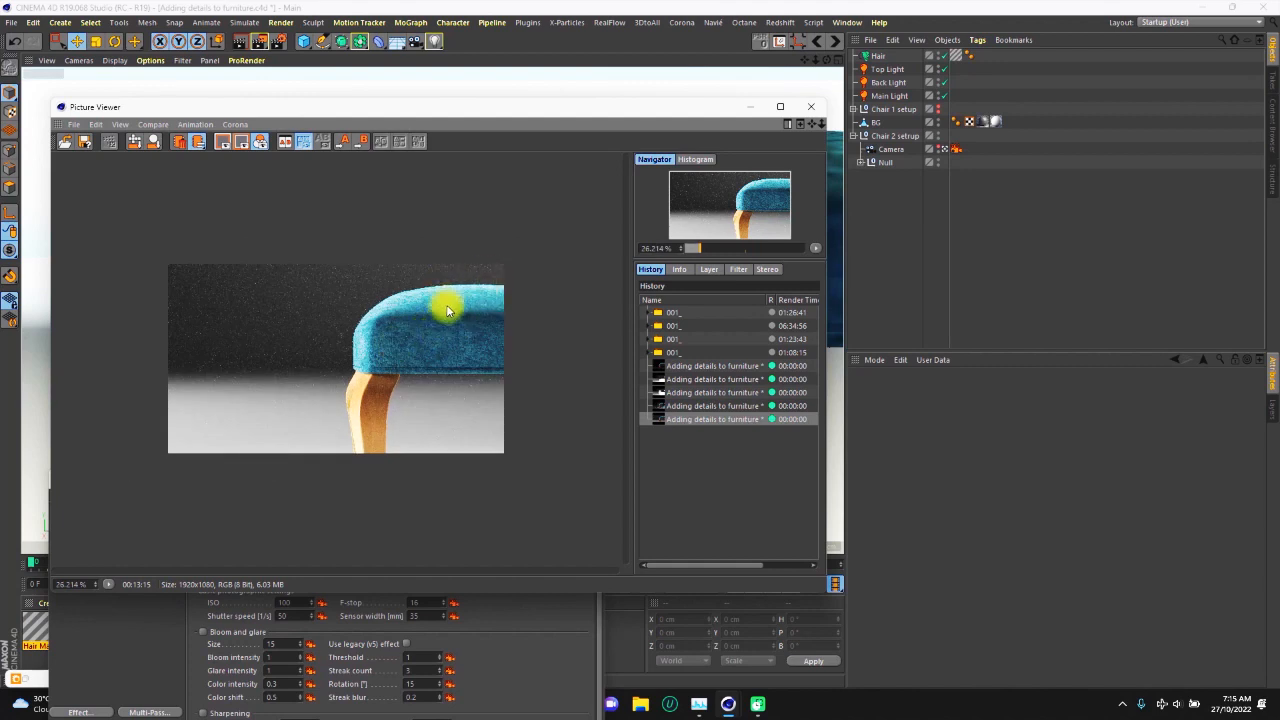
scroll(450, 305, up, 1)
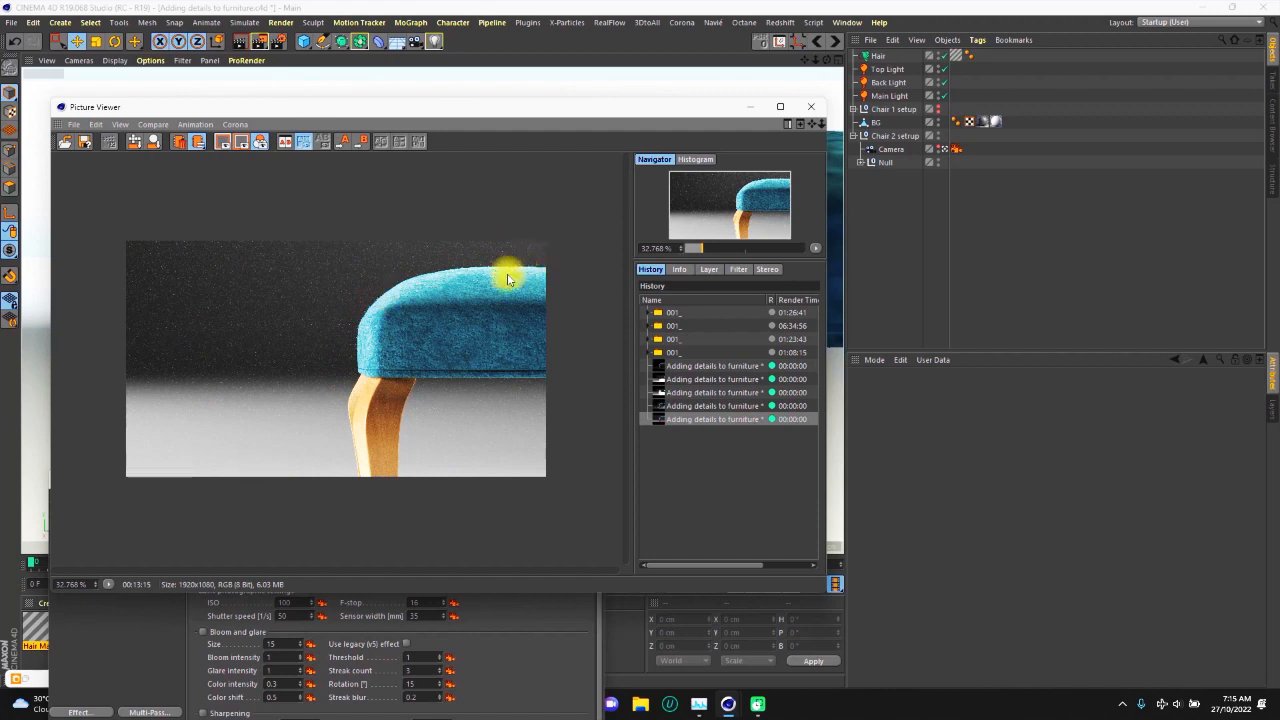
scroll(366, 303, up, 2)
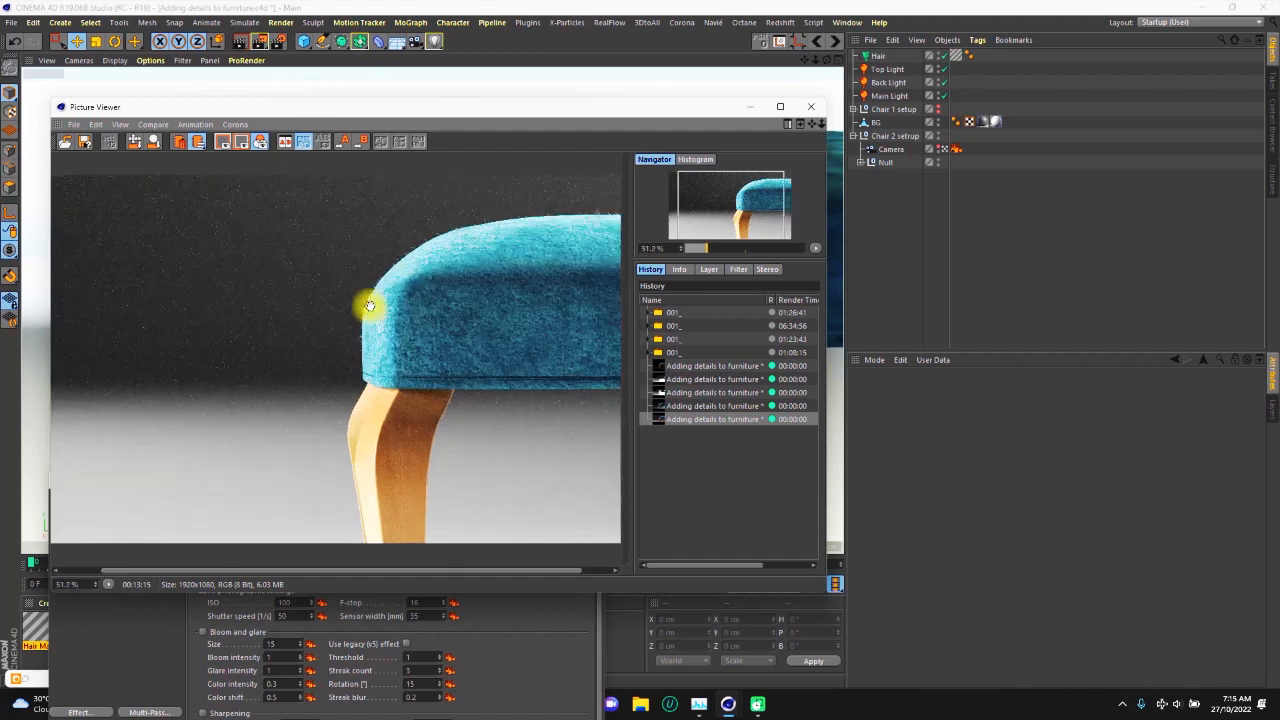
scroll(366, 304, up, 4)
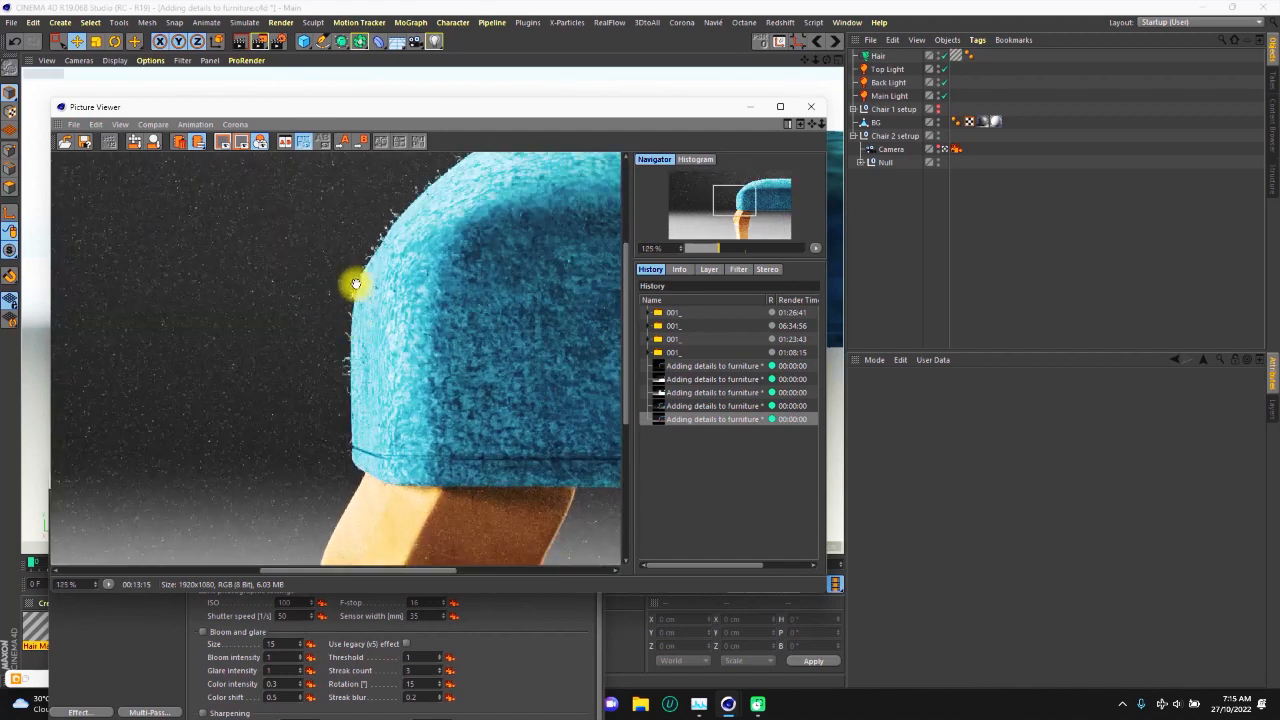
scroll(390, 265, down, 2)
drag(437, 221, 328, 285)
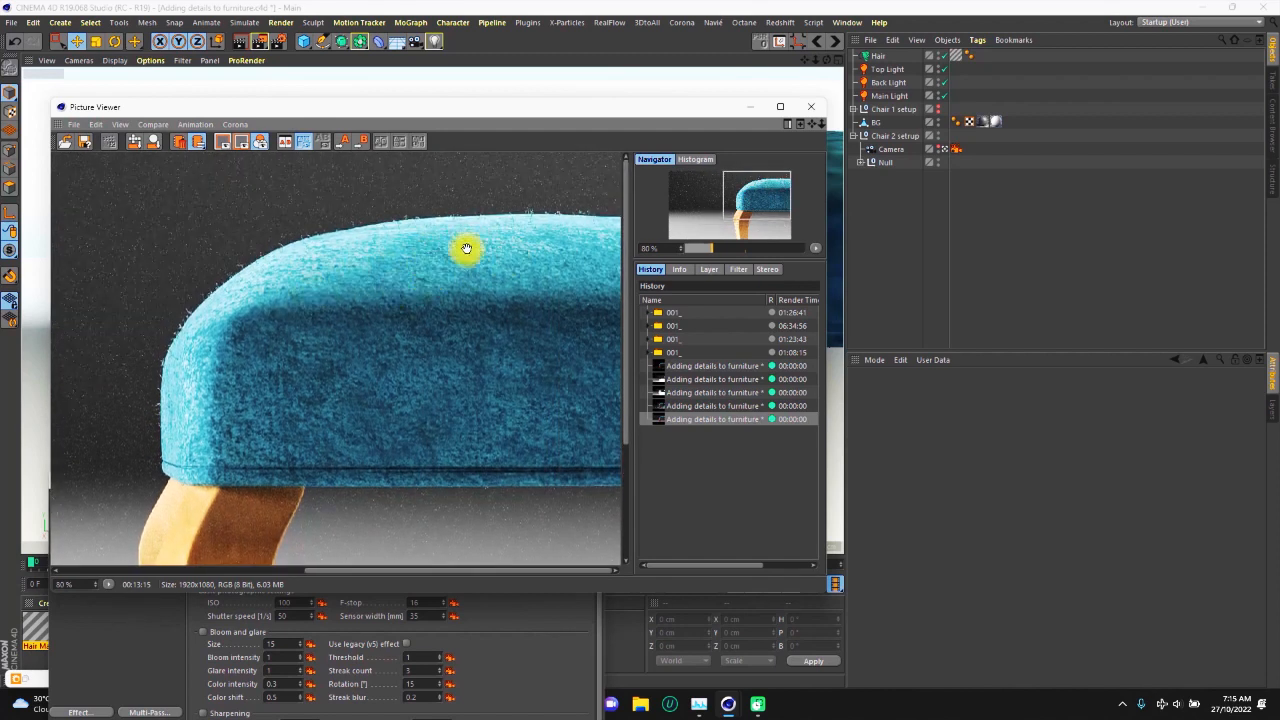
scroll(455, 251, down, 2)
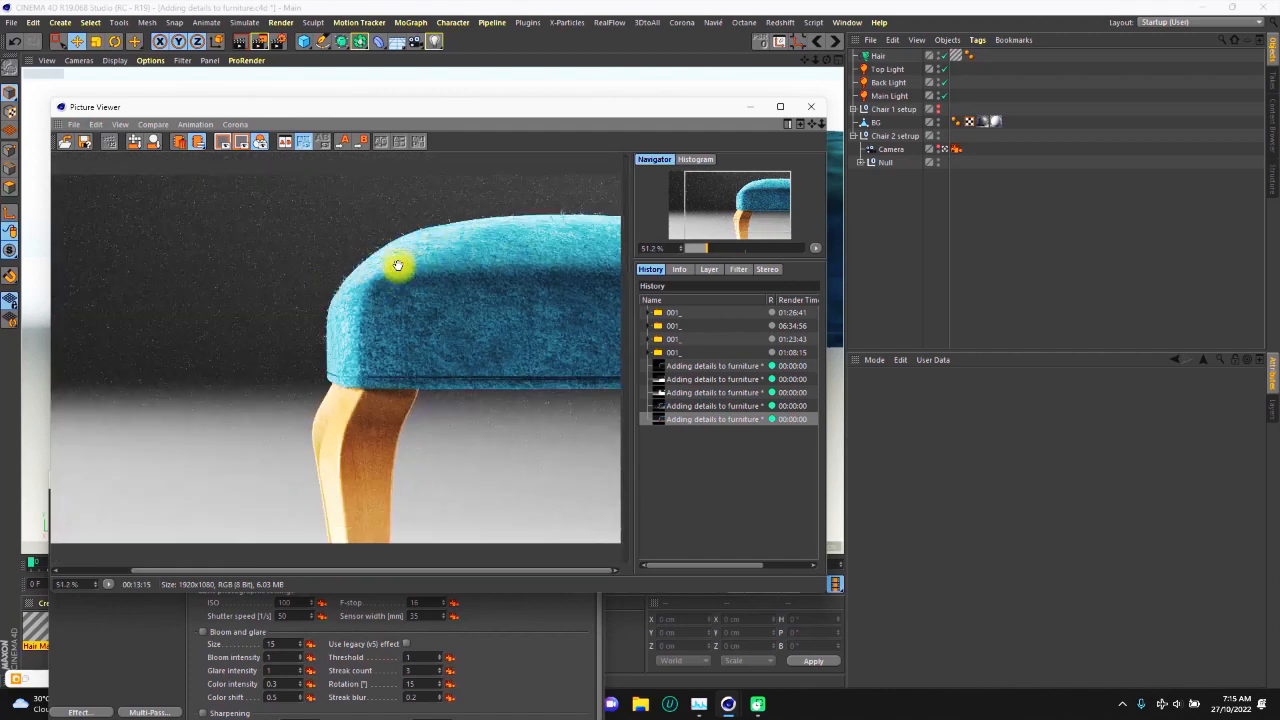
scroll(397, 265, down, 3)
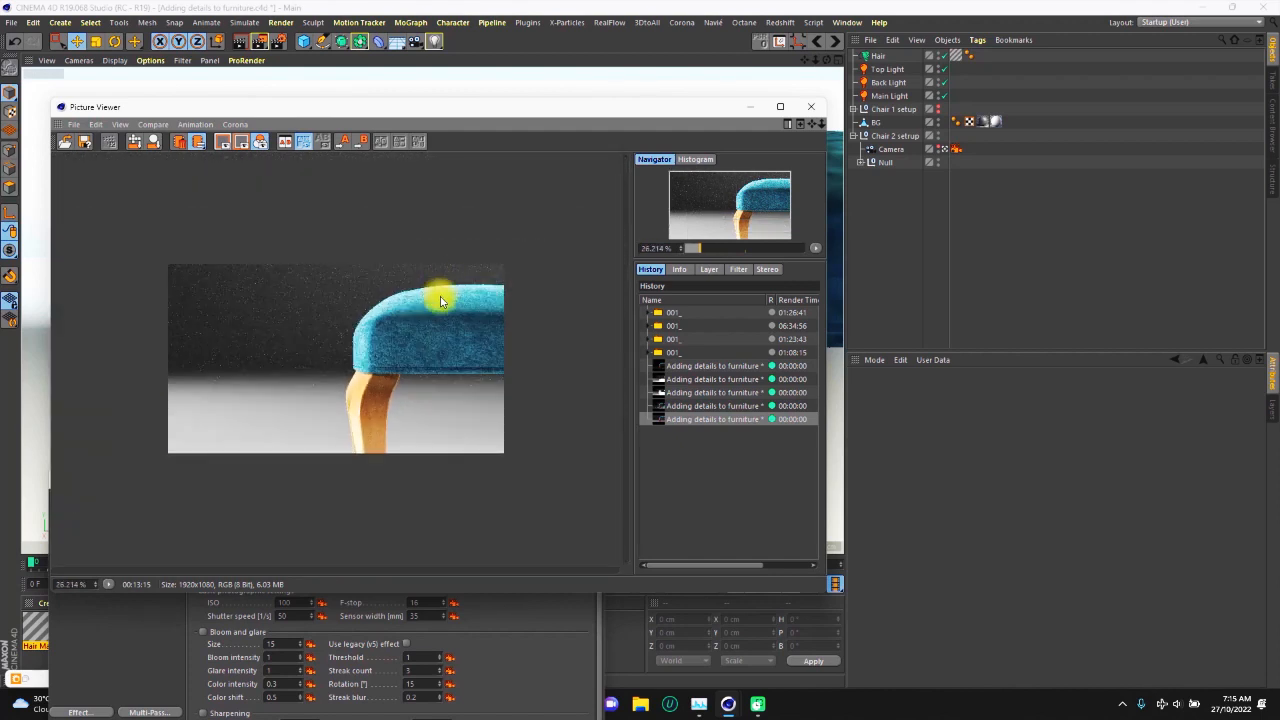
scroll(440, 300, up, 1)
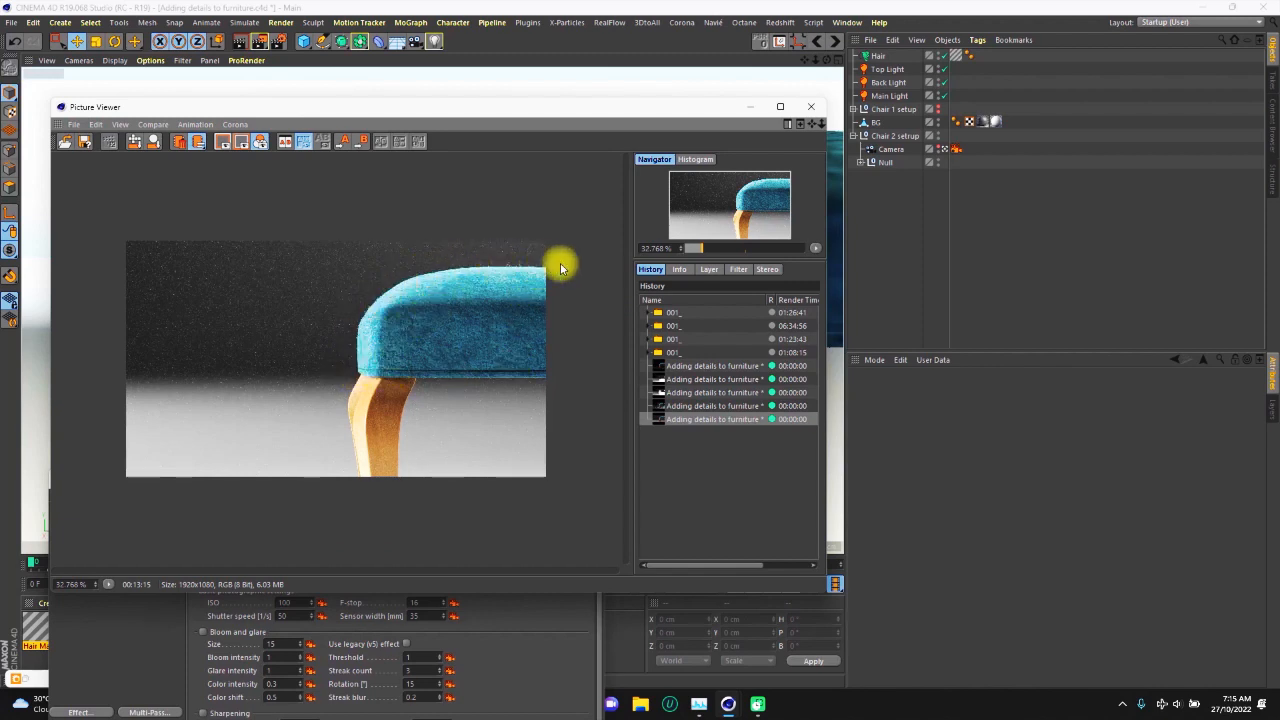
scroll(428, 304, down, 1)
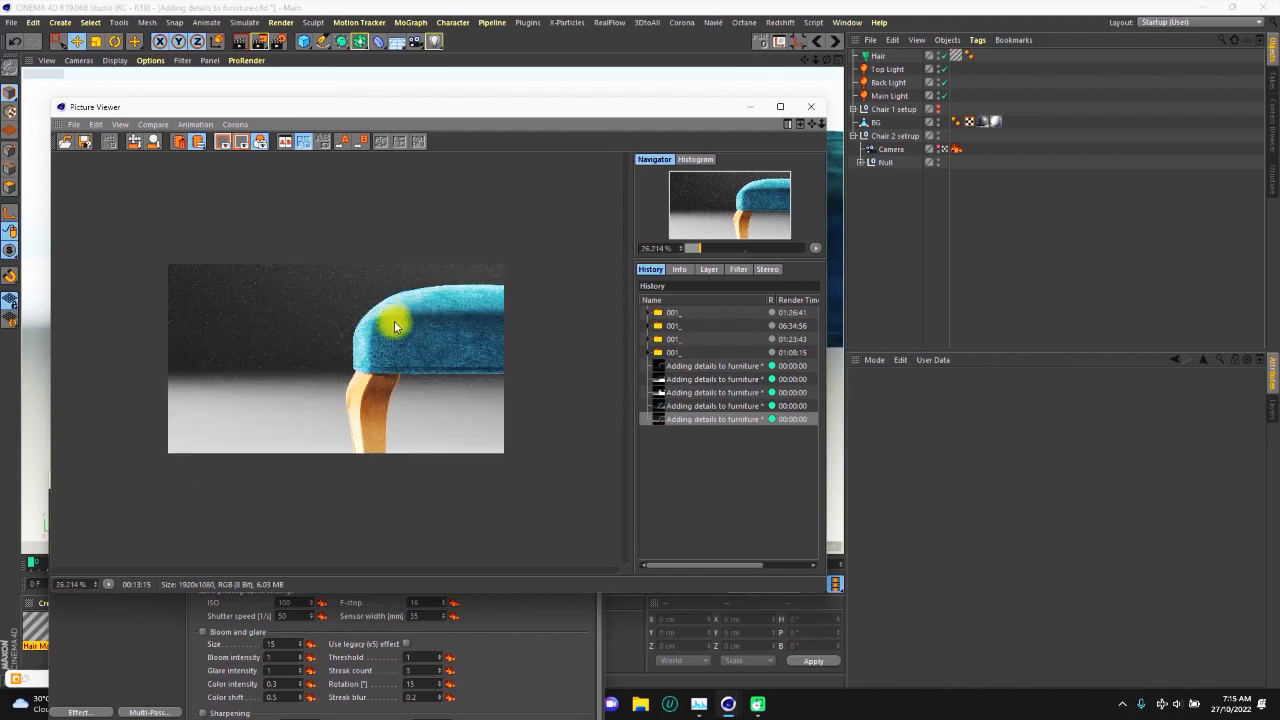